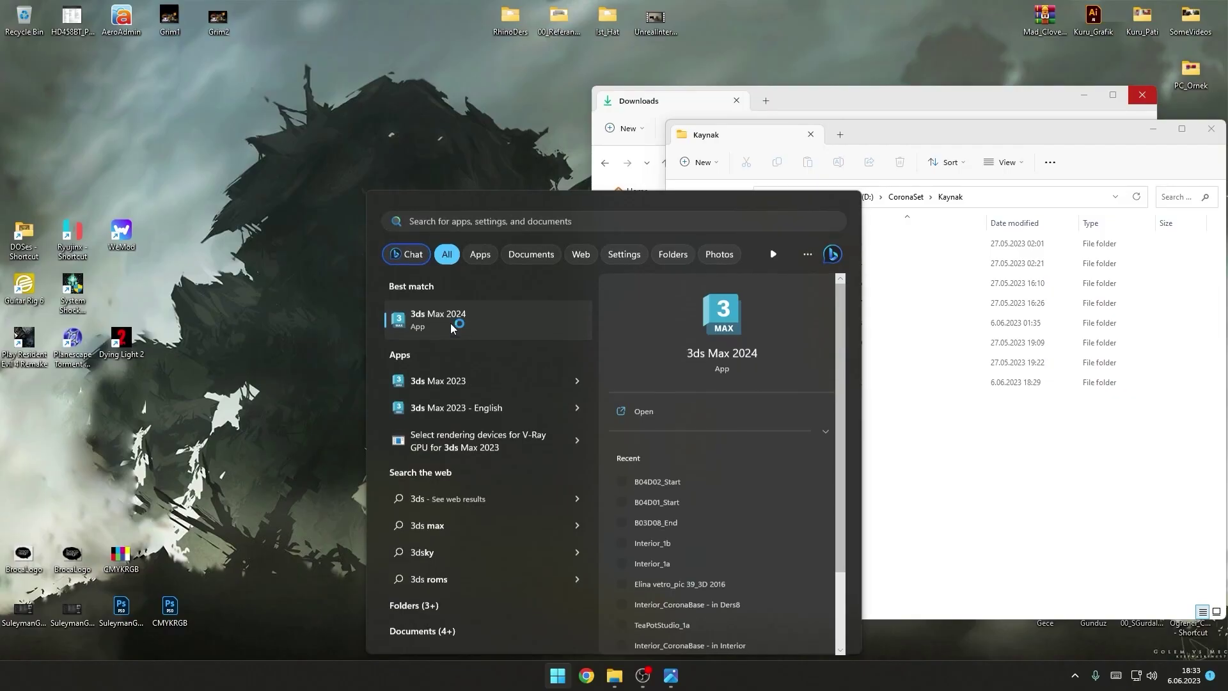
Step: Launch 3ds Max 2024 from the Start menu and bring the Kaynak folder window forward
{"action": "left_click", "coordinate": [450, 324]}
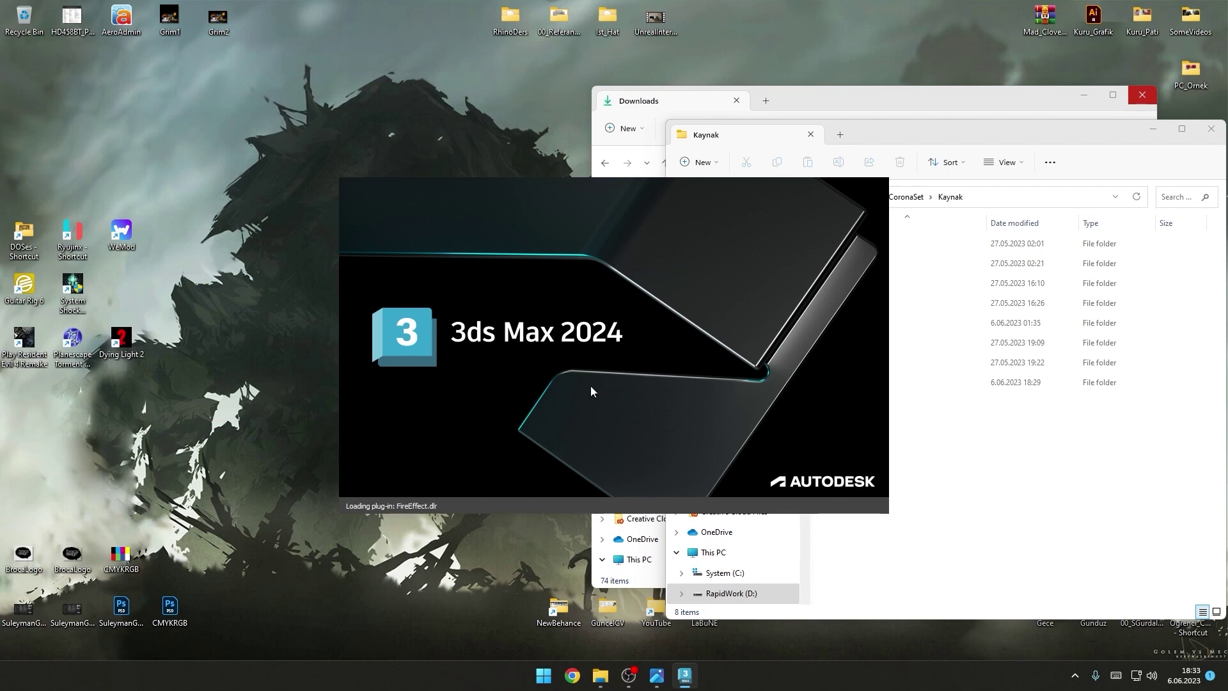
{"action": "left_click", "coordinate": [925, 131]}
Step: Extract the Porsche archive in B04D02 with WinRAR Extract Here and open the resulting folder
{"action": "double_click", "coordinate": [853, 384]}
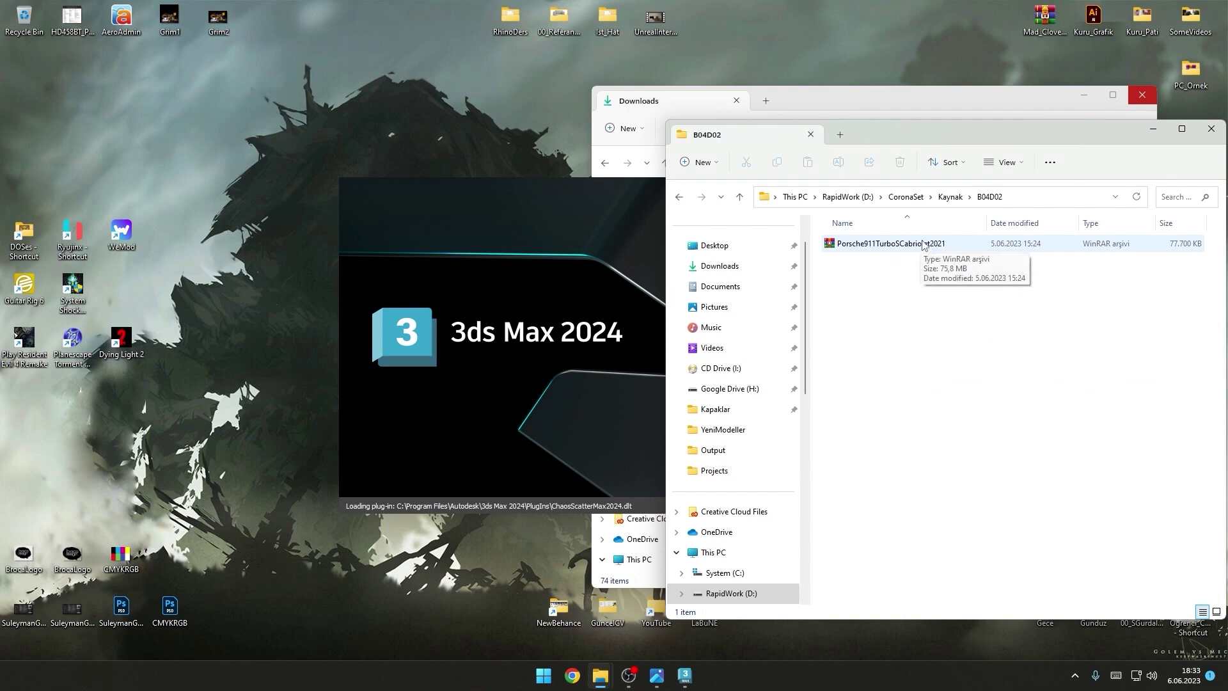
{"action": "mouse_move", "coordinate": [883, 244]}
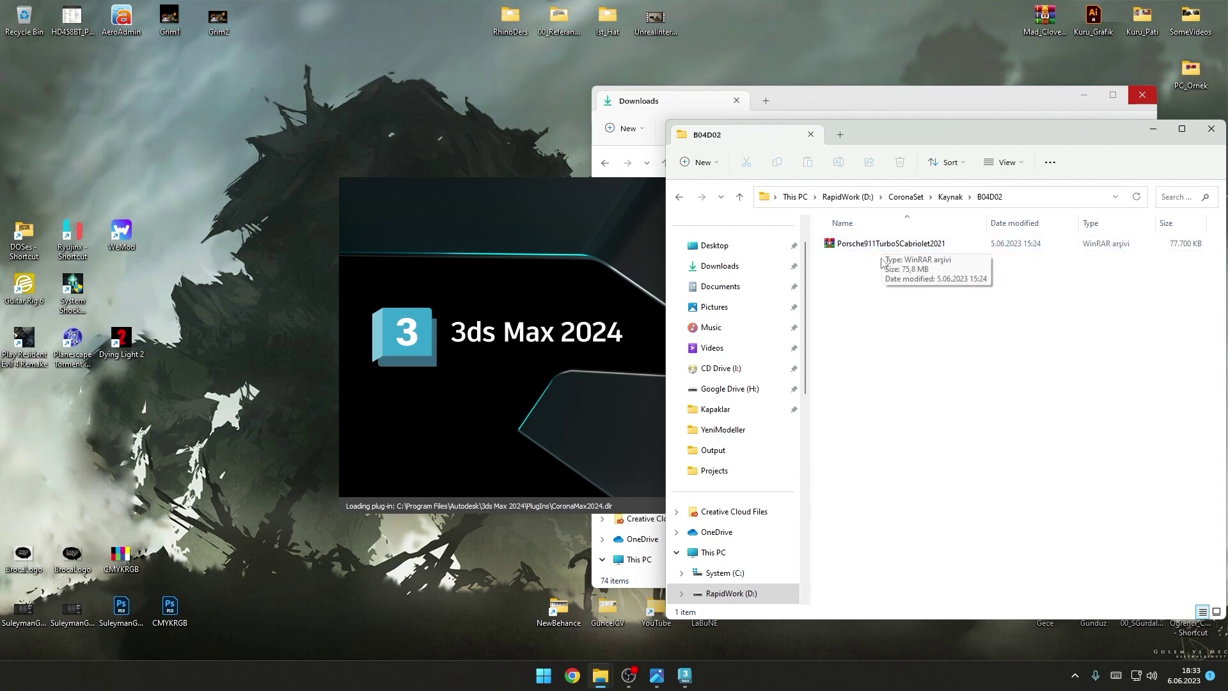
{"action": "double_click", "coordinate": [927, 133]}
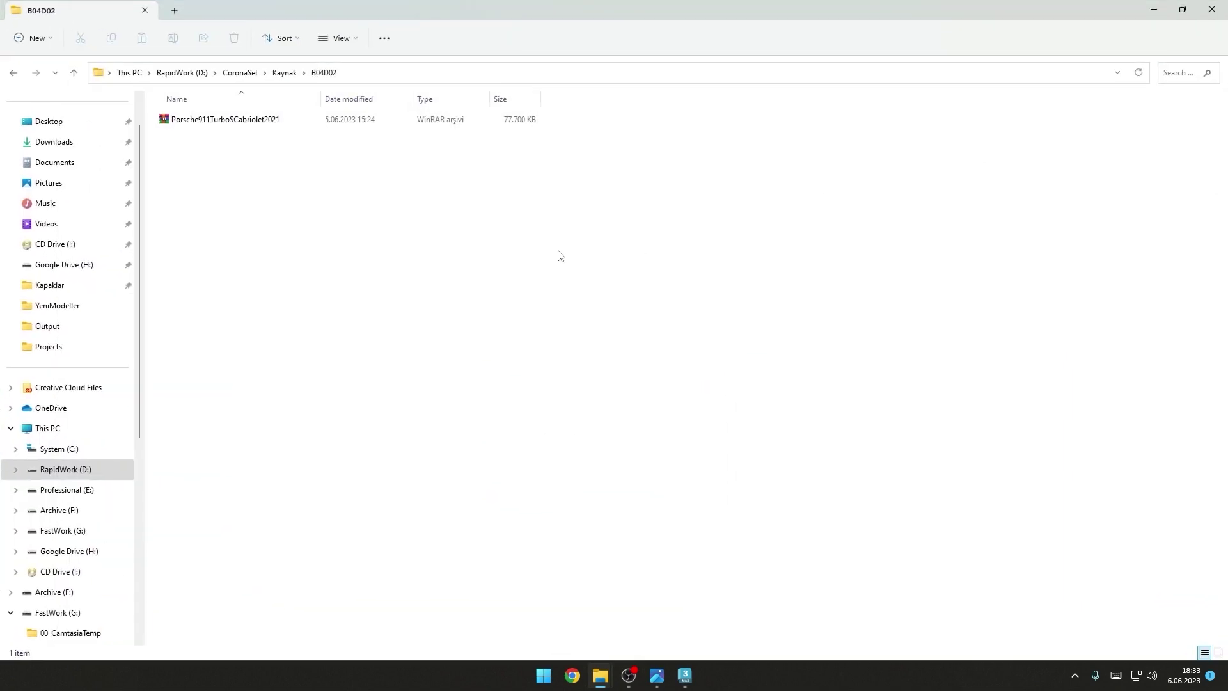
{"action": "left_click", "coordinate": [229, 126]}
{"action": "right_click", "coordinate": [224, 124]}
{"action": "mouse_move", "coordinate": [270, 290]}
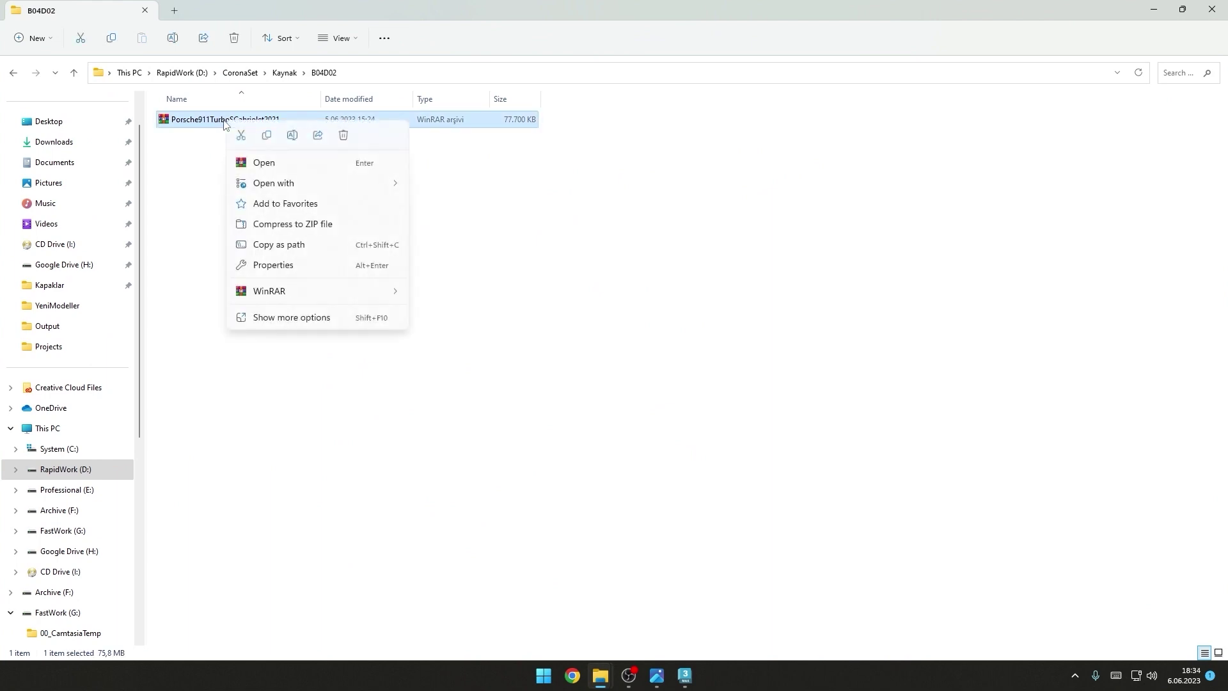
{"action": "left_click", "coordinate": [497, 356]}
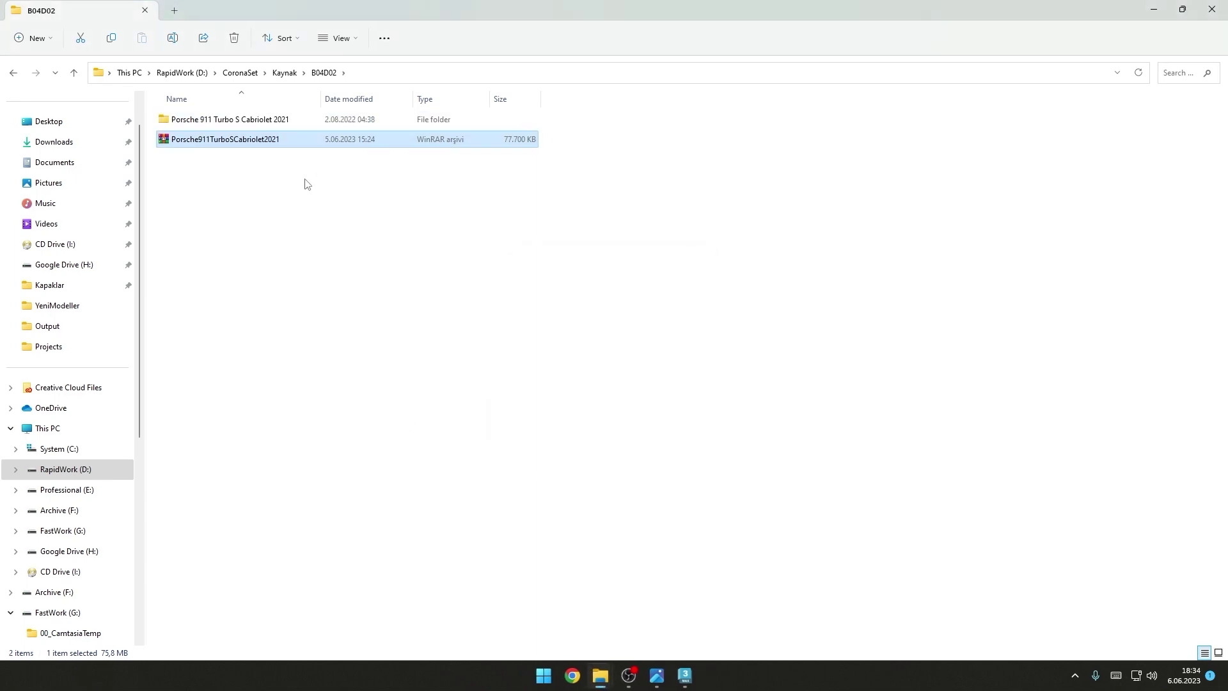
{"action": "double_click", "coordinate": [228, 122]}
{"action": "double_click", "coordinate": [485, 135]}
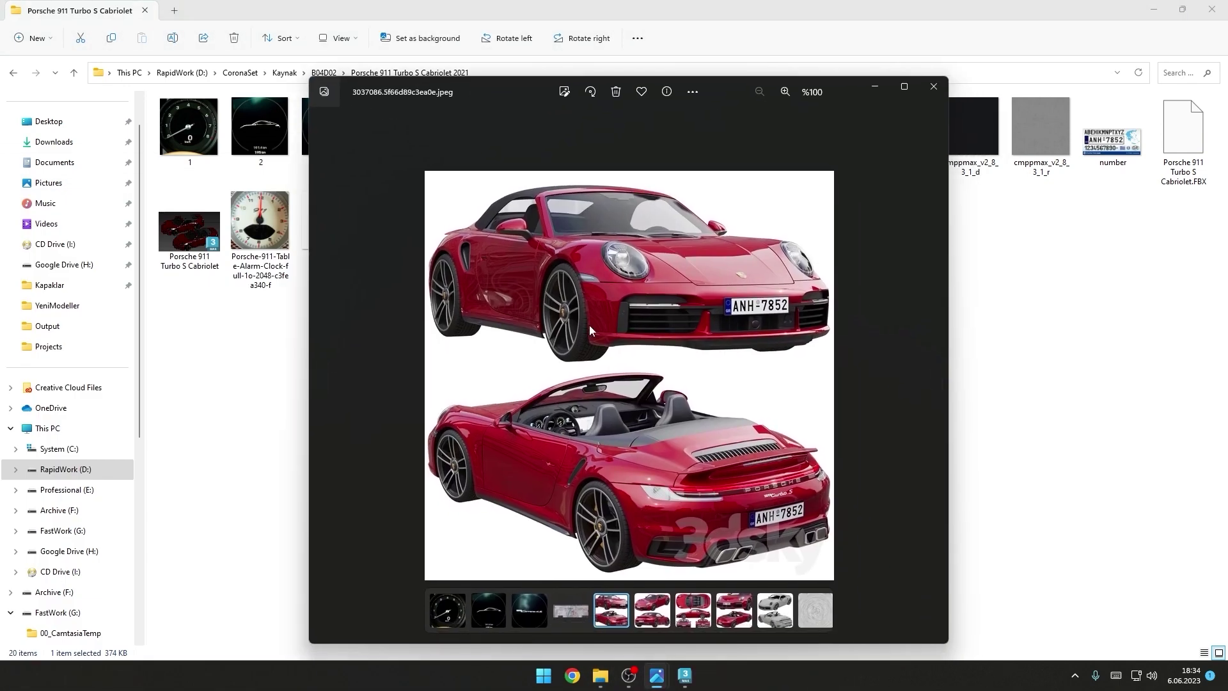
{"action": "scroll", "coordinate": [641, 332], "scroll_direction": "down", "scroll_amount": 1}
{"action": "scroll", "coordinate": [742, 336], "scroll_direction": "down", "scroll_amount": 1}
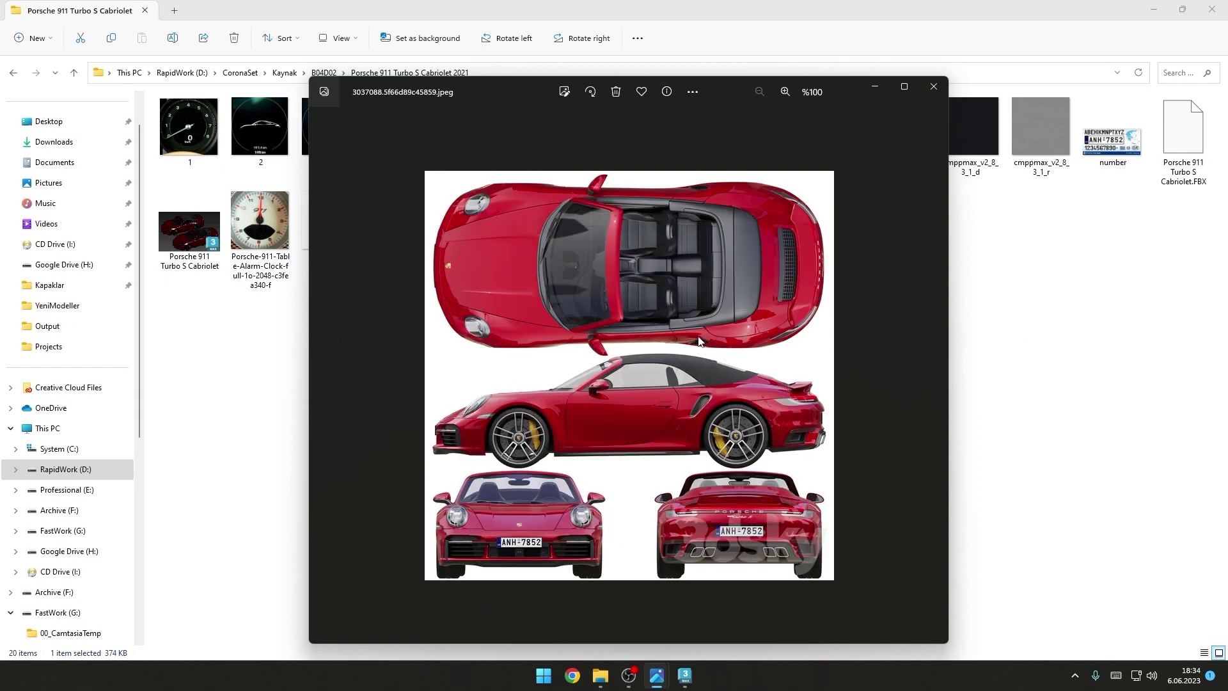
{"action": "scroll", "coordinate": [710, 339], "scroll_direction": "down", "scroll_amount": 1}
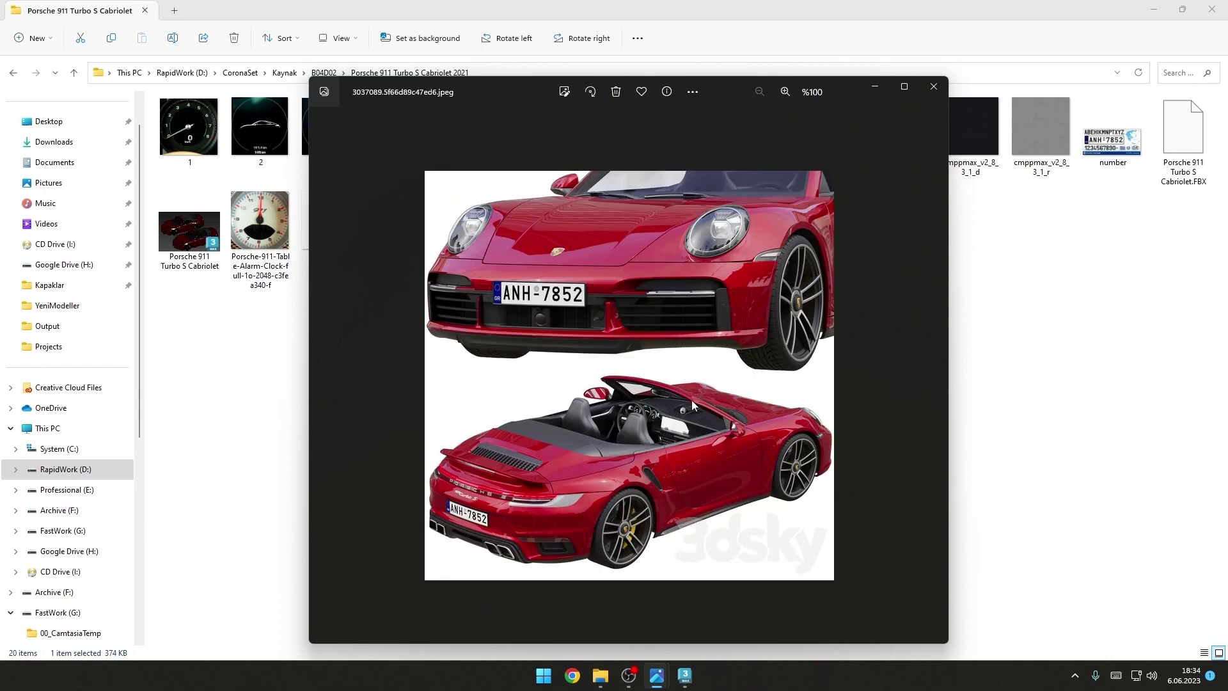
{"action": "scroll", "coordinate": [692, 401], "scroll_direction": "up", "scroll_amount": 1}
{"action": "scroll", "coordinate": [688, 401], "scroll_direction": "down", "scroll_amount": 1}
{"action": "scroll", "coordinate": [656, 406], "scroll_direction": "up", "scroll_amount": 1}
{"action": "scroll", "coordinate": [662, 403], "scroll_direction": "down", "scroll_amount": 1}
{"action": "key", "text": "Escape"}
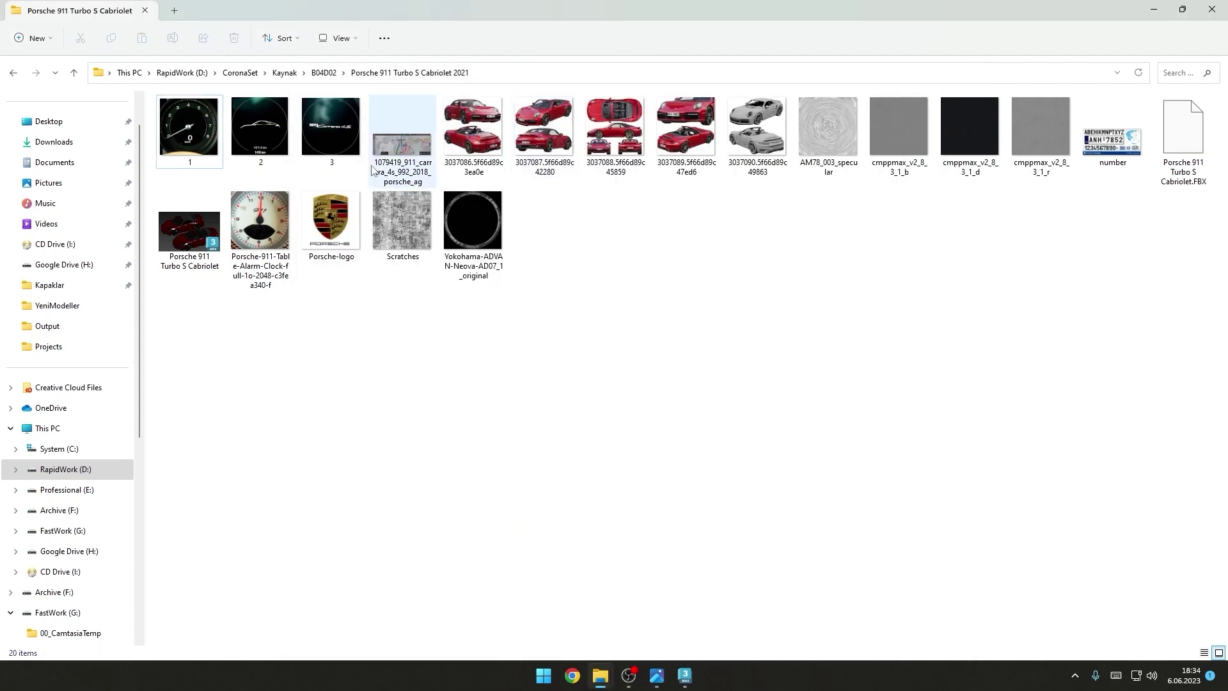
Step: Select the Porsche 911 Turbo S Cabriolet .max scene file in File Explorer
{"action": "left_click", "coordinate": [195, 258]}
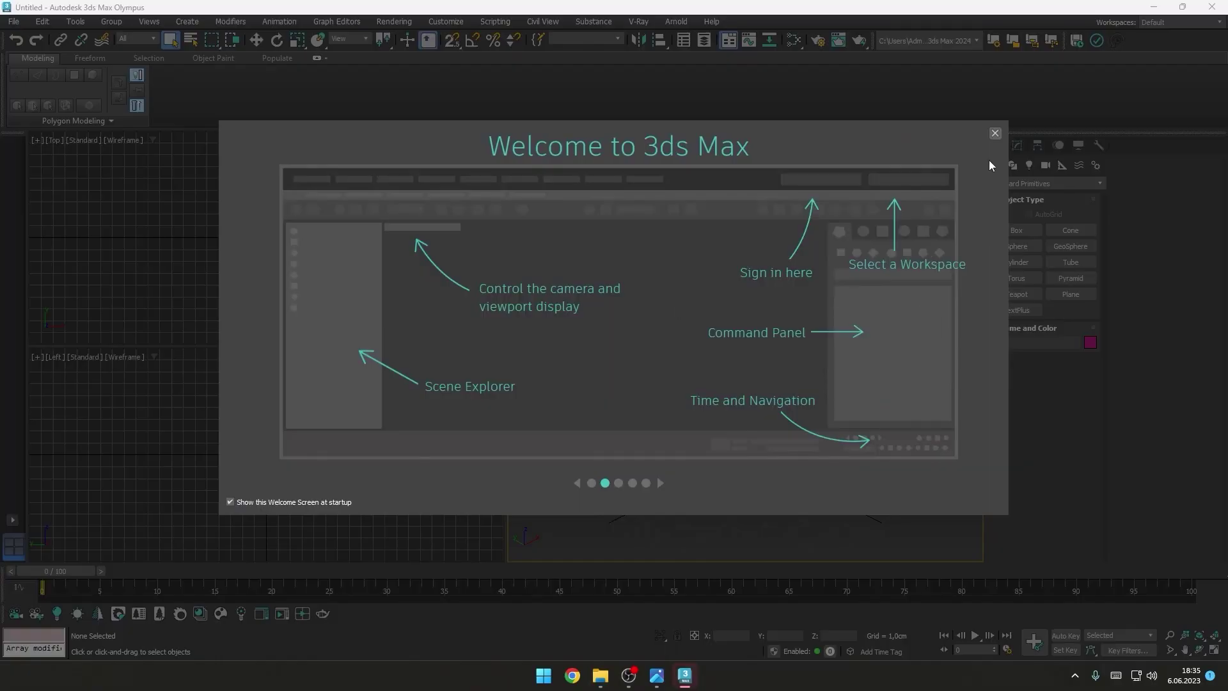
Step: Dismiss the Welcome screen and work in a single maximized Top view recentred on the grid
{"action": "left_click", "coordinate": [995, 133]}
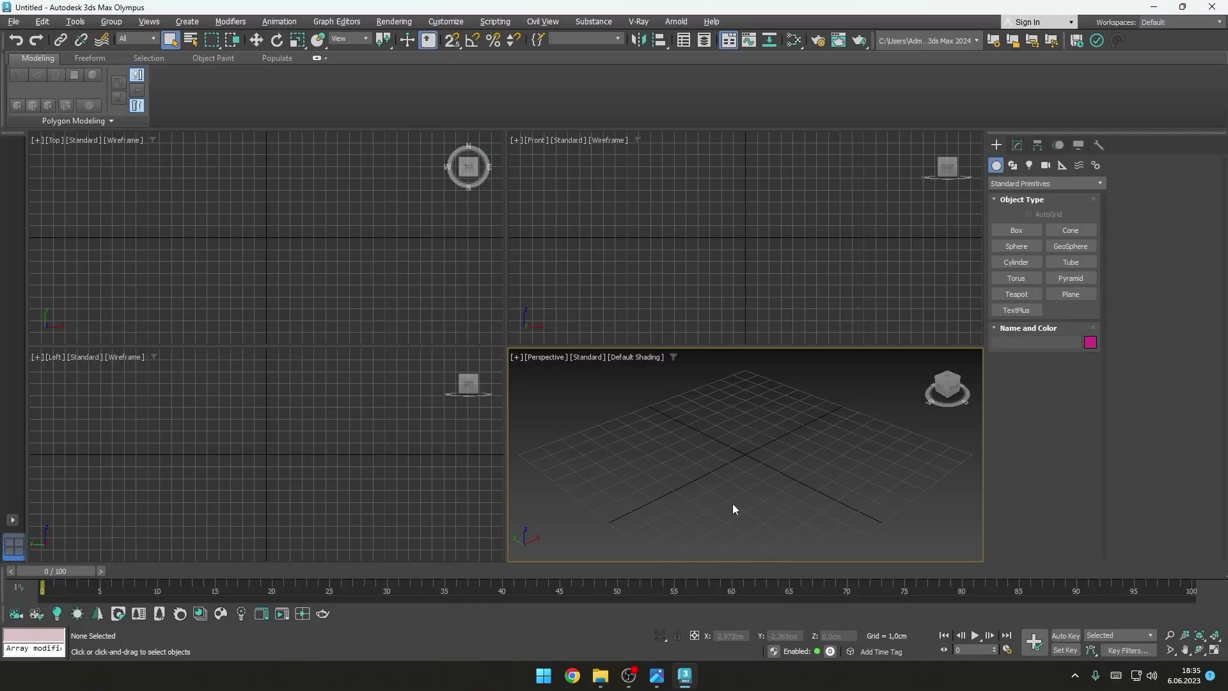
{"action": "key", "text": "alt+w"}
{"action": "scroll", "coordinate": [722, 474], "scroll_direction": "down", "scroll_amount": 3}
{"action": "scroll", "coordinate": [666, 415], "scroll_direction": "up", "scroll_amount": 1}
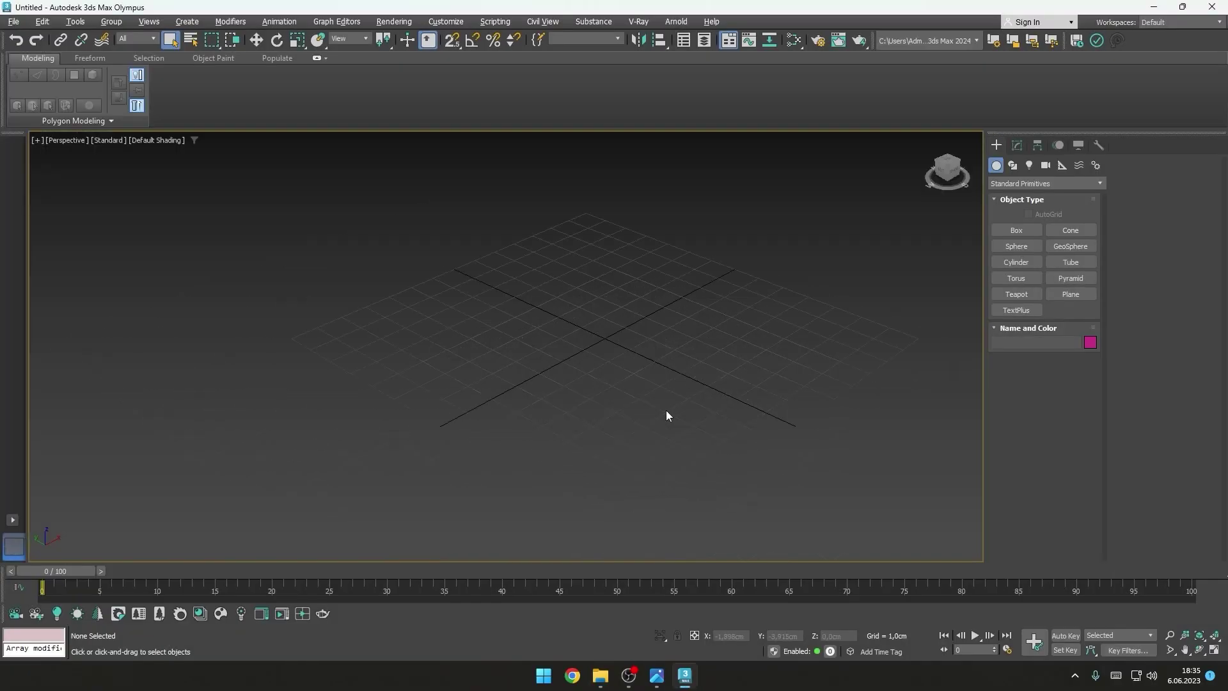
{"action": "key", "text": "t"}
{"action": "scroll", "coordinate": [629, 340], "scroll_direction": "down", "scroll_amount": 2}
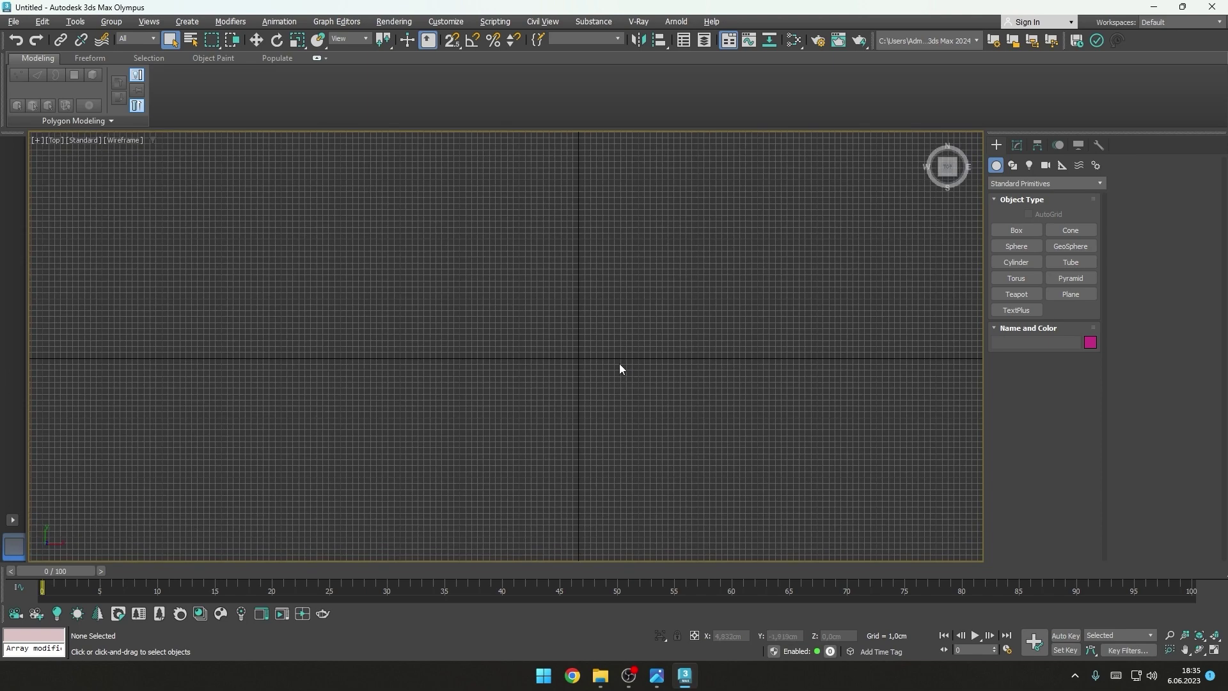
{"action": "scroll", "coordinate": [619, 363], "scroll_direction": "down", "scroll_amount": 1}
{"action": "middle_click_drag", "start_coordinate": [763, 403], "coordinate": [636, 417]}
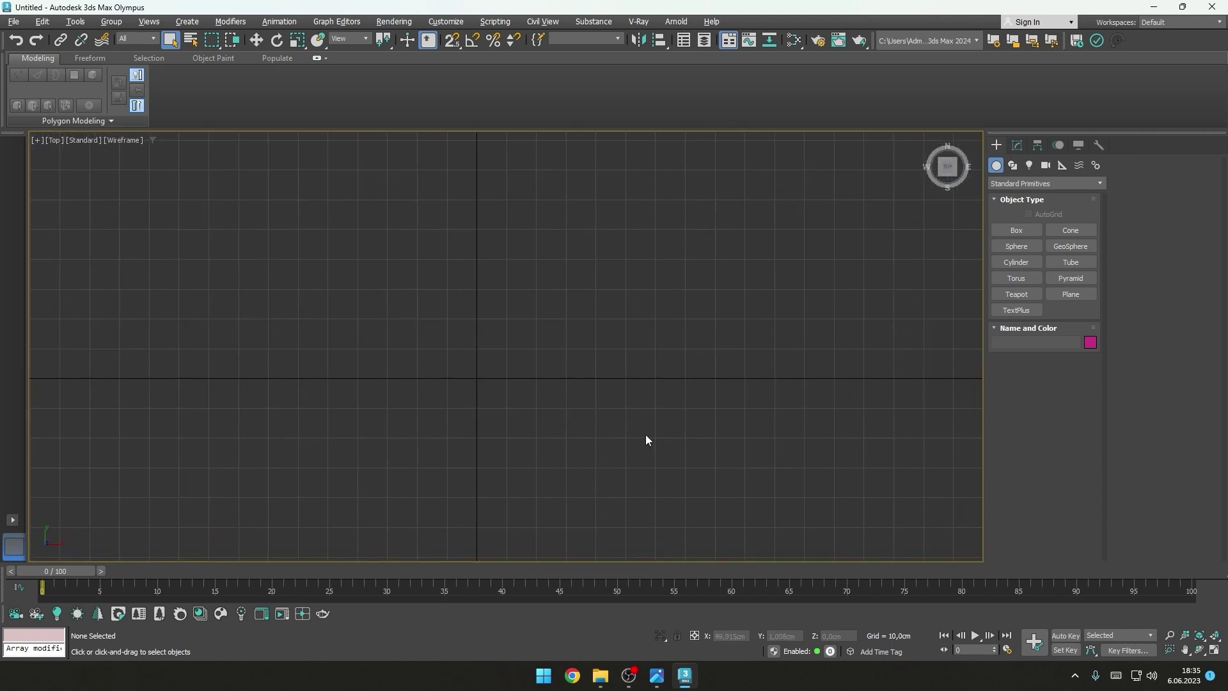
{"action": "mouse_move", "coordinate": [600, 676]}
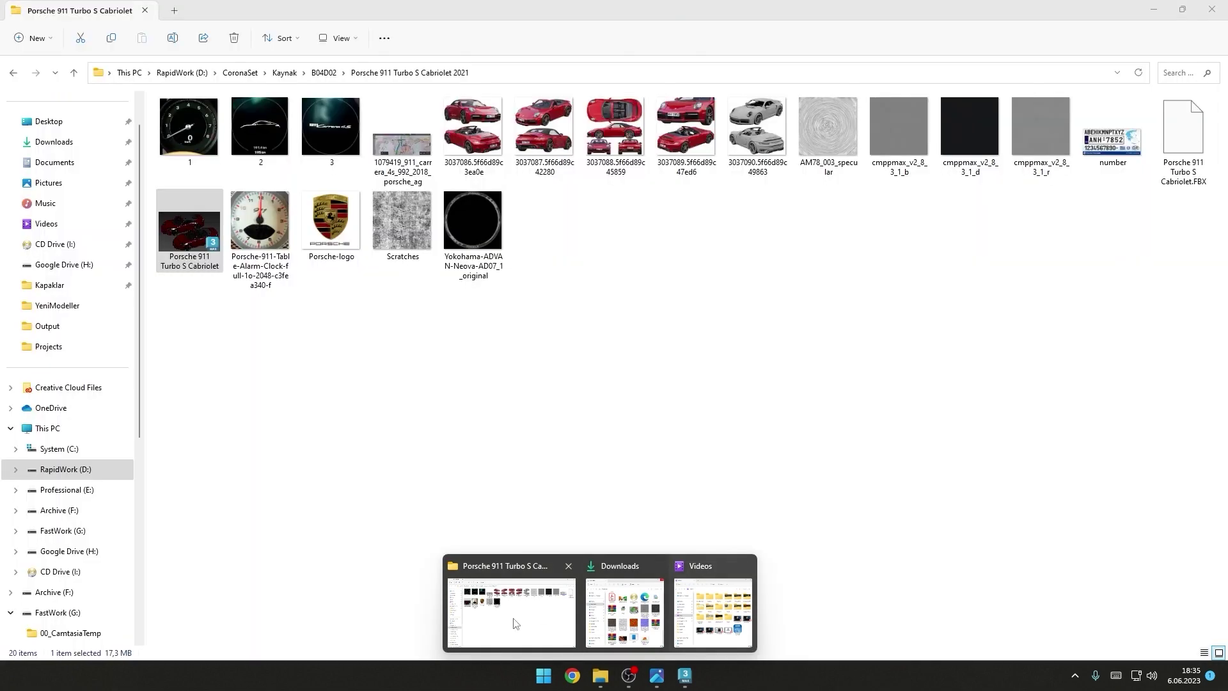
Step: Resize the Porsche folder window so it sits over the 3ds Max scene
{"action": "left_click", "coordinate": [516, 624]}
{"action": "left_click_drag", "start_coordinate": [612, 9], "coordinate": [923, 169]}
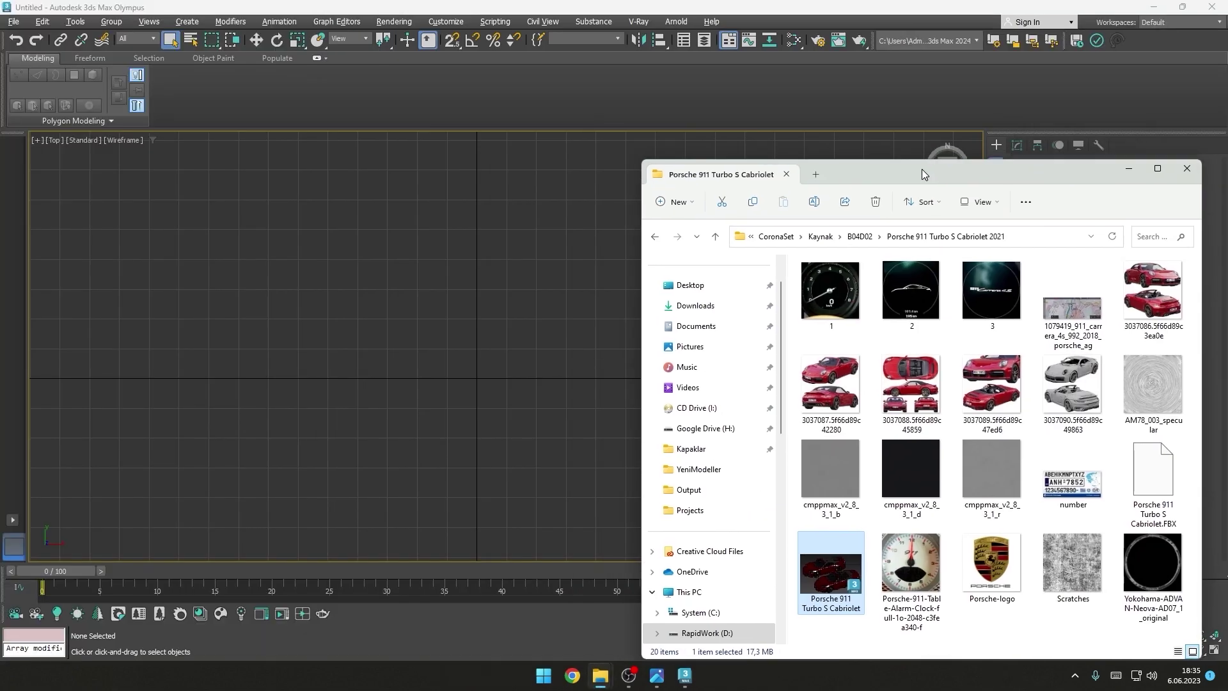
{"action": "mouse_move", "coordinate": [826, 578]}
{"action": "left_mouse_down"}
{"action": "mouse_move", "coordinate": [437, 329]}
{"action": "mouse_move", "coordinate": [820, 560]}
{"action": "left_mouse_up"}
Step: Change the System Unit Scale to Centimeters in Units Setup and confirm
{"action": "left_click", "coordinate": [441, 23]}
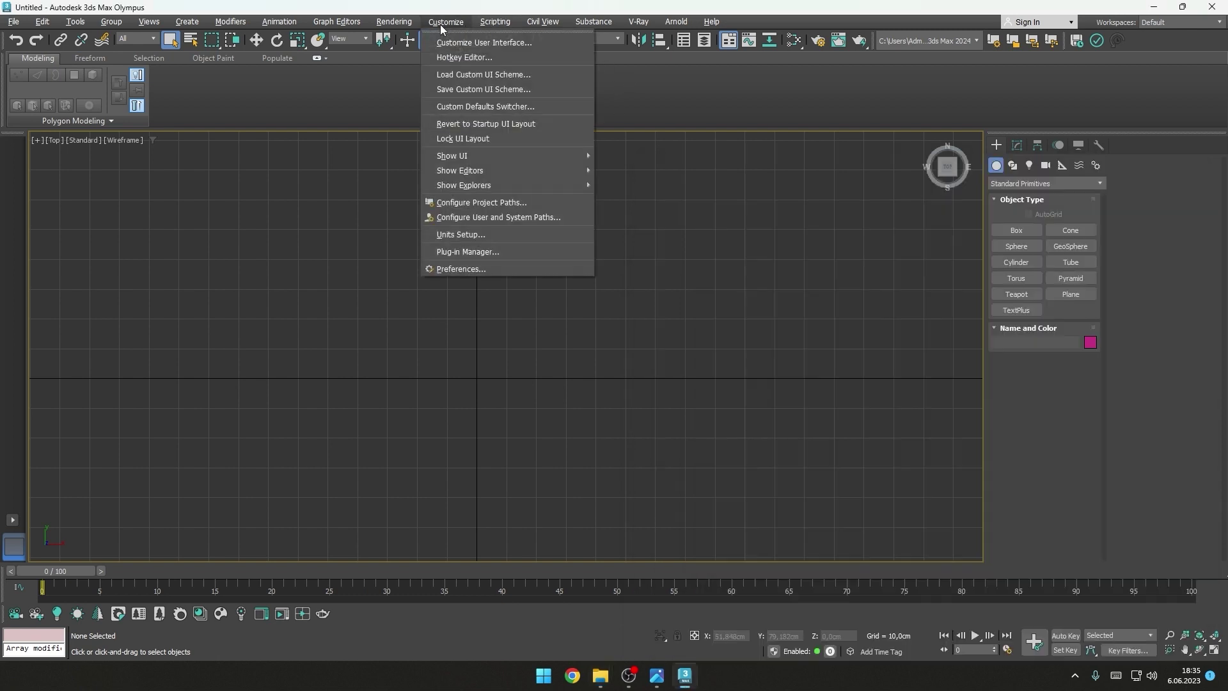
{"action": "left_click", "coordinate": [462, 235]}
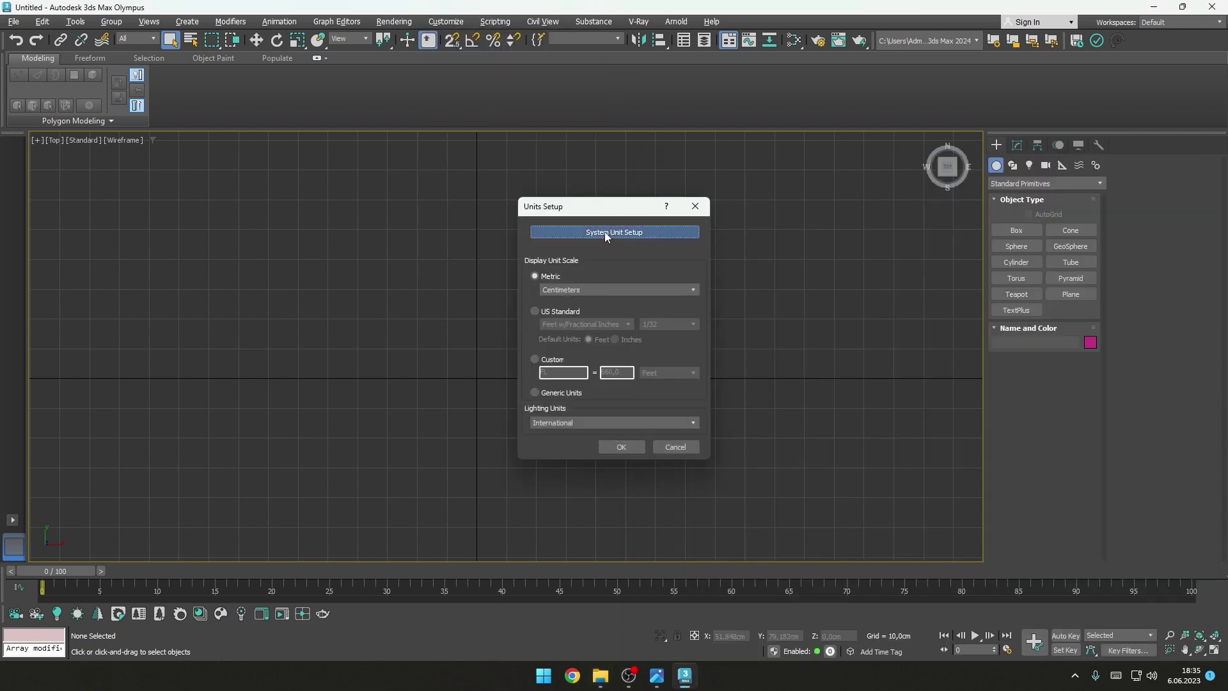
{"action": "left_click", "coordinate": [606, 233]}
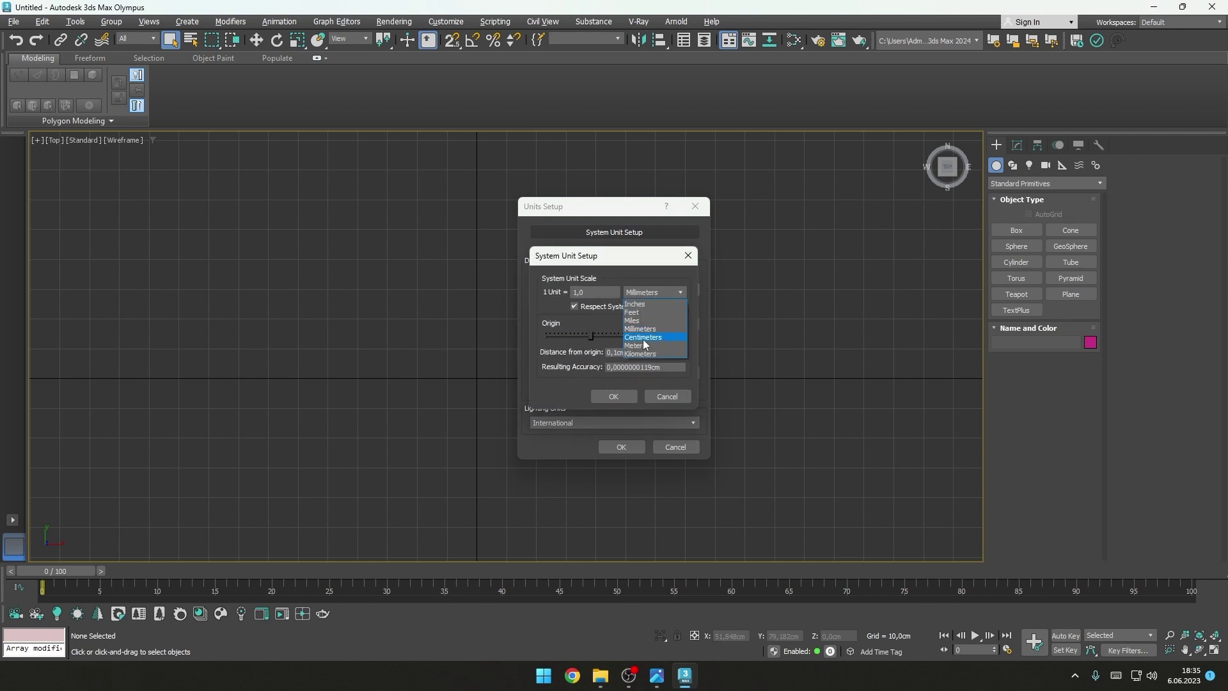
{"action": "left_click", "coordinate": [643, 338]}
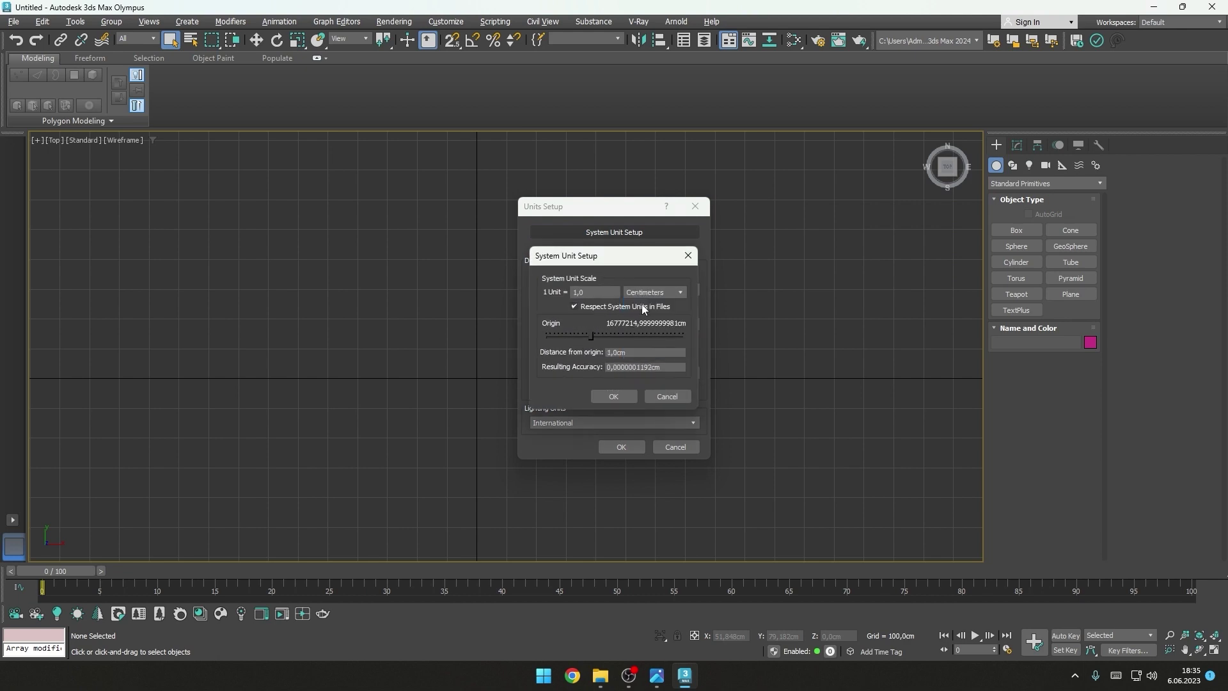
{"action": "left_click", "coordinate": [610, 397]}
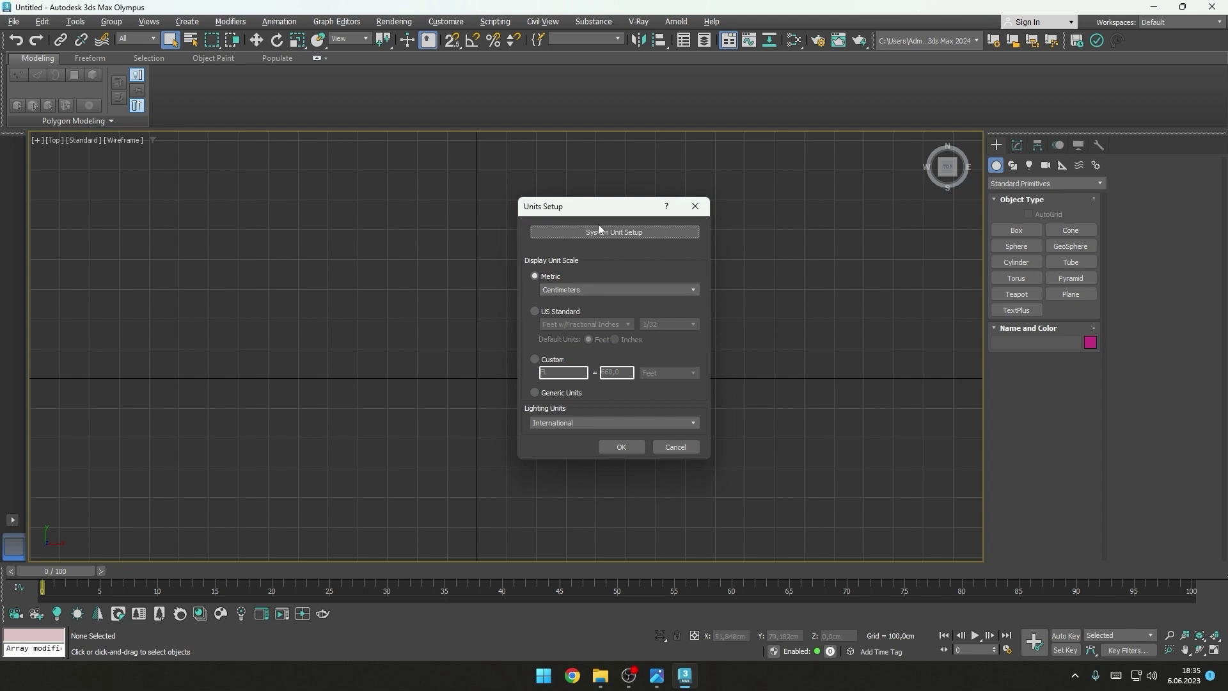
{"action": "left_click", "coordinate": [621, 448]}
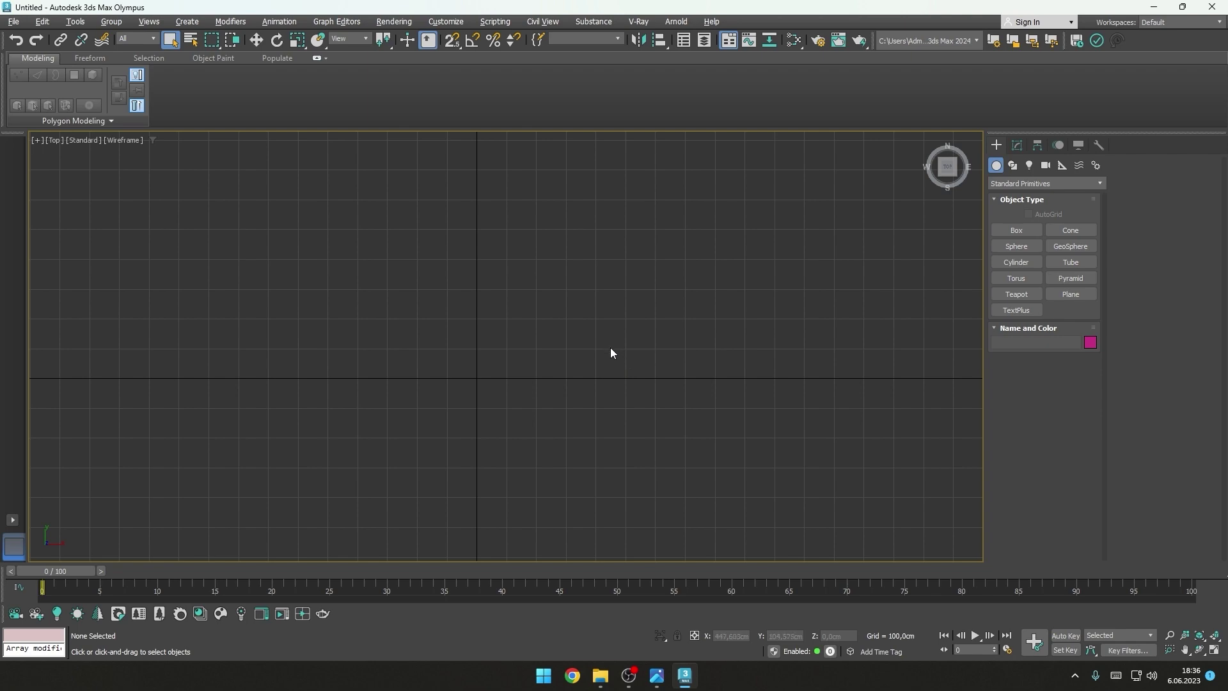
Step: Drop the Porsche .max file from Explorer into the Top view and choose Merge File
{"action": "middle_click_drag", "start_coordinate": [608, 383], "coordinate": [575, 401]}
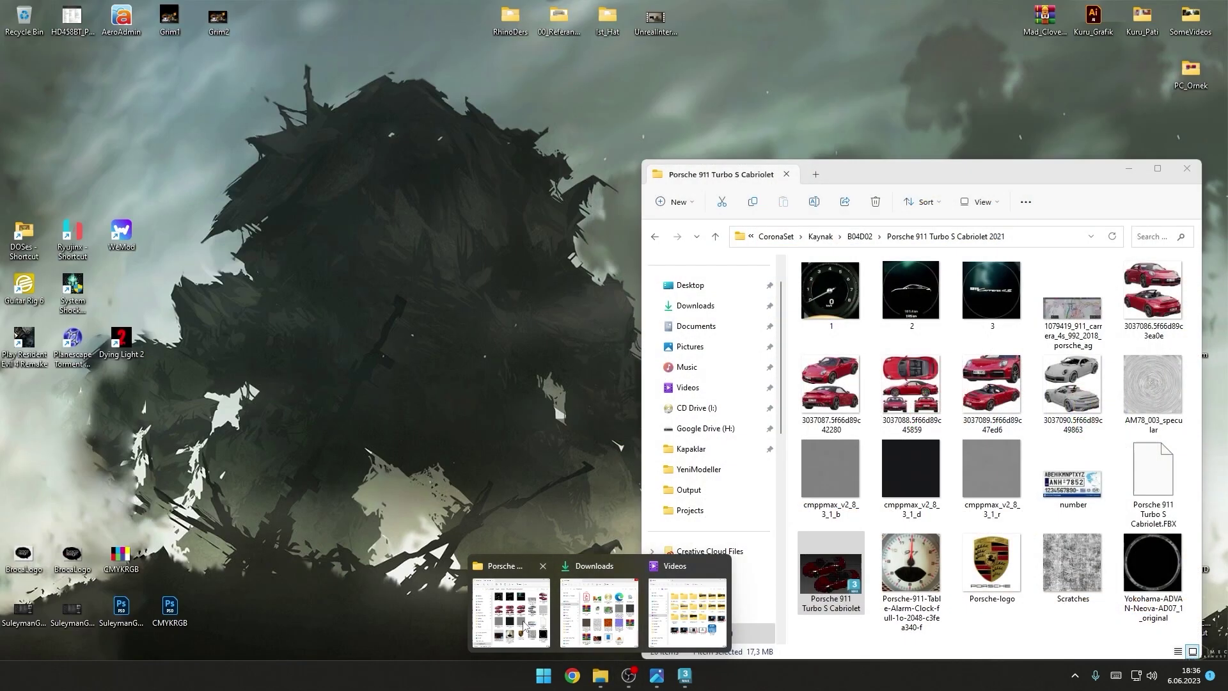
{"action": "left_click", "coordinate": [511, 613]}
{"action": "left_click_drag", "start_coordinate": [831, 567], "coordinate": [511, 402]}
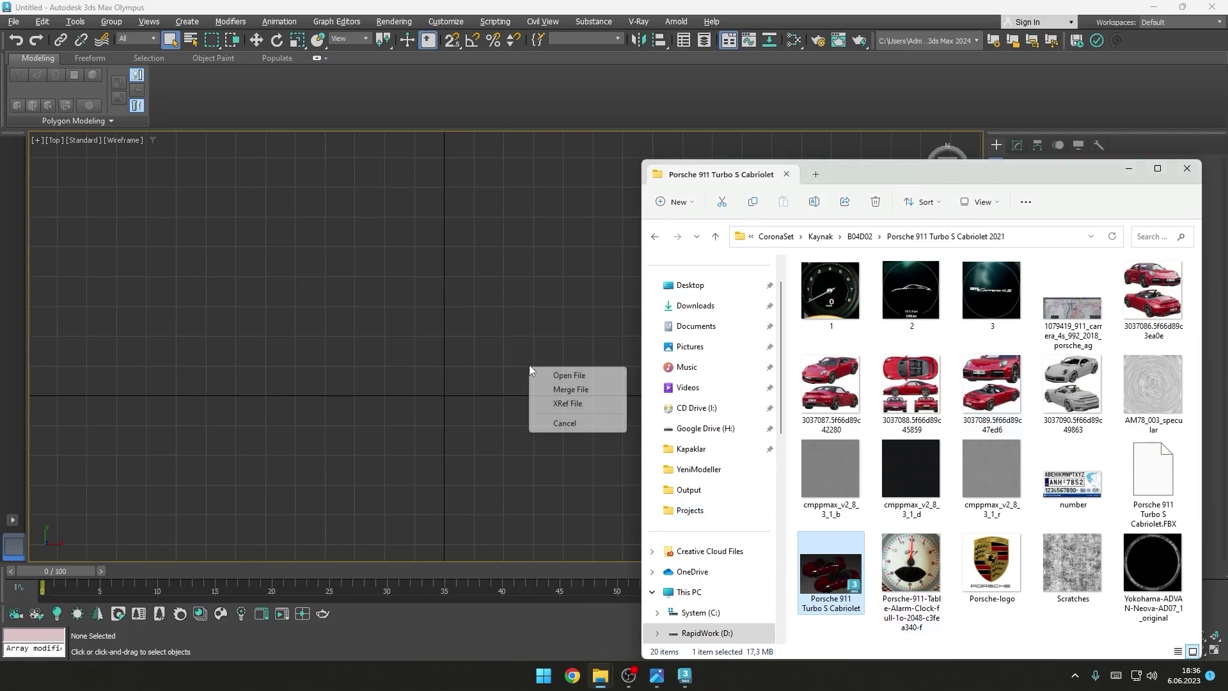
{"action": "left_click", "coordinate": [554, 390]}
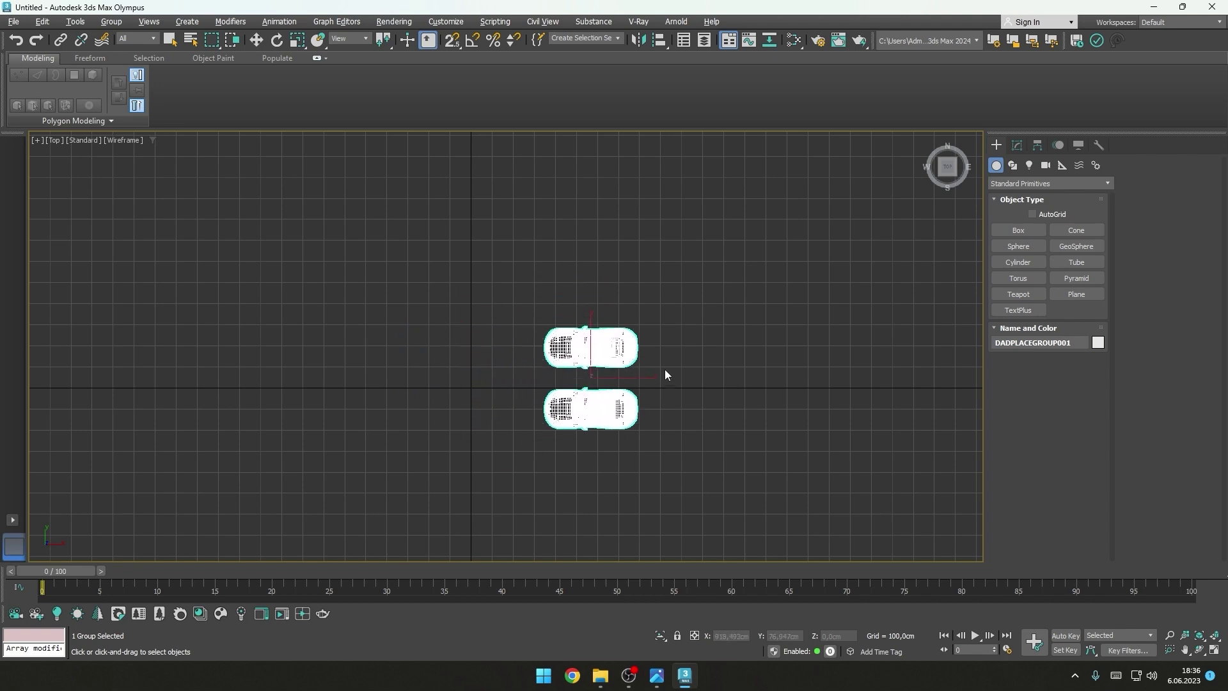
Step: In the Front view, select and frame both car groups and lock the selection
{"action": "scroll", "coordinate": [540, 390], "scroll_direction": "up", "scroll_amount": 4}
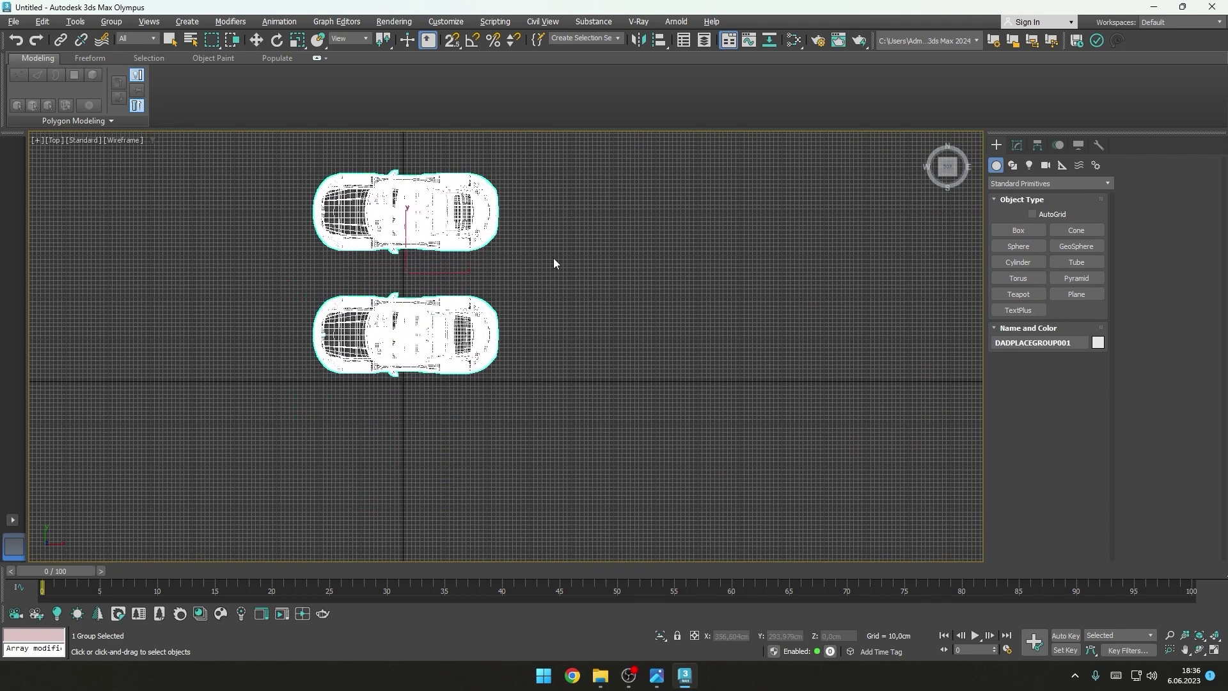
{"action": "key", "text": "w"}
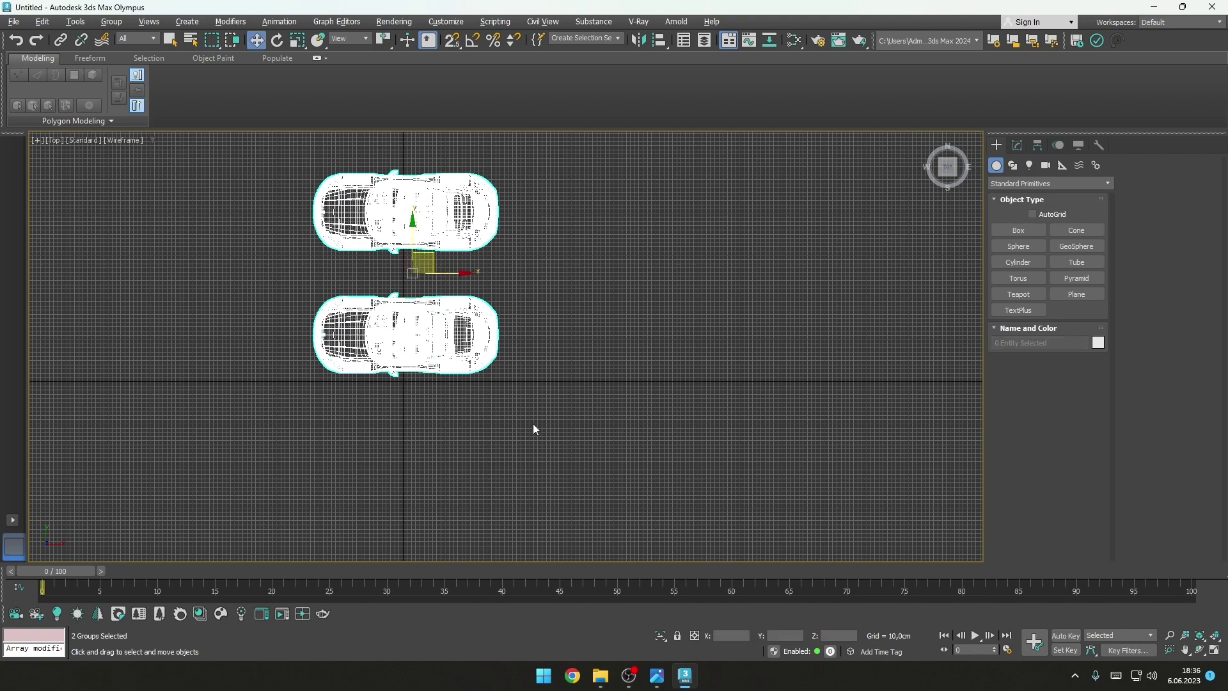
{"action": "left_click", "coordinate": [532, 422]}
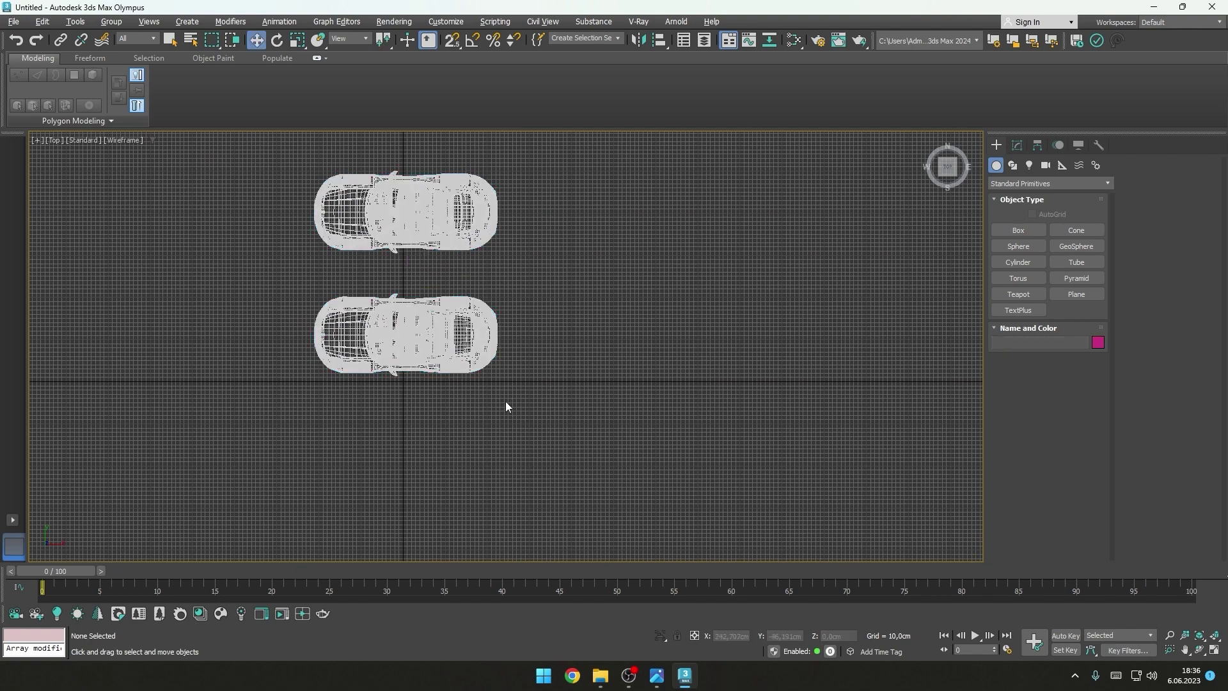
{"action": "key", "text": "f"}
{"action": "scroll", "coordinate": [551, 382], "scroll_direction": "down", "scroll_amount": 4}
{"action": "scroll", "coordinate": [385, 378], "scroll_direction": "up", "scroll_amount": 4}
{"action": "scroll", "coordinate": [385, 378], "scroll_direction": "up", "scroll_amount": 3}
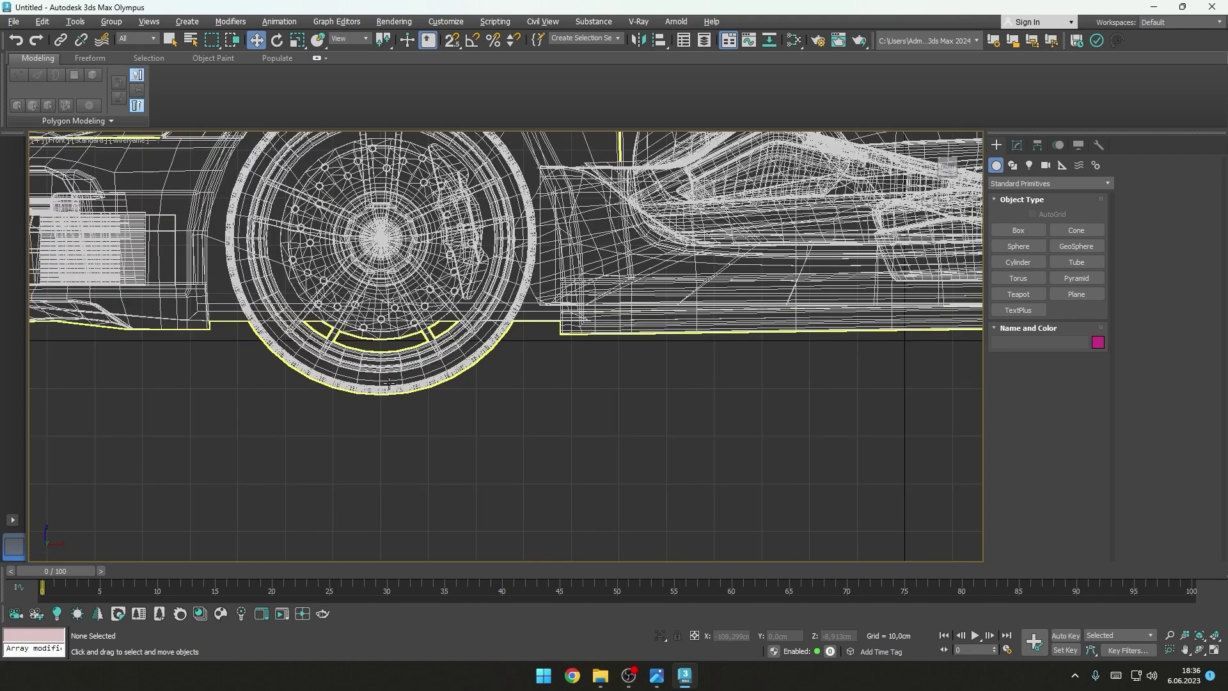
{"action": "scroll", "coordinate": [517, 368], "scroll_direction": "down", "scroll_amount": 5}
{"action": "scroll", "coordinate": [584, 381], "scroll_direction": "down", "scroll_amount": 2}
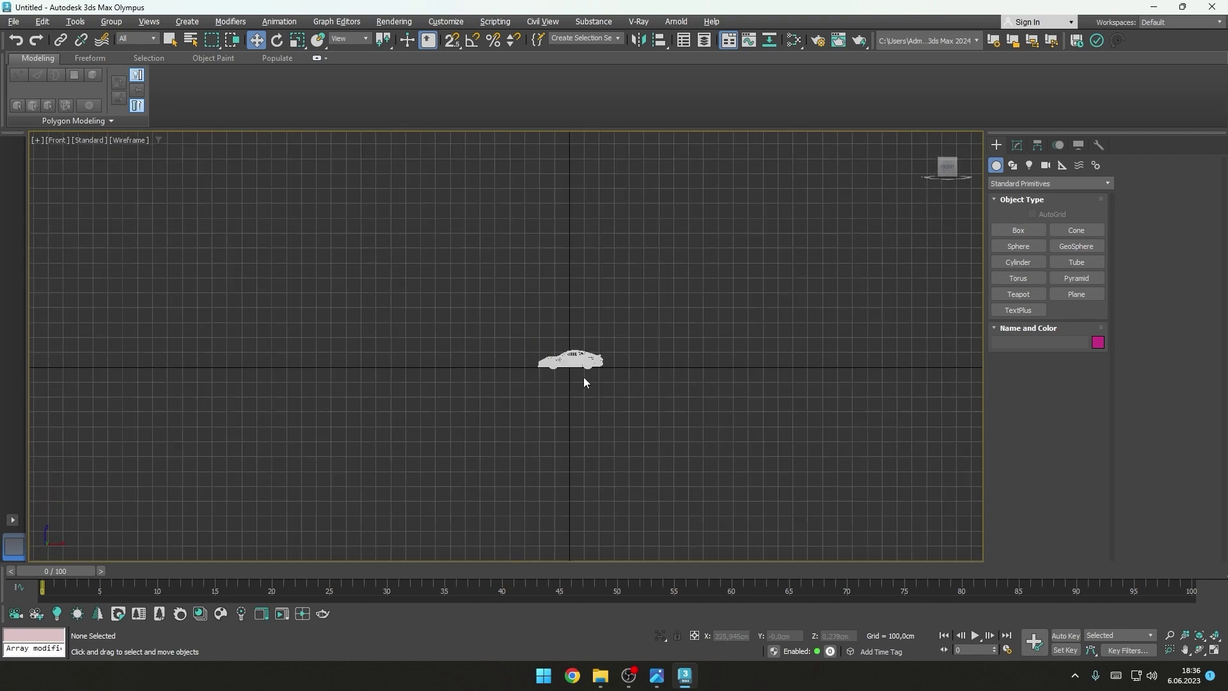
{"action": "scroll", "coordinate": [661, 296], "scroll_direction": "up", "scroll_amount": 2}
{"action": "key", "text": "ctrl+a"}
{"action": "key", "text": "z"}
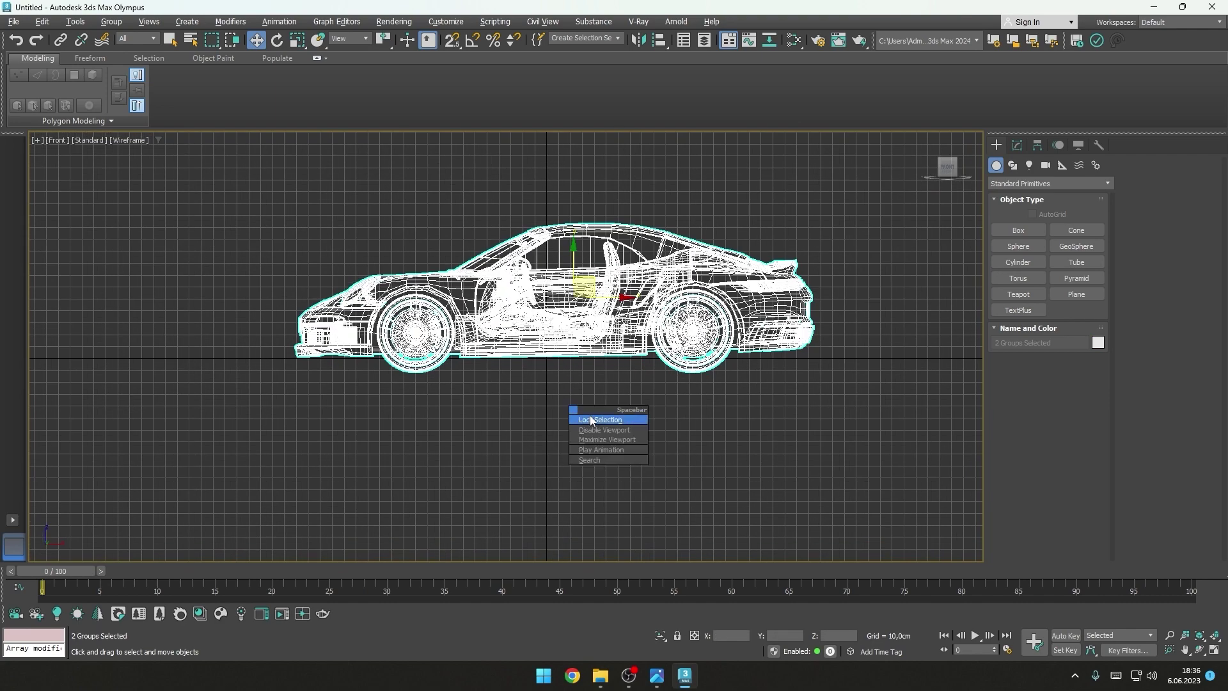
{"action": "key", "text": "space"}
Step: With snaps on Grid Points, move the cars so the wheel bottom rests on the ground line
{"action": "left_click", "coordinate": [451, 42]}
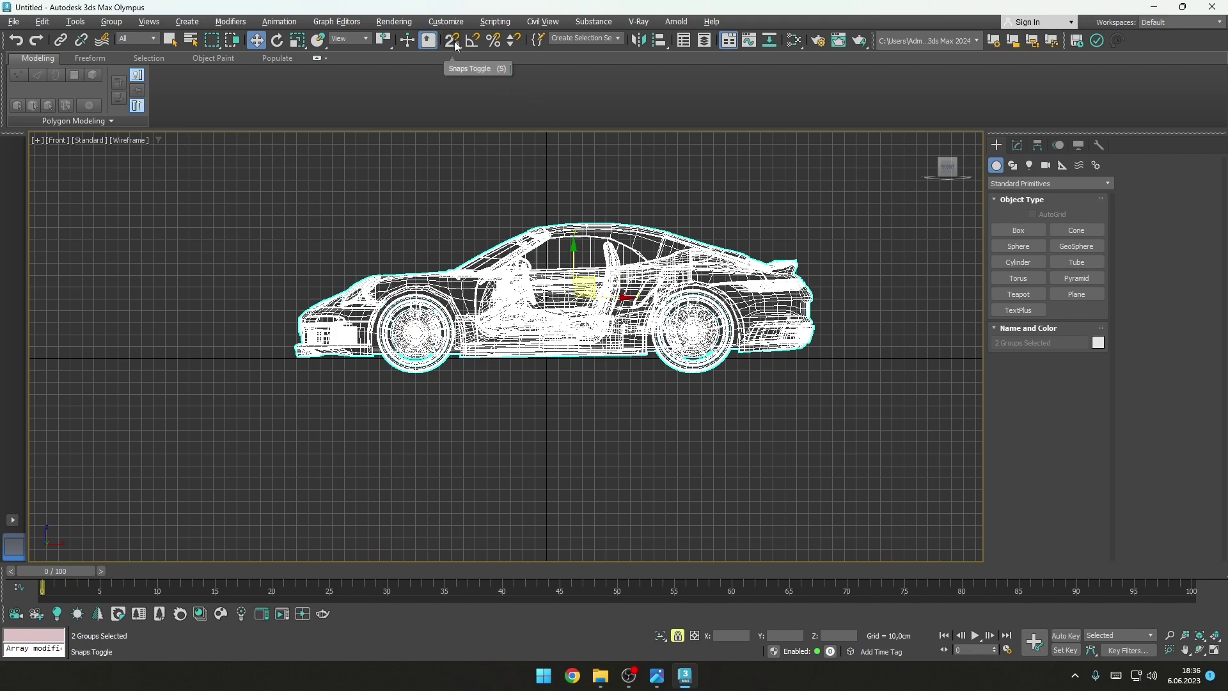
{"action": "scroll", "coordinate": [442, 387], "scroll_direction": "up", "scroll_amount": 5}
{"action": "left_click_drag", "start_coordinate": [394, 336], "coordinate": [539, 310]}
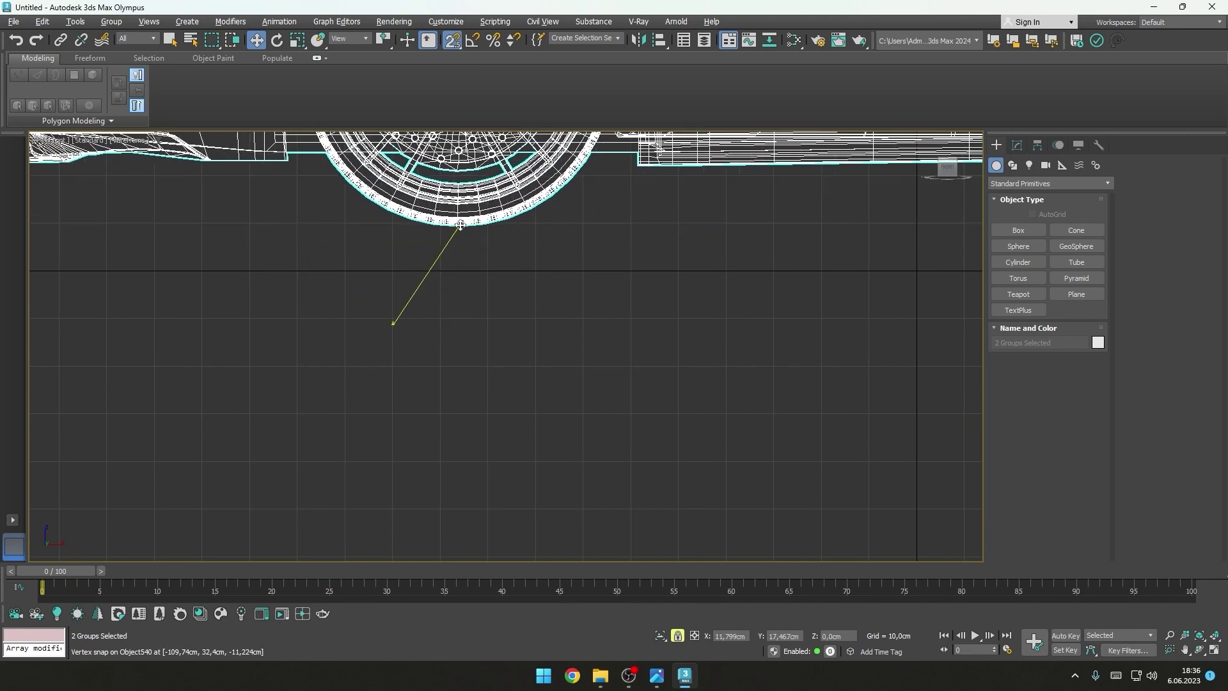
{"action": "right_click", "coordinate": [540, 311], "text": "shift"}
{"action": "left_click", "coordinate": [563, 325]}
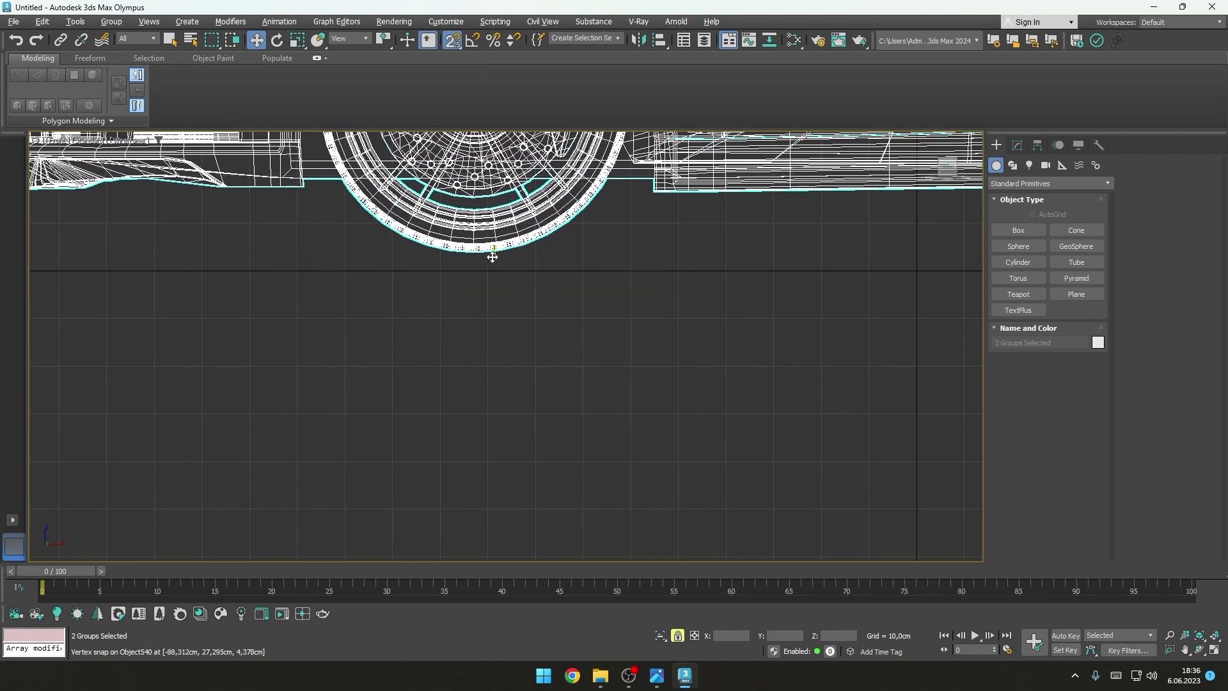
{"action": "left_click_drag", "start_coordinate": [471, 255], "coordinate": [488, 271]}
{"action": "scroll", "coordinate": [384, 348], "scroll_direction": "down", "scroll_amount": 3}
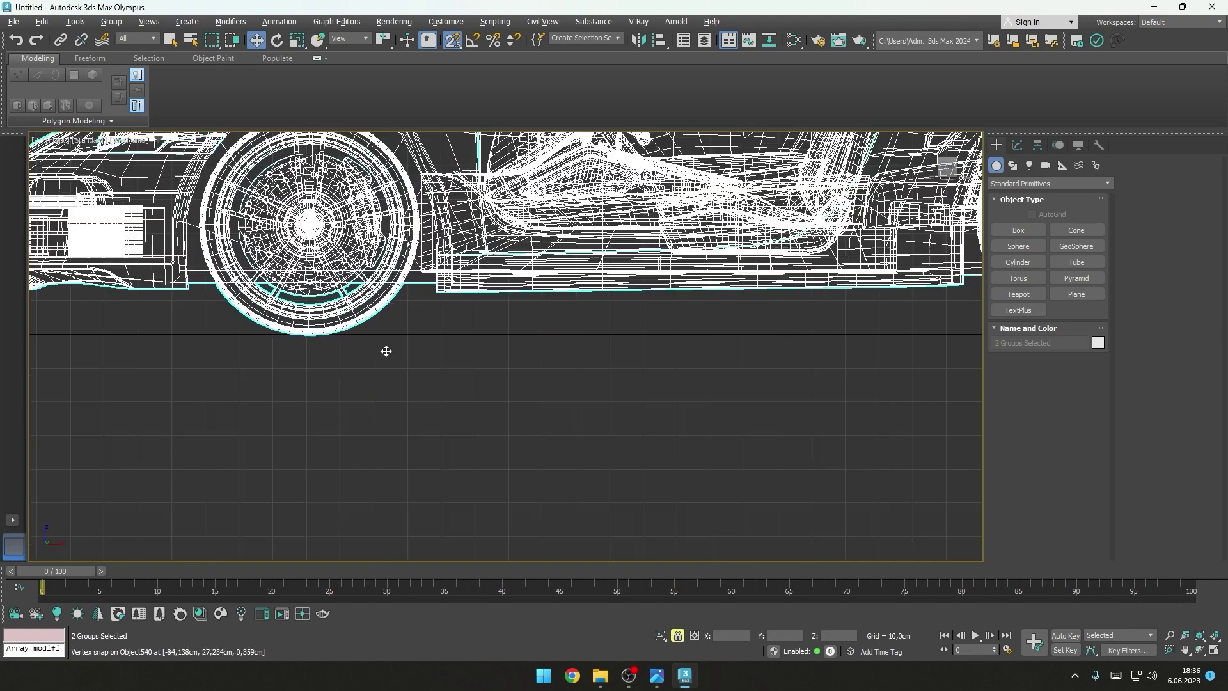
{"action": "scroll", "coordinate": [403, 356], "scroll_direction": "down", "scroll_amount": 2}
{"action": "scroll", "coordinate": [403, 356], "scroll_direction": "down", "scroll_amount": 2}
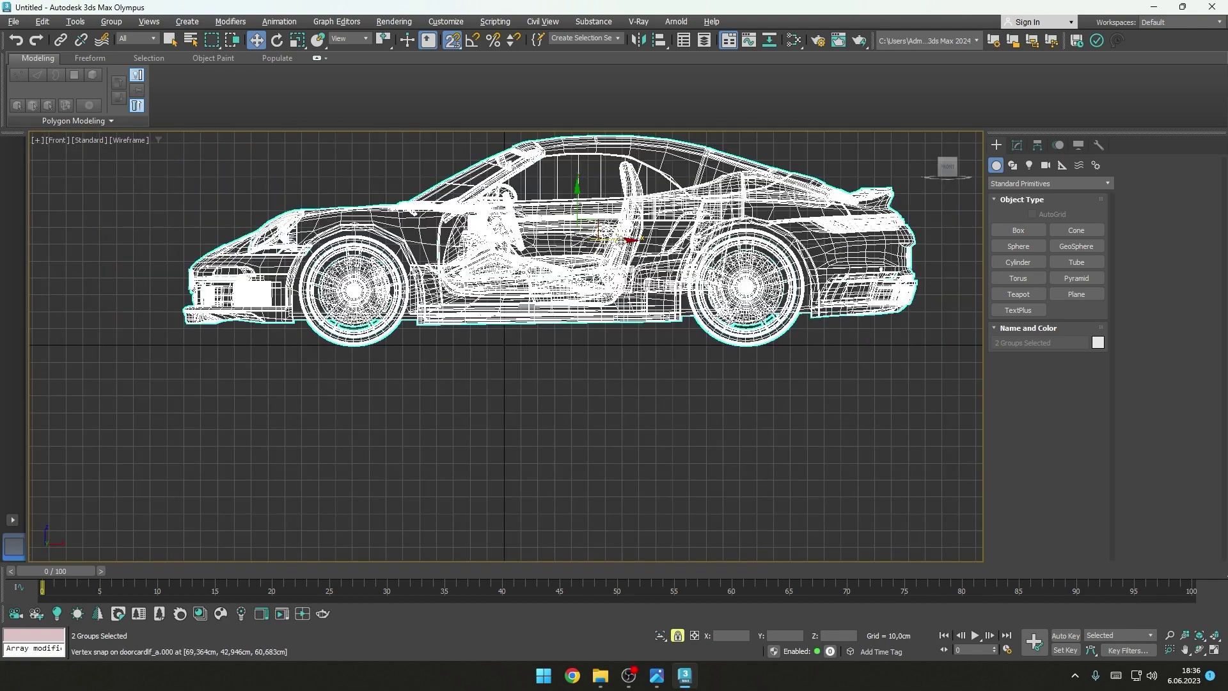
{"action": "left_click_drag", "start_coordinate": [619, 235], "coordinate": [542, 229]}
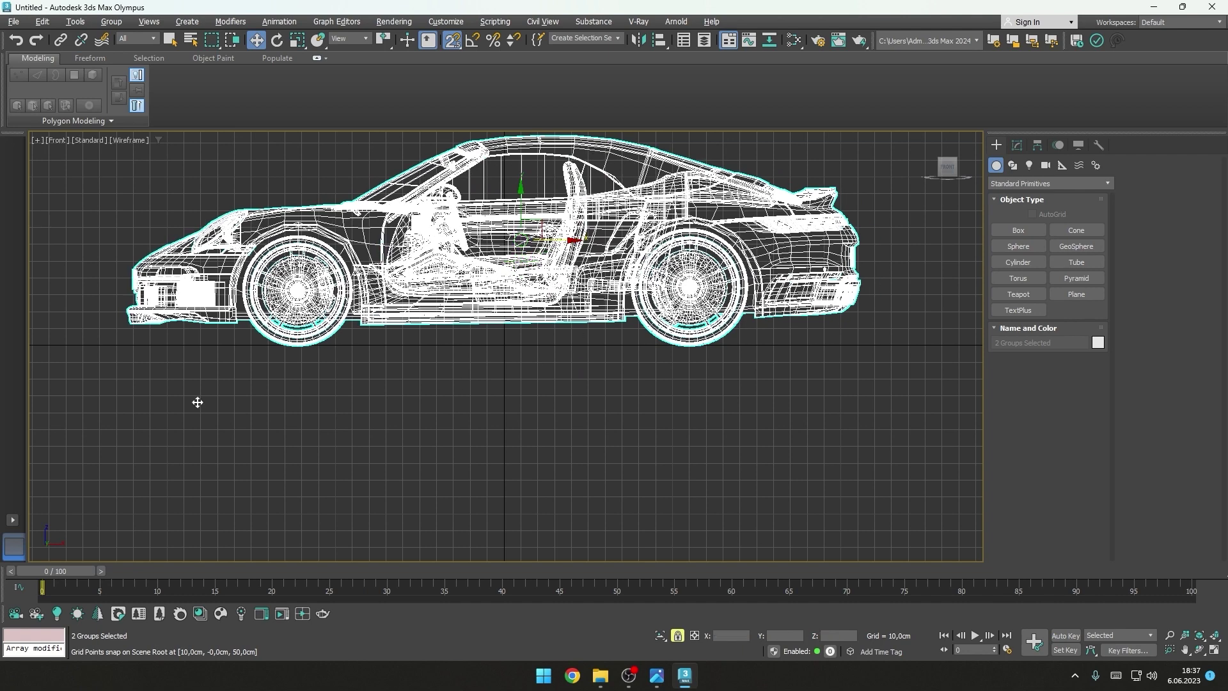
{"action": "scroll", "coordinate": [330, 361], "scroll_direction": "up", "scroll_amount": 3}
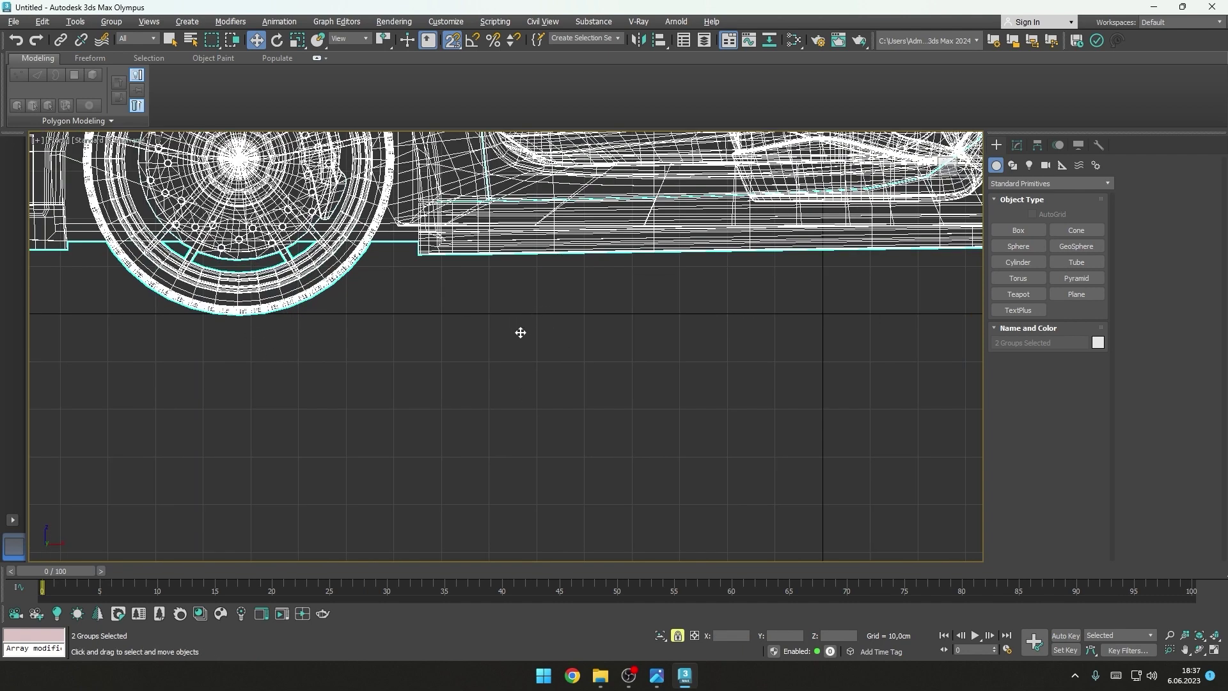
Step: Switch to a Perspective view framing both cars, clear the selection and turn snaps off
{"action": "right_click", "coordinate": [621, 391], "text": "shift"}
{"action": "left_click", "coordinate": [644, 402]}
{"action": "key", "text": "z"}
{"action": "key", "text": "p"}
{"action": "key", "text": "z"}
{"action": "middle_click_drag", "start_coordinate": [558, 370], "coordinate": [643, 459], "text": "alt"}
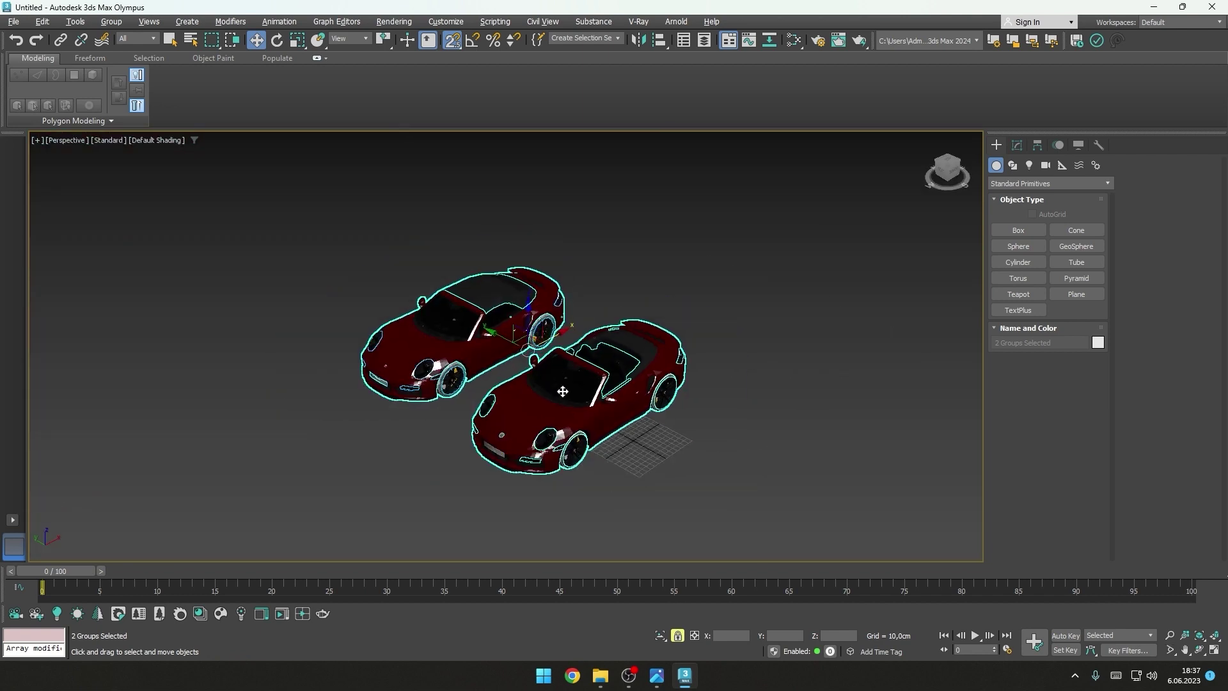
{"action": "right_click", "coordinate": [643, 459]}
{"action": "left_click", "coordinate": [665, 462]}
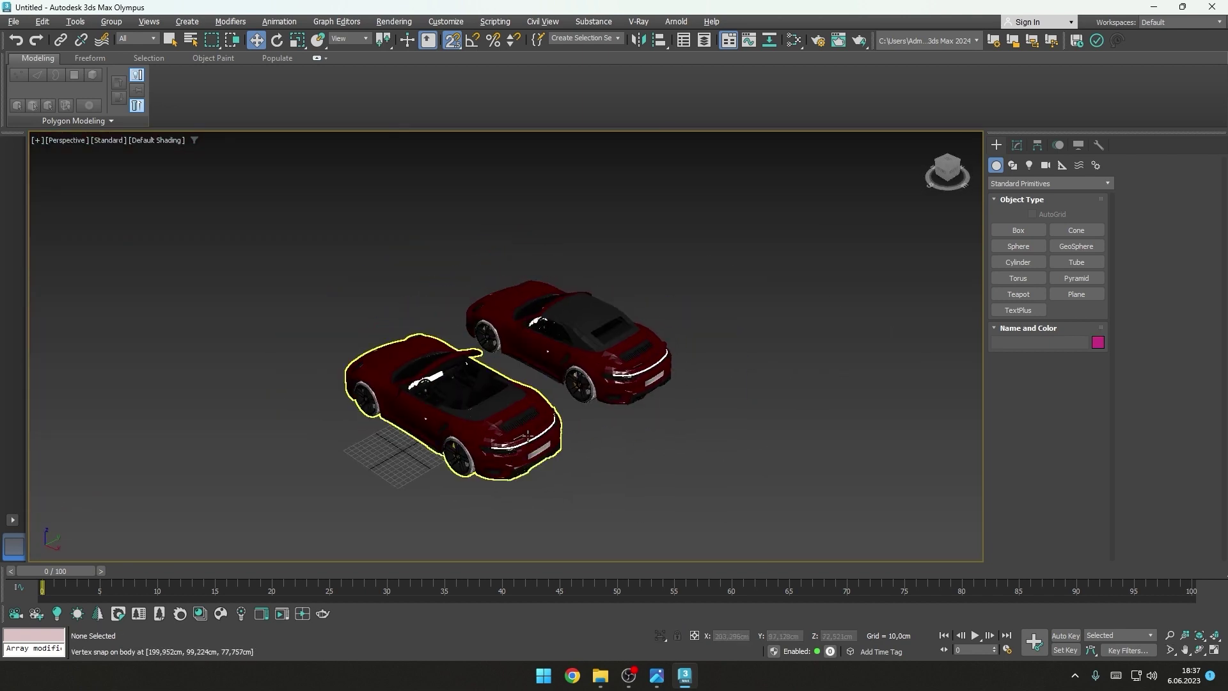
{"action": "key", "text": "s"}
{"action": "scroll", "coordinate": [543, 394], "scroll_direction": "up", "scroll_amount": 3}
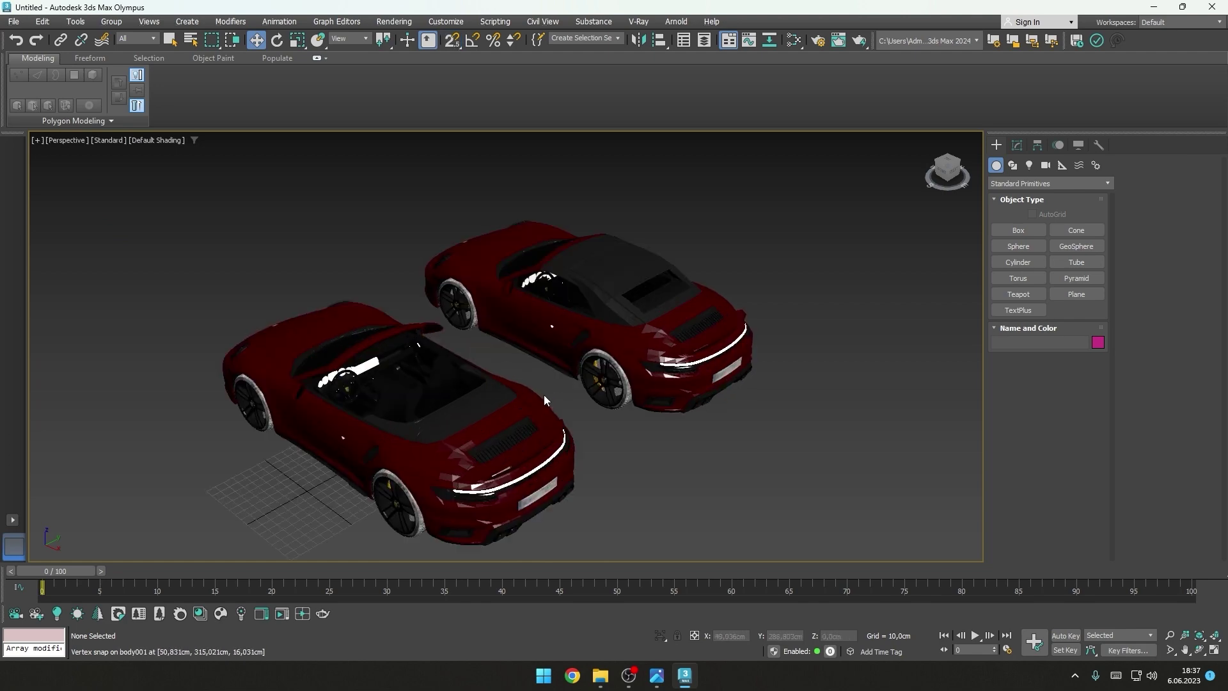
Step: Delete the rear copy of the car and select the remaining Porsche
{"action": "left_click", "coordinate": [550, 334]}
{"action": "mouse_move", "coordinate": [550, 333]}
{"action": "middle_mouse_down", "text": "alt"}
{"action": "mouse_move", "coordinate": [773, 404]}
{"action": "mouse_move", "coordinate": [678, 365]}
{"action": "middle_mouse_up", "text": "alt"}
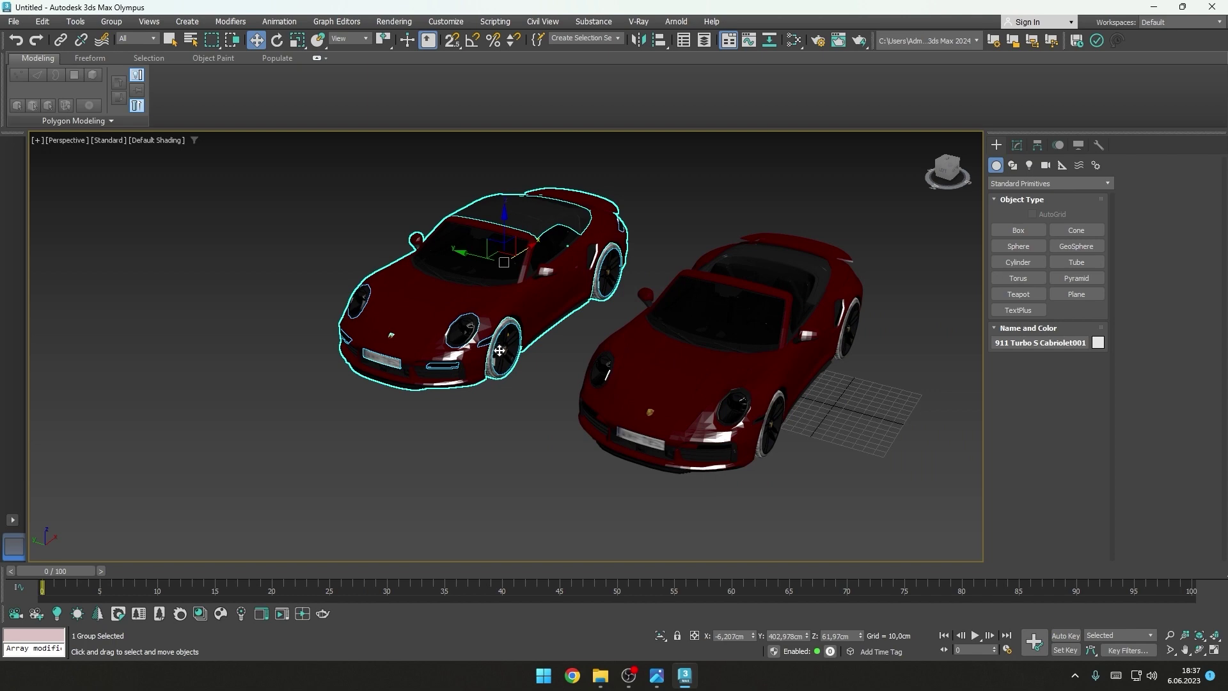
{"action": "key", "text": "Delete"}
{"action": "left_click", "coordinate": [692, 417]}
{"action": "scroll", "coordinate": [693, 416], "scroll_direction": "up", "scroll_amount": 3}
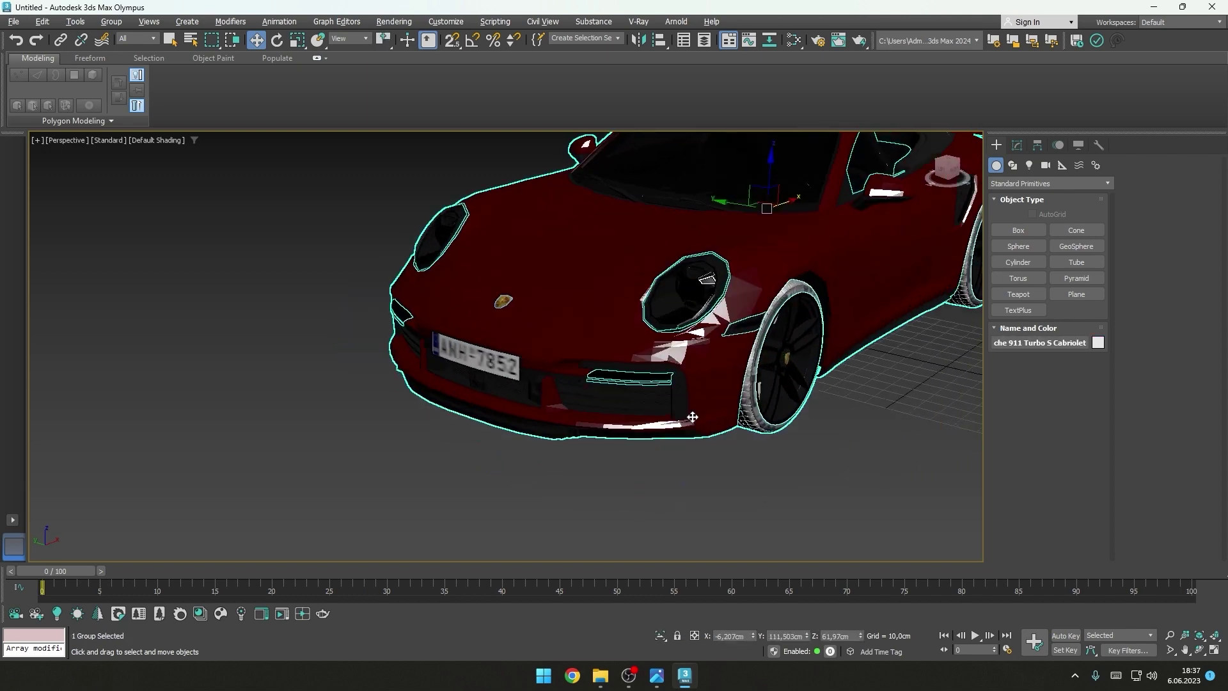
{"action": "scroll", "coordinate": [693, 417], "scroll_direction": "up", "scroll_amount": 1}
{"action": "scroll", "coordinate": [625, 356], "scroll_direction": "up", "scroll_amount": 2}
{"action": "scroll", "coordinate": [604, 407], "scroll_direction": "down", "scroll_amount": 1}
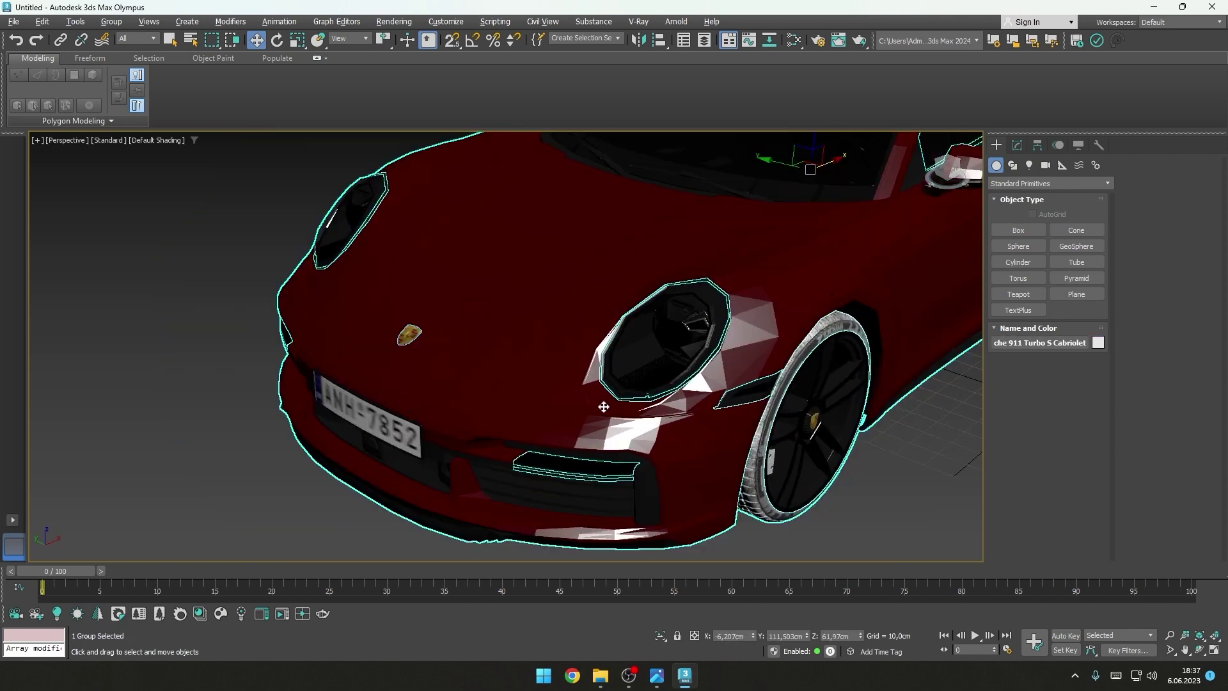
Step: Orbit to a three-quarter view and bring up the car's Modify panel and Group commands
{"action": "mouse_move", "coordinate": [604, 406]}
{"action": "middle_mouse_down", "text": "alt"}
{"action": "mouse_move", "coordinate": [658, 417]}
{"action": "mouse_move", "coordinate": [640, 420]}
{"action": "mouse_move", "coordinate": [637, 455]}
{"action": "mouse_move", "coordinate": [633, 430]}
{"action": "middle_mouse_up", "text": "alt"}
{"action": "scroll", "coordinate": [623, 427], "scroll_direction": "down", "scroll_amount": 3}
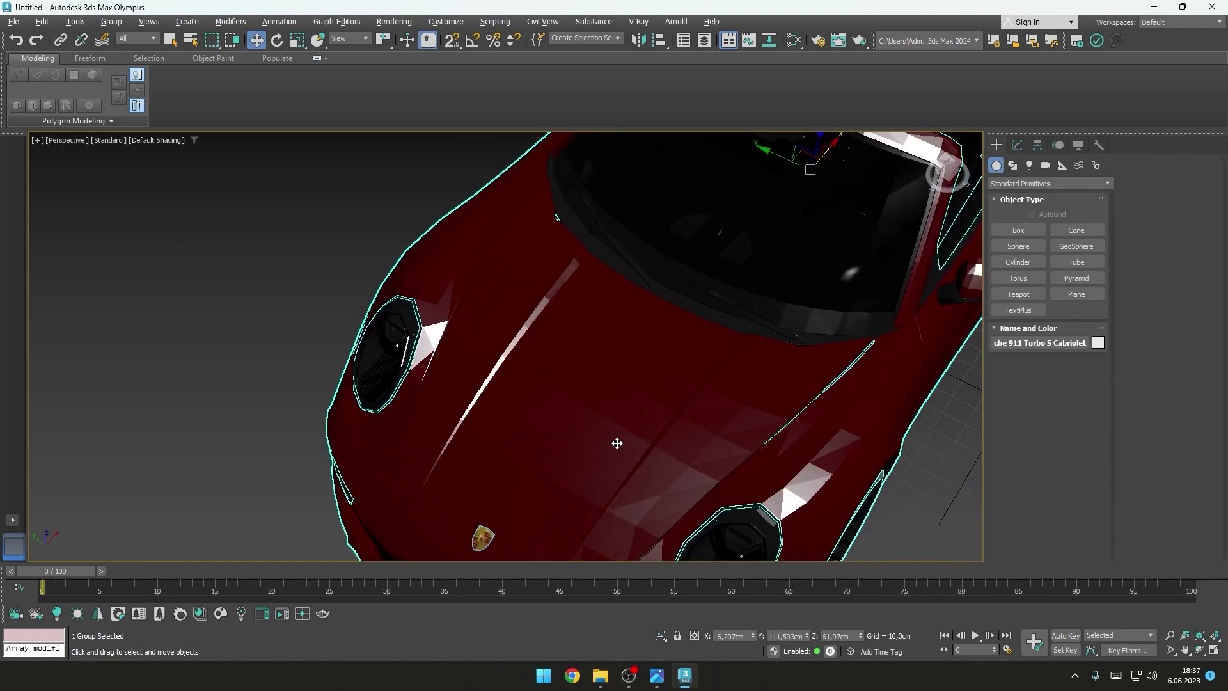
{"action": "scroll", "coordinate": [624, 428], "scroll_direction": "down", "scroll_amount": 3}
{"action": "mouse_move", "coordinate": [627, 429]}
{"action": "middle_mouse_down", "text": "alt"}
{"action": "mouse_move", "coordinate": [696, 349]}
{"action": "mouse_move", "coordinate": [671, 293]}
{"action": "middle_mouse_up", "text": "alt"}
{"action": "scroll", "coordinate": [696, 348], "scroll_direction": "down", "scroll_amount": 3}
{"action": "key", "text": "q"}
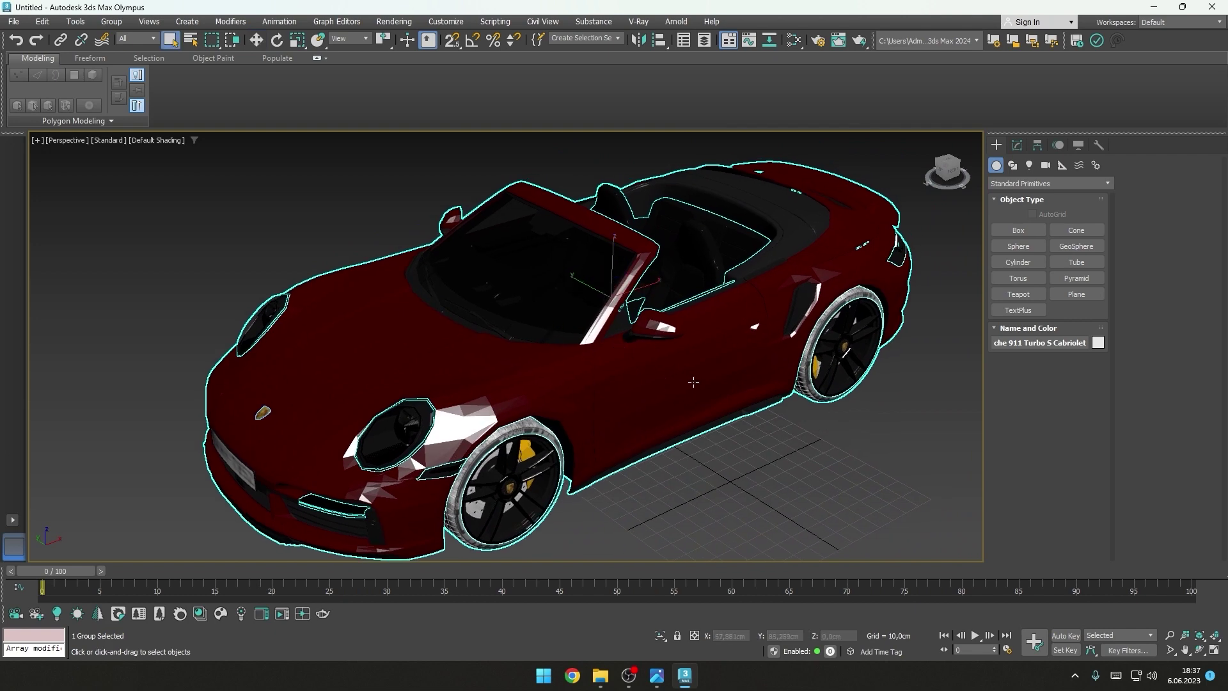
{"action": "left_click", "coordinate": [1017, 145]}
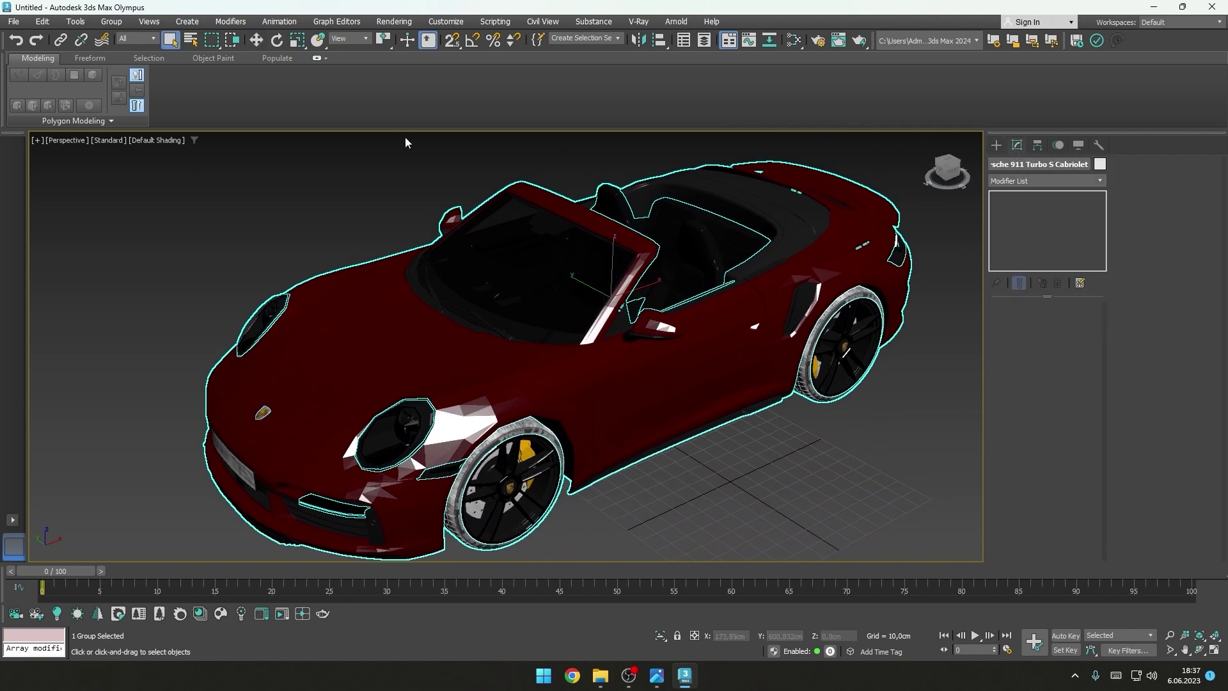
{"action": "left_click", "coordinate": [111, 21]}
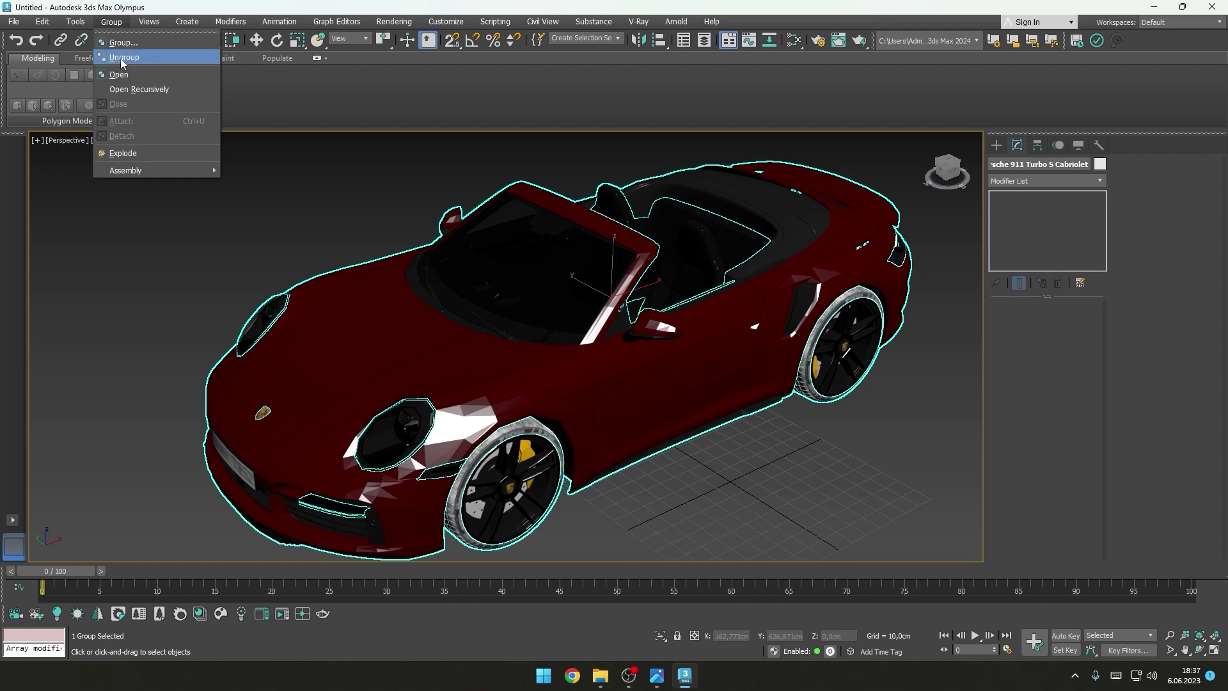
Step: Open the car group recursively and preview the body's TurboSmooth at 2 iterations
{"action": "left_click", "coordinate": [130, 90]}
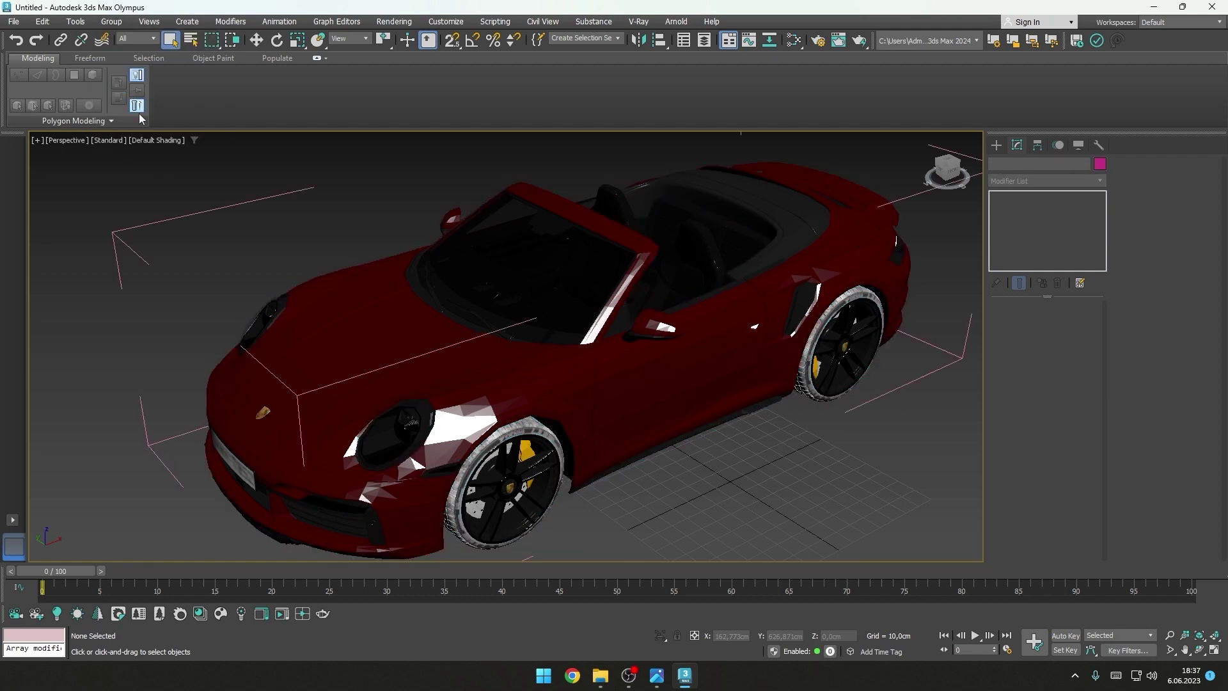
{"action": "left_click", "coordinate": [680, 375]}
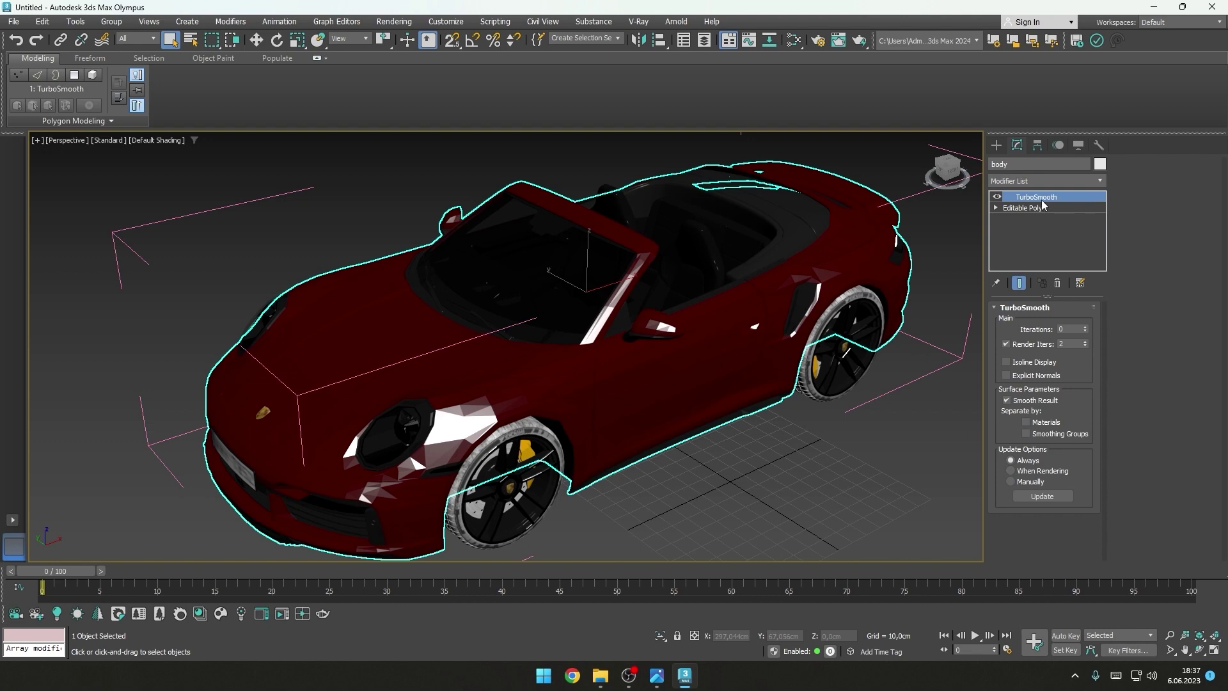
{"action": "scroll", "coordinate": [531, 427], "scroll_direction": "up", "scroll_amount": 3}
{"action": "scroll", "coordinate": [531, 428], "scroll_direction": "up", "scroll_amount": 2}
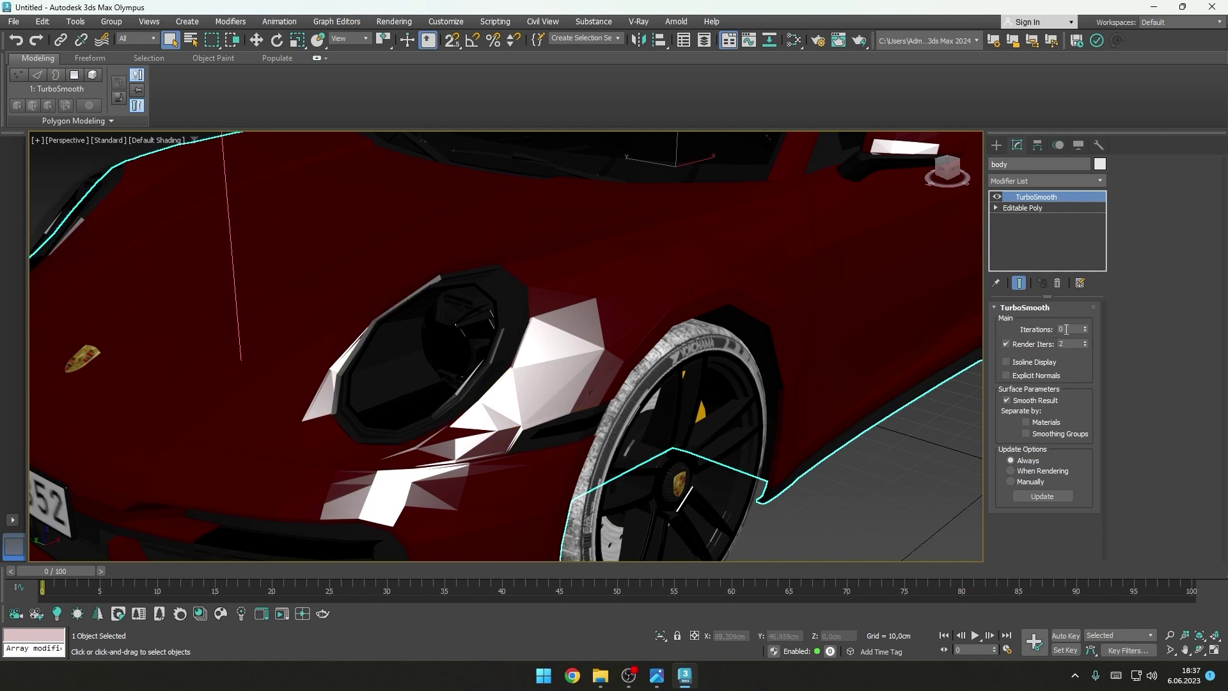
{"action": "left_click", "coordinate": [1085, 327]}
{"action": "left_click", "coordinate": [1085, 327]}
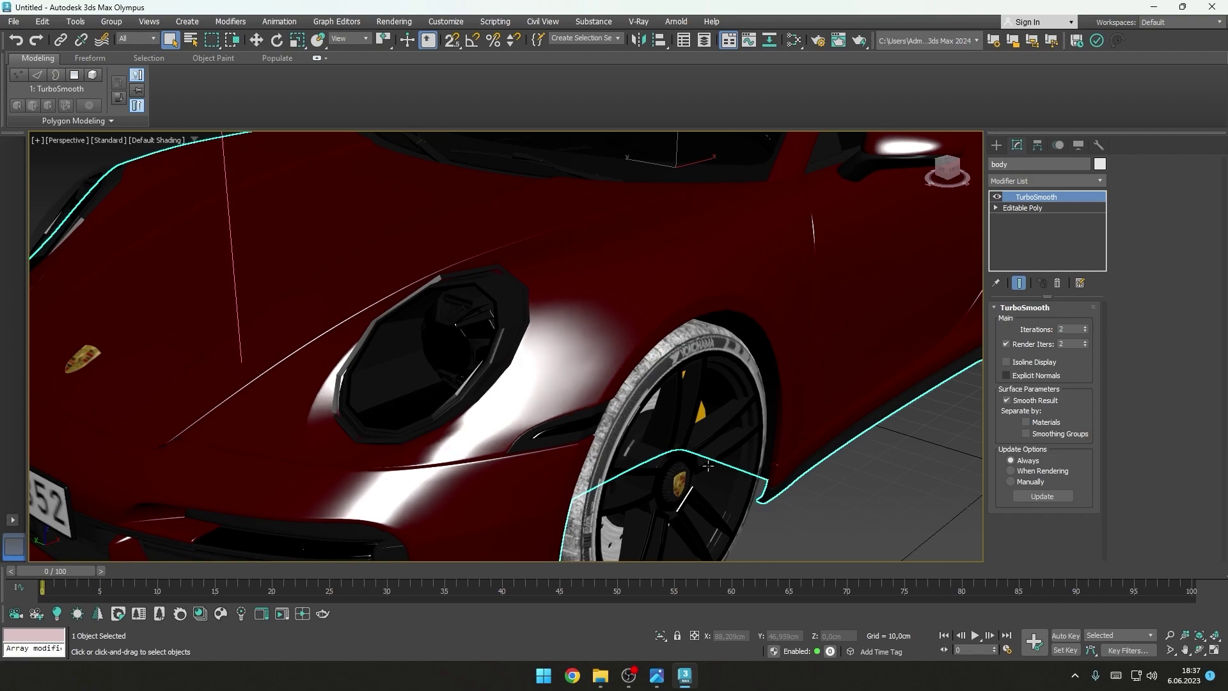
{"action": "scroll", "coordinate": [625, 441], "scroll_direction": "down", "scroll_amount": 5}
{"action": "scroll", "coordinate": [626, 441], "scroll_direction": "up", "scroll_amount": 1}
{"action": "mouse_move", "coordinate": [626, 442]}
{"action": "middle_mouse_down", "text": "alt"}
{"action": "mouse_move", "coordinate": [455, 424]}
{"action": "mouse_move", "coordinate": [763, 249]}
{"action": "middle_mouse_up", "text": "alt"}
{"action": "scroll", "coordinate": [455, 425], "scroll_direction": "up", "scroll_amount": 3}
{"action": "scroll", "coordinate": [390, 423], "scroll_direction": "up", "scroll_amount": 3}
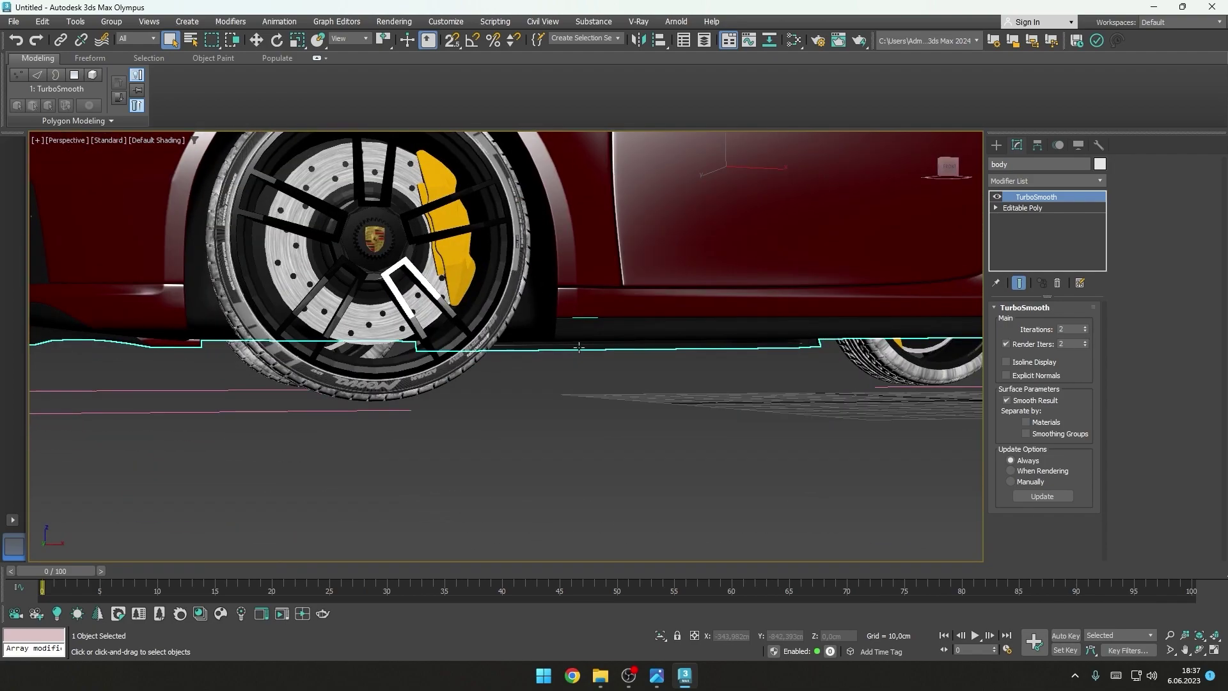
{"action": "scroll", "coordinate": [842, 333], "scroll_direction": "down", "scroll_amount": 4}
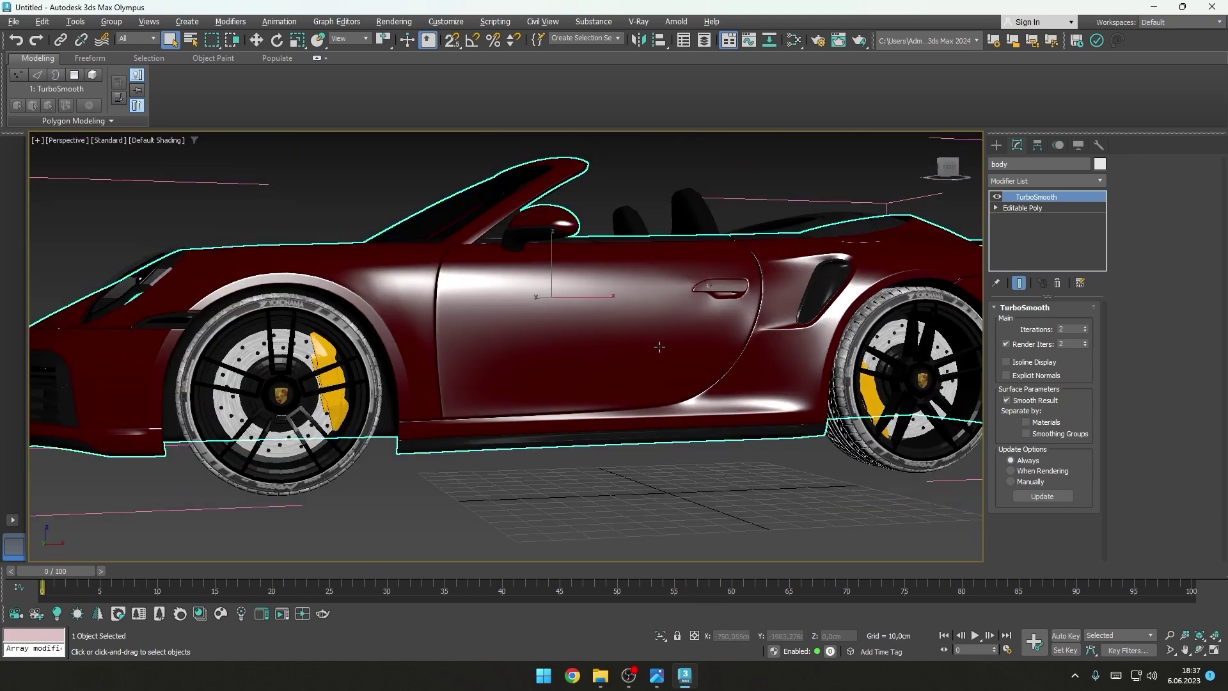
{"action": "mouse_move", "coordinate": [842, 333]}
{"action": "middle_mouse_down", "text": "alt"}
{"action": "mouse_move", "coordinate": [655, 429]}
{"action": "mouse_move", "coordinate": [665, 336]}
{"action": "middle_mouse_up", "text": "alt"}
{"action": "scroll", "coordinate": [655, 428], "scroll_direction": "up", "scroll_amount": 3}
{"action": "scroll", "coordinate": [655, 429], "scroll_direction": "up", "scroll_amount": 4}
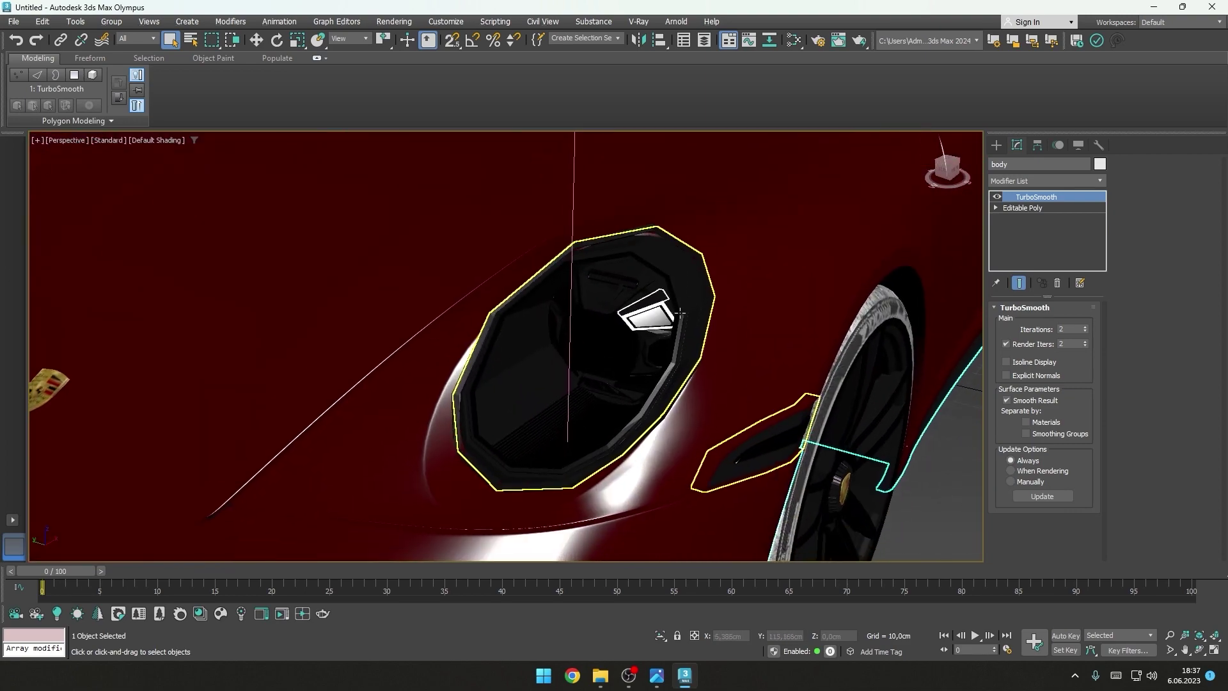
Step: Set TurboSmooth iterations on the headlight glass and the body back to 0, then deselect
{"action": "left_click", "coordinate": [665, 336]}
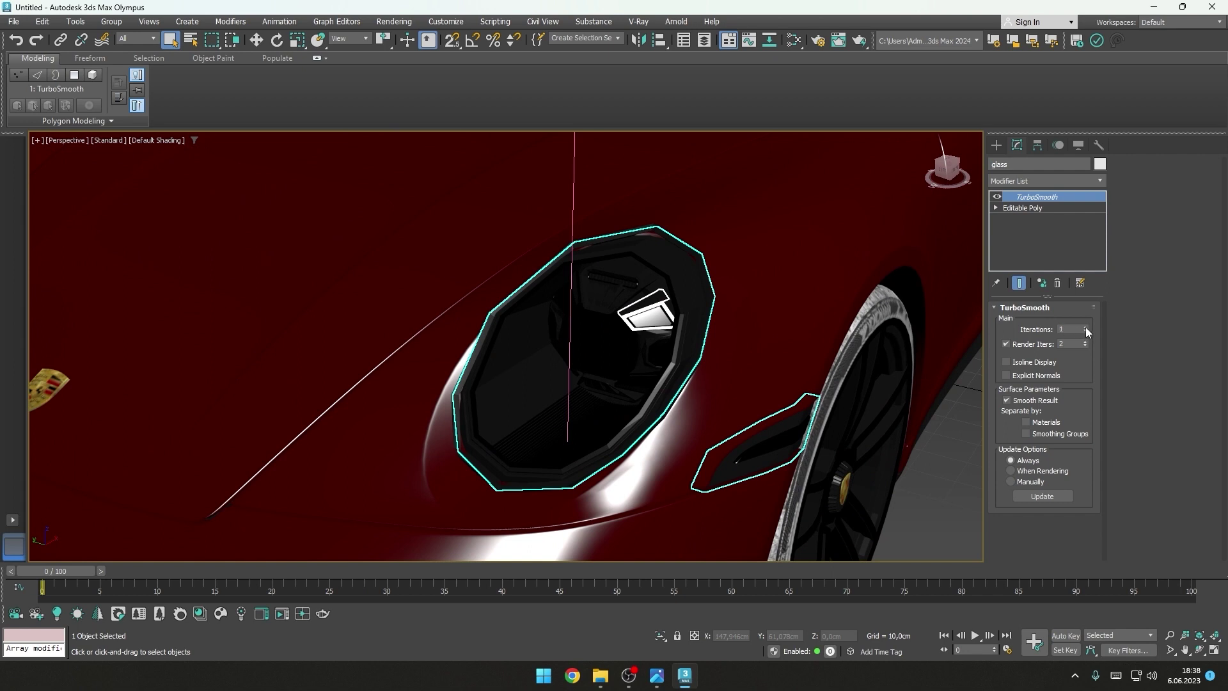
{"action": "key", "text": "Up"}
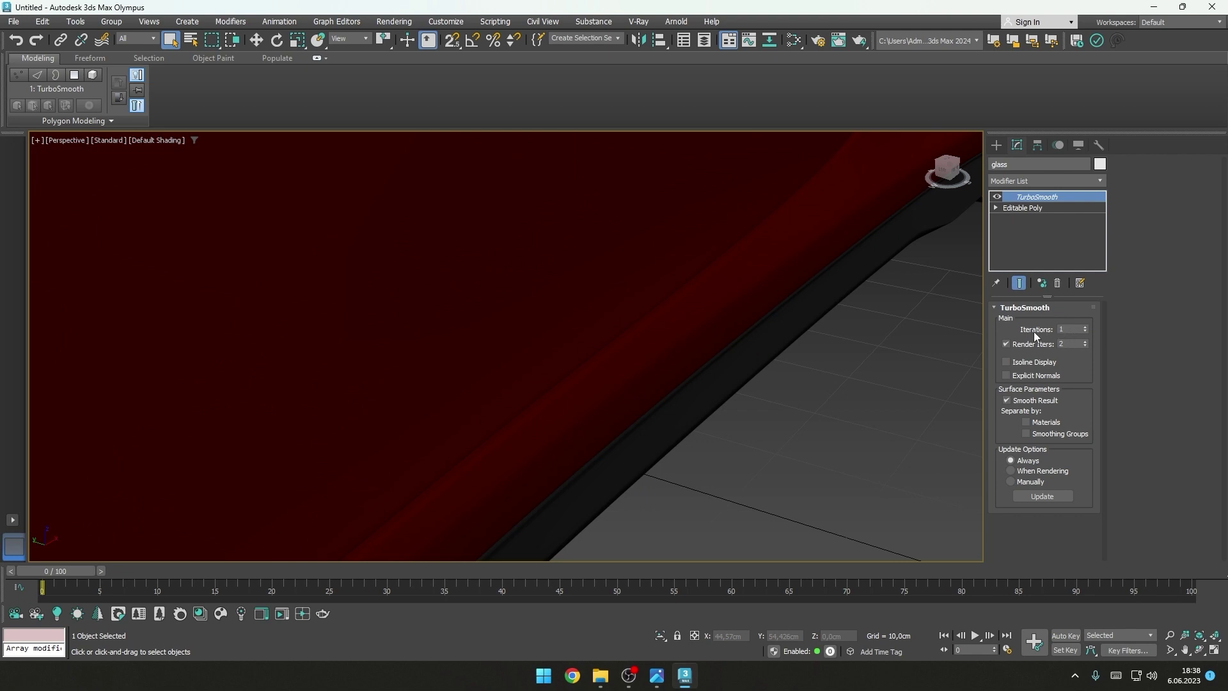
{"action": "left_click", "coordinate": [1084, 331]}
{"action": "left_click", "coordinate": [802, 309]}
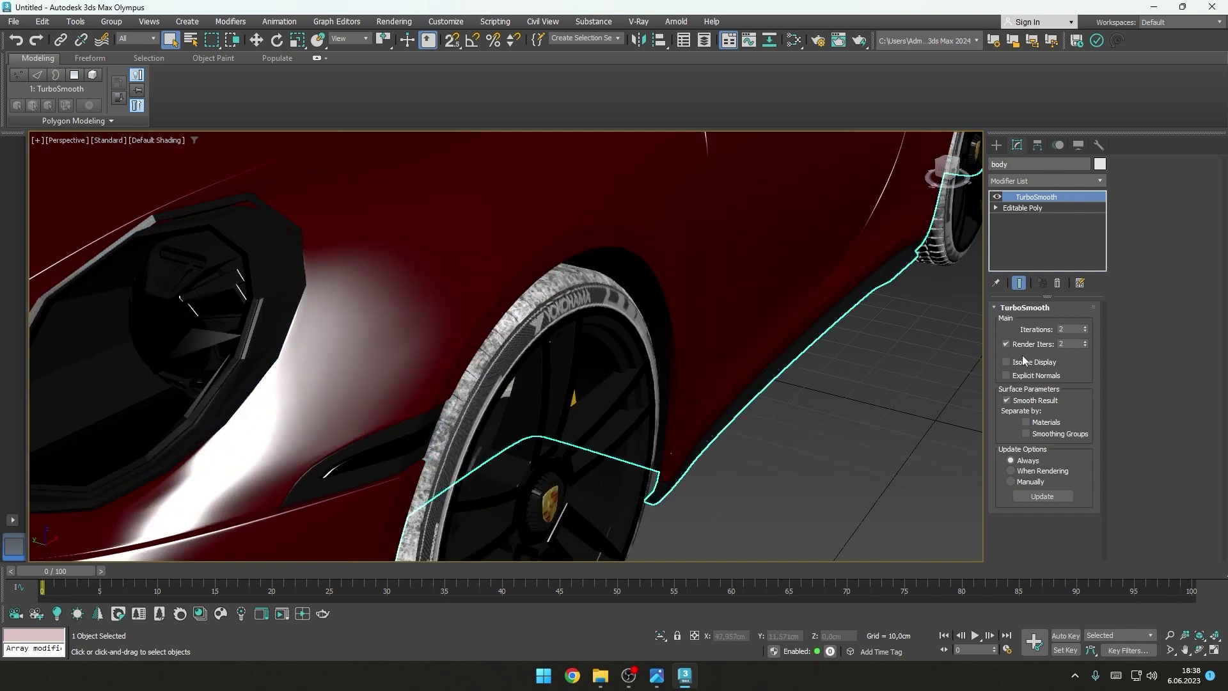
{"action": "left_click", "coordinate": [1085, 331]}
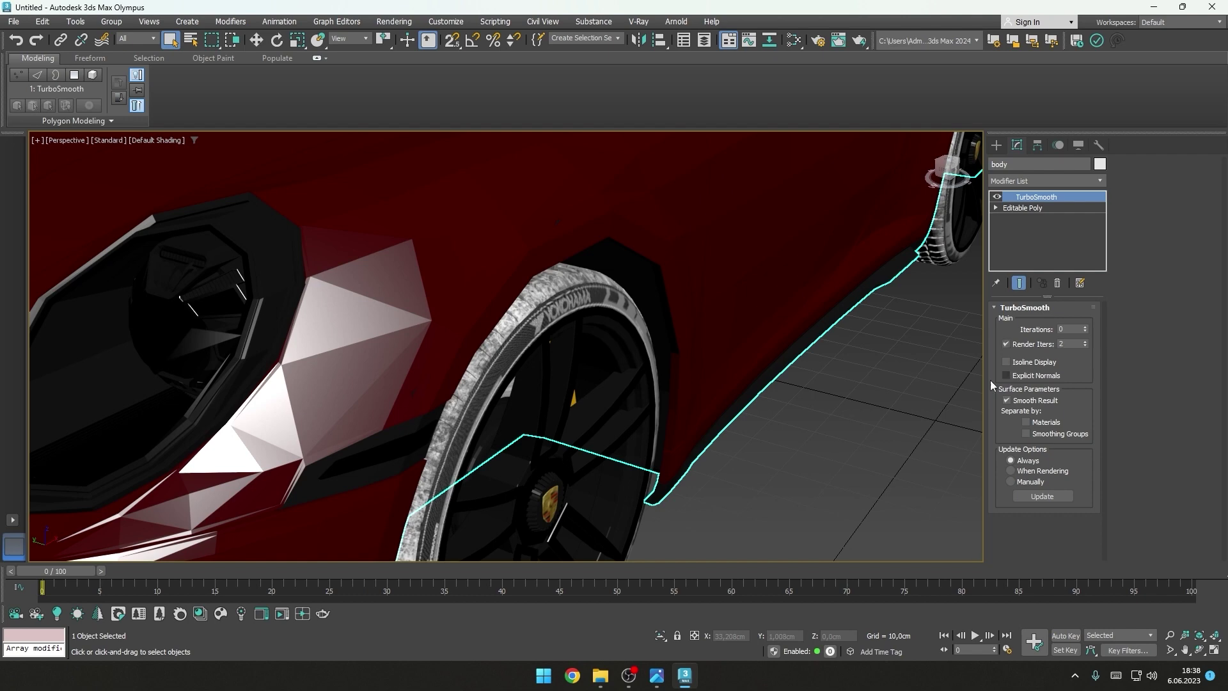
{"action": "left_click", "coordinate": [884, 405]}
{"action": "scroll", "coordinate": [884, 405], "scroll_direction": "down", "scroll_amount": 10}
{"action": "middle_click_drag", "start_coordinate": [823, 401], "coordinate": [688, 301], "text": "alt"}
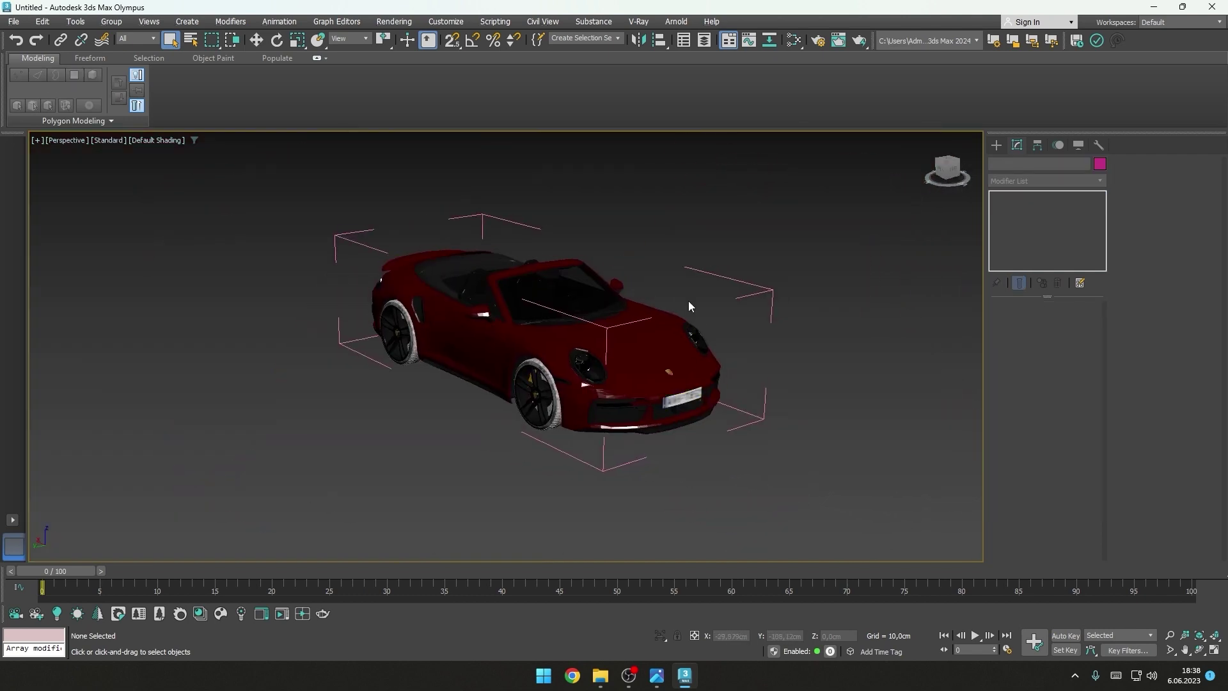
Step: Close the car group again, clear the selection and switch to the Top view
{"action": "left_click", "coordinate": [618, 370]}
{"action": "left_click", "coordinate": [108, 22]}
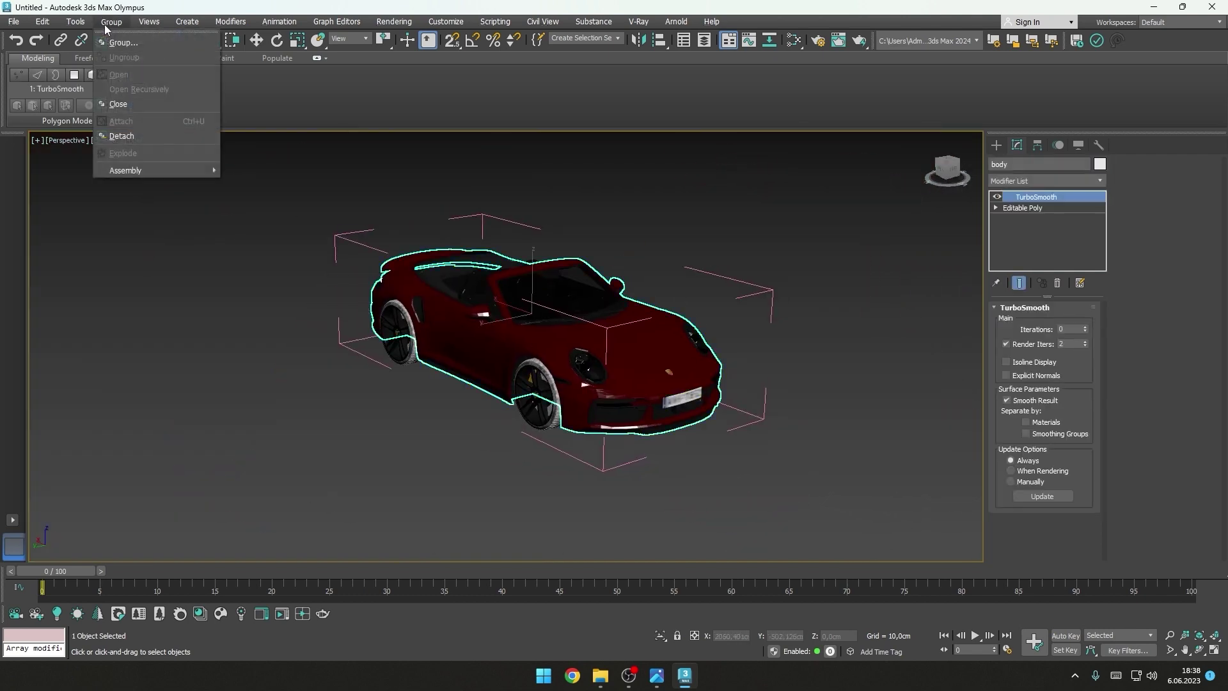
{"action": "left_click", "coordinate": [115, 103]}
{"action": "middle_click_drag", "start_coordinate": [669, 386], "coordinate": [604, 472], "text": "alt"}
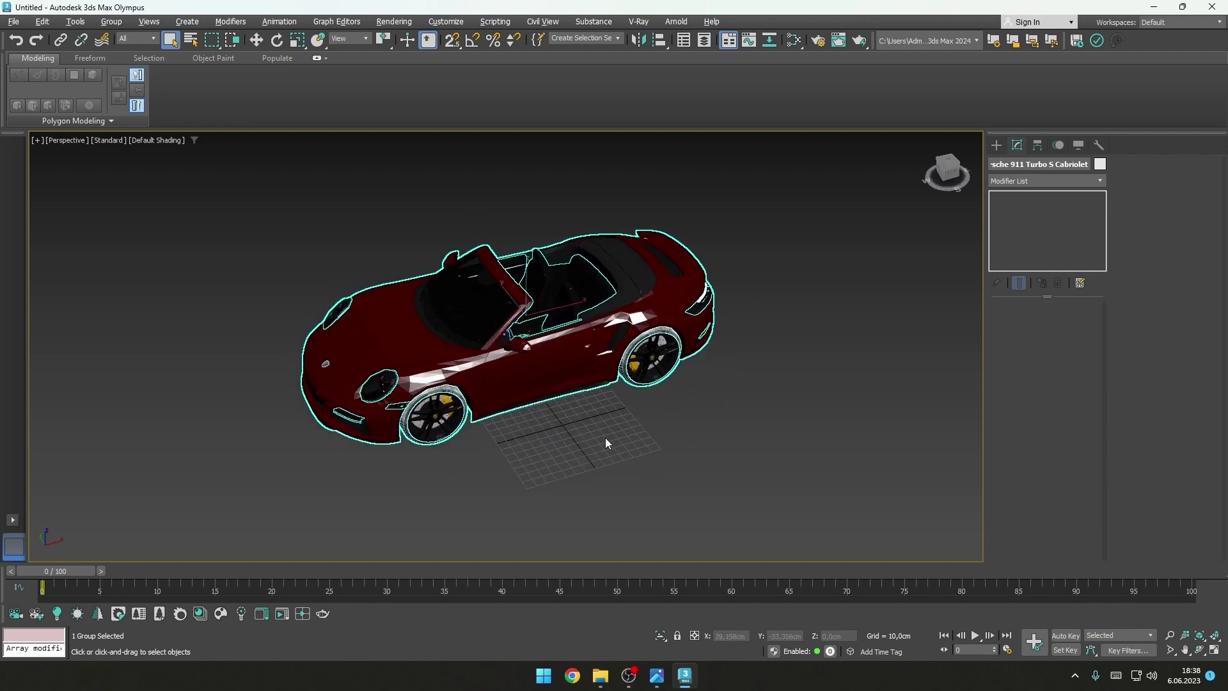
{"action": "left_click", "coordinate": [605, 438]}
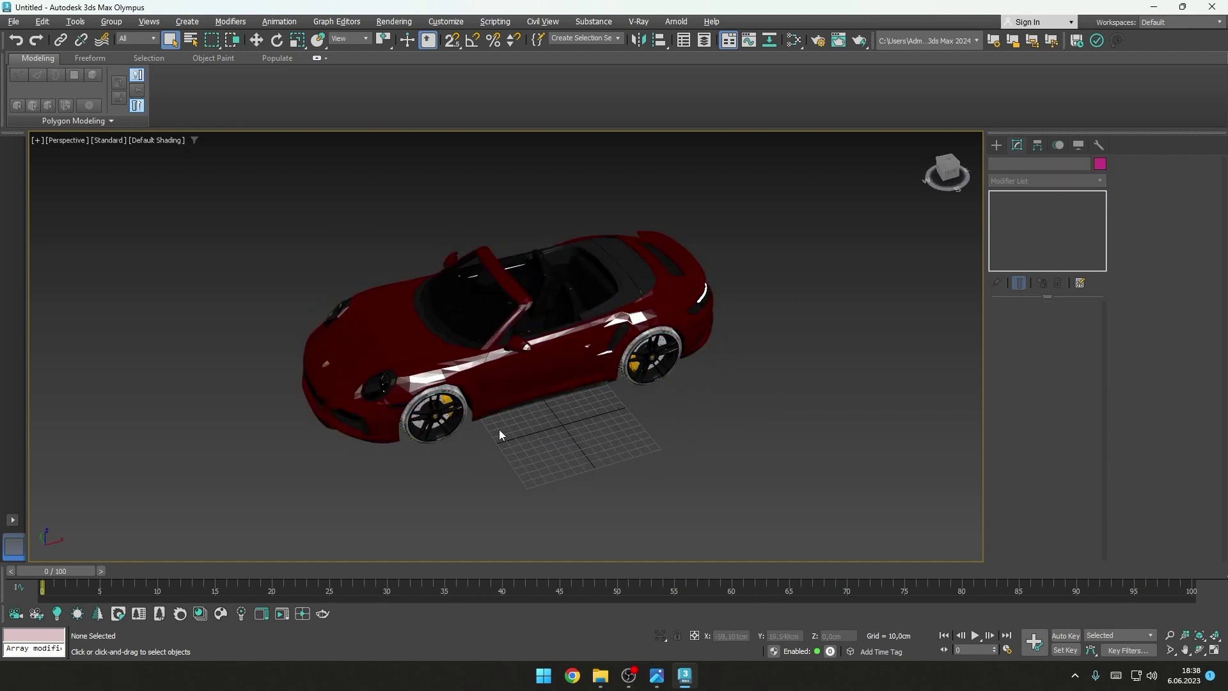
{"action": "key", "text": "t"}
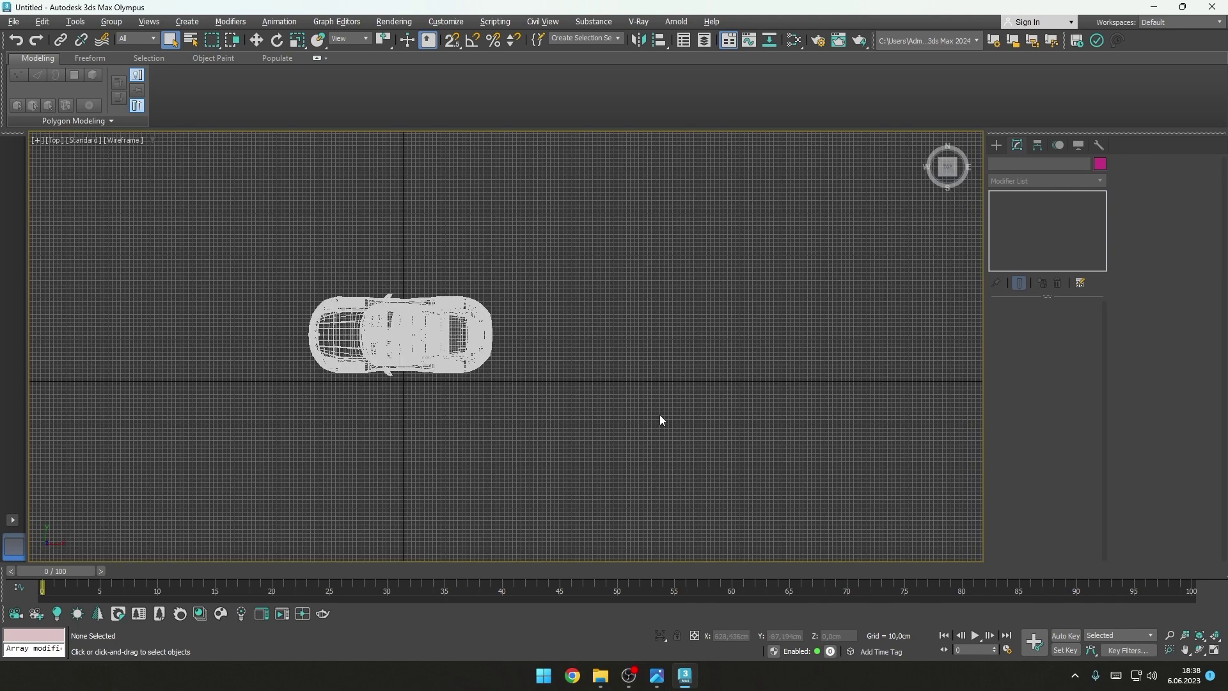
{"action": "scroll", "coordinate": [691, 412], "scroll_direction": "down", "scroll_amount": 4}
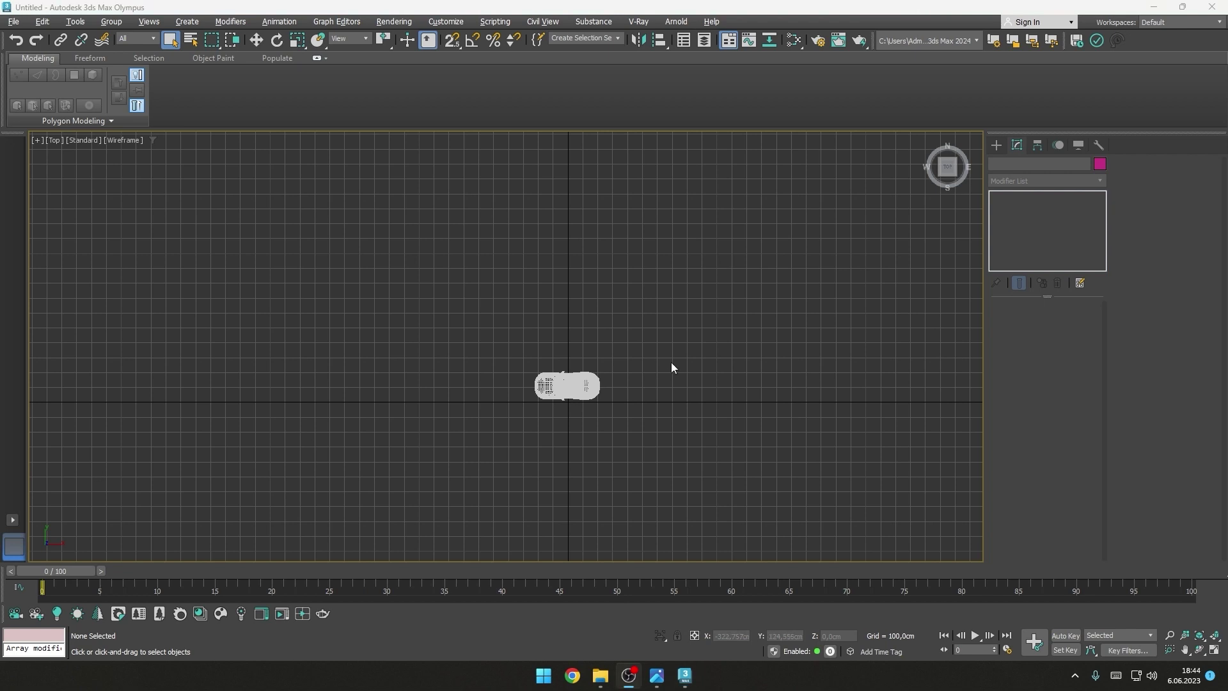
Step: Draw a large Standard Primitives Plane around the car in the Top view
{"action": "left_click", "coordinate": [997, 144]}
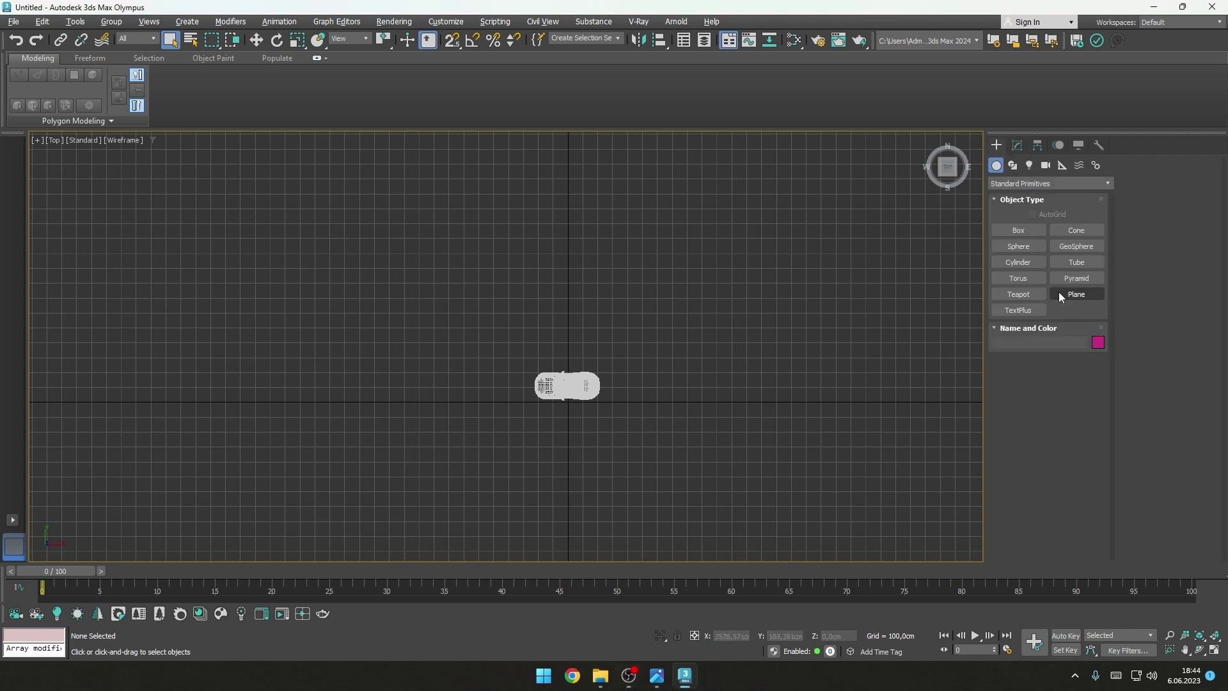
{"action": "left_click", "coordinate": [1077, 294]}
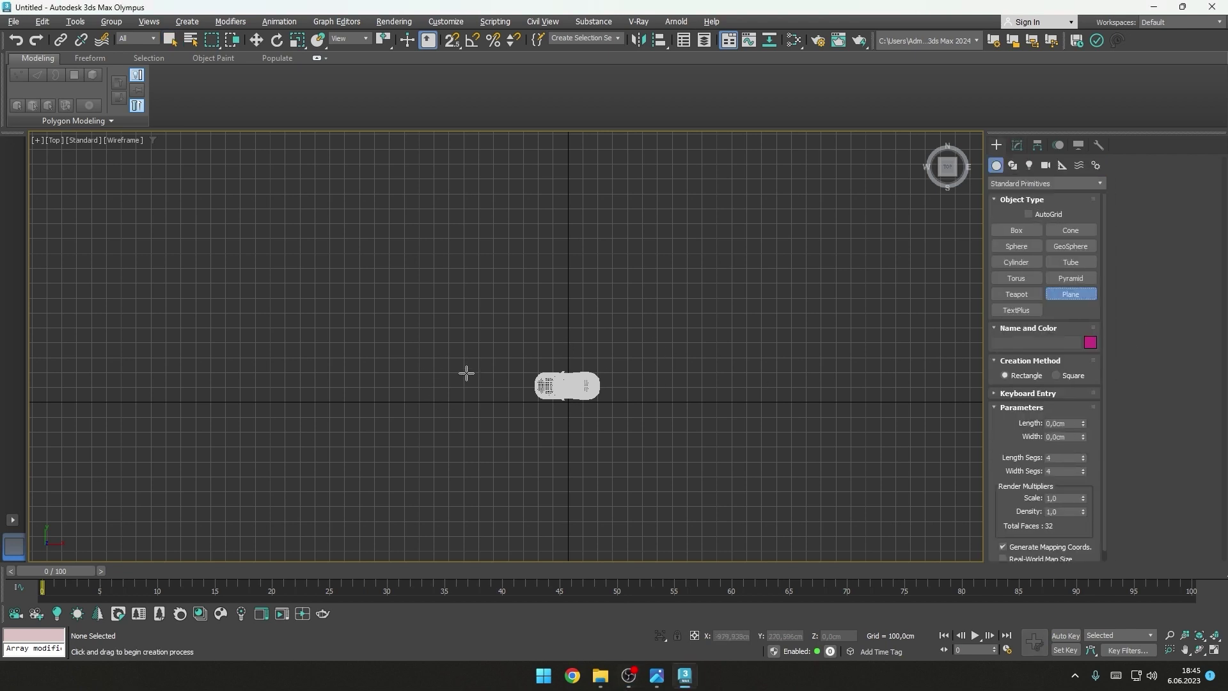
{"action": "scroll", "coordinate": [233, 291], "scroll_direction": "down", "scroll_amount": 3}
{"action": "left_click_drag", "start_coordinate": [180, 253], "coordinate": [754, 462]}
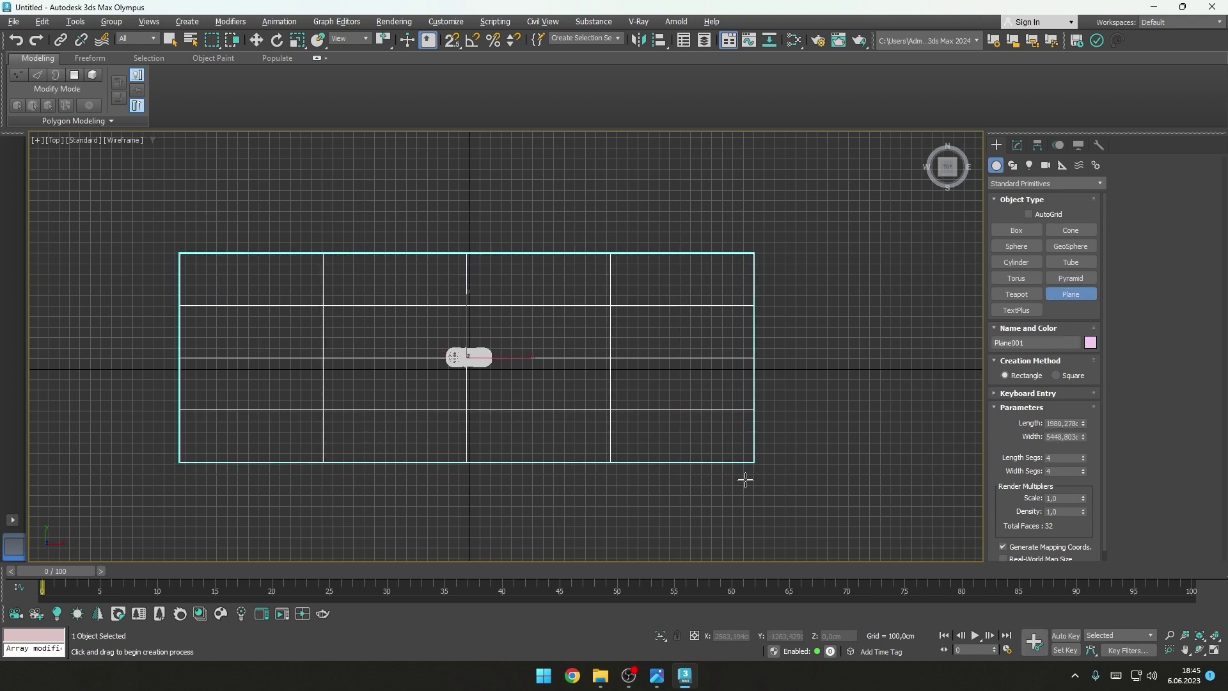
{"action": "key", "text": "w"}
{"action": "key", "text": "e"}
{"action": "key", "text": "r"}
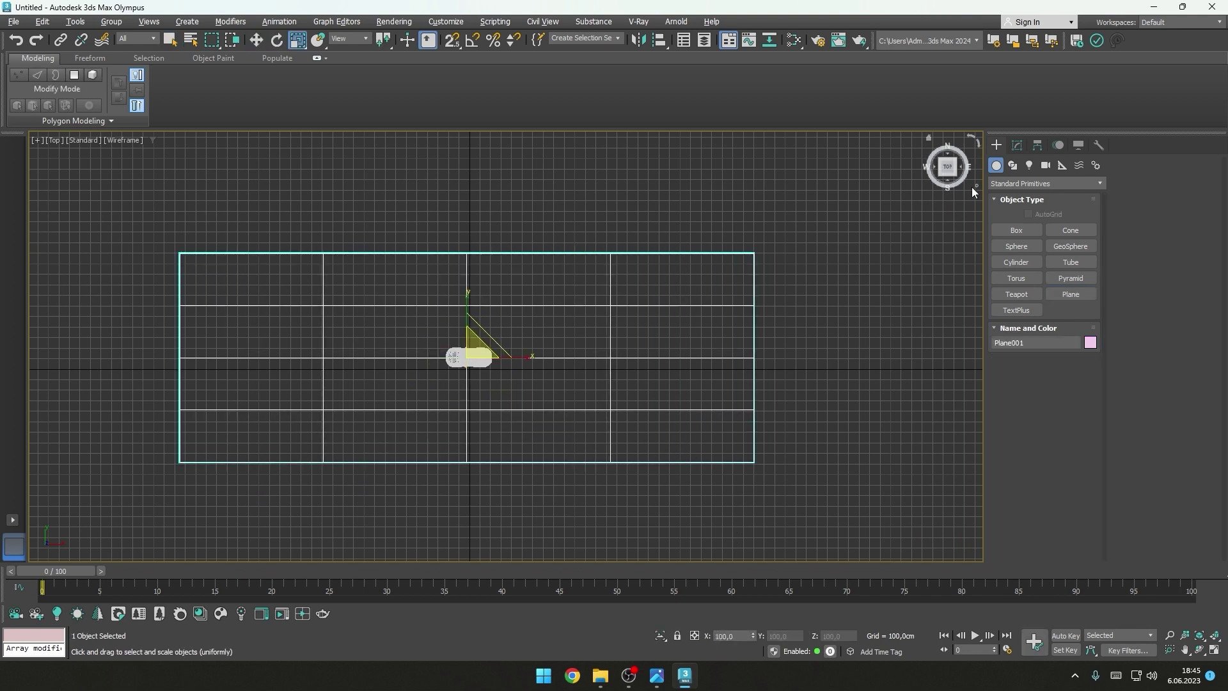
Step: Set Plane001's Length to 3148.643 and both Length and Width Segs to 1
{"action": "left_click", "coordinate": [1017, 144]}
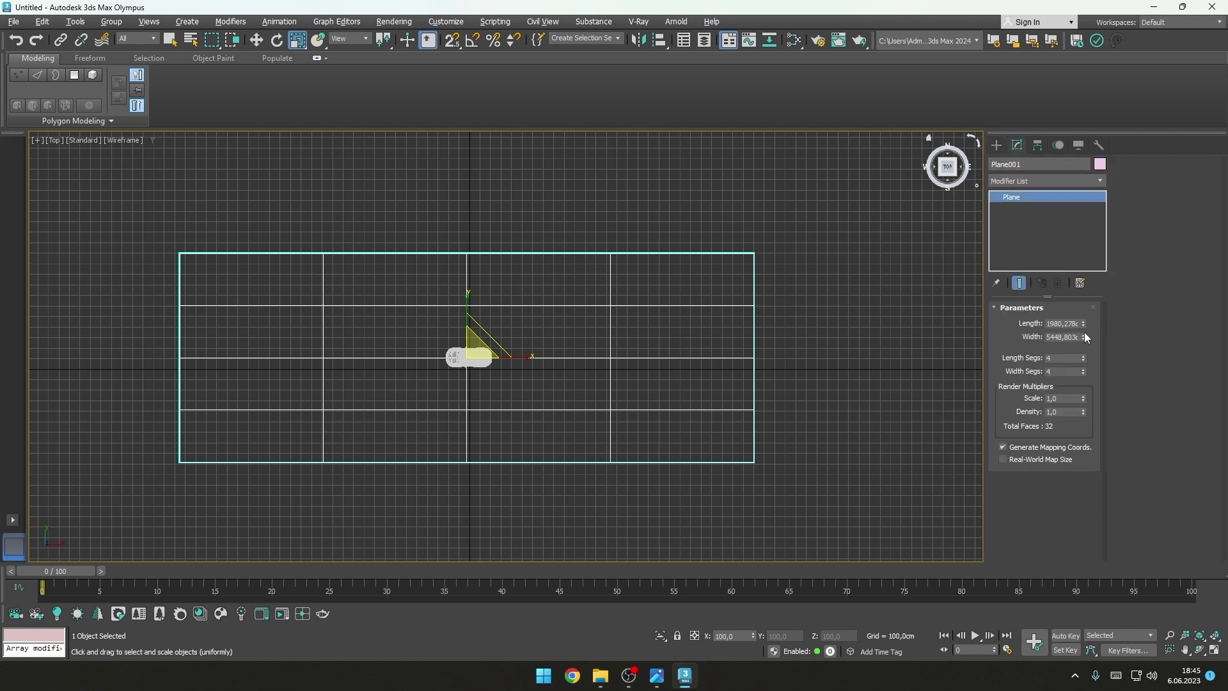
{"action": "left_click_drag", "start_coordinate": [1083, 324], "coordinate": [1083, 269]}
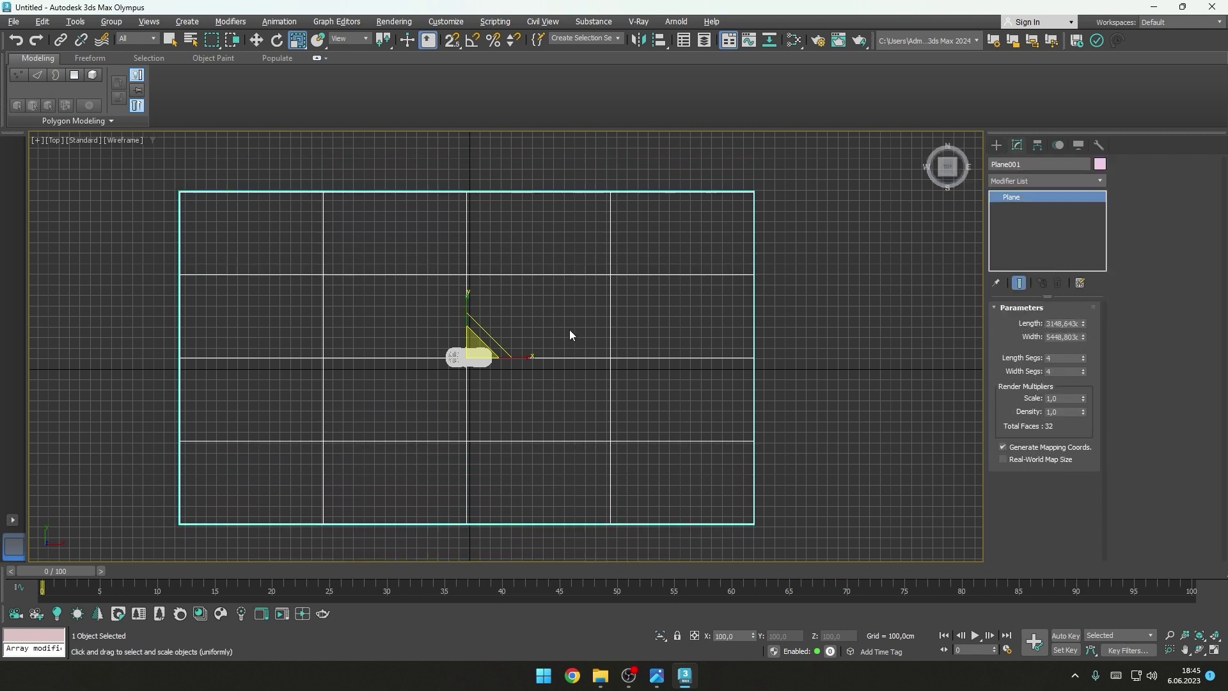
{"action": "left_click_drag", "start_coordinate": [1083, 362], "coordinate": [1080, 416]}
{"action": "mouse_move", "coordinate": [730, 357]}
{"action": "middle_mouse_down"}
{"action": "mouse_move", "coordinate": [751, 426]}
{"action": "mouse_move", "coordinate": [727, 378]}
{"action": "middle_mouse_up"}
{"action": "key", "text": "p"}
{"action": "scroll", "coordinate": [750, 425], "scroll_direction": "down", "scroll_amount": 3}
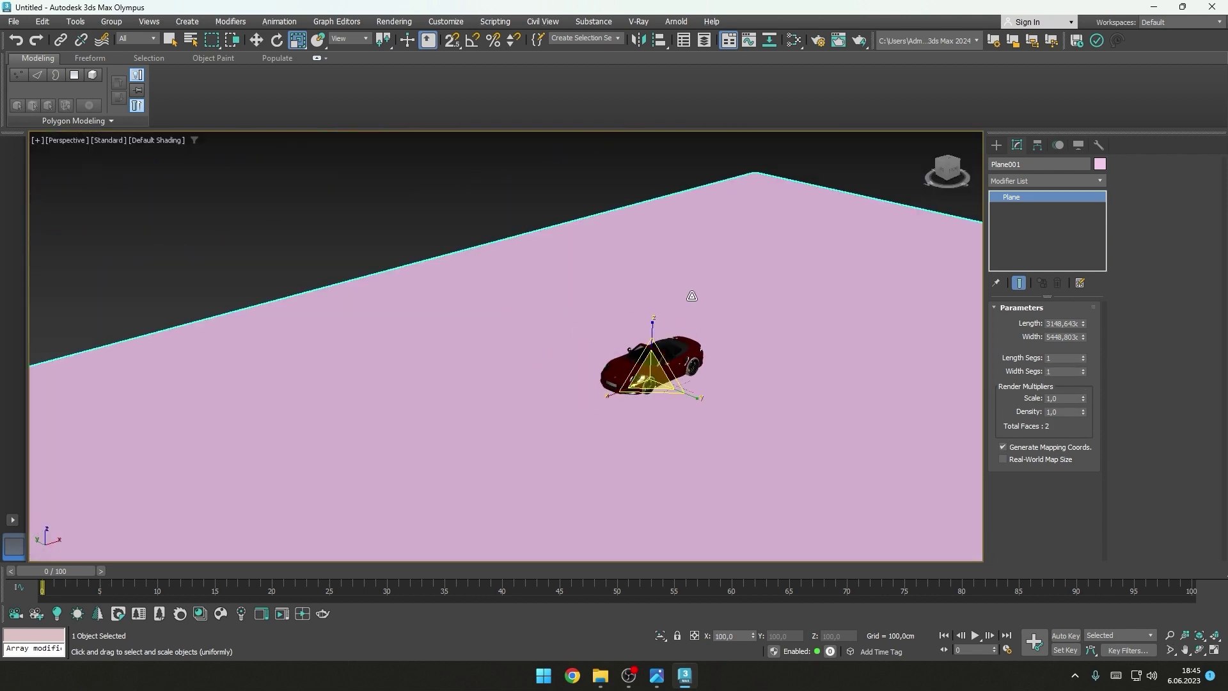
{"action": "scroll", "coordinate": [719, 309], "scroll_direction": "down", "scroll_amount": 5}
{"action": "scroll", "coordinate": [810, 307], "scroll_direction": "up", "scroll_amount": 3}
Step: Add an Edit Poly modifier to the floor plane and switch to Edge mode
{"action": "left_click", "coordinate": [1017, 186]}
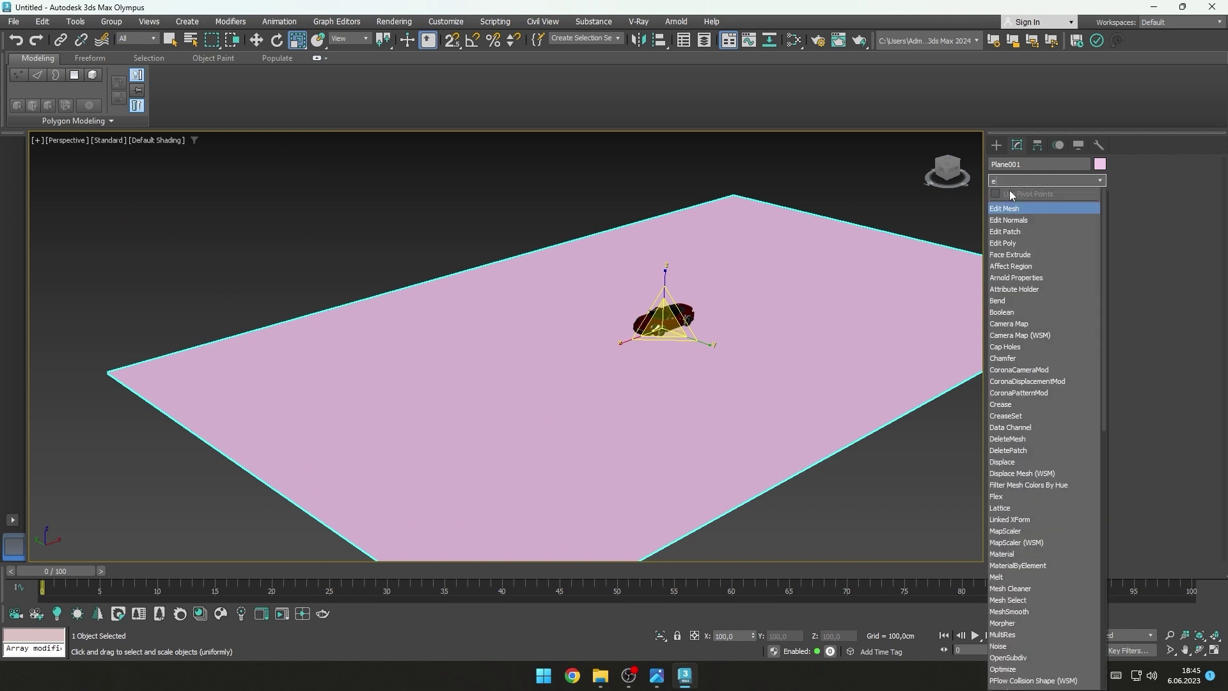
{"action": "type", "text": "ed"}
{"action": "left_click", "coordinate": [1008, 242]}
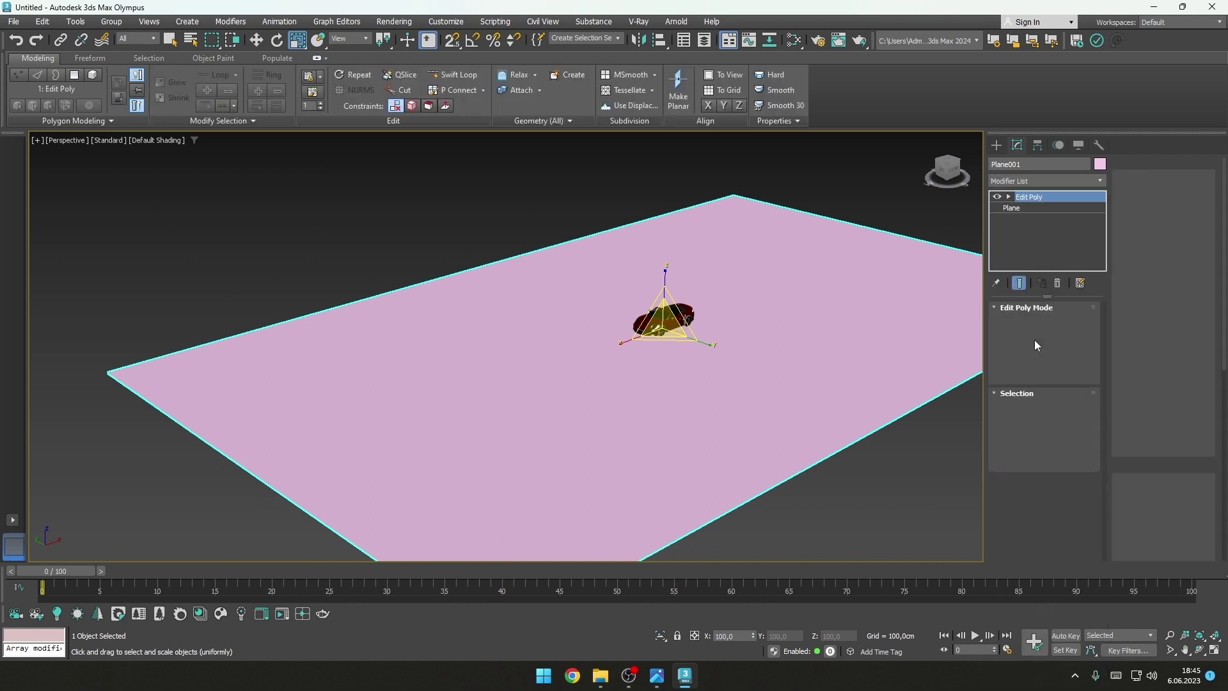
{"action": "left_click", "coordinate": [1027, 409]}
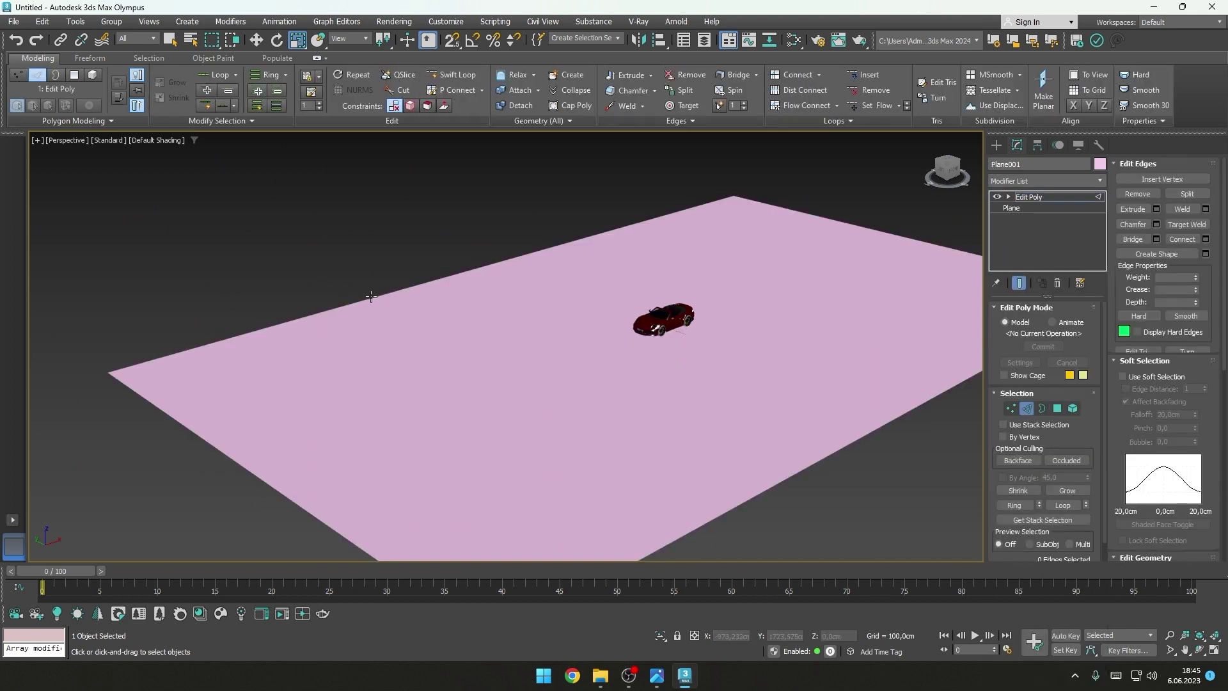
Step: Shift-move the plane's back edge up on Z into a tall wall behind the car
{"action": "left_click", "coordinate": [371, 295]}
{"action": "scroll", "coordinate": [498, 287], "scroll_direction": "down", "scroll_amount": 4}
{"action": "key", "text": "w"}
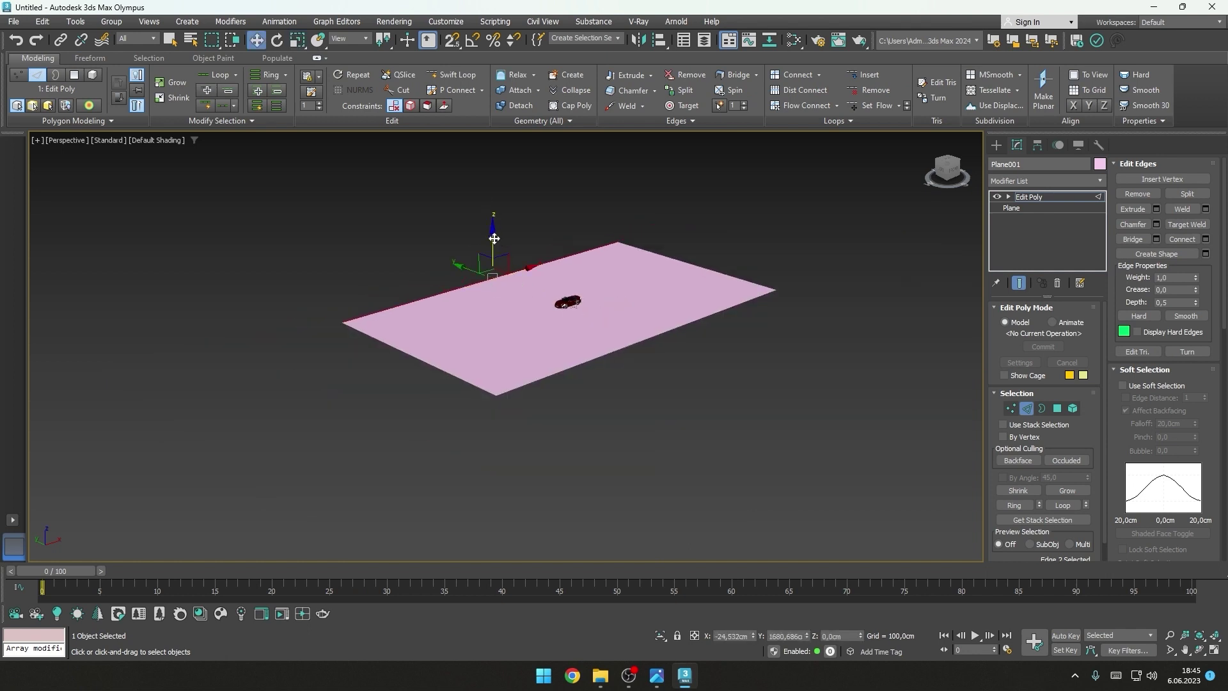
{"action": "left_click_drag", "start_coordinate": [493, 256], "coordinate": [542, 227], "text": "shift"}
{"action": "middle_click_drag", "start_coordinate": [542, 228], "coordinate": [566, 316]}
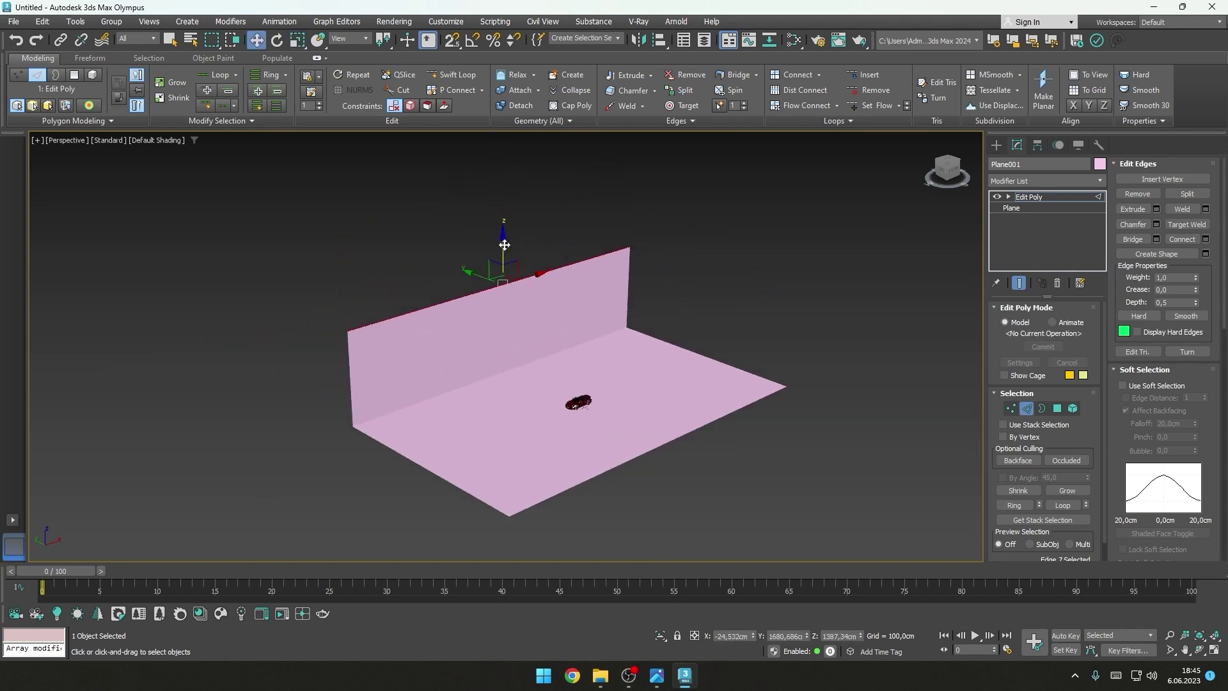
{"action": "left_click_drag", "start_coordinate": [502, 243], "coordinate": [512, 174]}
{"action": "mouse_move", "coordinate": [609, 298]}
{"action": "middle_mouse_down", "text": "alt"}
{"action": "mouse_move", "coordinate": [475, 274]}
{"action": "mouse_move", "coordinate": [448, 383]}
{"action": "mouse_move", "coordinate": [532, 397]}
{"action": "mouse_move", "coordinate": [505, 369]}
{"action": "mouse_move", "coordinate": [502, 386]}
{"action": "middle_mouse_up", "text": "alt"}
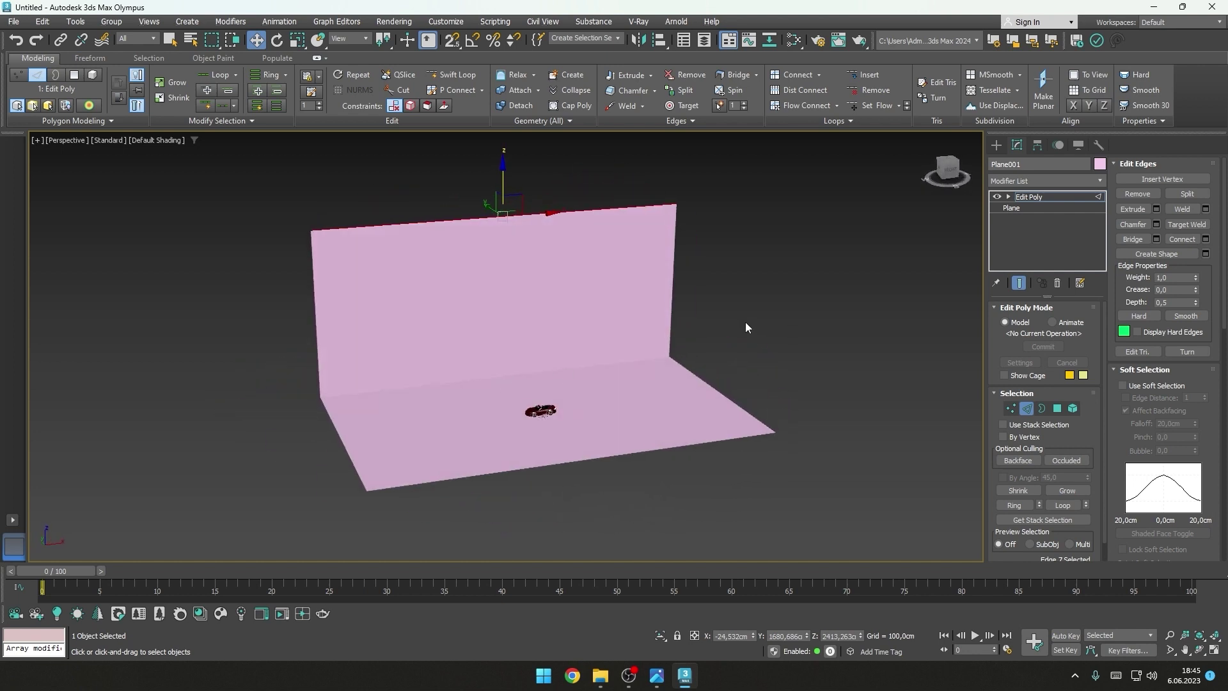
{"action": "mouse_move", "coordinate": [745, 324]}
{"action": "middle_mouse_down", "text": "alt"}
{"action": "mouse_move", "coordinate": [580, 351]}
{"action": "mouse_move", "coordinate": [659, 345]}
{"action": "mouse_move", "coordinate": [959, 401]}
{"action": "middle_mouse_up", "text": "alt"}
{"action": "key", "text": "F4"}
{"action": "scroll", "coordinate": [657, 345], "scroll_direction": "up", "scroll_amount": 3}
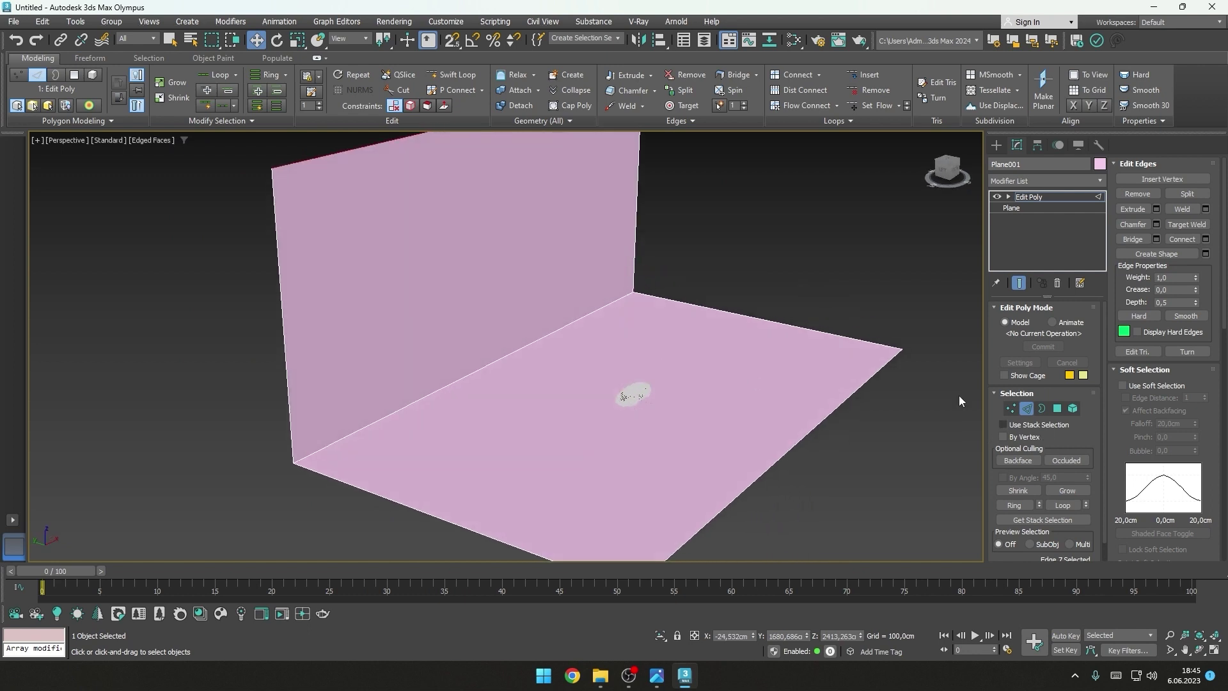
Step: Chamfer the wall-floor corner edge by 826,203 cm with 3 segments
{"action": "left_click", "coordinate": [503, 359]}
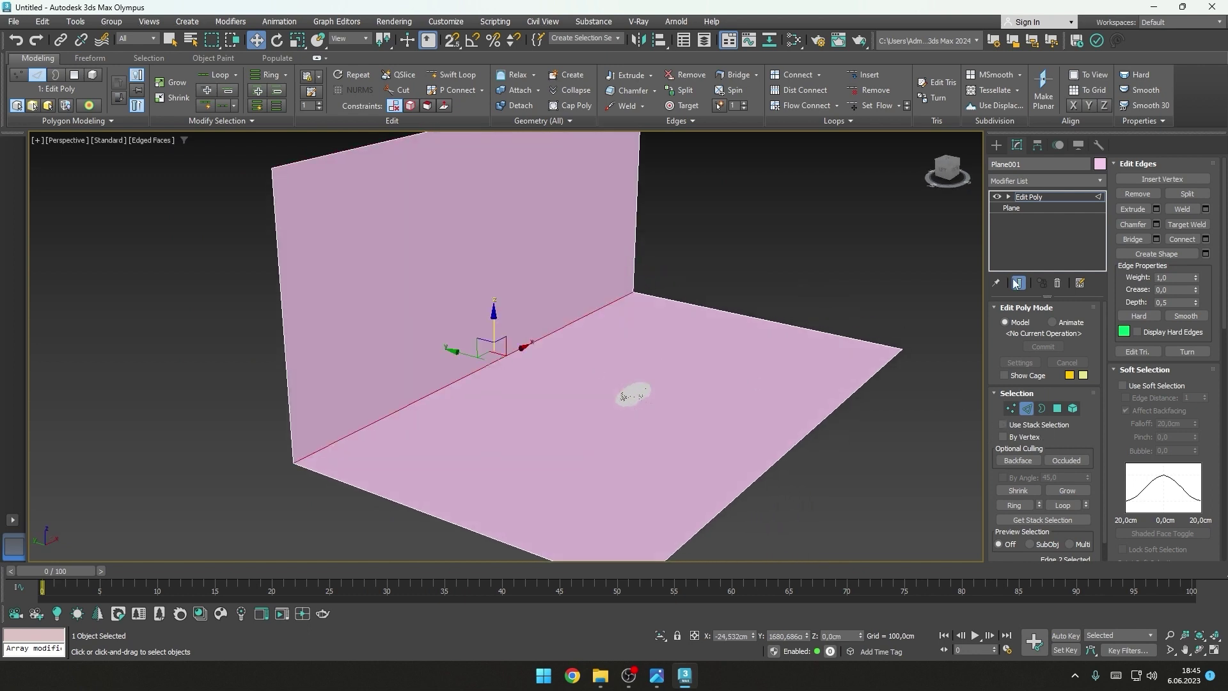
{"action": "left_click", "coordinate": [1156, 224]}
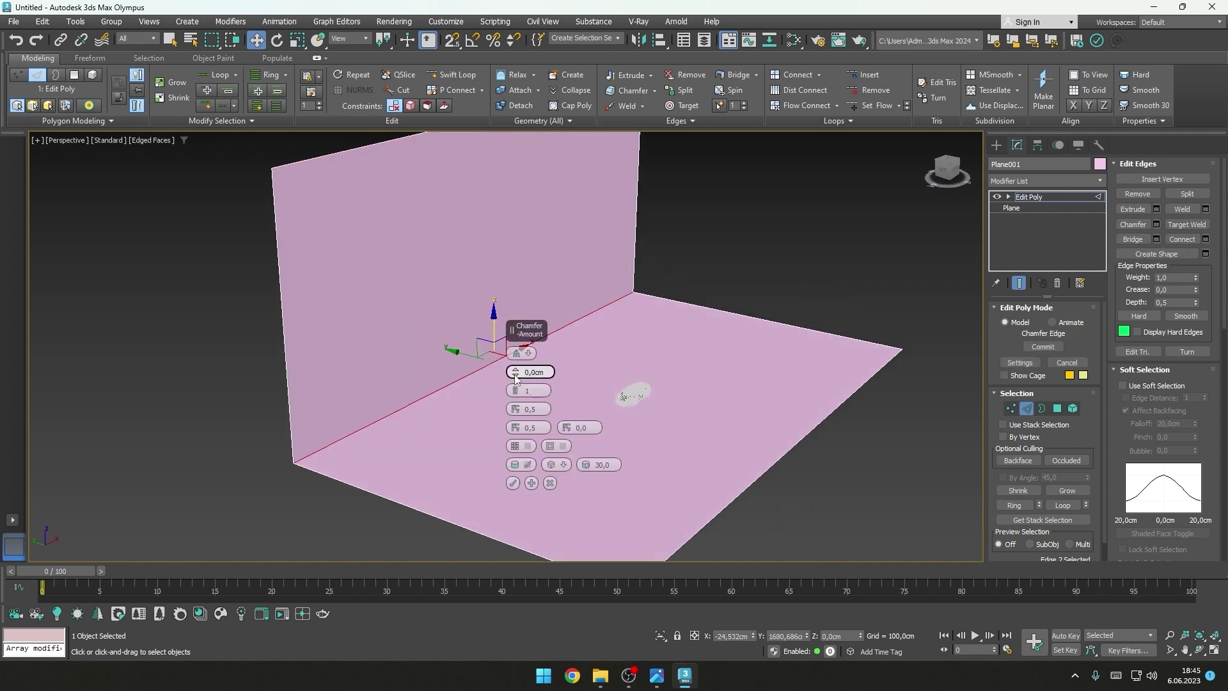
{"action": "mouse_move", "coordinate": [516, 372]}
{"action": "left_mouse_down"}
{"action": "mouse_move", "coordinate": [514, 309]}
{"action": "mouse_move", "coordinate": [494, 362]}
{"action": "left_mouse_up"}
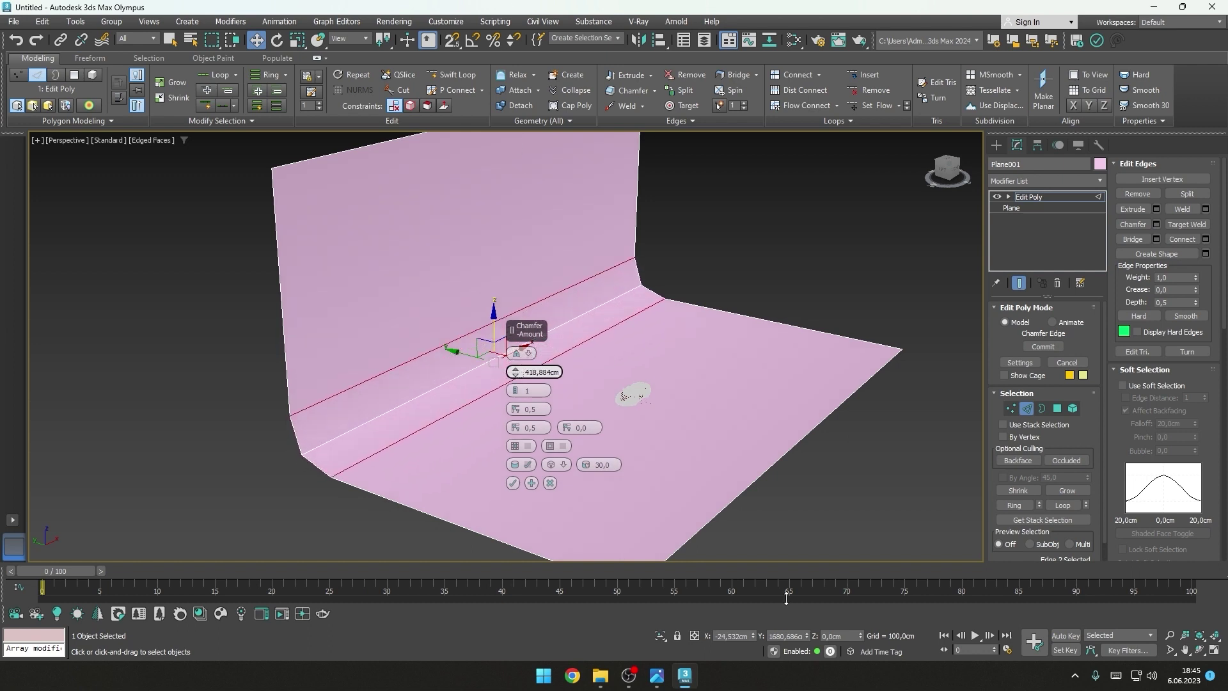
{"action": "left_click_drag", "start_coordinate": [493, 362], "coordinate": [493, 409]}
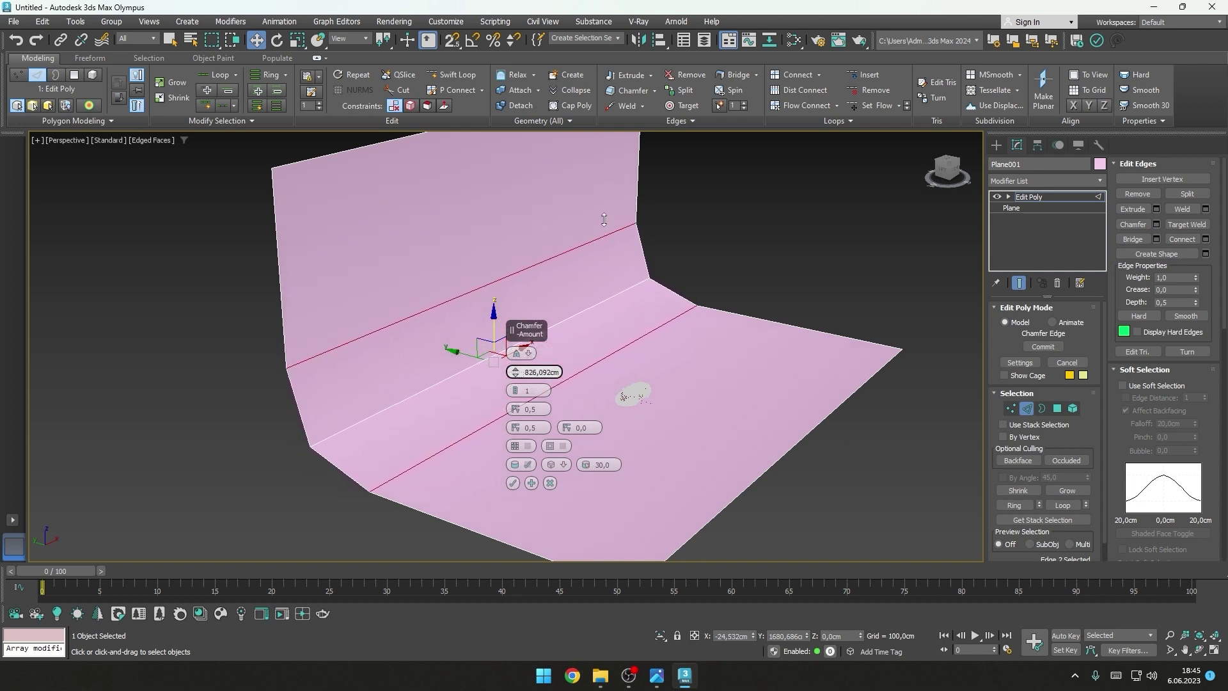
{"action": "middle_click_drag", "start_coordinate": [575, 416], "coordinate": [604, 443], "text": "alt"}
{"action": "mouse_move", "coordinate": [682, 432]}
{"action": "middle_mouse_down", "text": "alt"}
{"action": "mouse_move", "coordinate": [708, 418]}
{"action": "mouse_move", "coordinate": [723, 377]}
{"action": "middle_mouse_up", "text": "alt"}
{"action": "scroll", "coordinate": [728, 381], "scroll_direction": "down", "scroll_amount": 2}
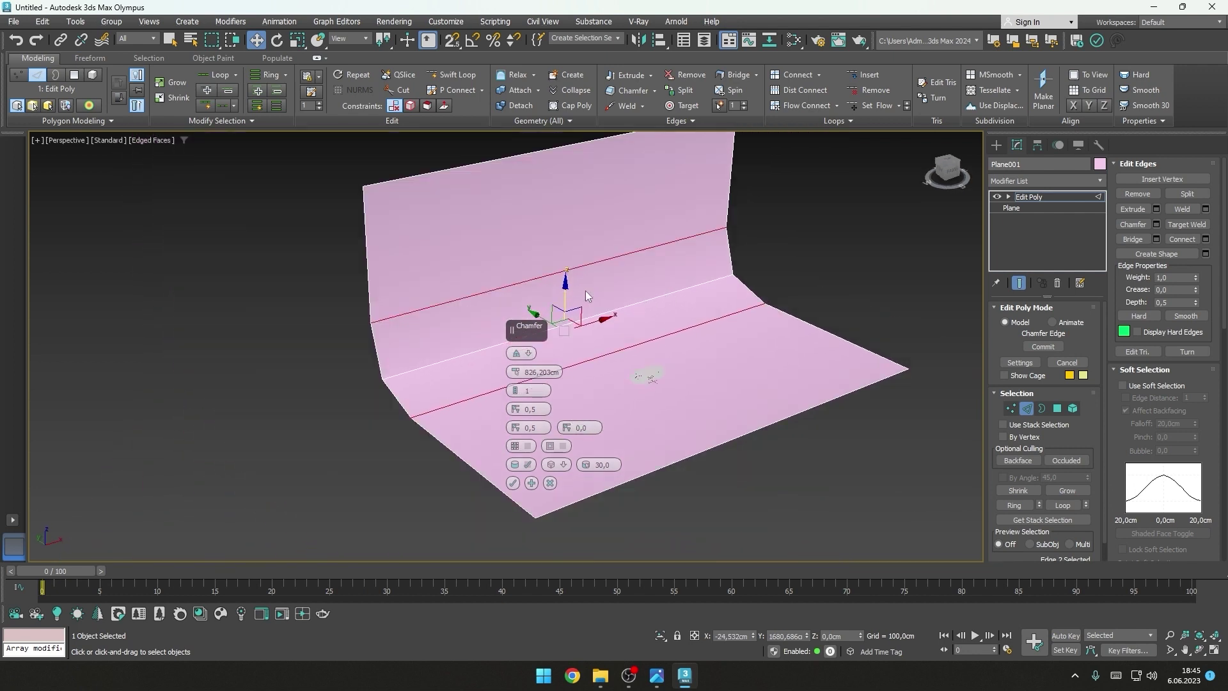
{"action": "scroll", "coordinate": [650, 336], "scroll_direction": "up", "scroll_amount": 2}
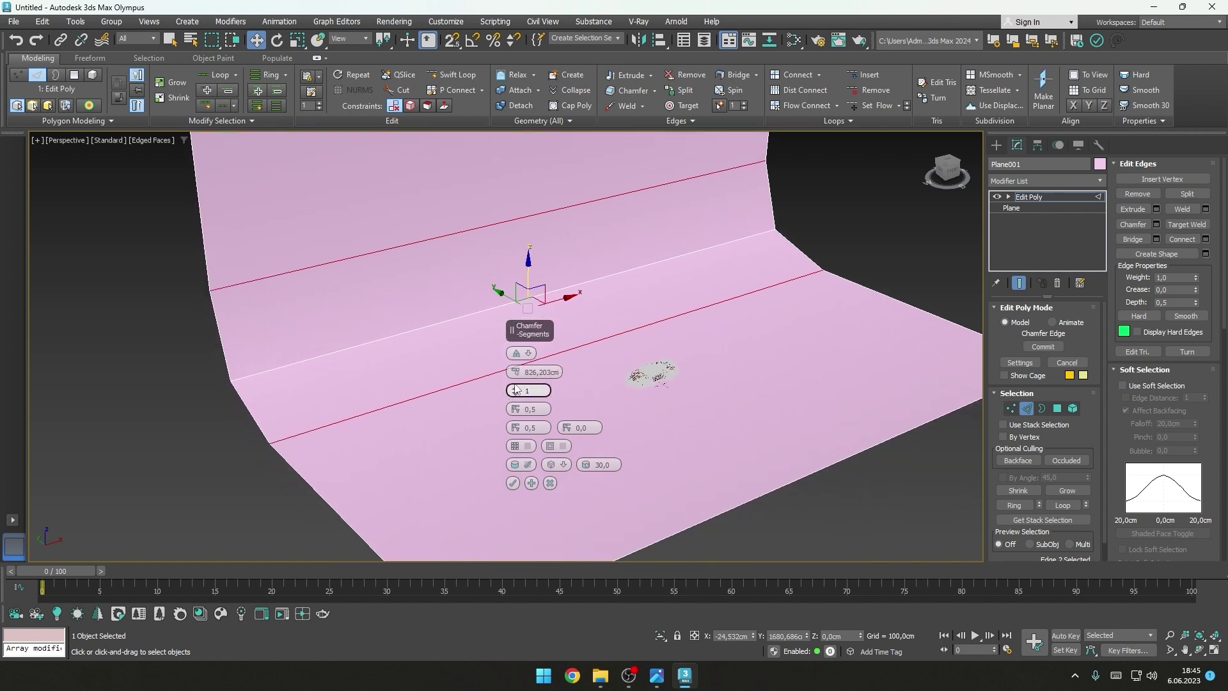
{"action": "scroll", "coordinate": [515, 392], "scroll_direction": "up", "scroll_amount": 2}
{"action": "mouse_move", "coordinate": [540, 382]}
{"action": "middle_mouse_down", "text": "alt"}
{"action": "mouse_move", "coordinate": [670, 333]}
{"action": "mouse_move", "coordinate": [509, 492]}
{"action": "middle_mouse_up", "text": "alt"}
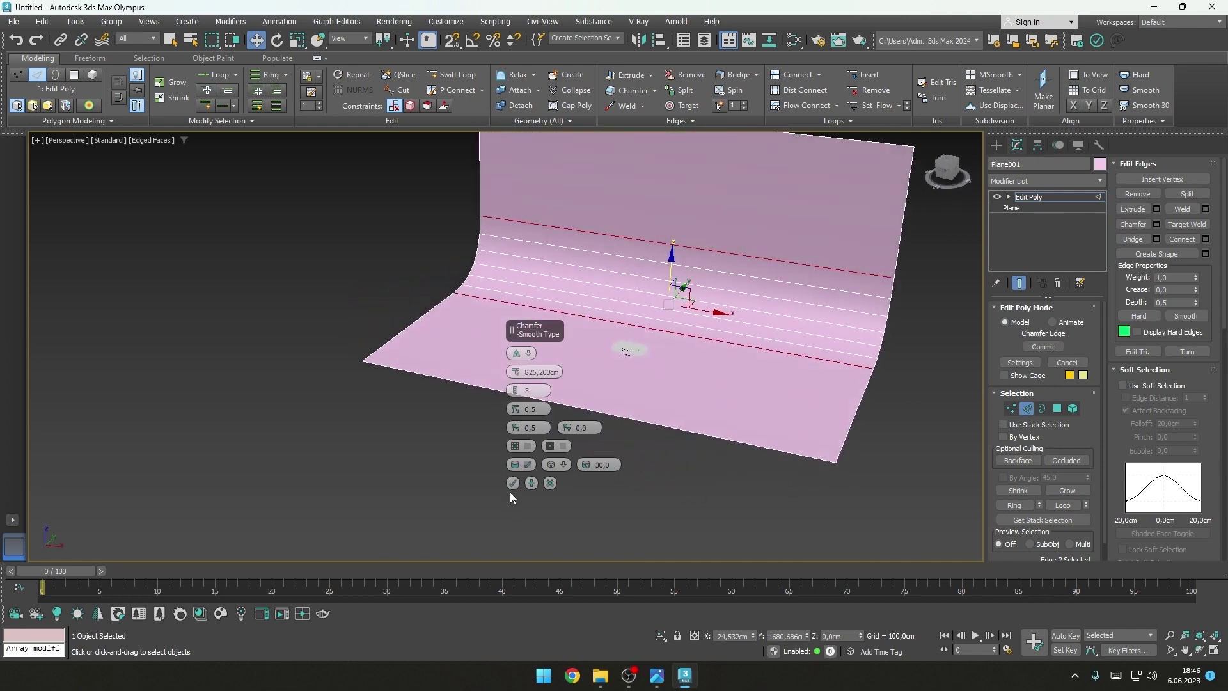
{"action": "left_click", "coordinate": [513, 483]}
Step: Exit Edge mode and deselect the curved backdrop plane
{"action": "middle_click_drag", "start_coordinate": [668, 426], "coordinate": [963, 448], "text": "alt"}
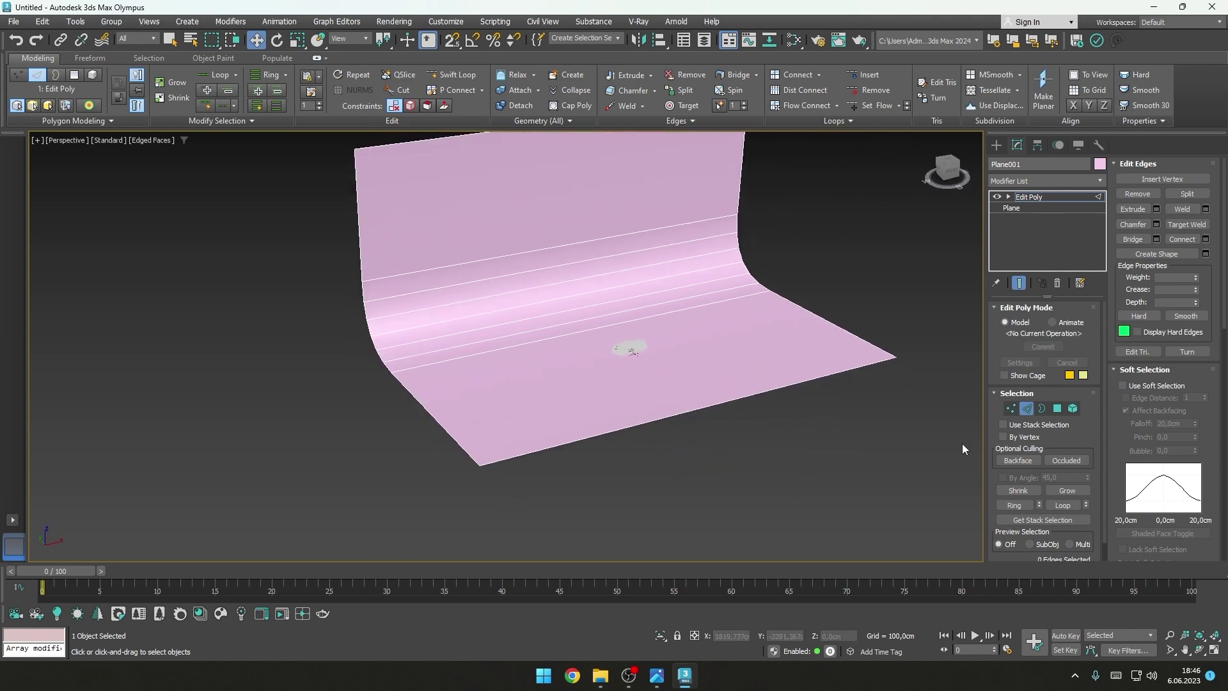
{"action": "left_click", "coordinate": [1027, 409]}
{"action": "scroll", "coordinate": [548, 382], "scroll_direction": "up", "scroll_amount": 3}
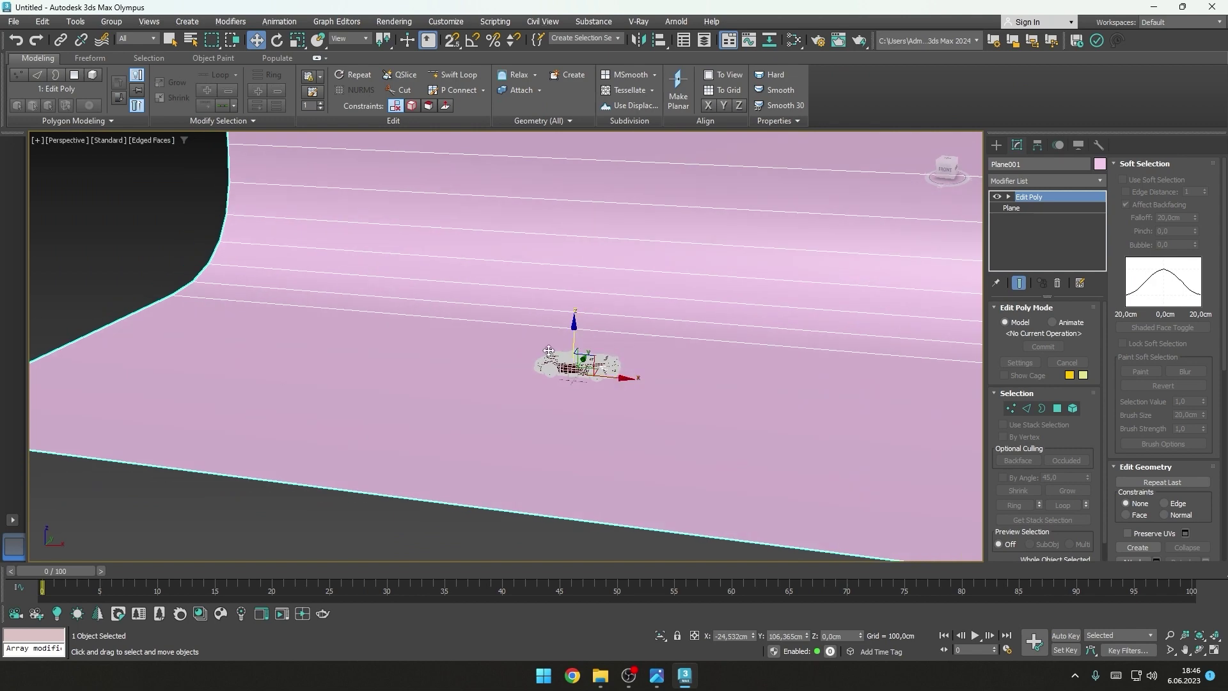
{"action": "scroll", "coordinate": [548, 382], "scroll_direction": "down", "scroll_amount": 2}
{"action": "middle_click_drag", "start_coordinate": [549, 382], "coordinate": [631, 439], "text": "alt"}
{"action": "left_click", "coordinate": [658, 446]}
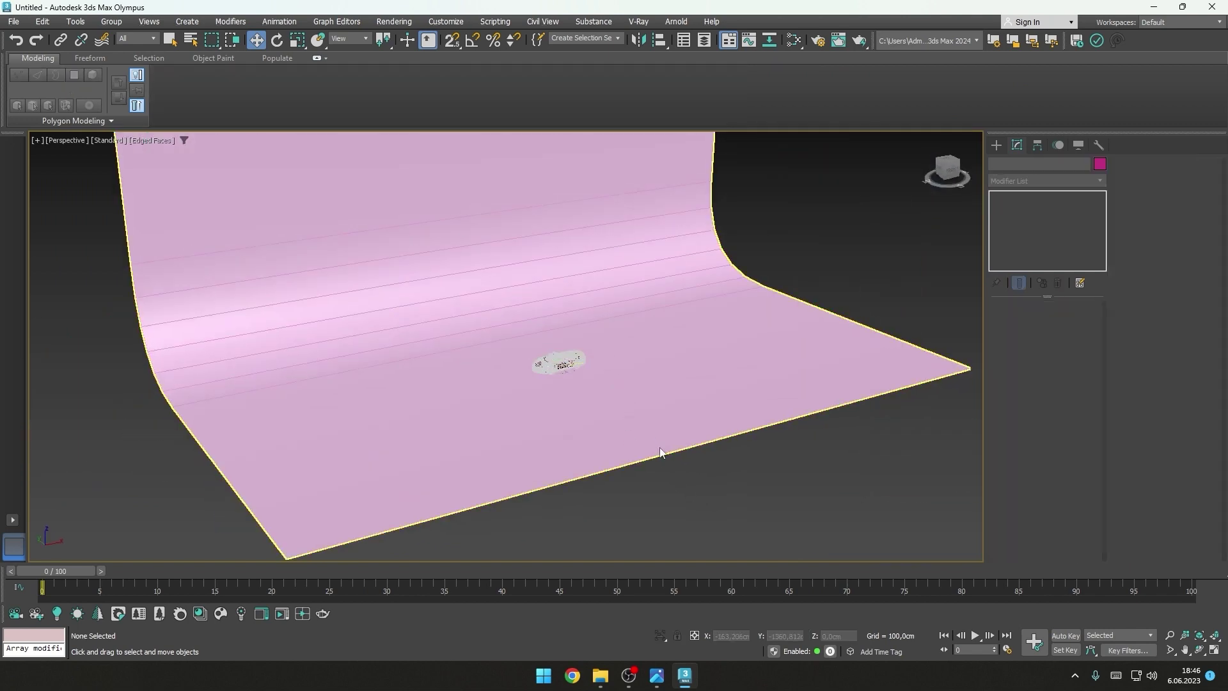
Step: Browse the save dialog to the D: drive's CoronaSet\Kaynak\B04D02 folder
{"action": "key", "text": "ctrl+s"}
{"action": "left_click_drag", "start_coordinate": [382, 30], "coordinate": [735, 190]}
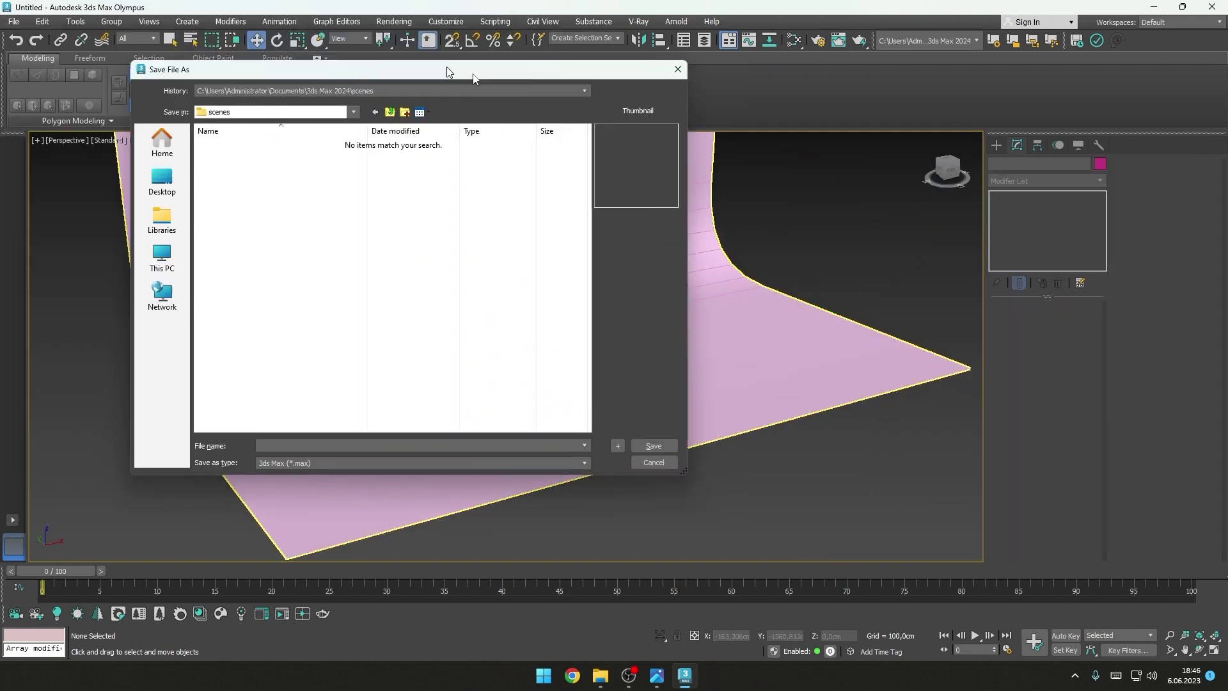
{"action": "left_click", "coordinate": [393, 376]}
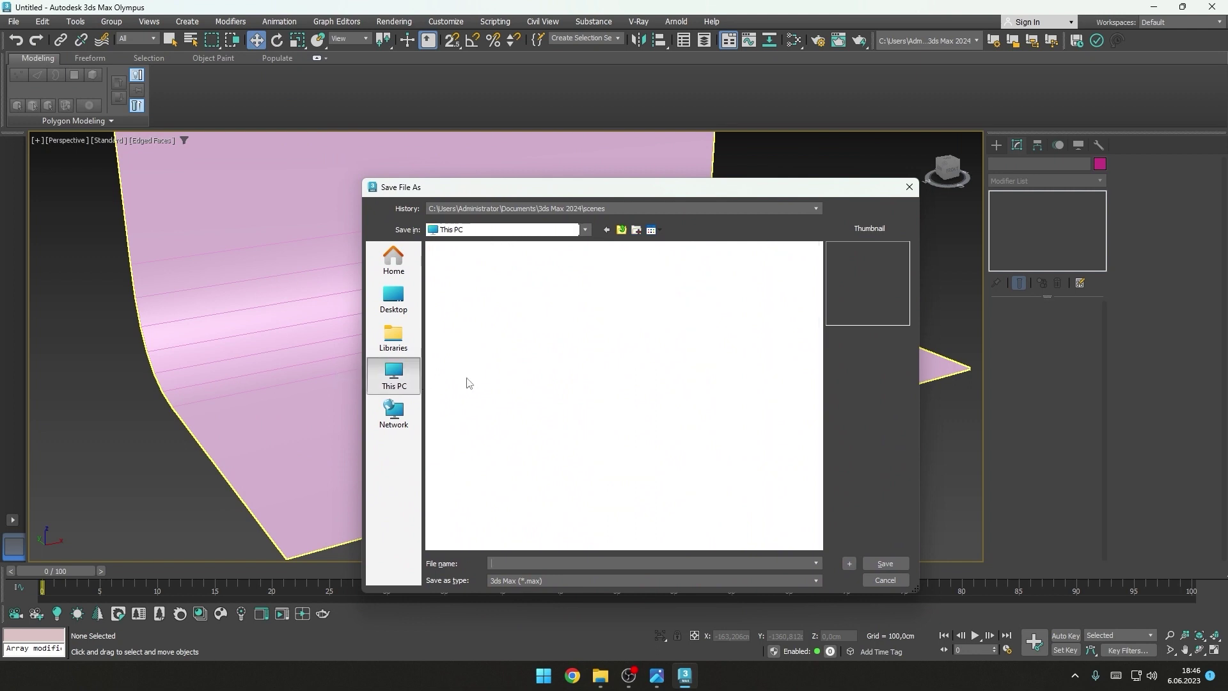
{"action": "double_click", "coordinate": [614, 274]}
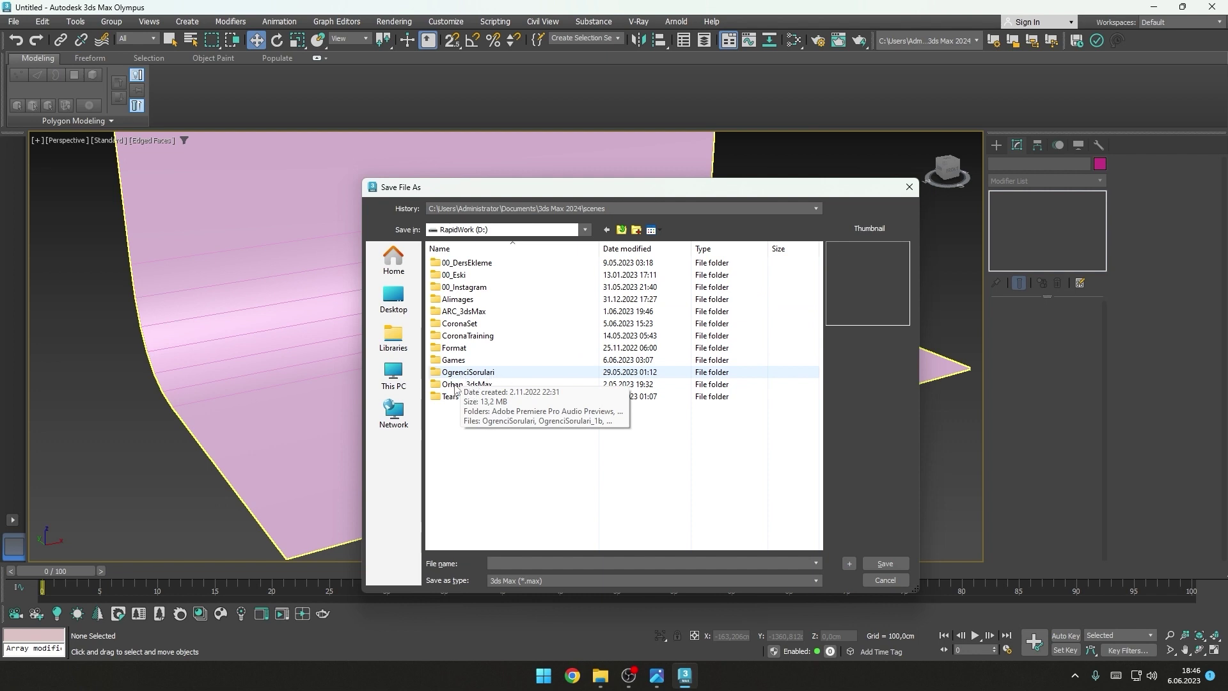
{"action": "left_click", "coordinate": [461, 325]}
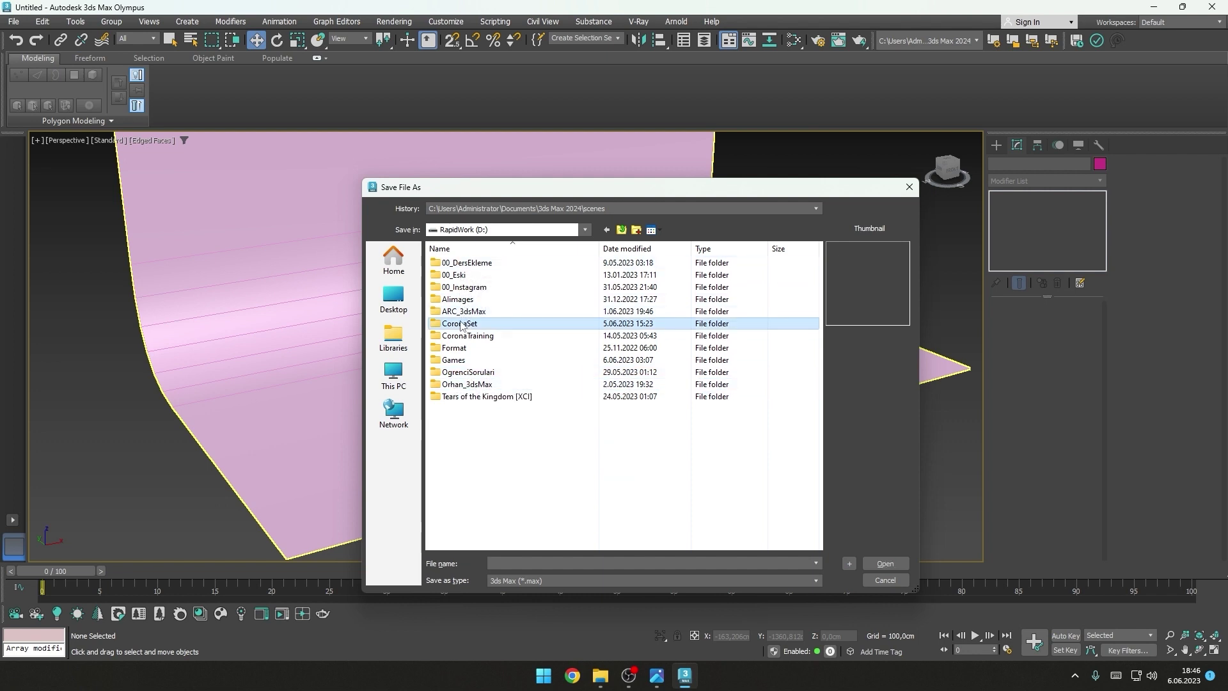
{"action": "double_click", "coordinate": [461, 325]}
{"action": "double_click", "coordinate": [458, 345]}
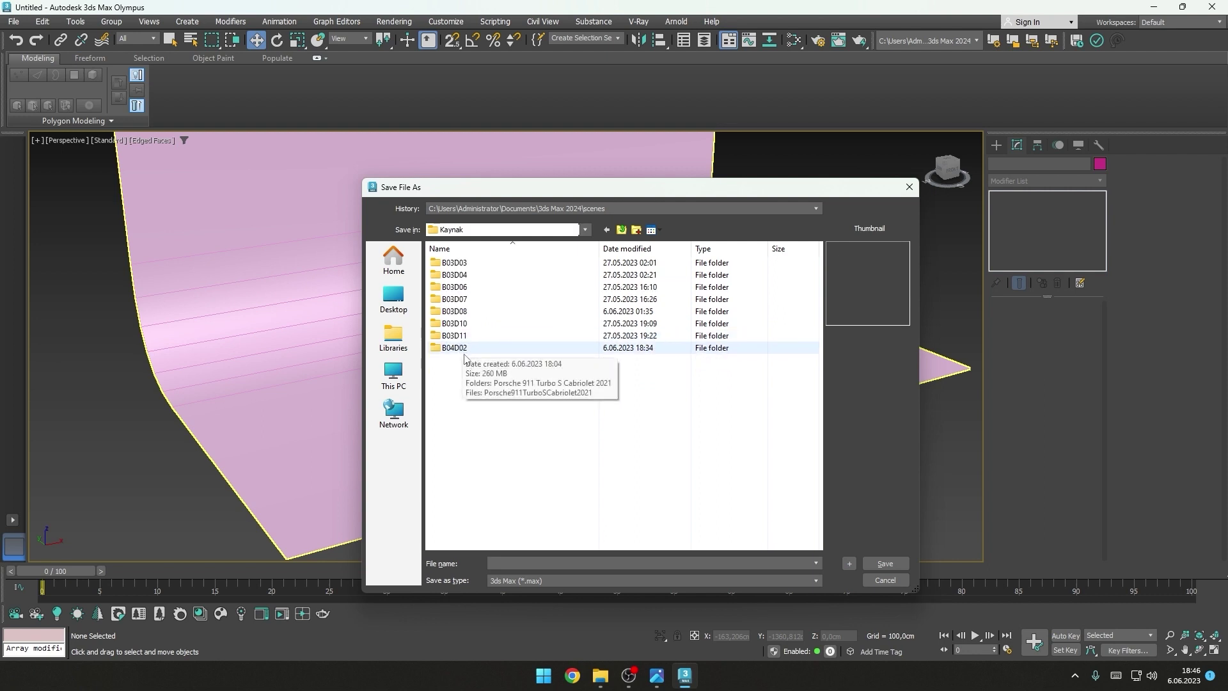
{"action": "double_click", "coordinate": [455, 348]}
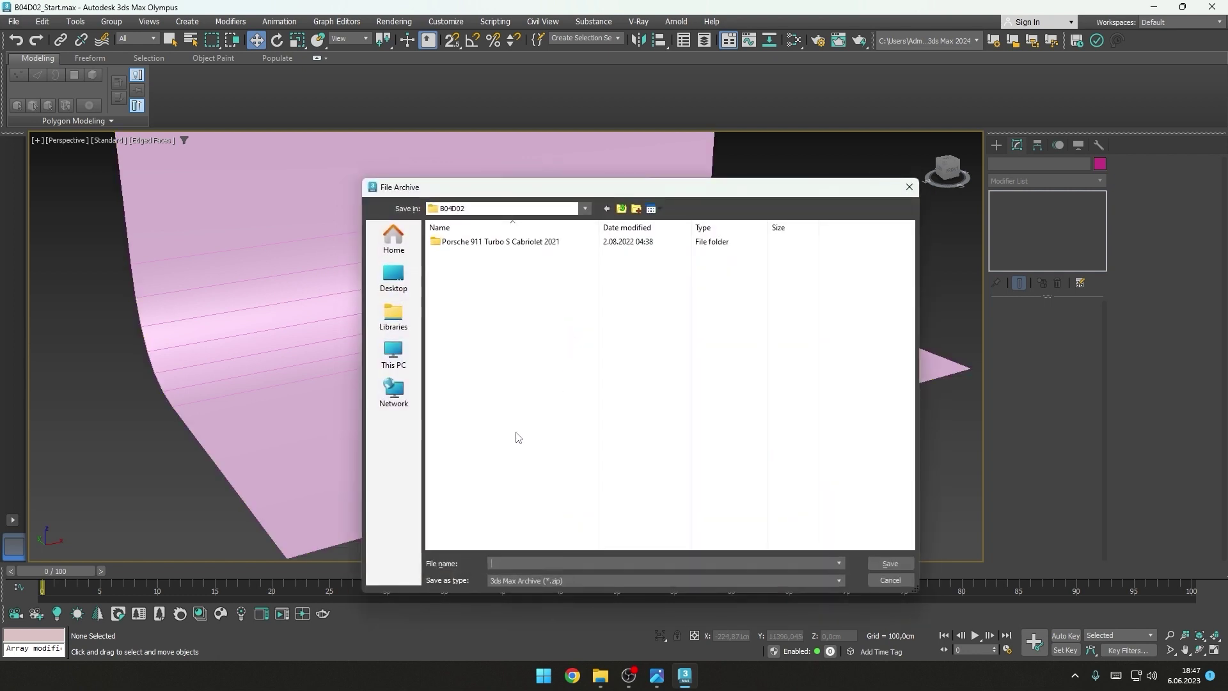
Step: Save the scene as B04D02_Start in 3ds Max Archive (*.zip) format
{"action": "type", "text": "B04D02"}
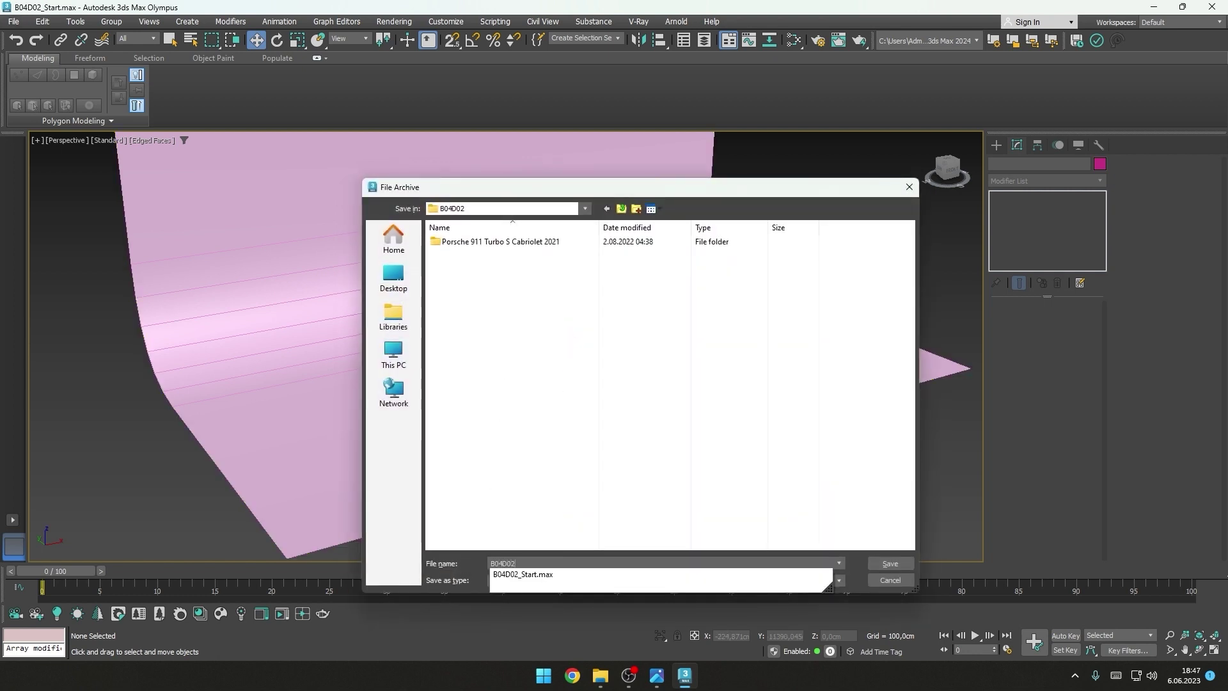
{"action": "type", "text": "_Start"}
{"action": "left_click", "coordinate": [607, 567]}
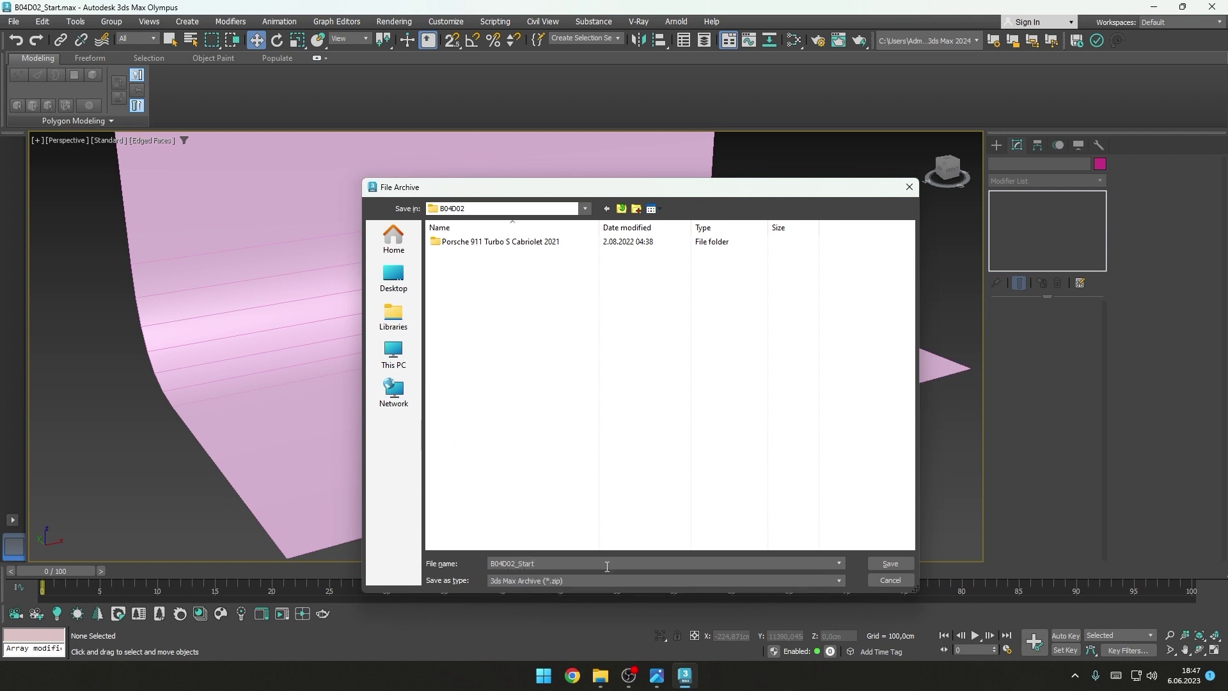
{"action": "left_click", "coordinate": [525, 583]}
{"action": "left_click", "coordinate": [531, 600]}
{"action": "left_click", "coordinate": [883, 565]}
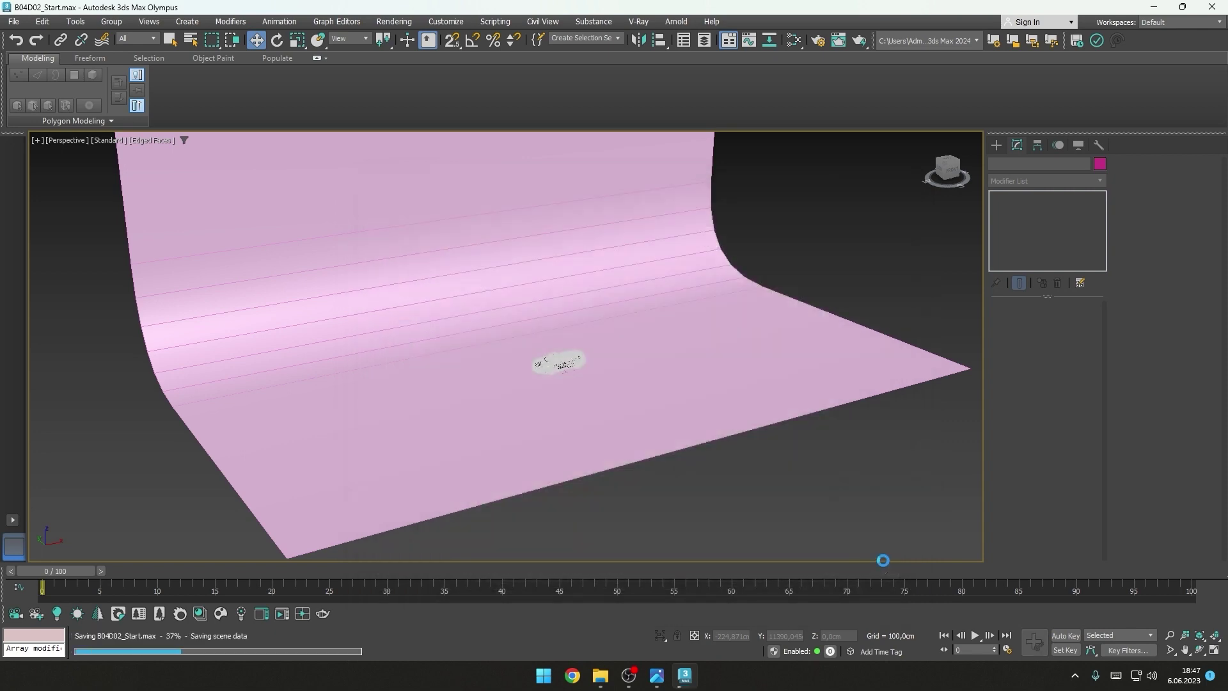
{"action": "scroll", "coordinate": [574, 374], "scroll_direction": "up", "scroll_amount": 3}
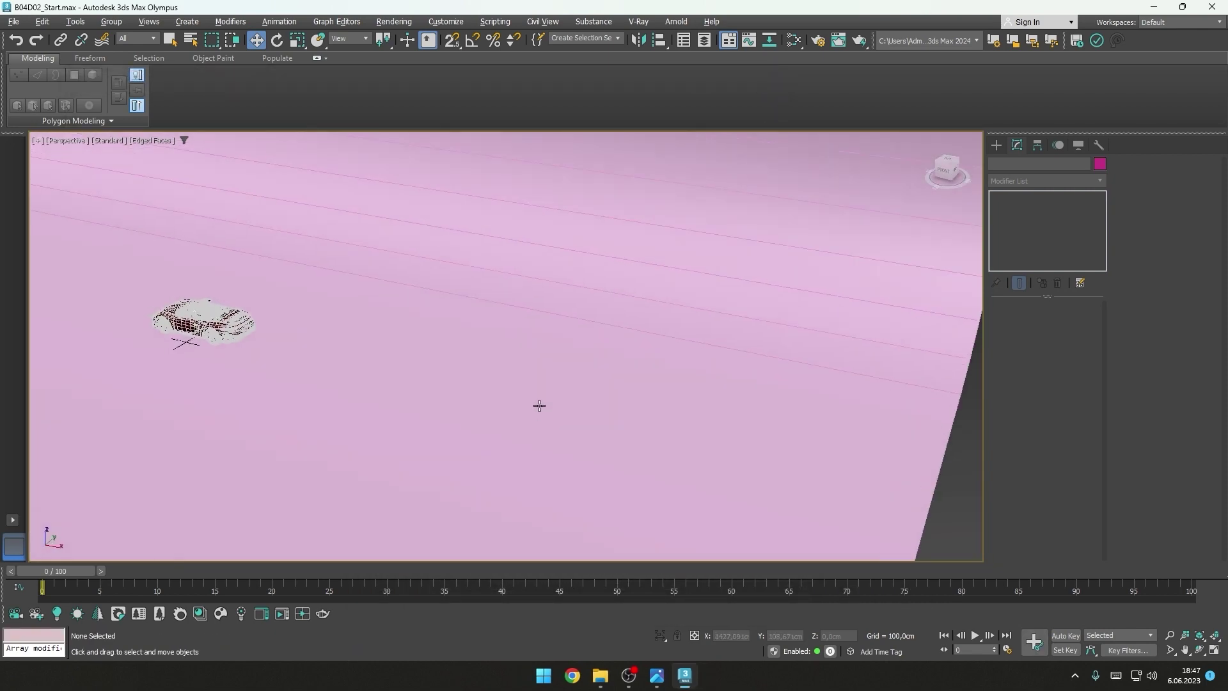
Step: Set Render Setup output to Custom 1920 × 1080 with image aspect 1.77778 locked
{"action": "mouse_move", "coordinate": [541, 406]}
{"action": "middle_mouse_down"}
{"action": "mouse_move", "coordinate": [709, 424]}
{"action": "mouse_move", "coordinate": [595, 449]}
{"action": "mouse_move", "coordinate": [677, 452]}
{"action": "mouse_move", "coordinate": [617, 427]}
{"action": "middle_mouse_up"}
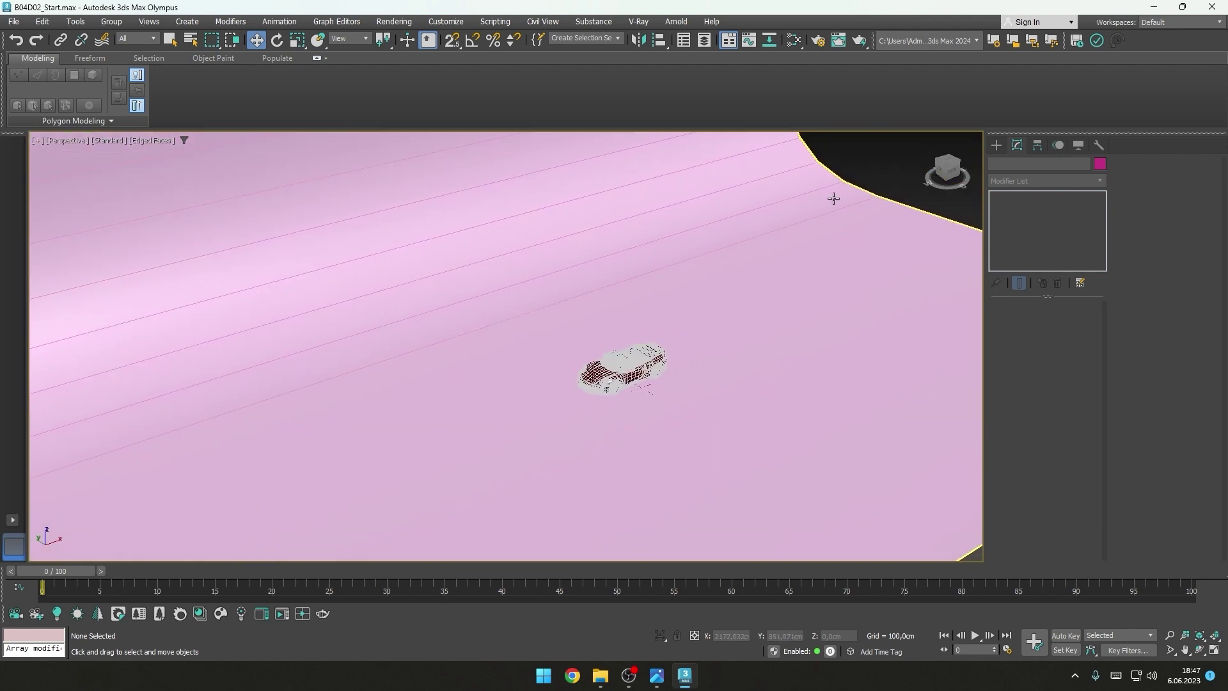
{"action": "left_click", "coordinate": [817, 40]}
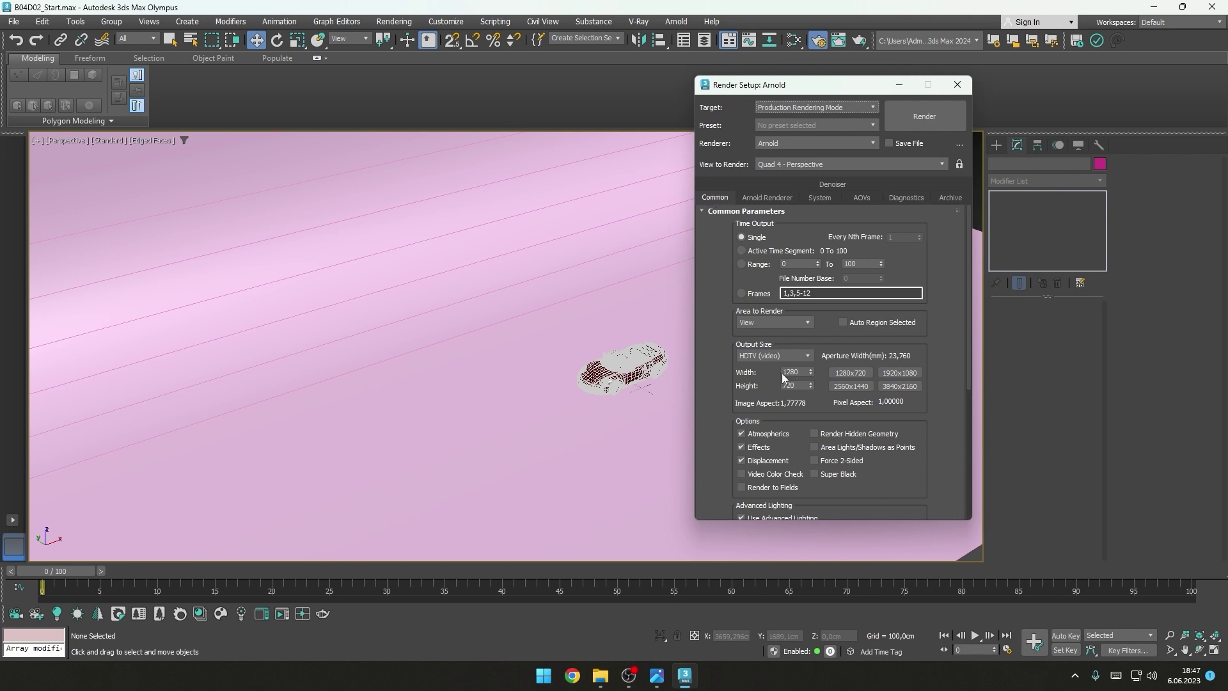
{"action": "left_click", "coordinate": [773, 356]}
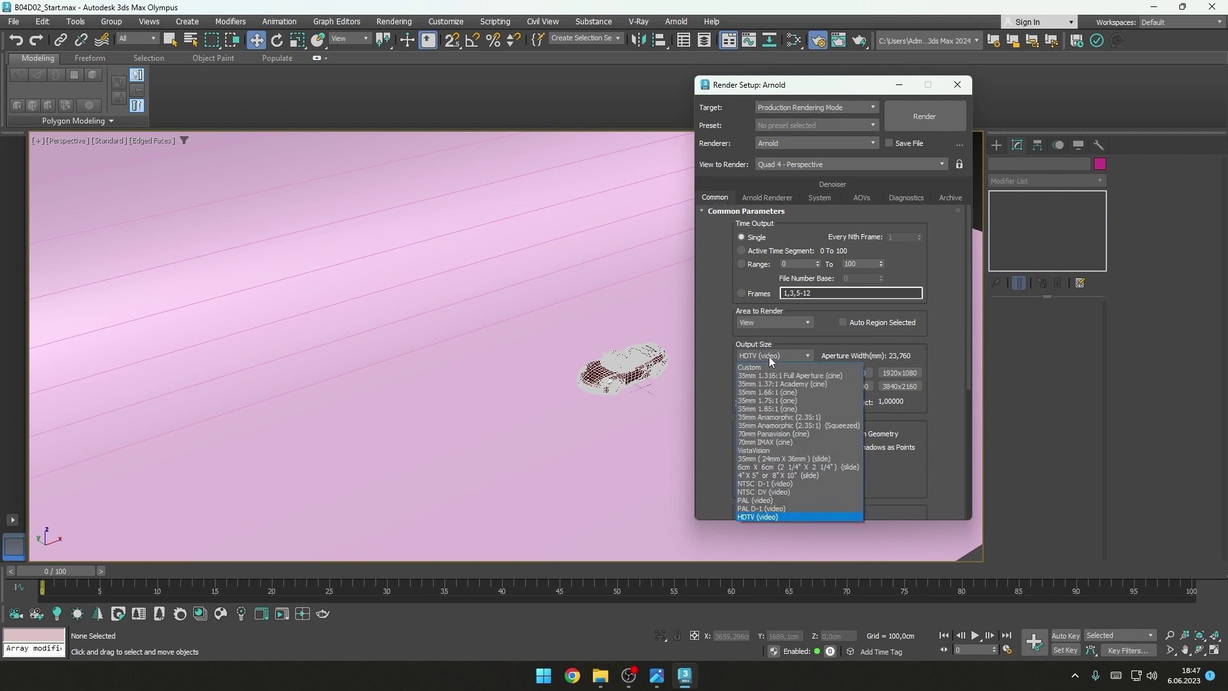
{"action": "left_click", "coordinate": [750, 518]}
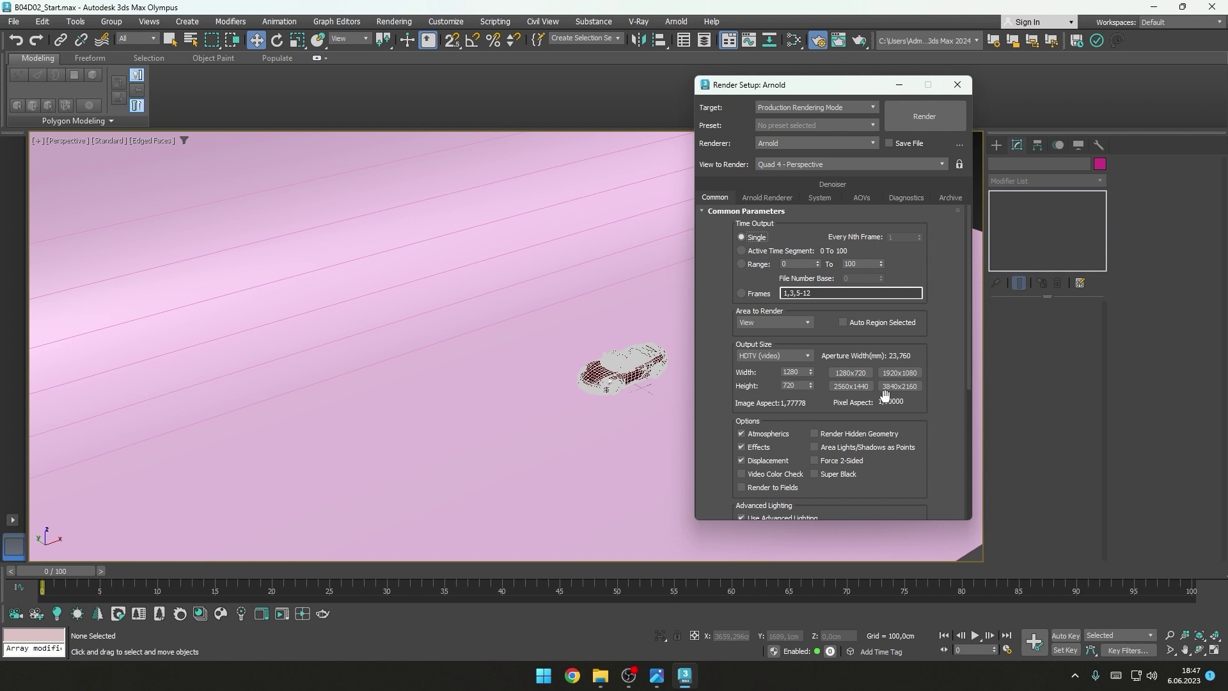
{"action": "left_click", "coordinate": [794, 356]}
{"action": "left_click", "coordinate": [749, 369]}
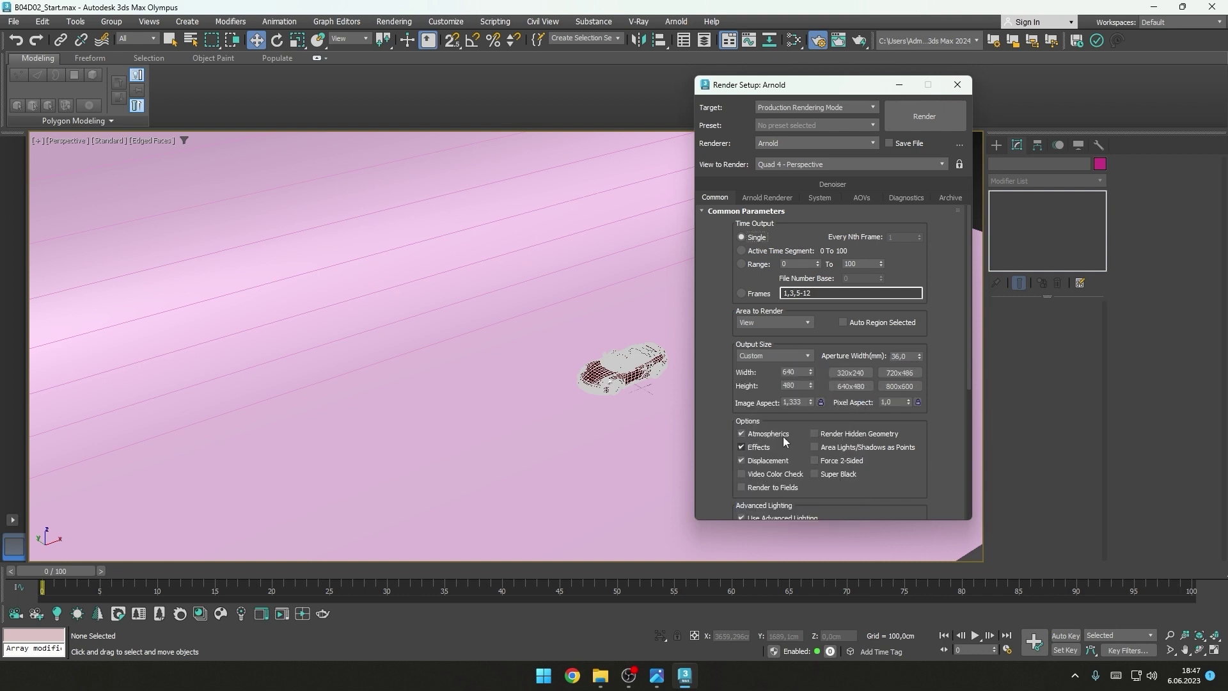
{"action": "left_click", "coordinate": [796, 373]}
{"action": "key", "text": "Tab"}
{"action": "type", "text": "10"}
{"action": "key", "text": "Tab"}
{"action": "middle_click_drag", "start_coordinate": [624, 388], "coordinate": [806, 377], "text": "alt"}
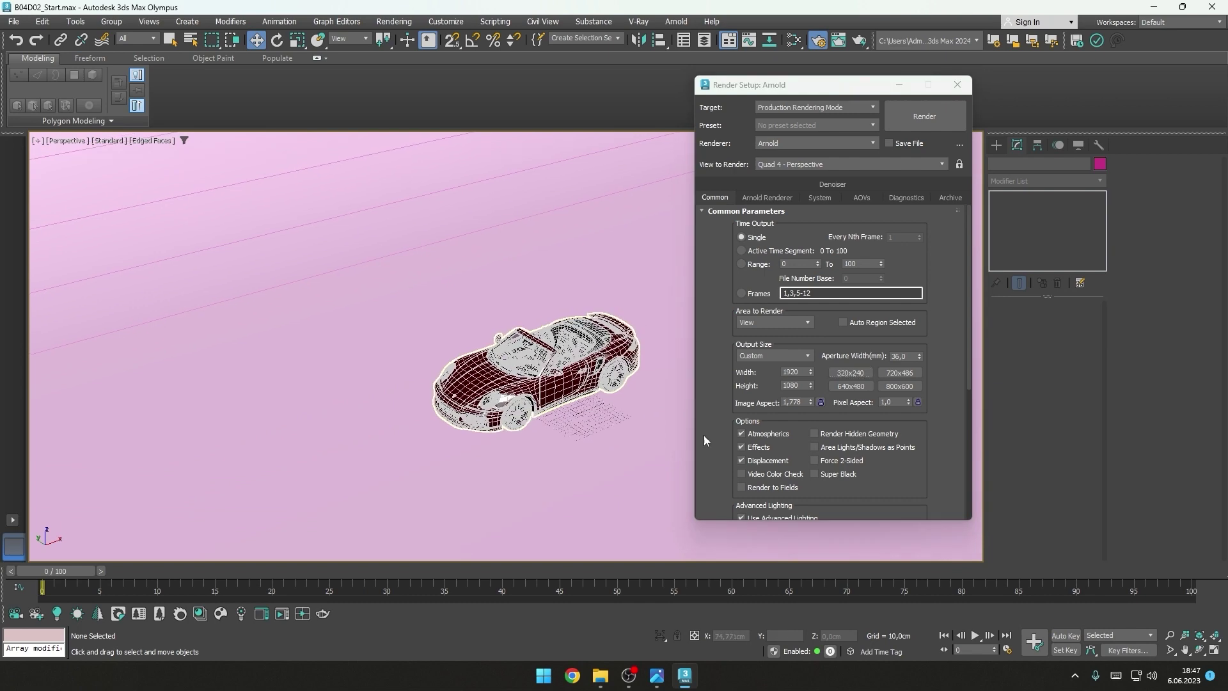
{"action": "left_click", "coordinate": [821, 403]}
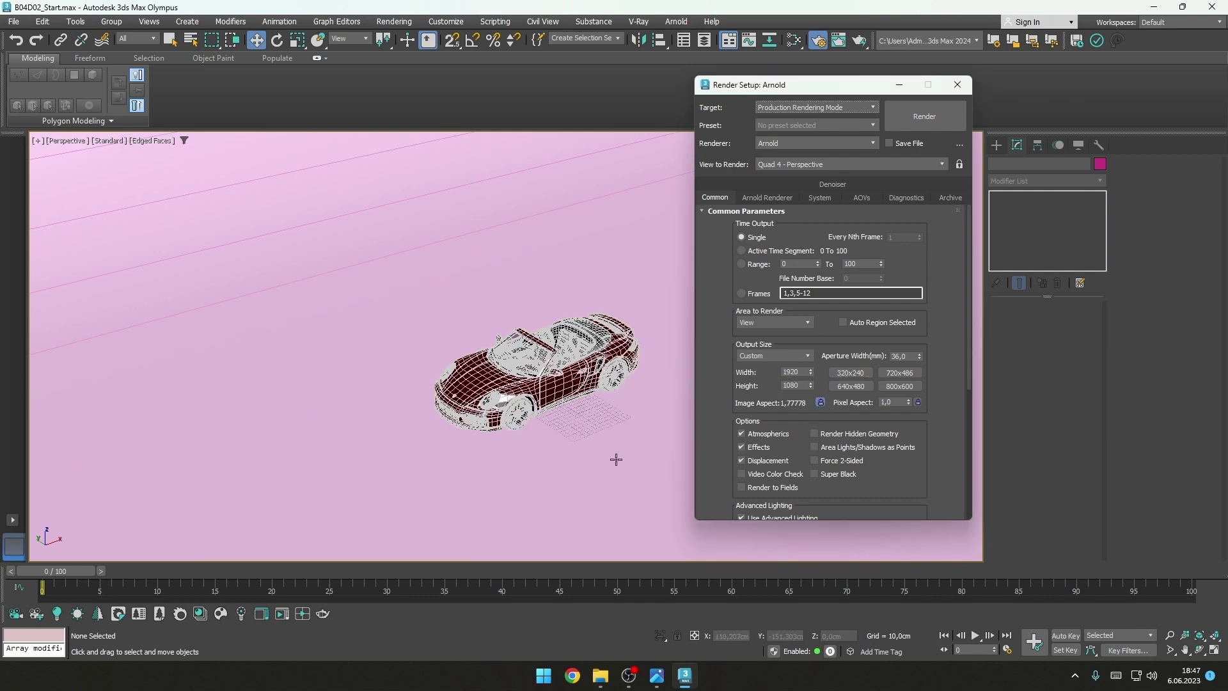
{"action": "left_click", "coordinate": [508, 332]}
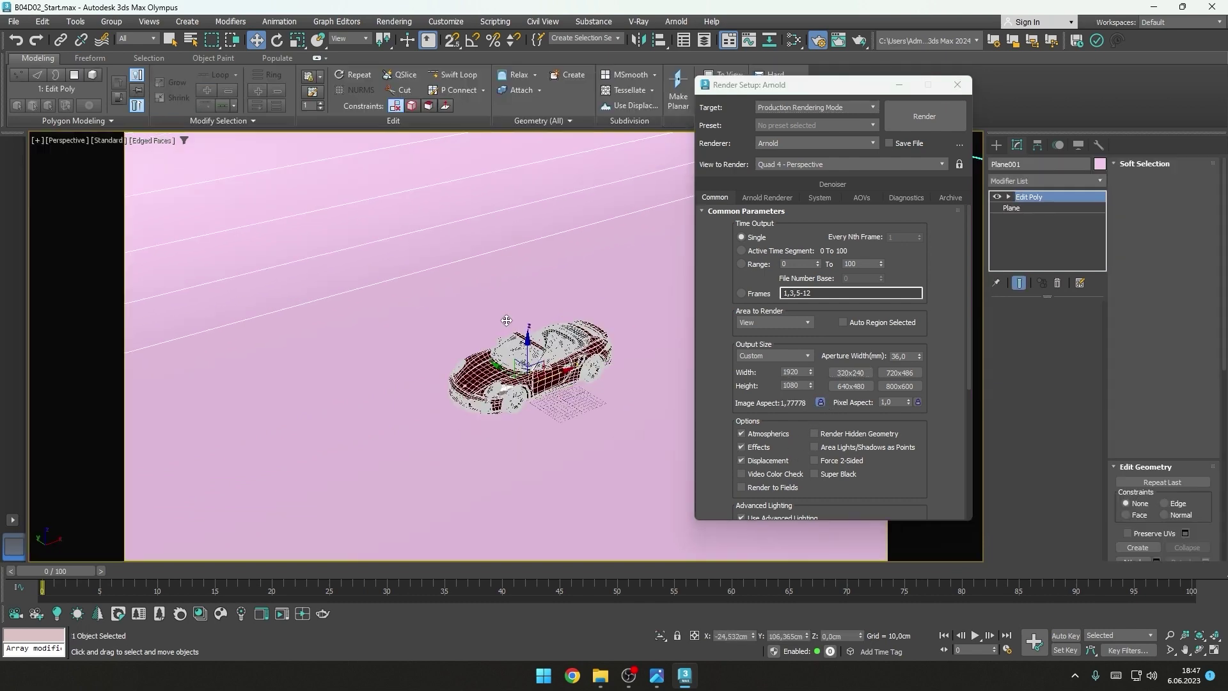
Step: Close Render Setup, orbit and zoom around the Porsche, then select the car group
{"action": "left_click", "coordinate": [958, 84]}
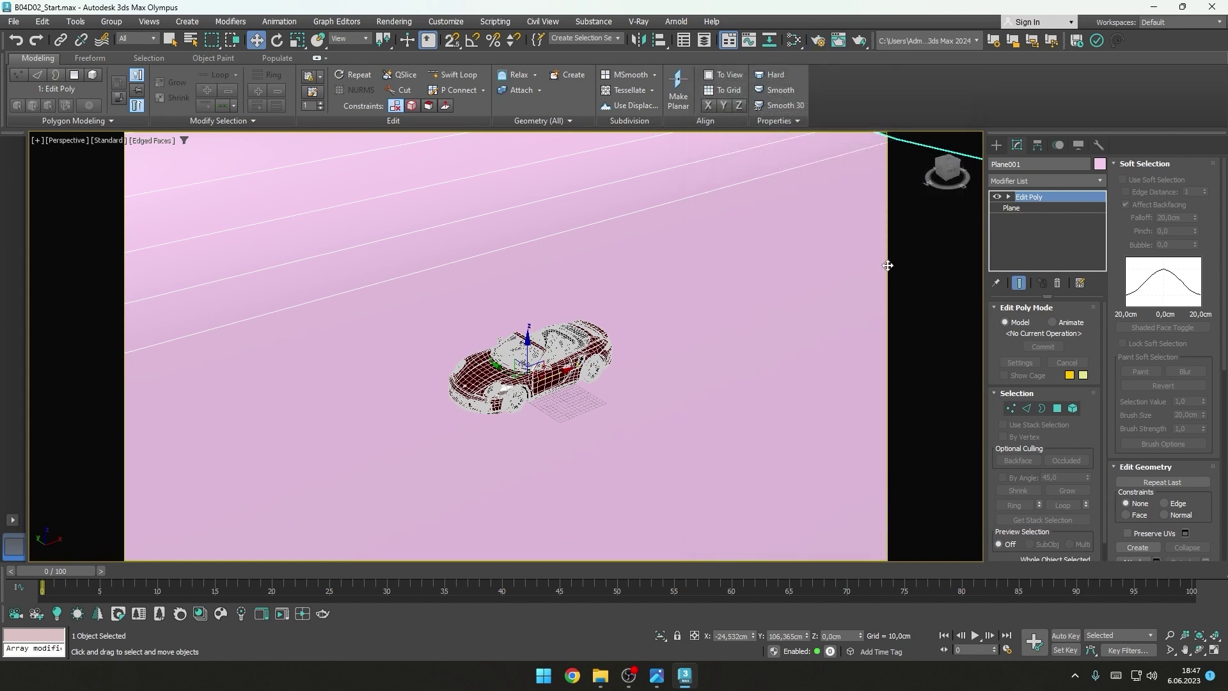
{"action": "scroll", "coordinate": [535, 370], "scroll_direction": "up", "scroll_amount": 2}
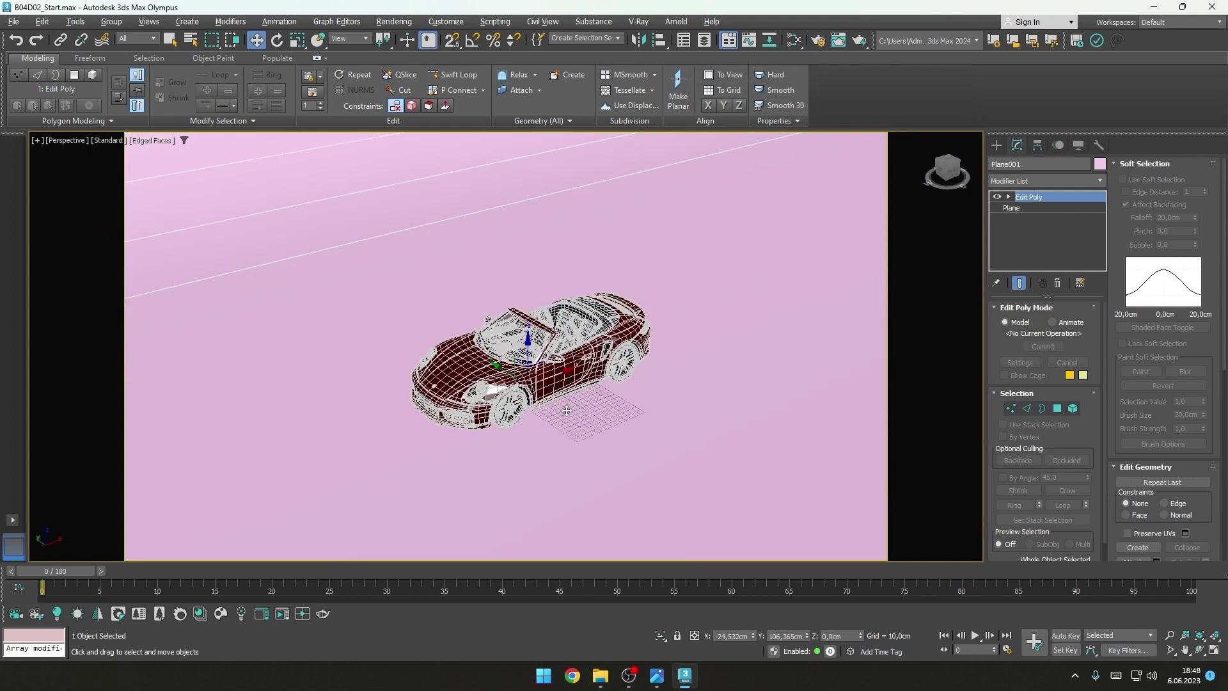
{"action": "mouse_move", "coordinate": [534, 370]}
{"action": "middle_mouse_down", "text": "alt"}
{"action": "mouse_move", "coordinate": [501, 334]}
{"action": "mouse_move", "coordinate": [682, 336]}
{"action": "mouse_move", "coordinate": [574, 342]}
{"action": "middle_mouse_up", "text": "alt"}
{"action": "scroll", "coordinate": [501, 333], "scroll_direction": "up", "scroll_amount": 2}
{"action": "scroll", "coordinate": [682, 336], "scroll_direction": "up", "scroll_amount": 2}
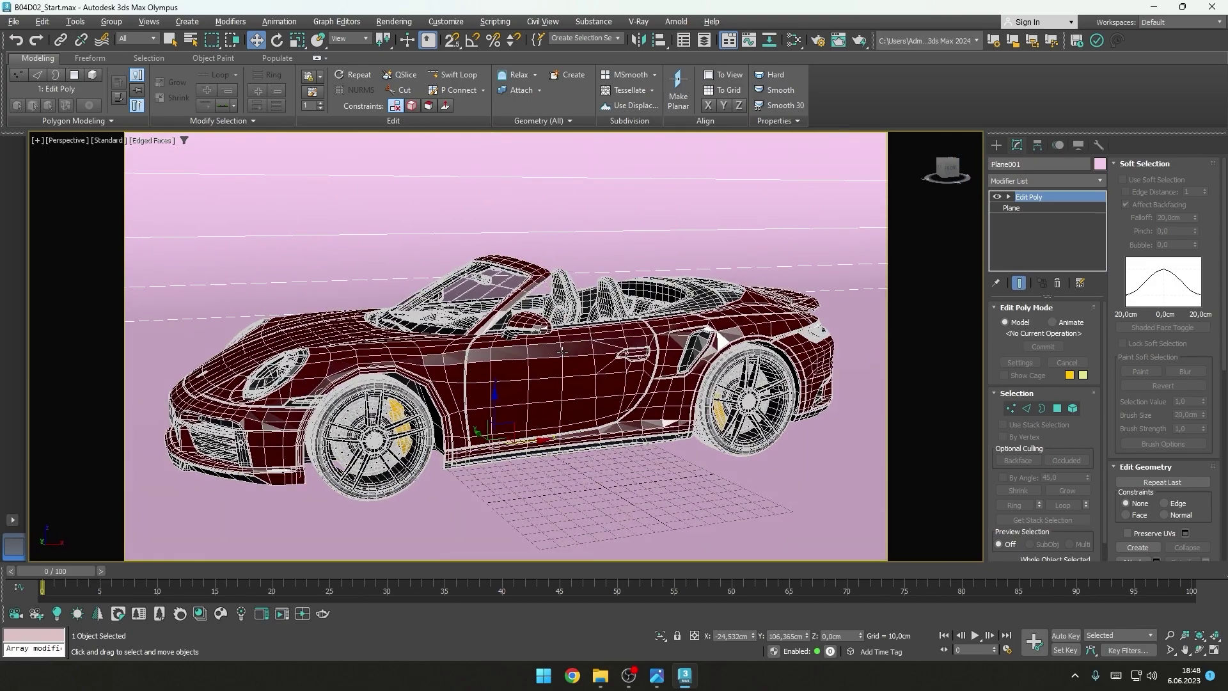
{"action": "scroll", "coordinate": [574, 342], "scroll_direction": "up", "scroll_amount": 1}
{"action": "scroll", "coordinate": [574, 343], "scroll_direction": "up", "scroll_amount": 1}
{"action": "scroll", "coordinate": [575, 341], "scroll_direction": "down", "scroll_amount": 2}
{"action": "scroll", "coordinate": [575, 341], "scroll_direction": "down", "scroll_amount": 1}
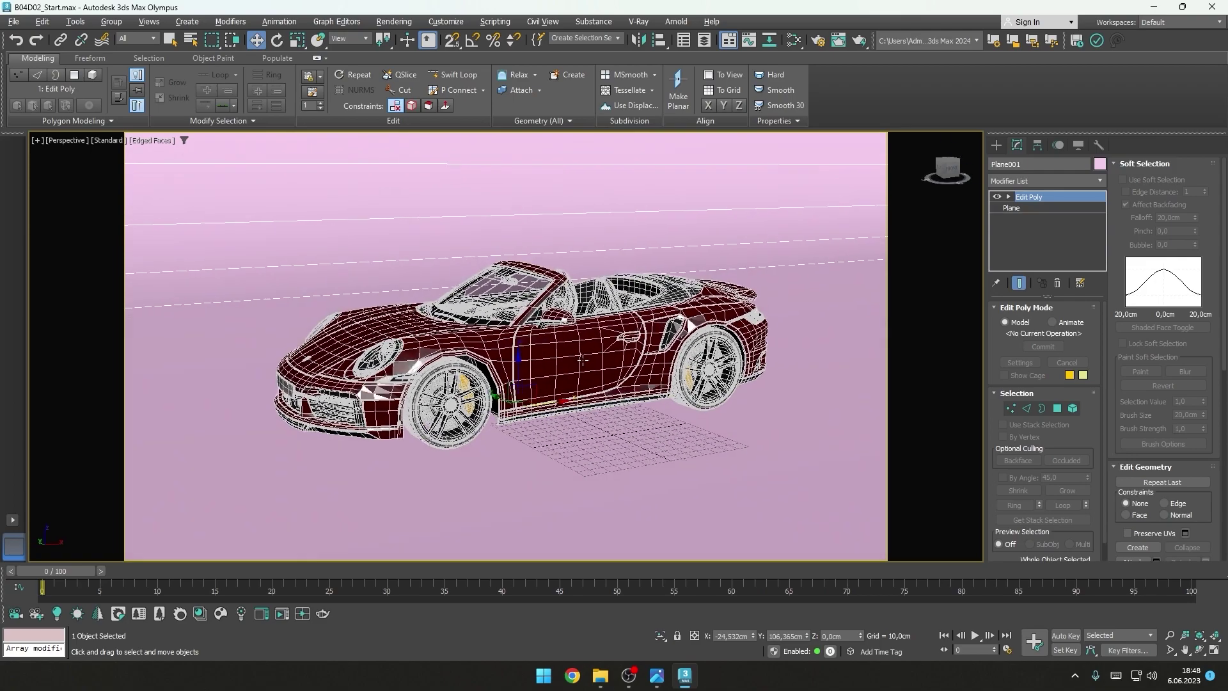
{"action": "mouse_move", "coordinate": [574, 341]}
{"action": "middle_mouse_down", "text": "alt"}
{"action": "mouse_move", "coordinate": [594, 351]}
{"action": "mouse_move", "coordinate": [501, 369]}
{"action": "mouse_move", "coordinate": [482, 327]}
{"action": "middle_mouse_up", "text": "alt"}
{"action": "scroll", "coordinate": [521, 365], "scroll_direction": "up", "scroll_amount": 3}
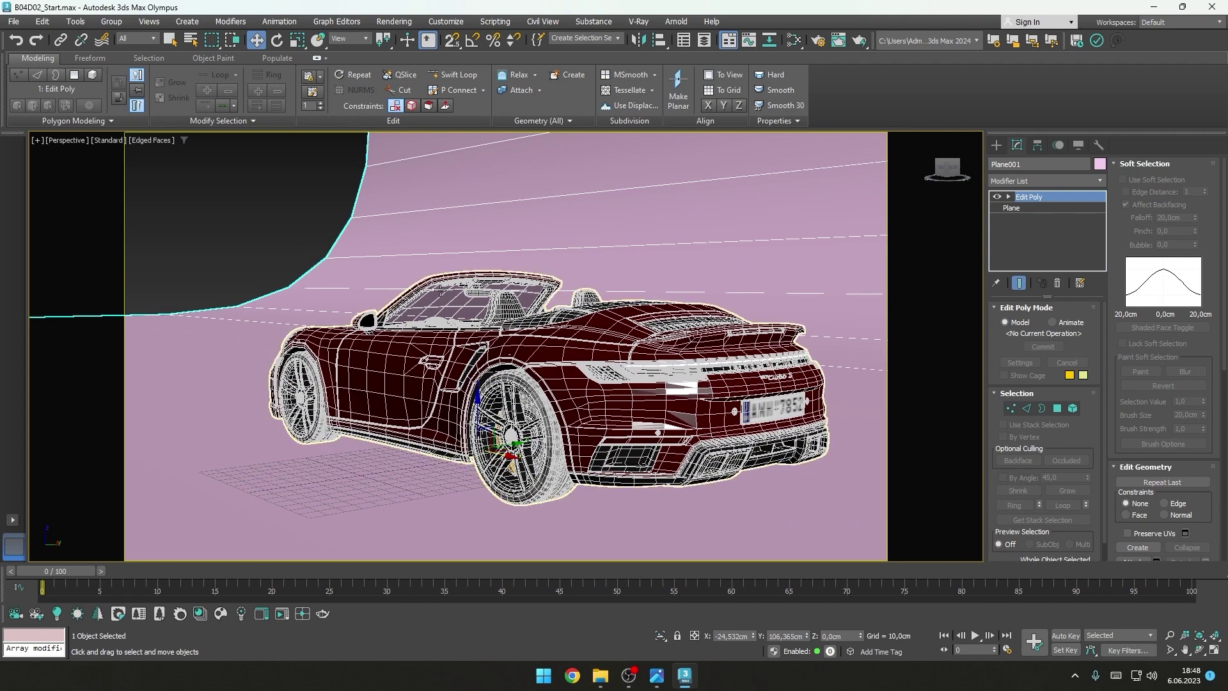
{"action": "scroll", "coordinate": [346, 300], "scroll_direction": "down", "scroll_amount": 2}
{"action": "scroll", "coordinate": [346, 300], "scroll_direction": "down", "scroll_amount": 2}
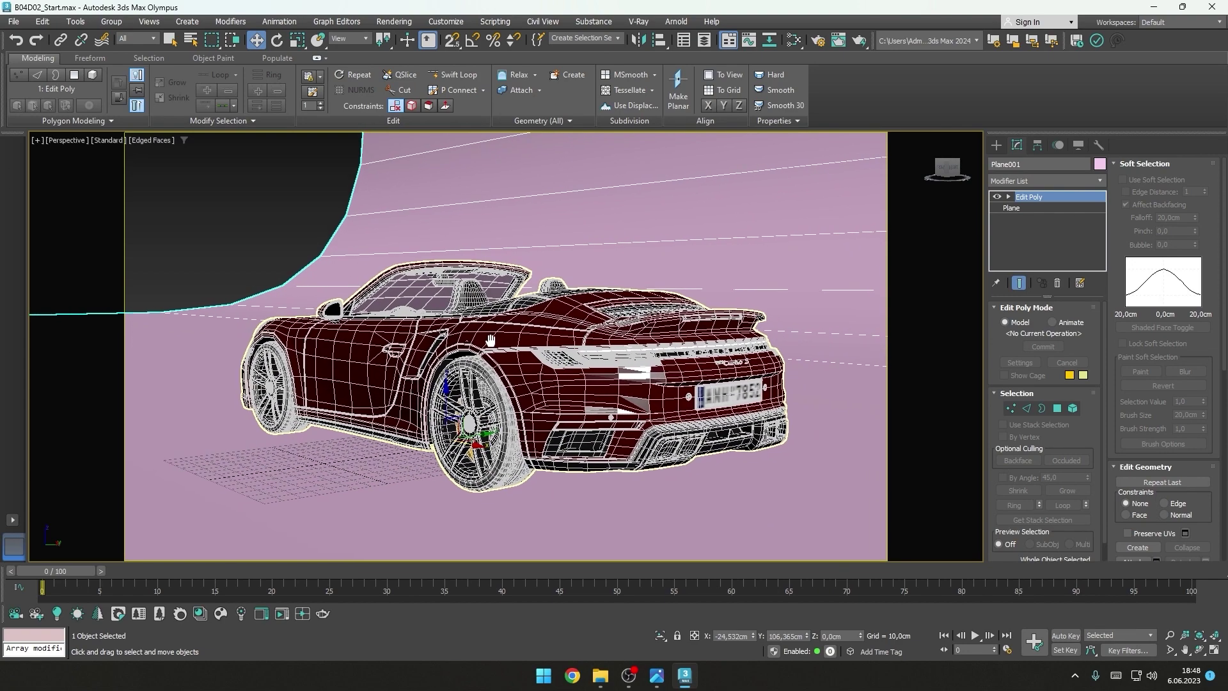
{"action": "left_click", "coordinate": [479, 370]}
Step: Rotate the Porsche group about Z to 54,914° for a front three-quarter view
{"action": "key", "text": "e"}
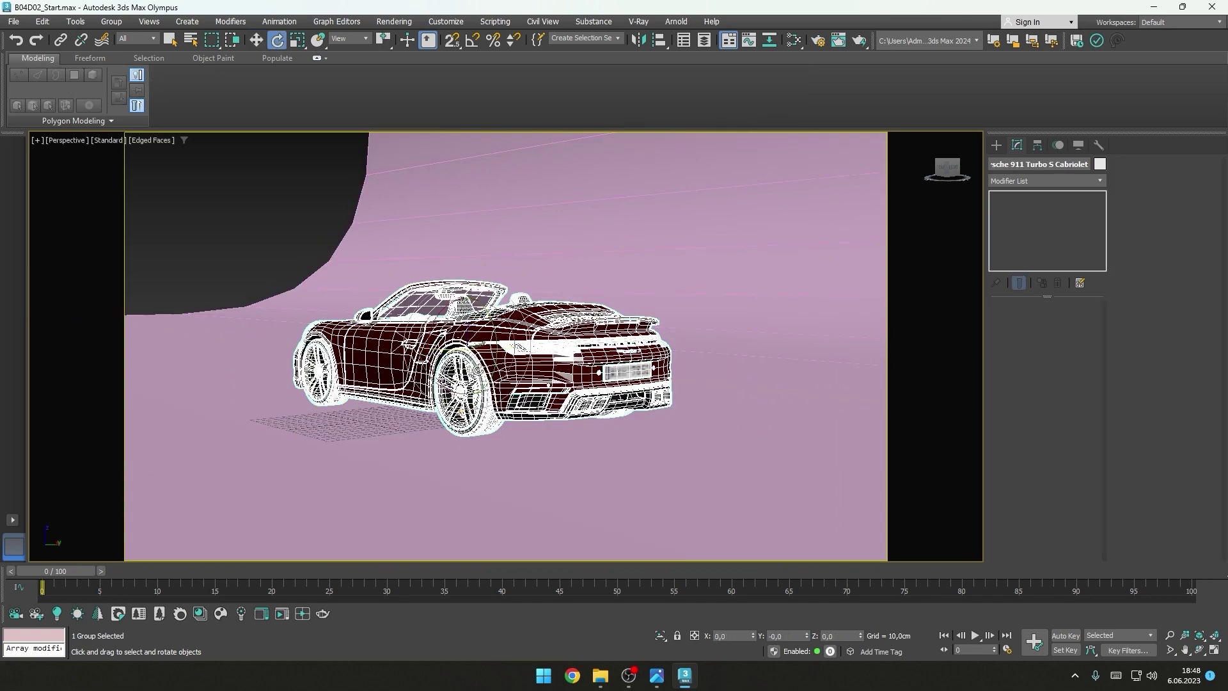
{"action": "left_click_drag", "start_coordinate": [480, 352], "coordinate": [413, 377]}
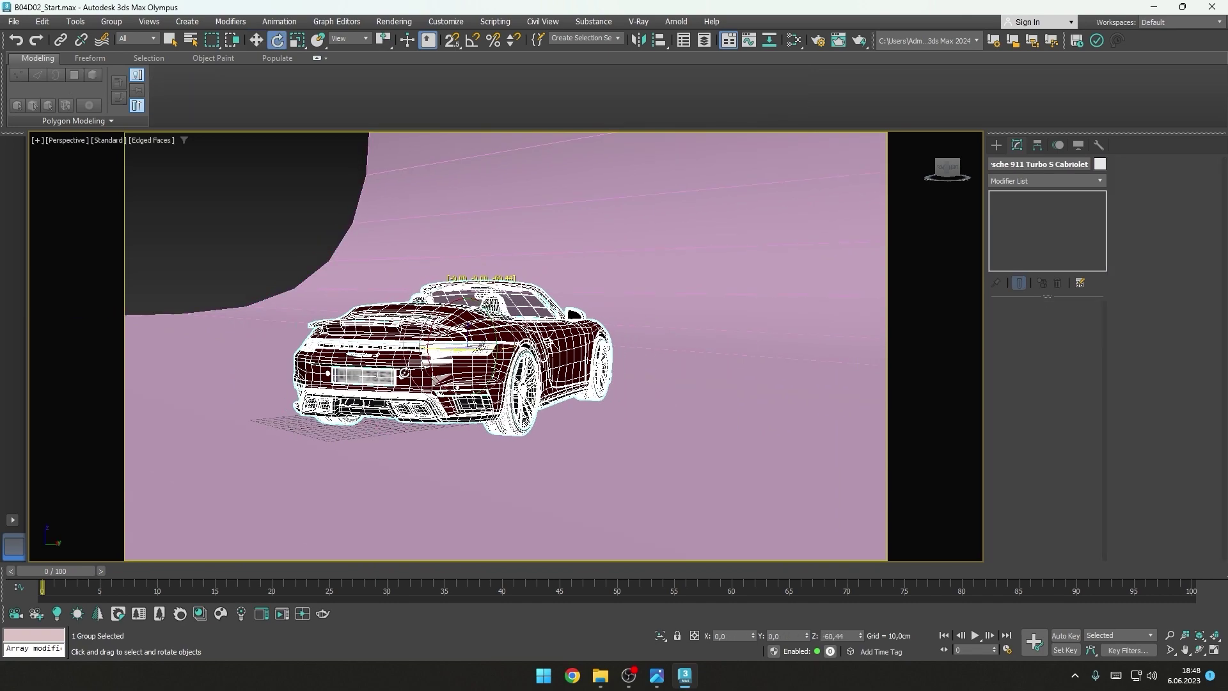
{"action": "middle_click_drag", "start_coordinate": [413, 377], "coordinate": [444, 403], "text": "alt"}
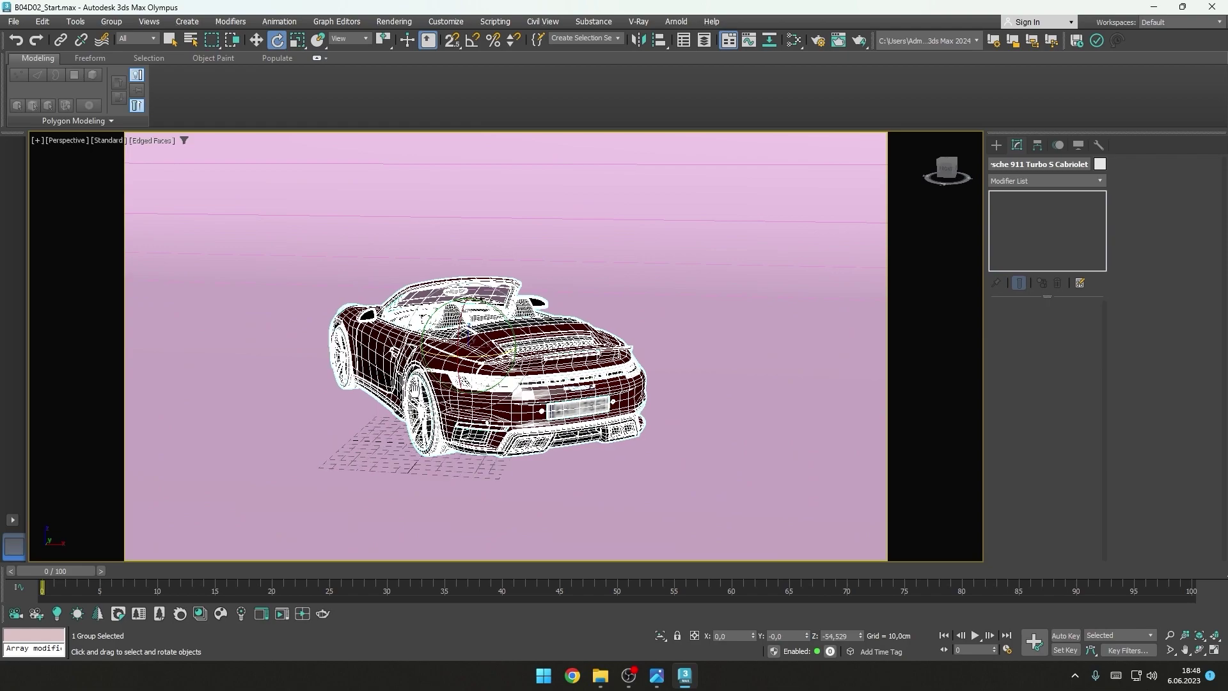
{"action": "scroll", "coordinate": [444, 403], "scroll_direction": "up", "scroll_amount": 4}
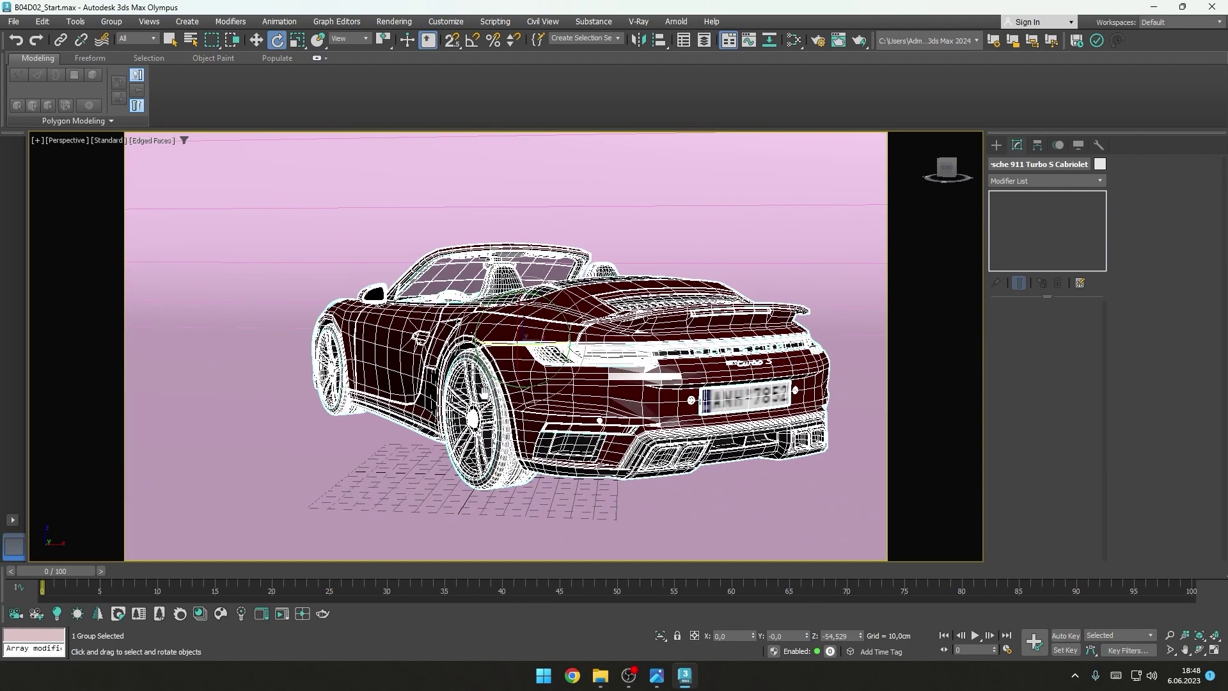
{"action": "middle_click_drag", "start_coordinate": [472, 399], "coordinate": [497, 402], "text": "alt"}
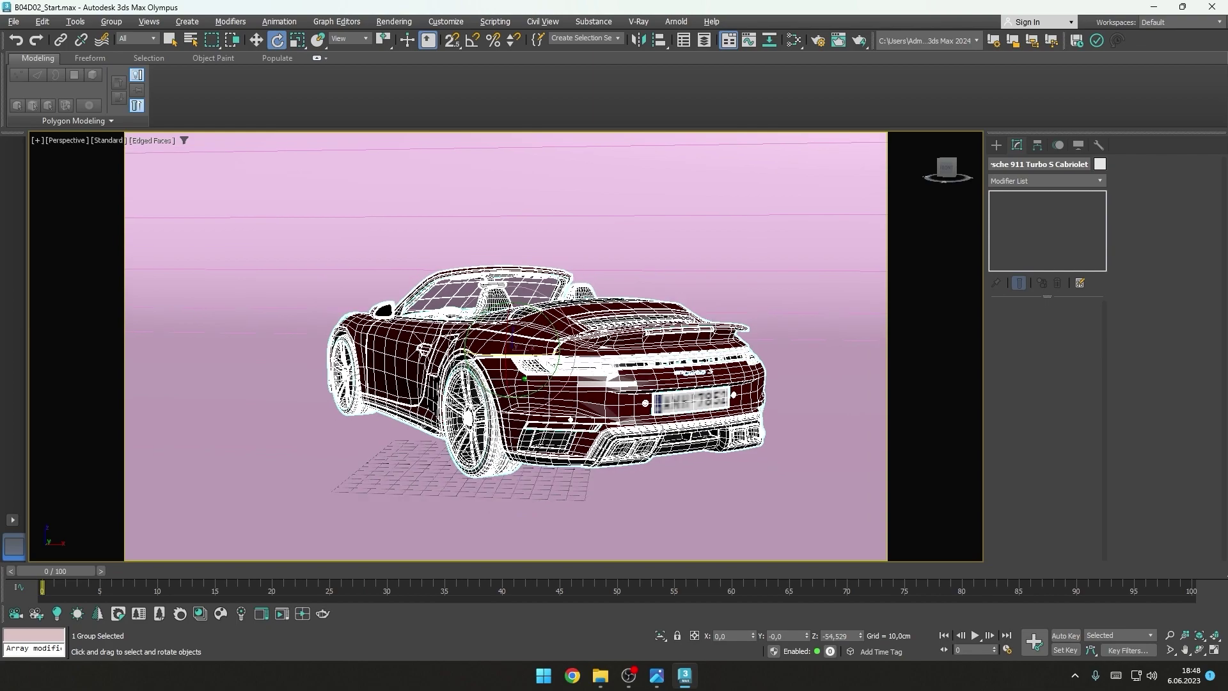
{"action": "middle_click_drag", "start_coordinate": [499, 403], "coordinate": [518, 400], "text": "alt"}
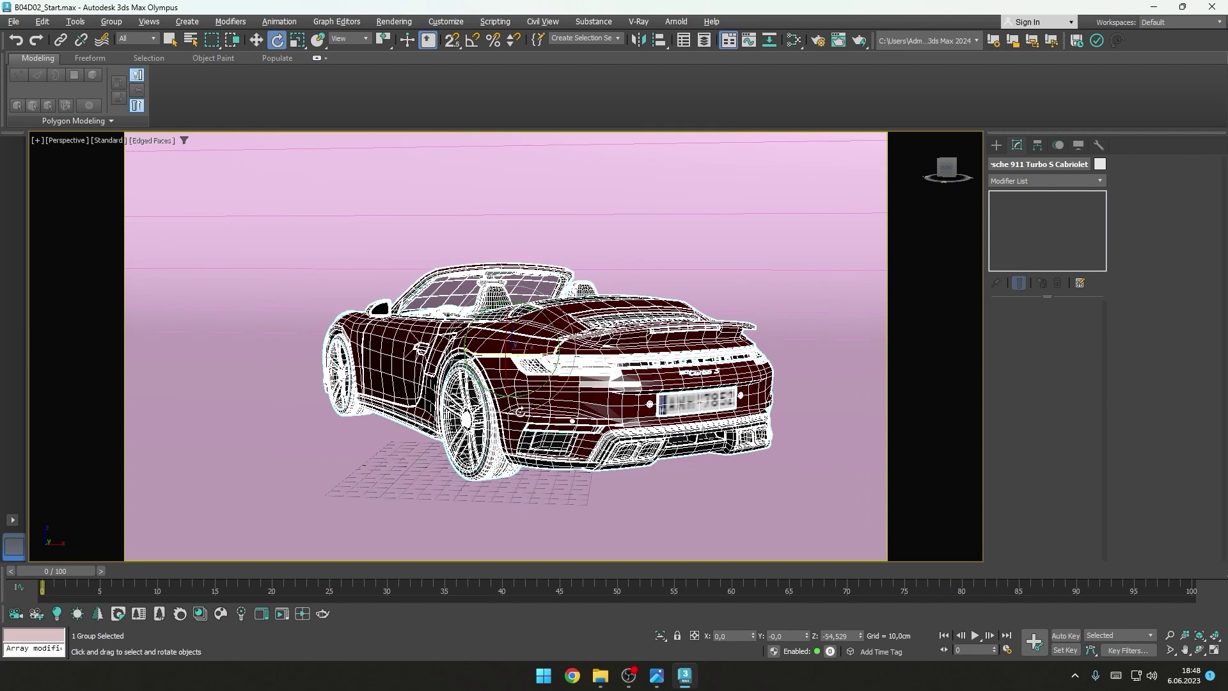
{"action": "mouse_move", "coordinate": [603, 409]}
{"action": "middle_mouse_down", "text": "alt"}
{"action": "mouse_move", "coordinate": [510, 414]}
{"action": "mouse_move", "coordinate": [653, 363]}
{"action": "middle_mouse_up", "text": "alt"}
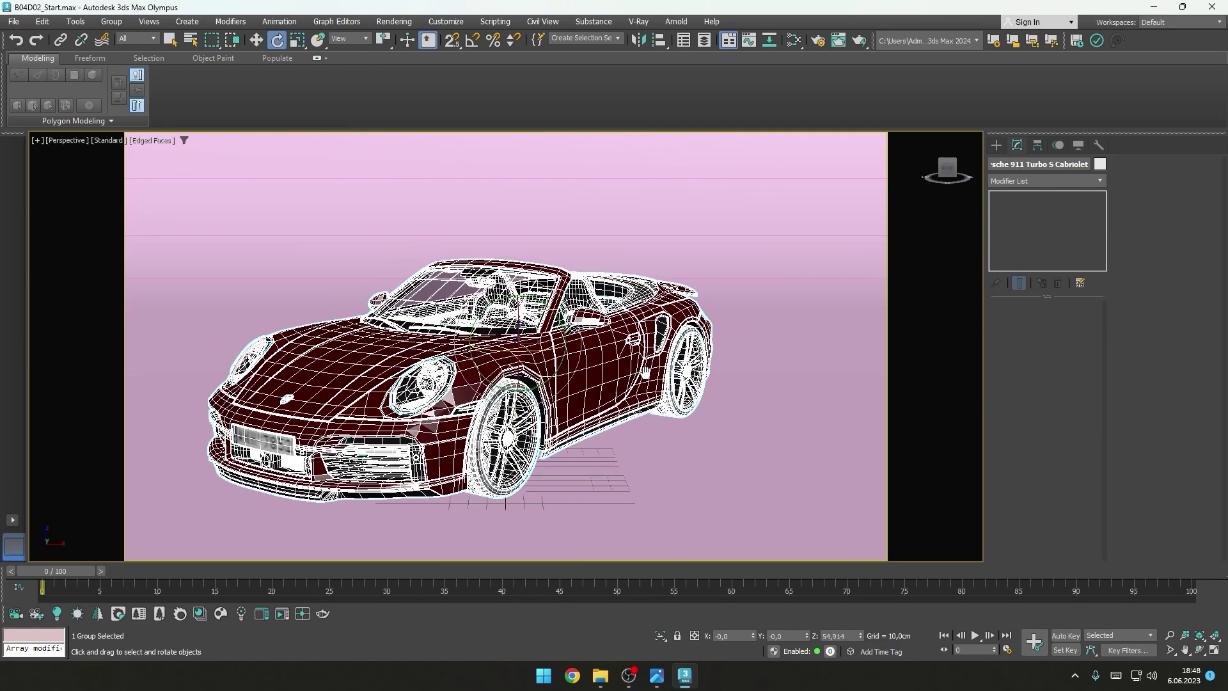
{"action": "key", "text": "ctrl+d"}
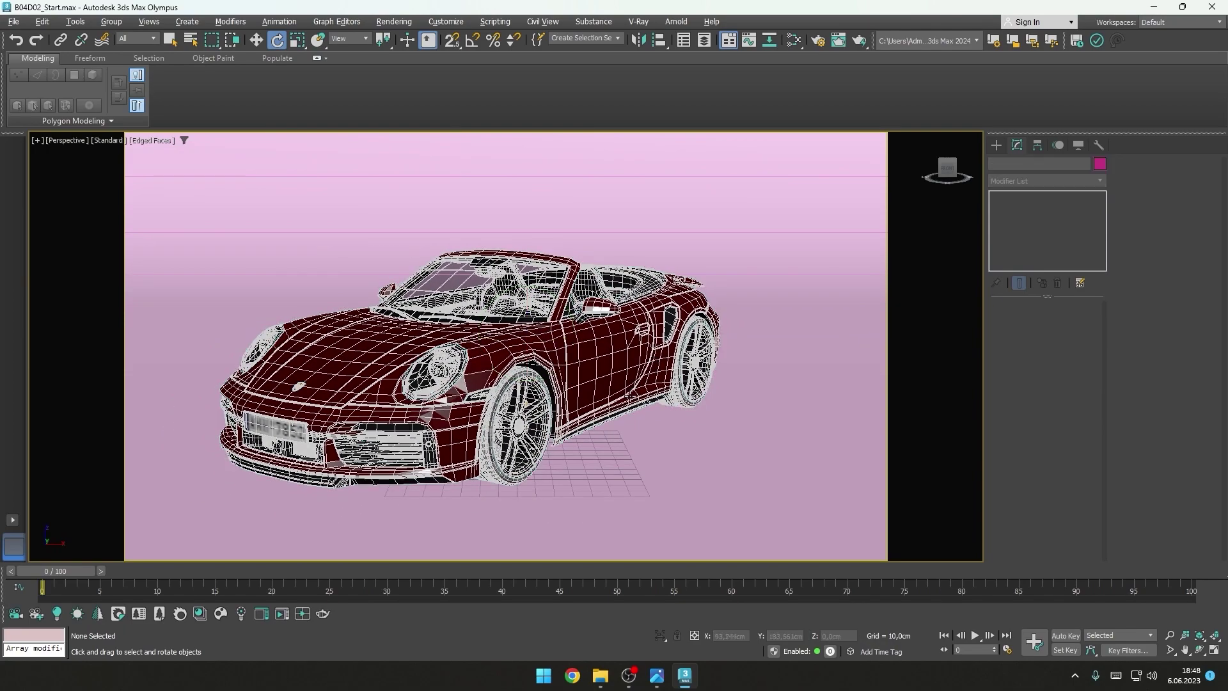
{"action": "left_click", "coordinate": [608, 366]}
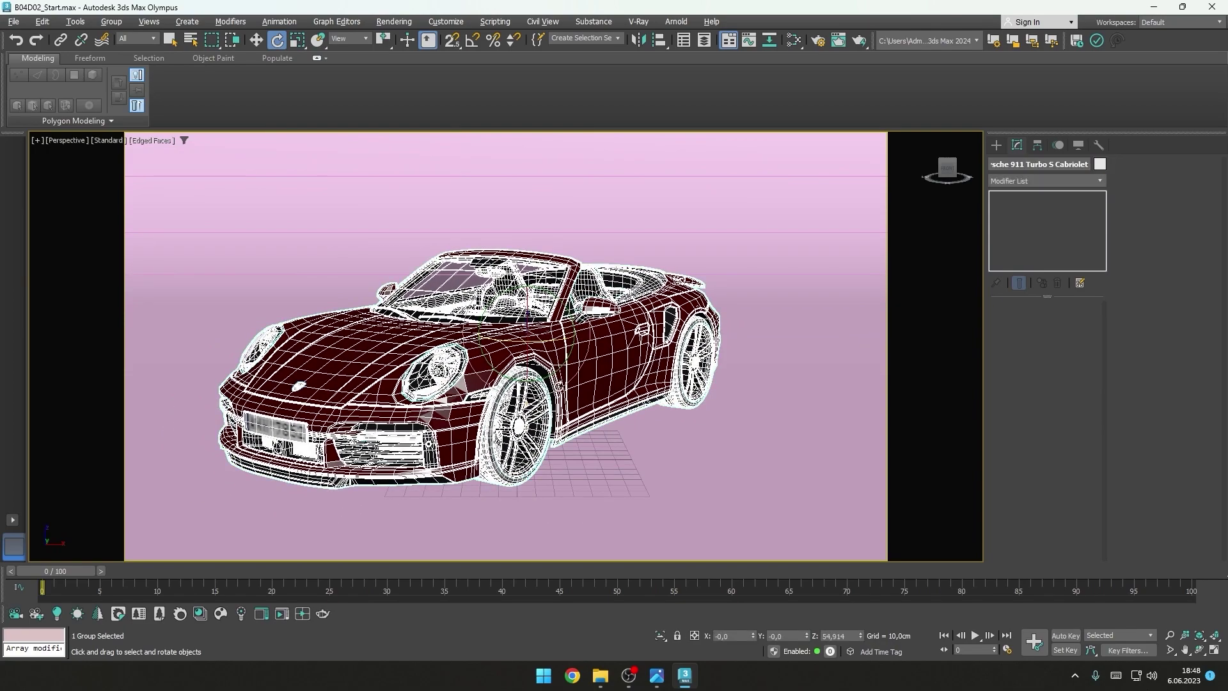
{"action": "middle_click_drag", "start_coordinate": [558, 387], "coordinate": [576, 386]}
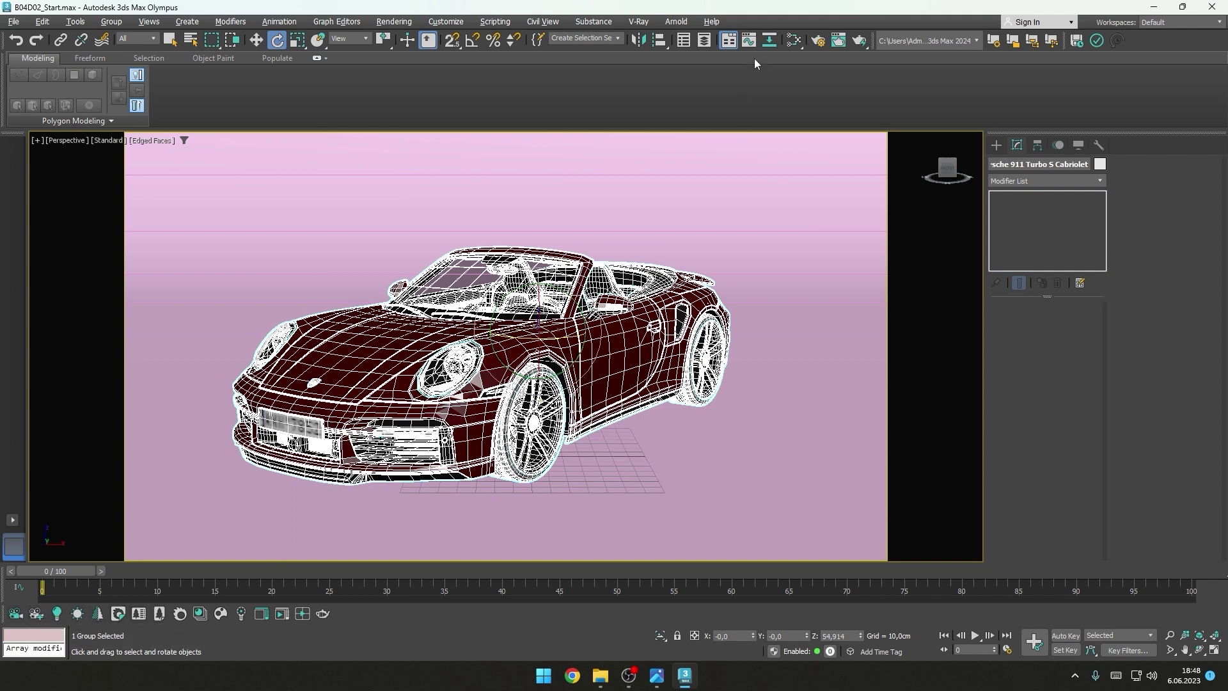
Step: Create Corona Camera001 from the current car view, then show four viewports
{"action": "right_click", "coordinate": [771, 25]}
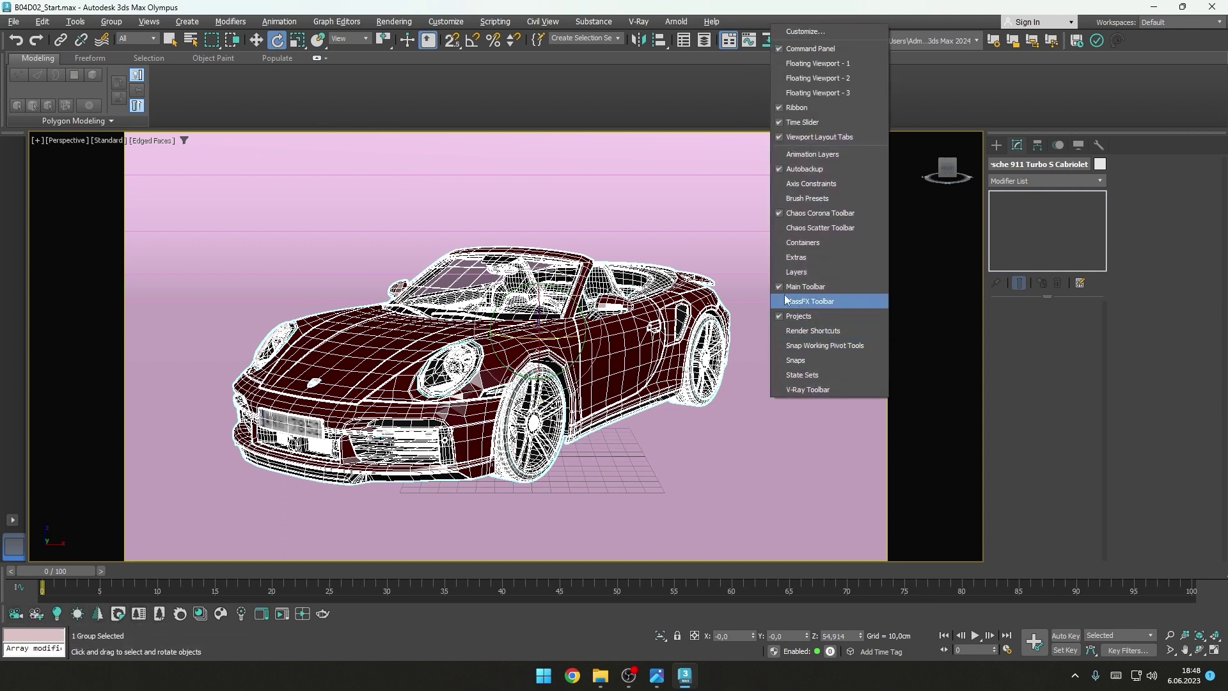
{"action": "left_click", "coordinate": [819, 213]}
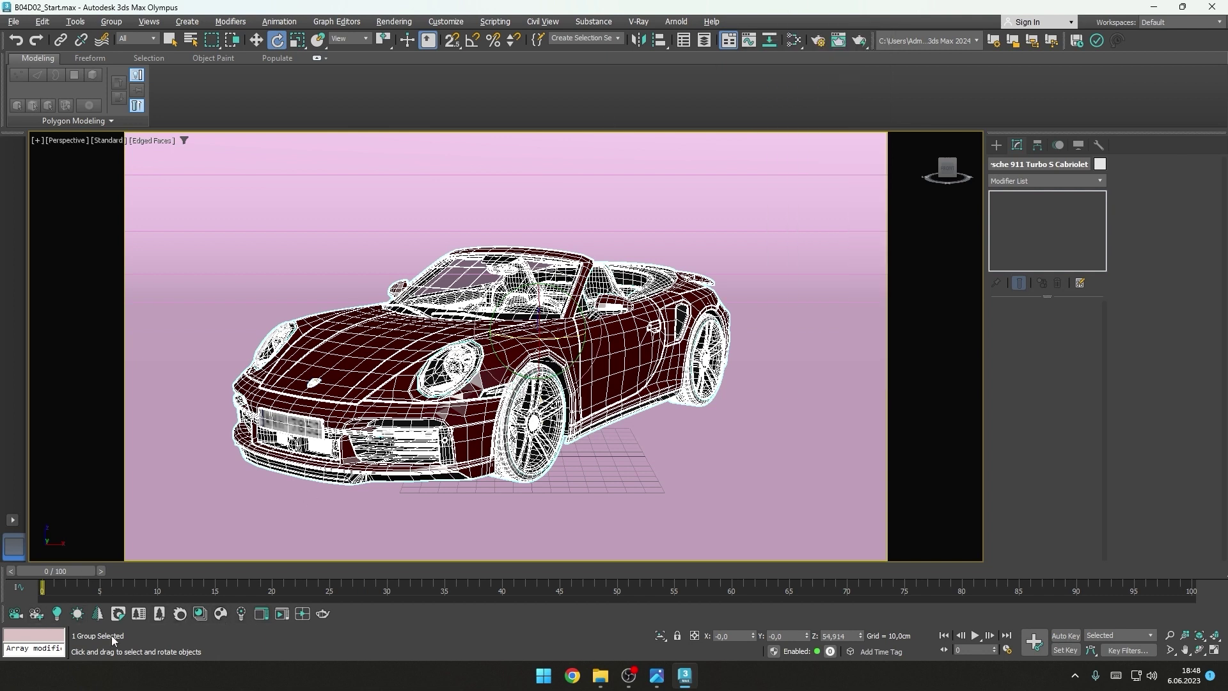
{"action": "left_click", "coordinate": [37, 616]}
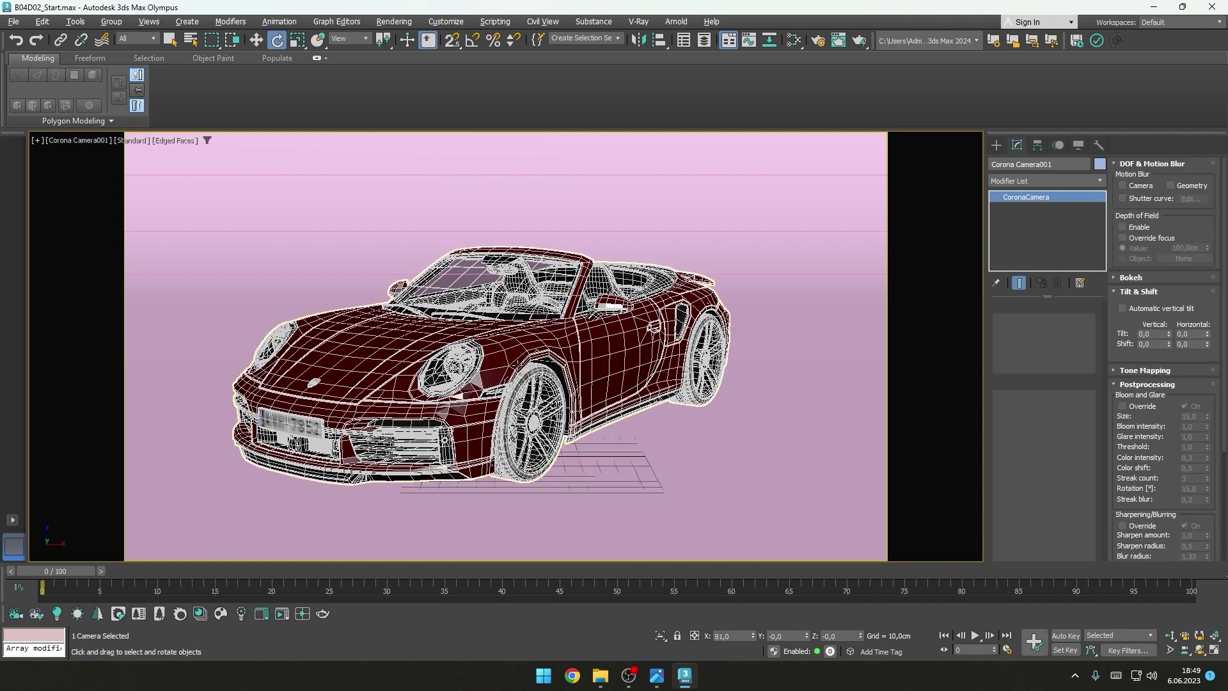
{"action": "key", "text": "p"}
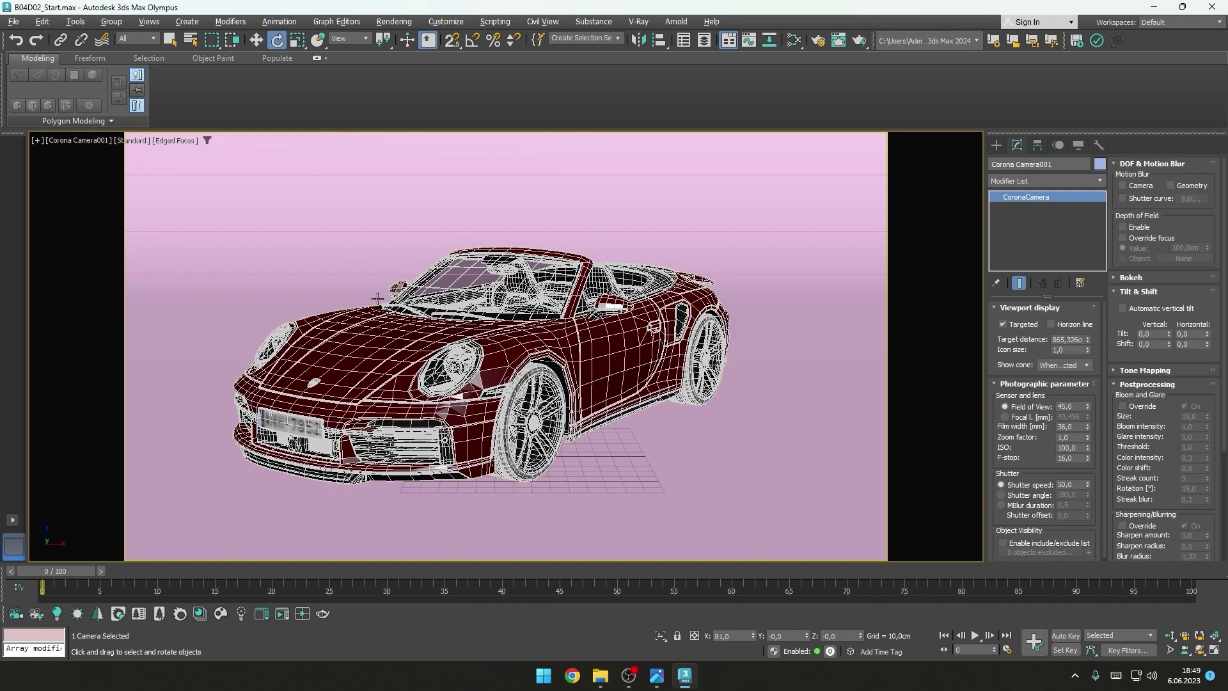
{"action": "middle_click_drag", "start_coordinate": [464, 331], "coordinate": [807, 330], "text": "alt"}
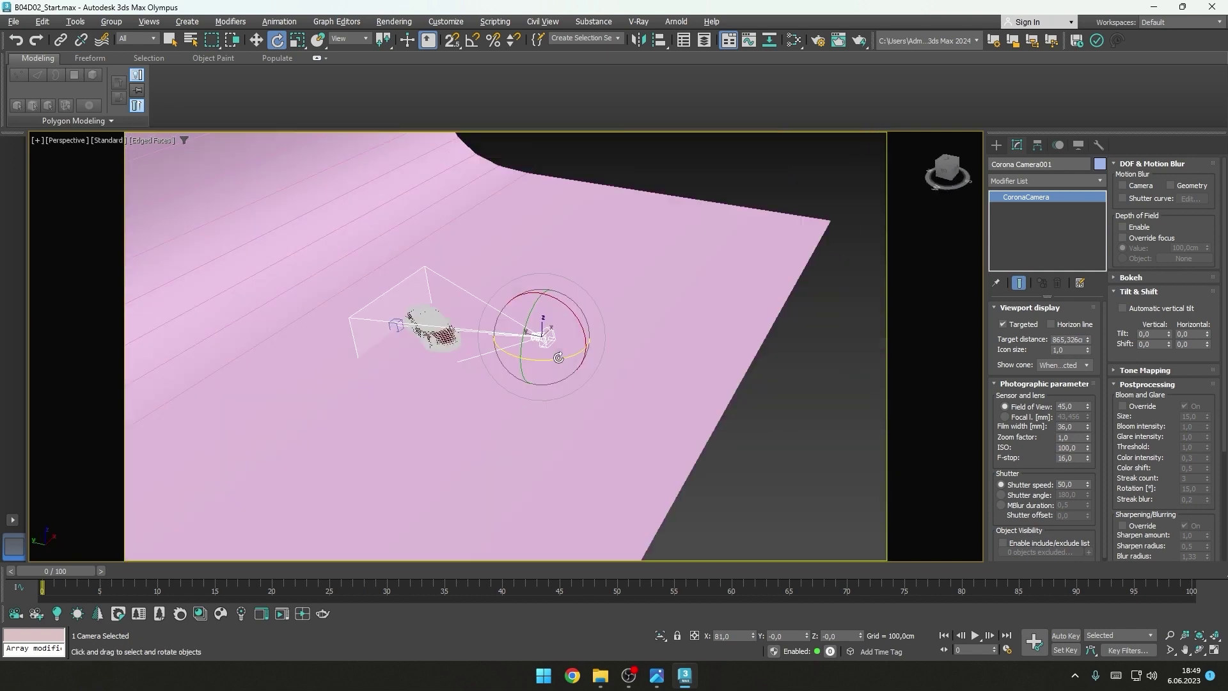
{"action": "left_click", "coordinate": [807, 330]}
{"action": "mouse_move", "coordinate": [554, 324]}
{"action": "middle_mouse_down", "text": "alt"}
{"action": "mouse_move", "coordinate": [717, 413]}
{"action": "mouse_move", "coordinate": [792, 501]}
{"action": "mouse_move", "coordinate": [685, 477]}
{"action": "middle_mouse_up", "text": "alt"}
{"action": "key", "text": "alt+w"}
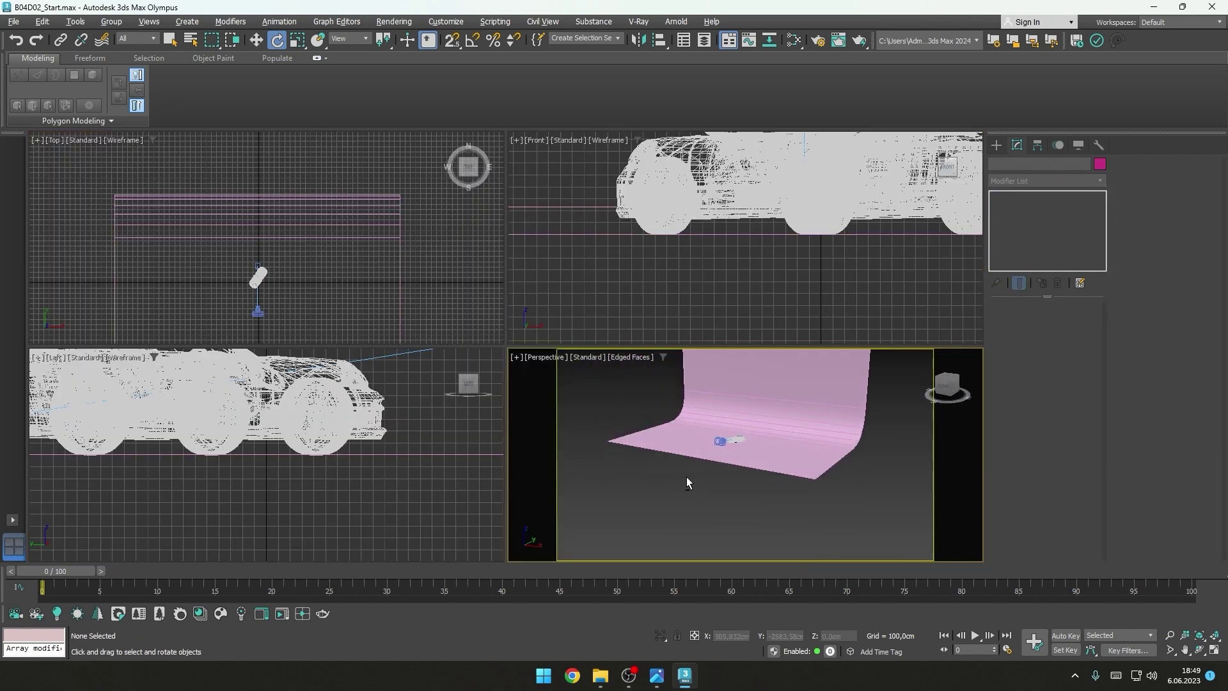
Step: Switch to two viewports with a shaded, safe-framed Camera001 view on the left
{"action": "scroll", "coordinate": [736, 446], "scroll_direction": "up", "scroll_amount": 3}
{"action": "scroll", "coordinate": [742, 446], "scroll_direction": "down", "scroll_amount": 2}
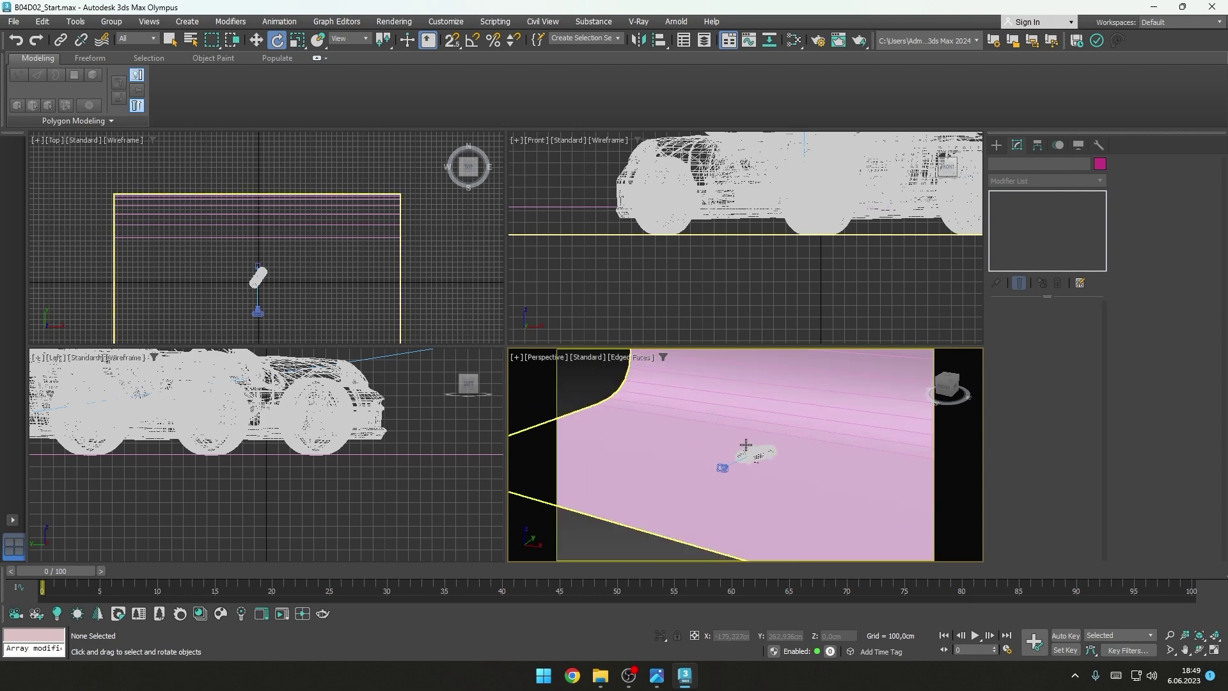
{"action": "left_click", "coordinate": [13, 520]}
{"action": "left_click", "coordinate": [41, 550]}
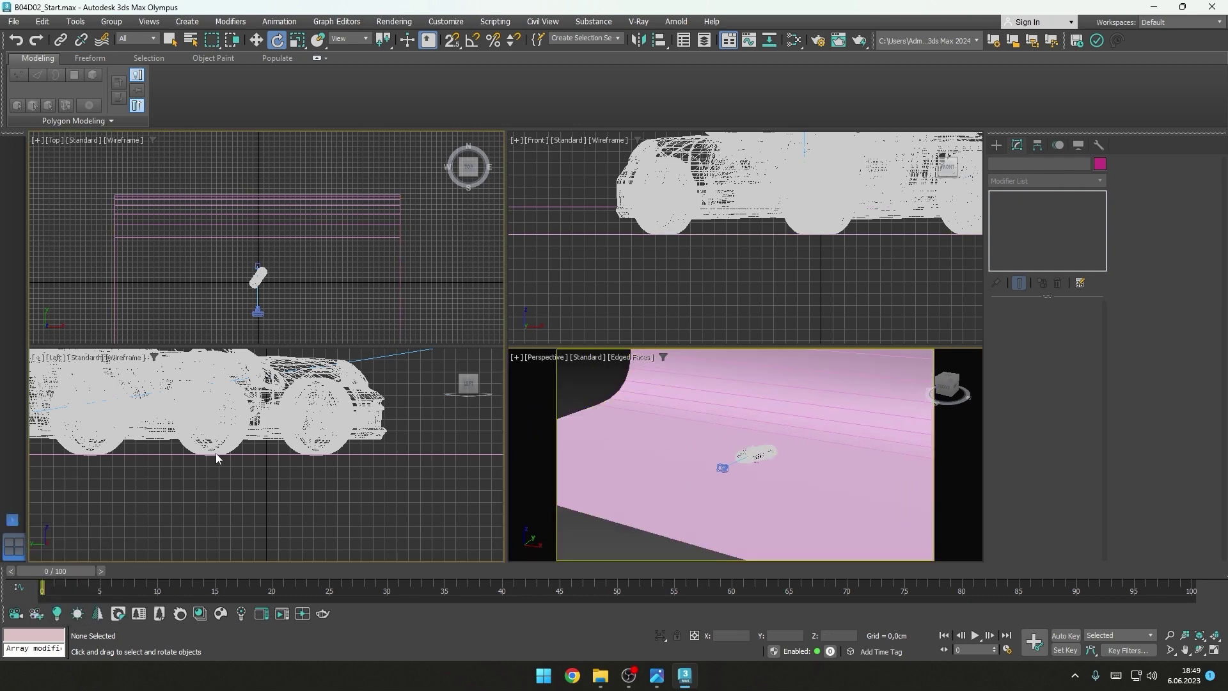
{"action": "key", "text": "c"}
{"action": "key", "text": "shift+f"}
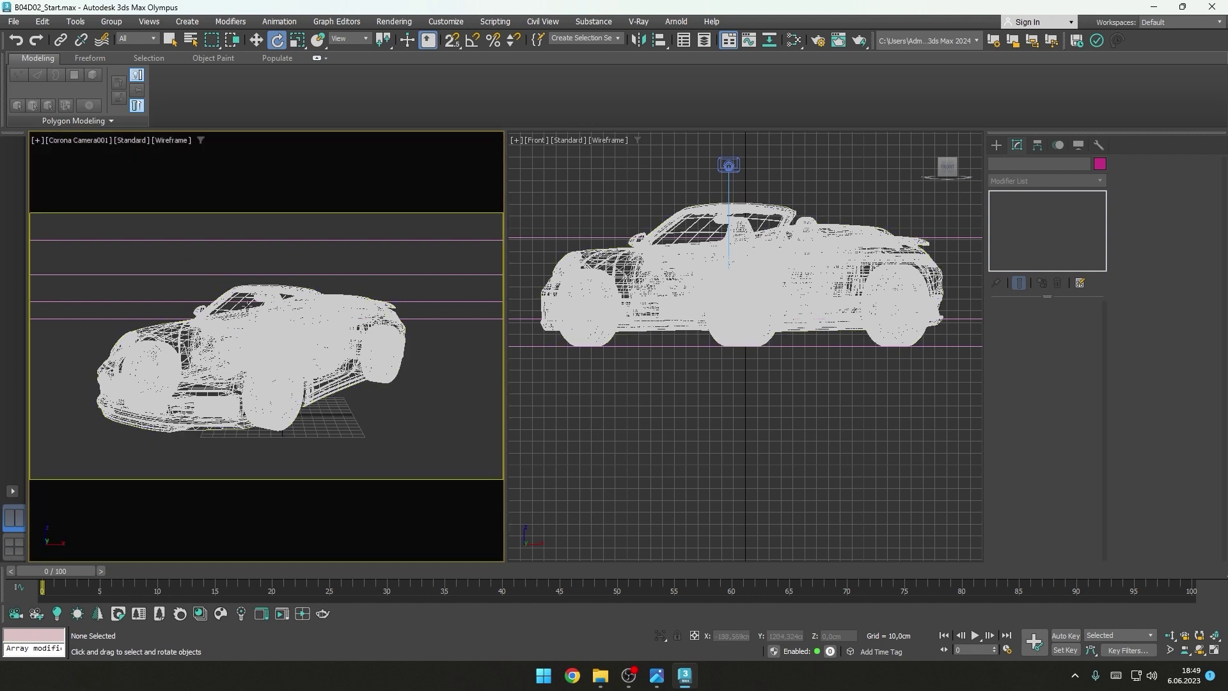
{"action": "key", "text": "F3"}
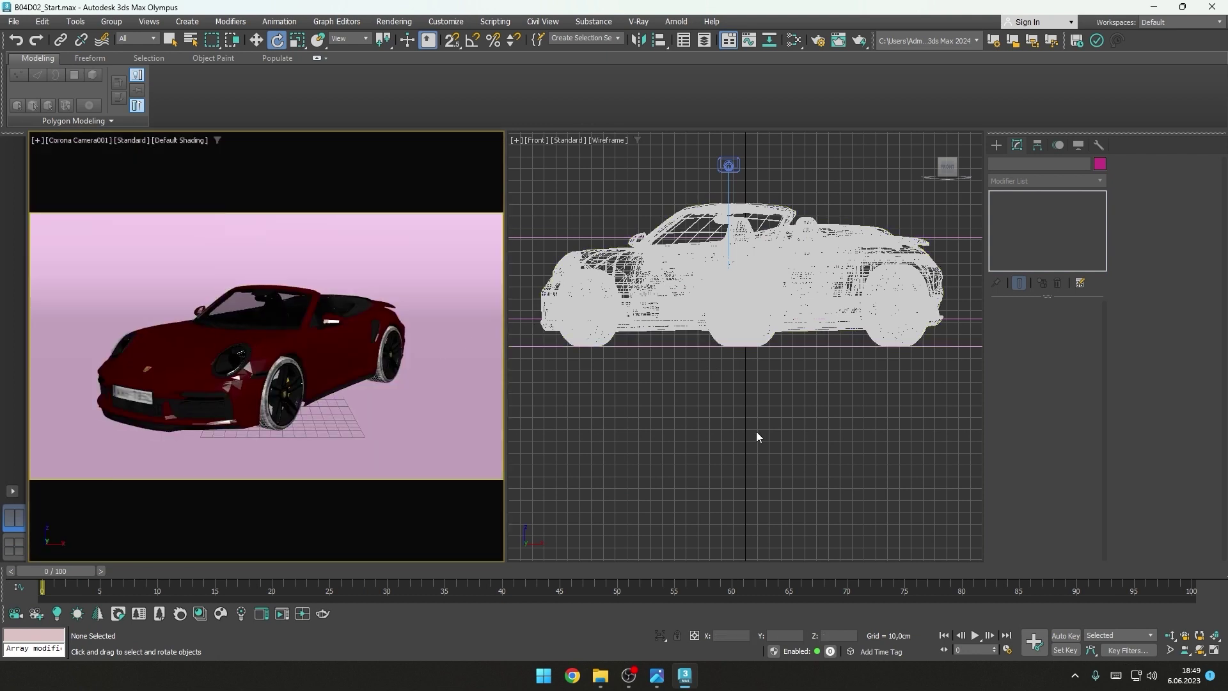
Step: Make the right viewport a shaded Perspective view with edges, and open Render Setup
{"action": "left_click", "coordinate": [742, 431]}
{"action": "key", "text": "p"}
{"action": "scroll", "coordinate": [726, 427], "scroll_direction": "down", "scroll_amount": 5}
{"action": "middle_click_drag", "start_coordinate": [726, 427], "coordinate": [734, 406], "text": "alt"}
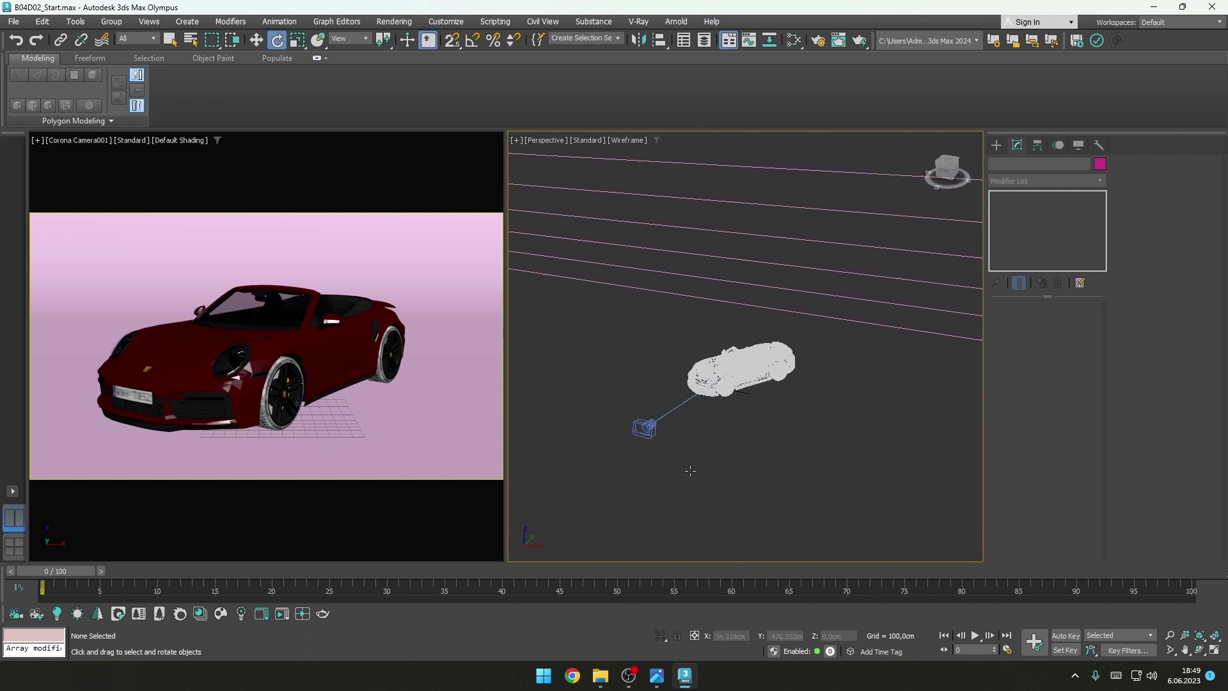
{"action": "key", "text": "F3"}
{"action": "key", "text": "F3"}
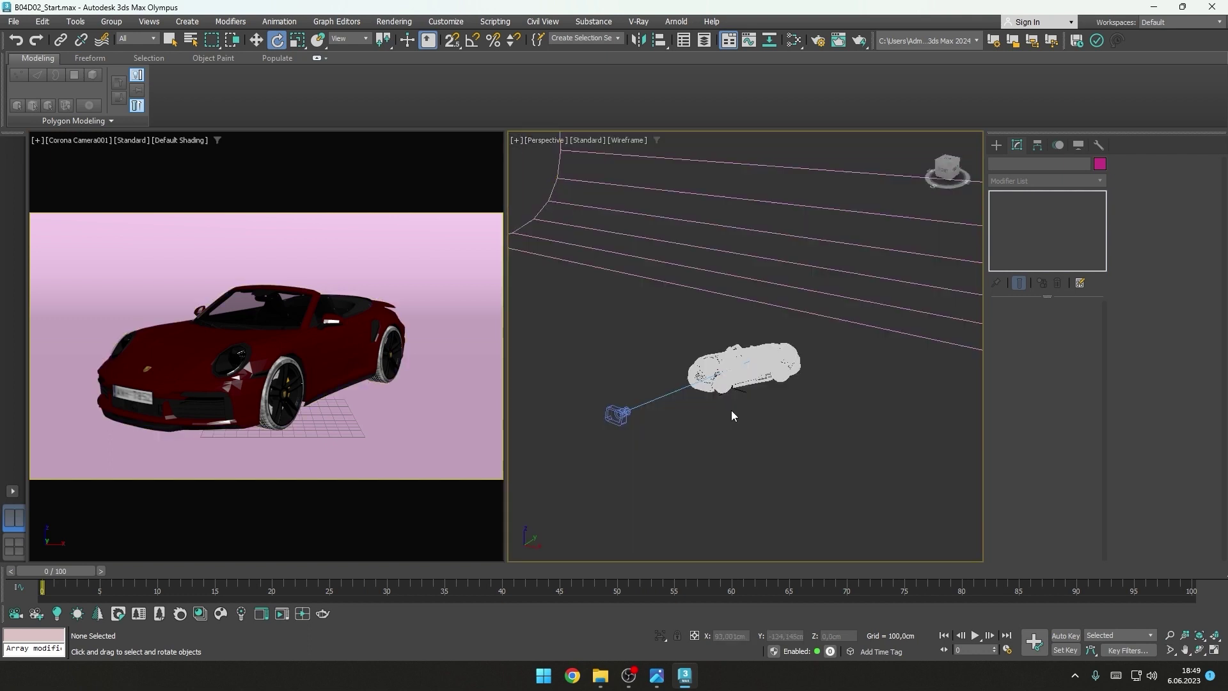
{"action": "key", "text": "F4"}
{"action": "middle_click_drag", "start_coordinate": [732, 410], "coordinate": [770, 406], "text": "alt"}
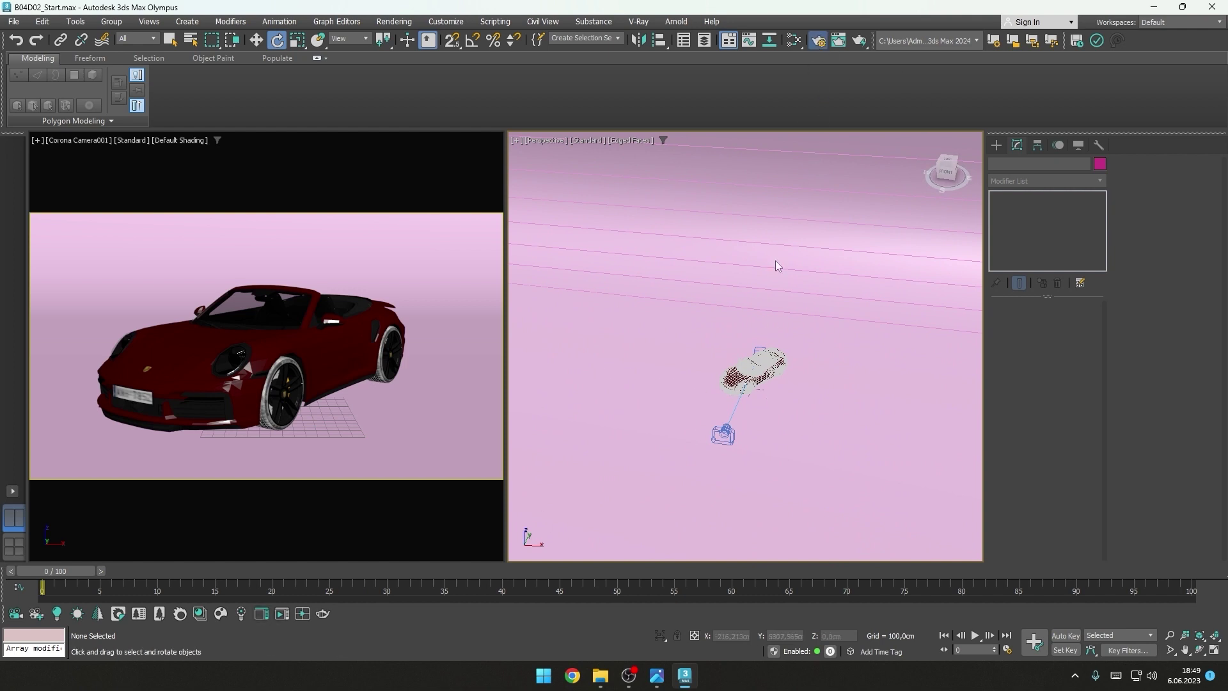
{"action": "key", "text": "F10"}
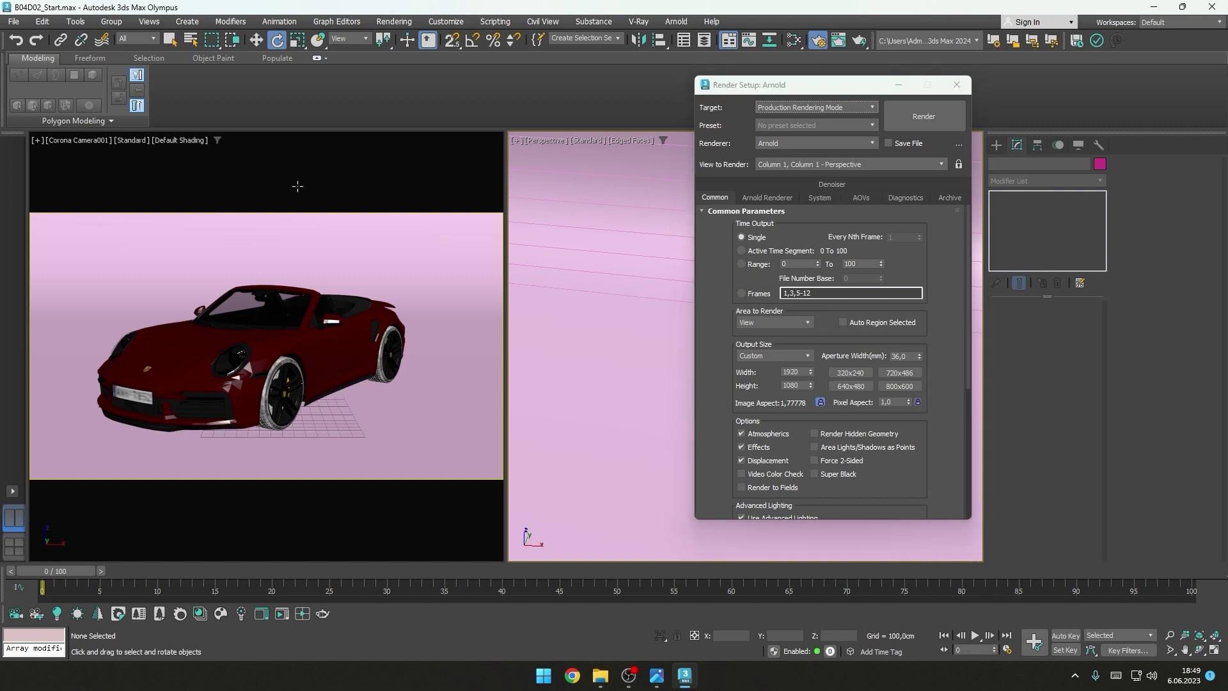
Step: Lock the render view to Camera001 and set Corona as the renderer
{"action": "left_click", "coordinate": [220, 177]}
{"action": "key", "text": "q"}
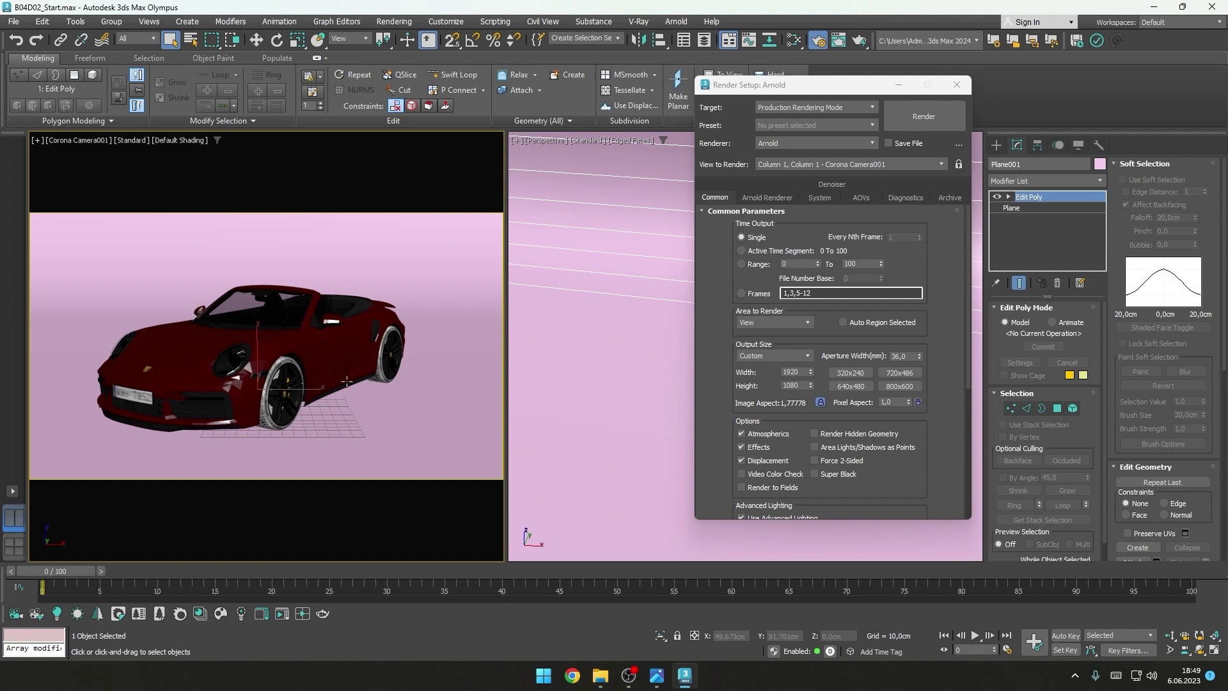
{"action": "left_click", "coordinate": [959, 164]}
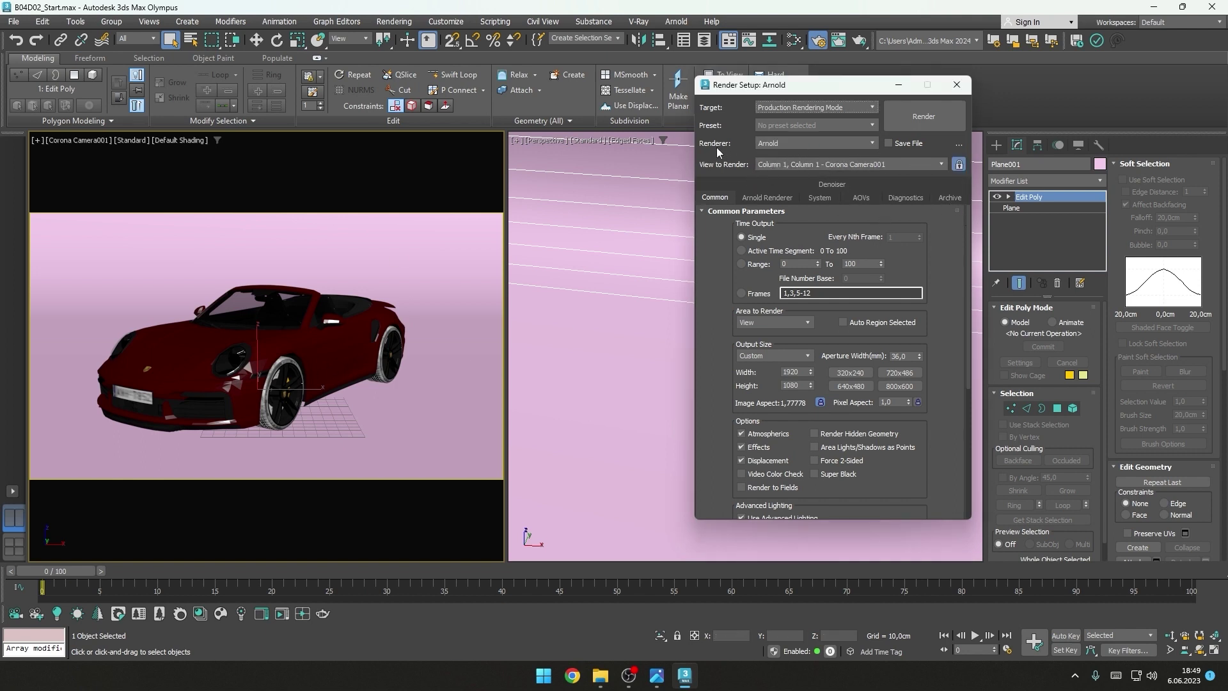
{"action": "left_click", "coordinate": [808, 144]}
{"action": "left_click", "coordinate": [772, 203]}
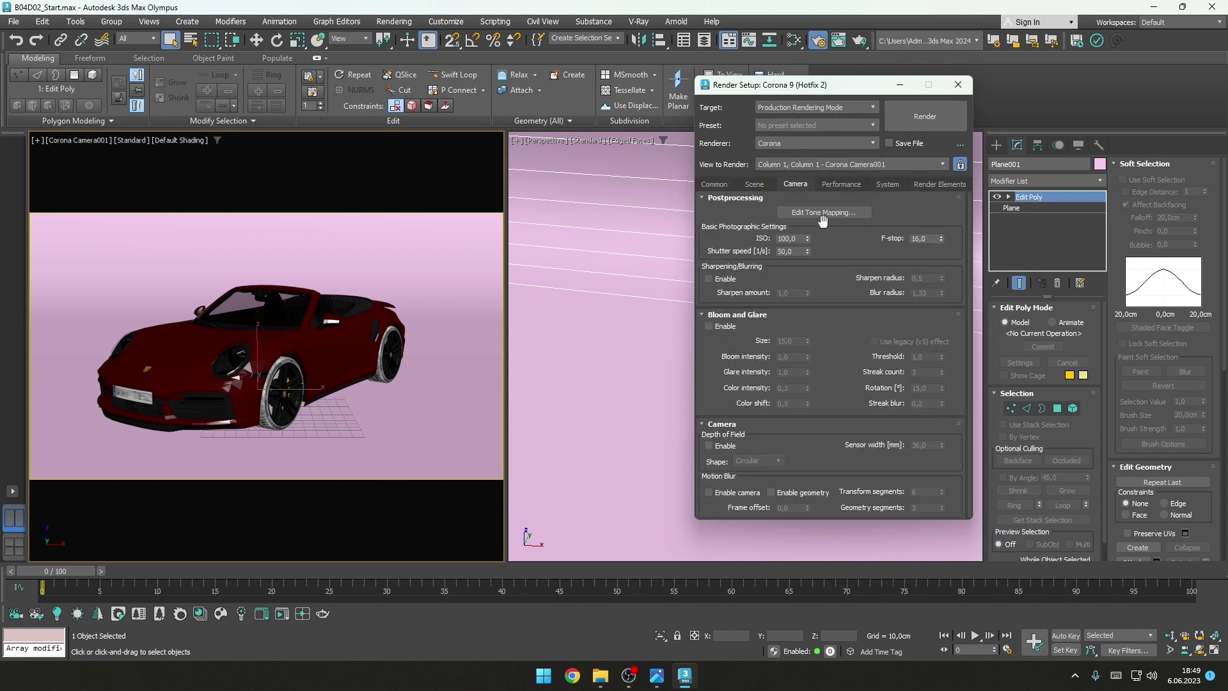
{"action": "left_click", "coordinate": [717, 184]}
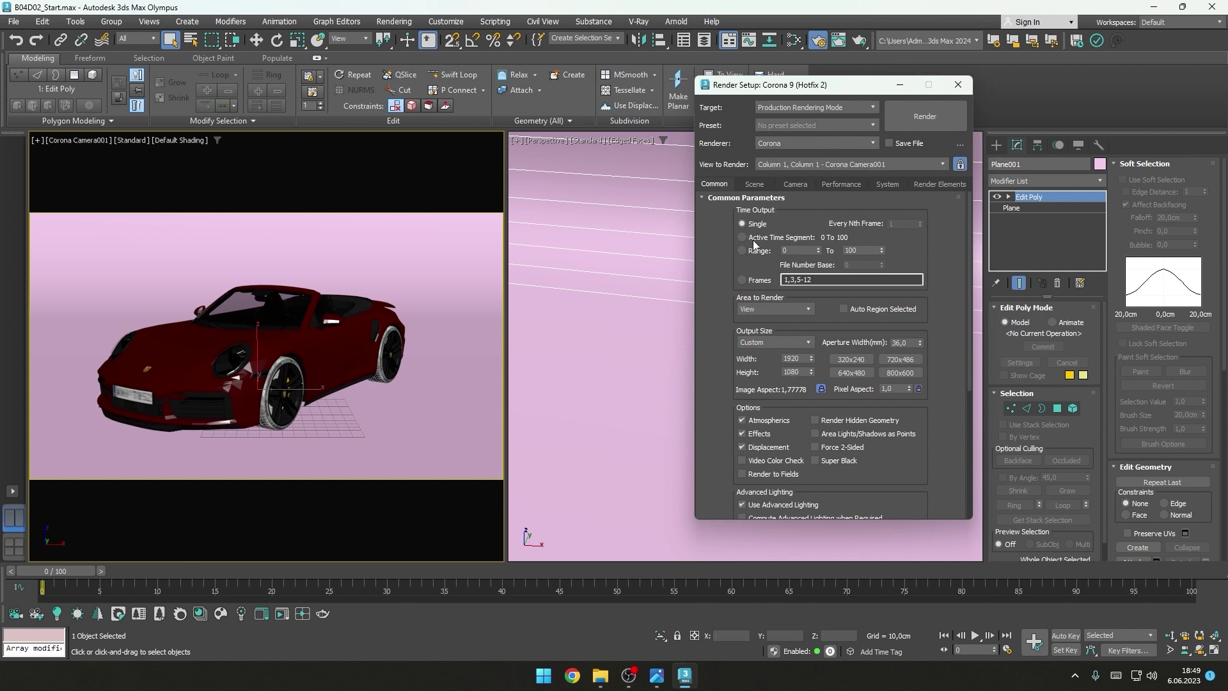
{"action": "left_click", "coordinate": [800, 143]}
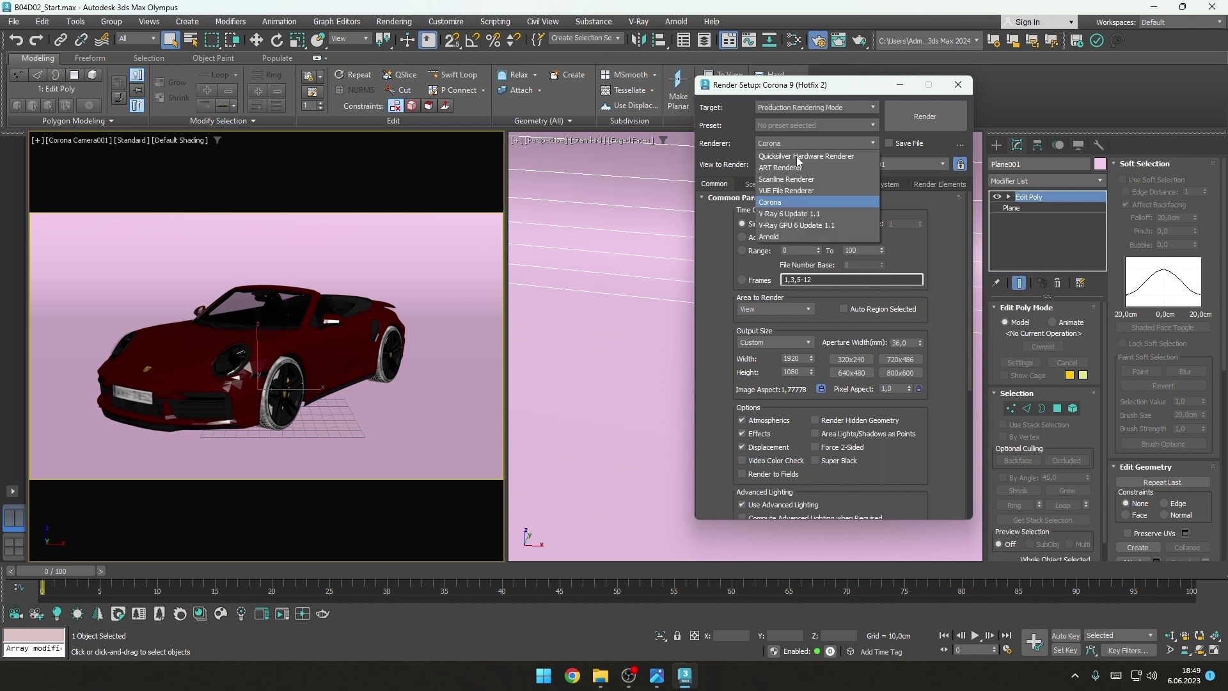
{"action": "left_click", "coordinate": [774, 204]}
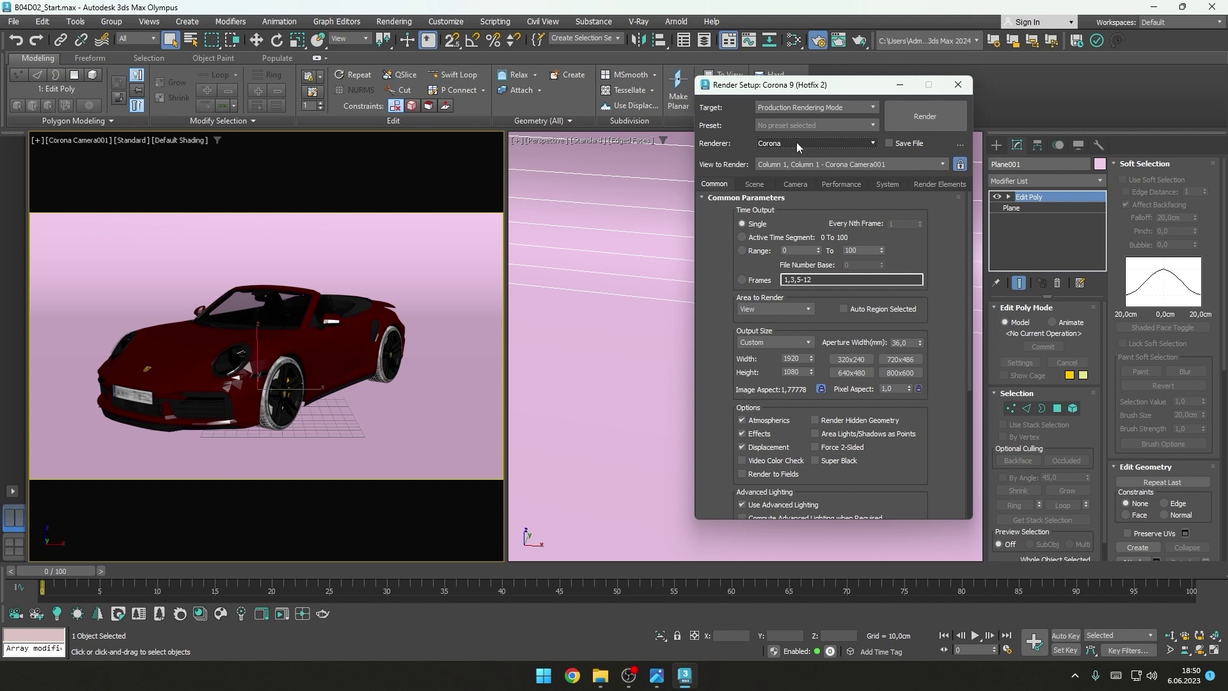
Step: Close Render Setup and open the Corona frame buffer window
{"action": "left_click", "coordinate": [957, 85]}
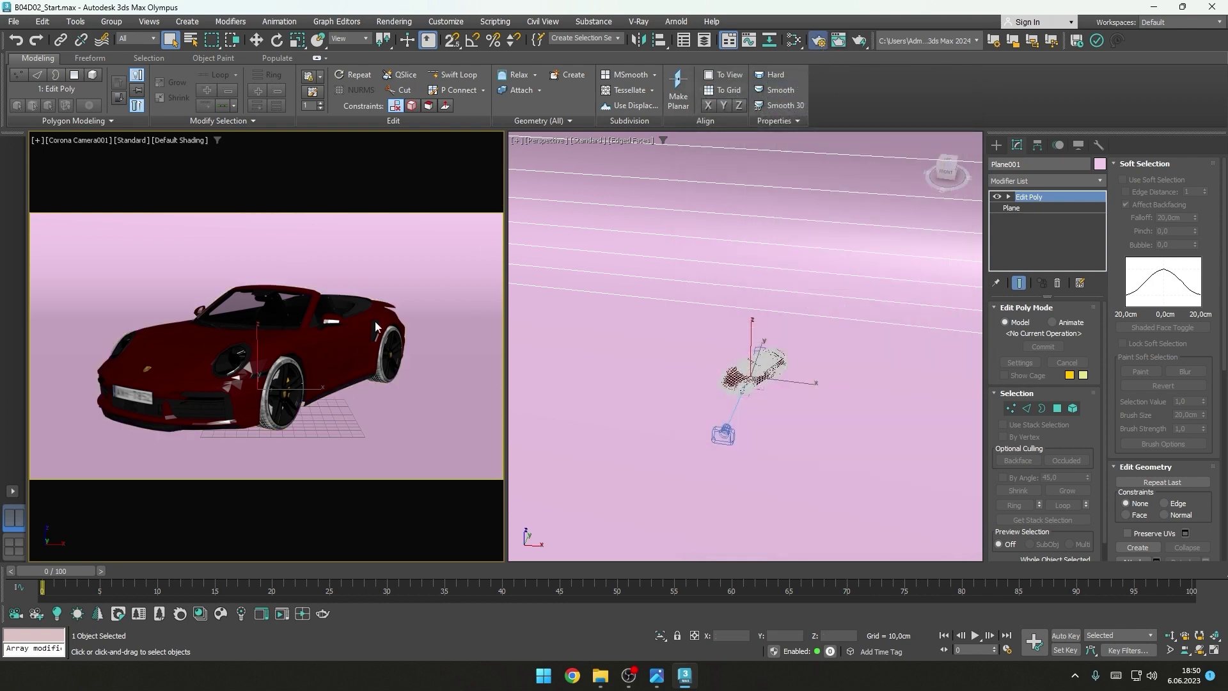
{"action": "key", "text": "F10"}
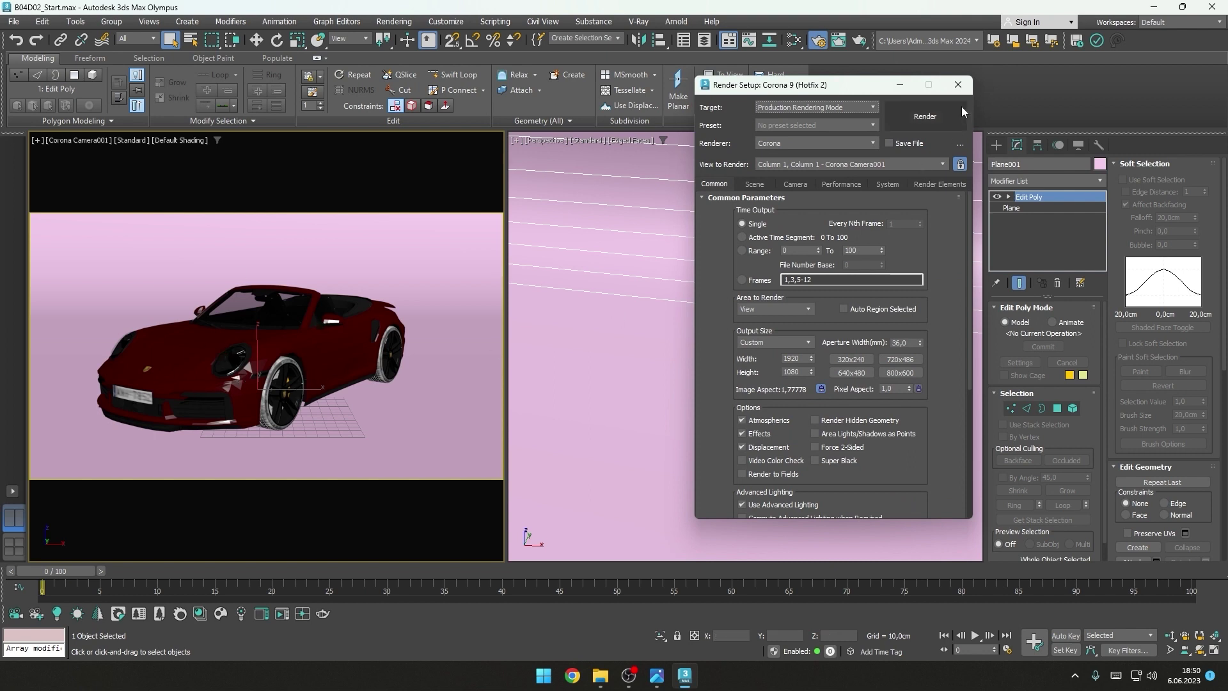
{"action": "left_click", "coordinate": [960, 86]}
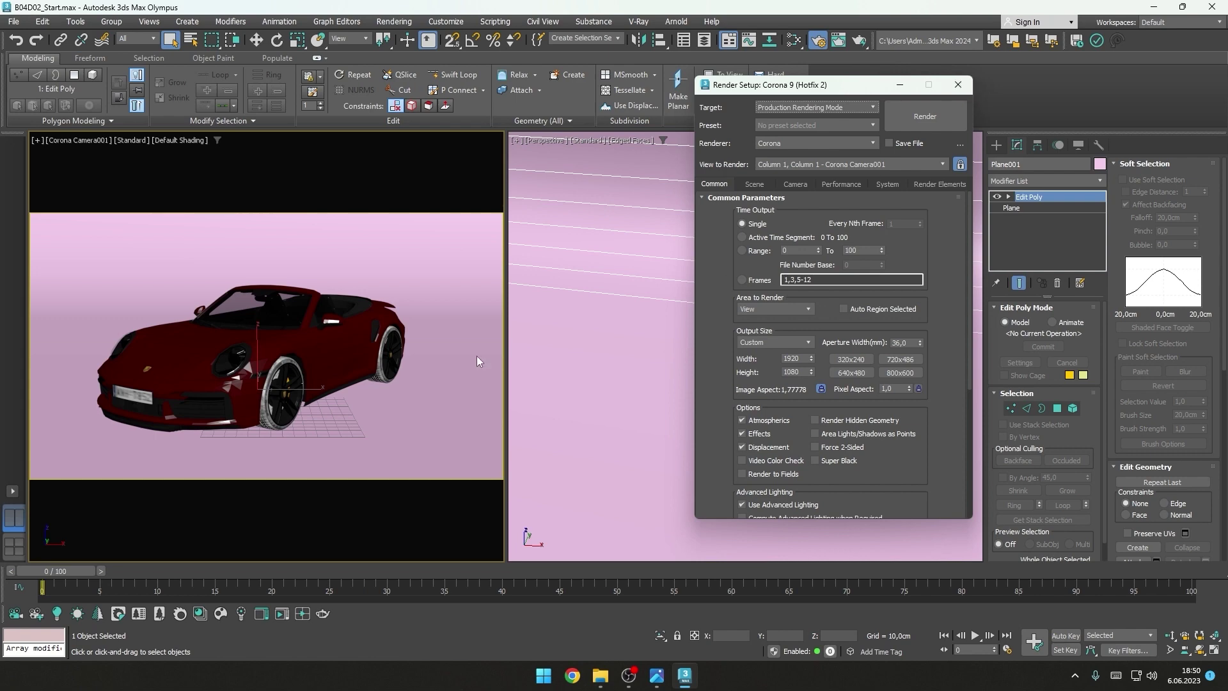
{"action": "left_click", "coordinate": [263, 616]}
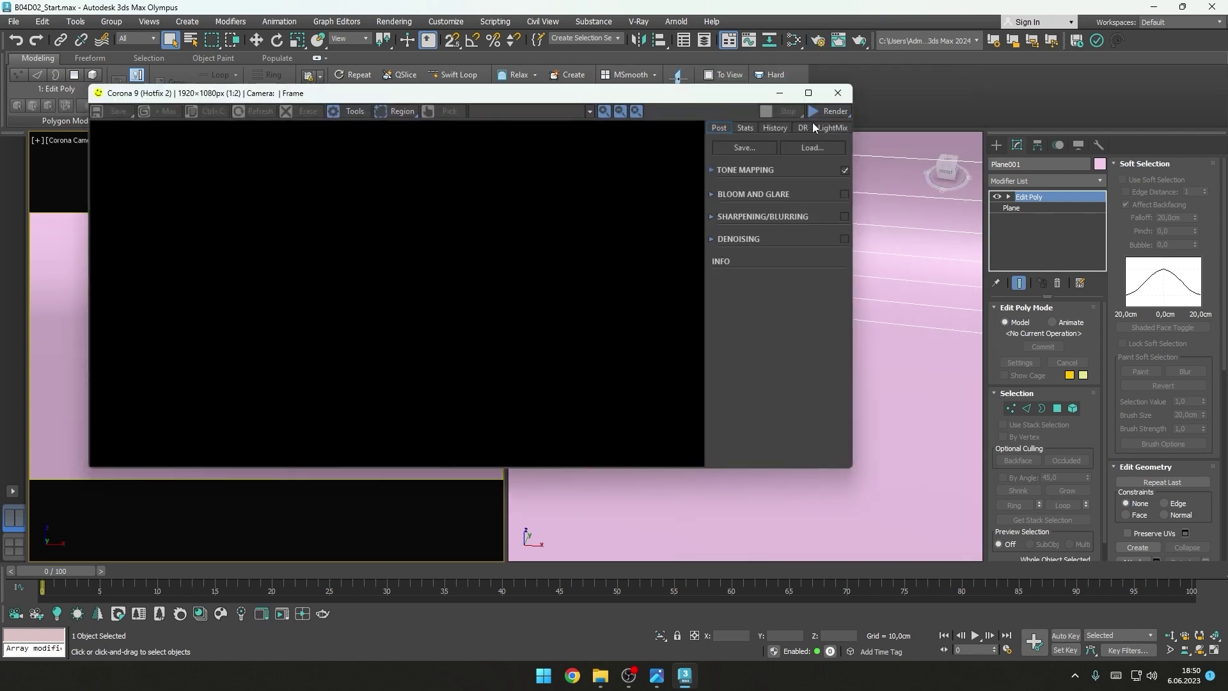
Step: Run then stop a Corona interactive render in a 798×449 frame buffer, reopening Render Setup
{"action": "left_click", "coordinate": [824, 113]}
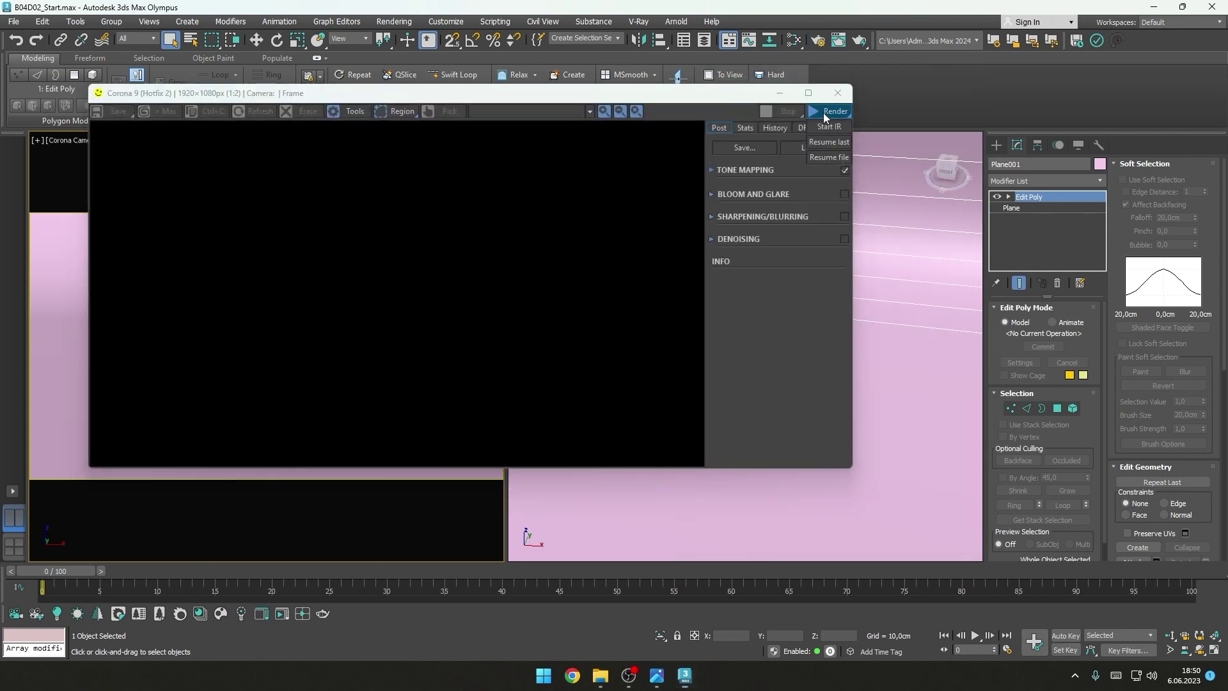
{"action": "left_click", "coordinate": [828, 126]}
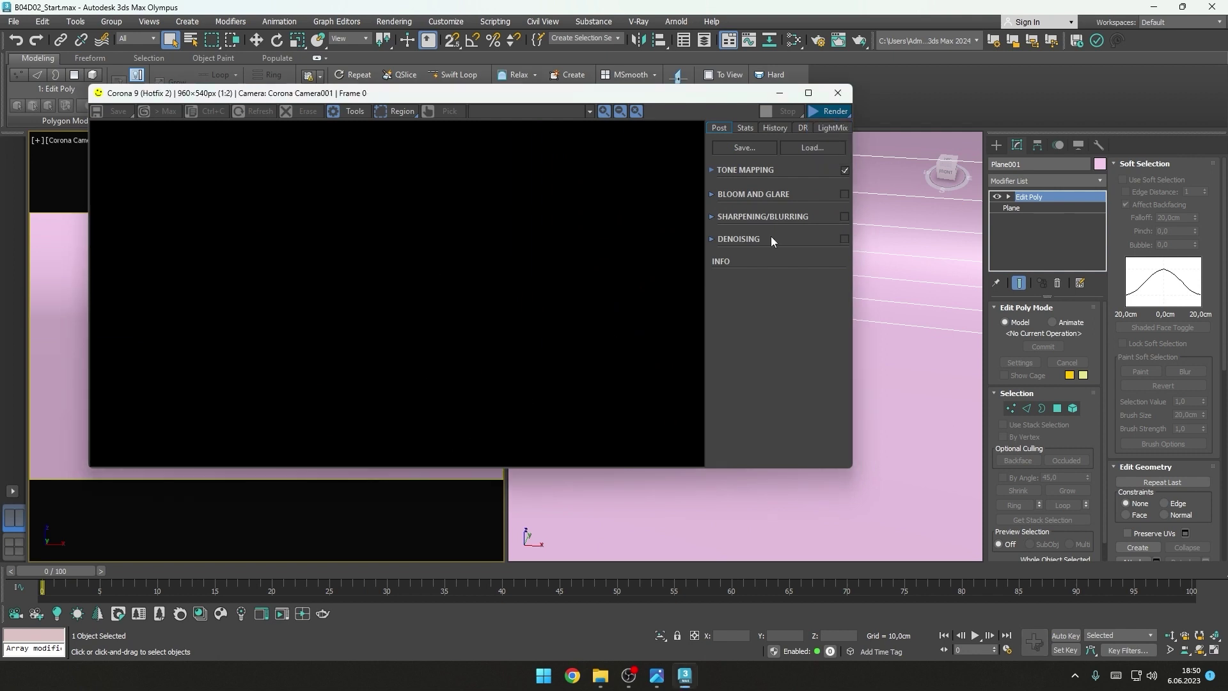
{"action": "left_click", "coordinate": [824, 111]}
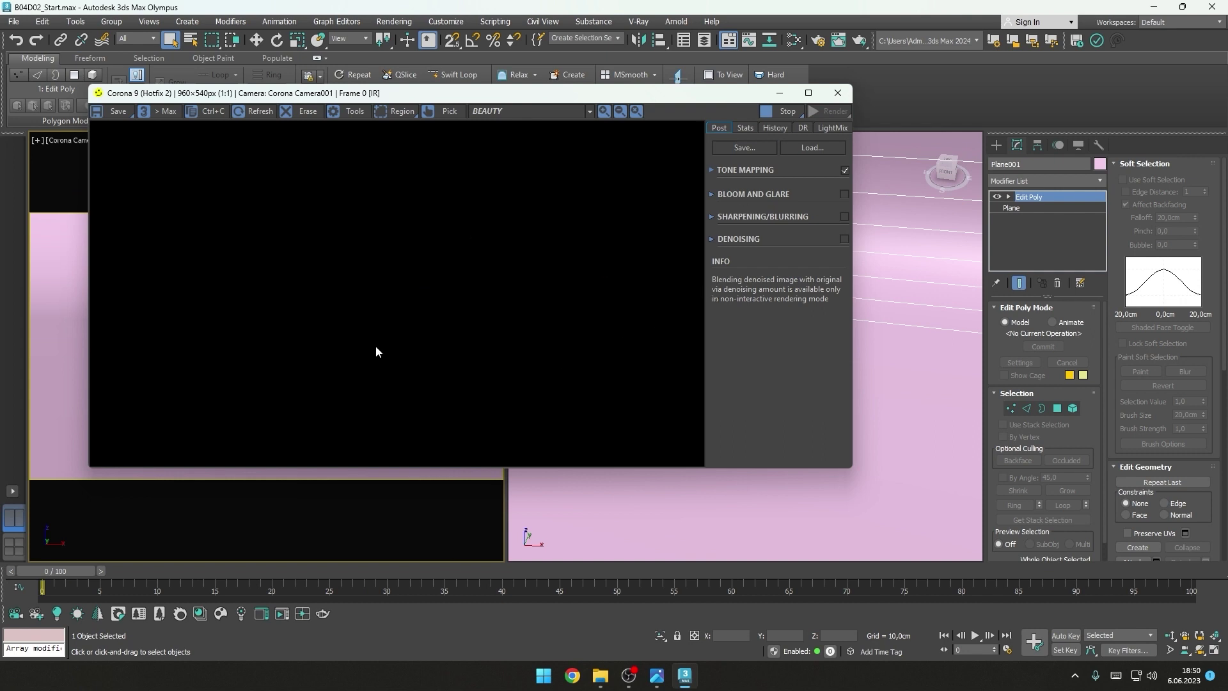
{"action": "scroll", "coordinate": [463, 355], "scroll_direction": "up", "scroll_amount": 1}
{"action": "scroll", "coordinate": [463, 355], "scroll_direction": "down", "scroll_amount": 1}
{"action": "left_click_drag", "start_coordinate": [621, 93], "coordinate": [599, 185]}
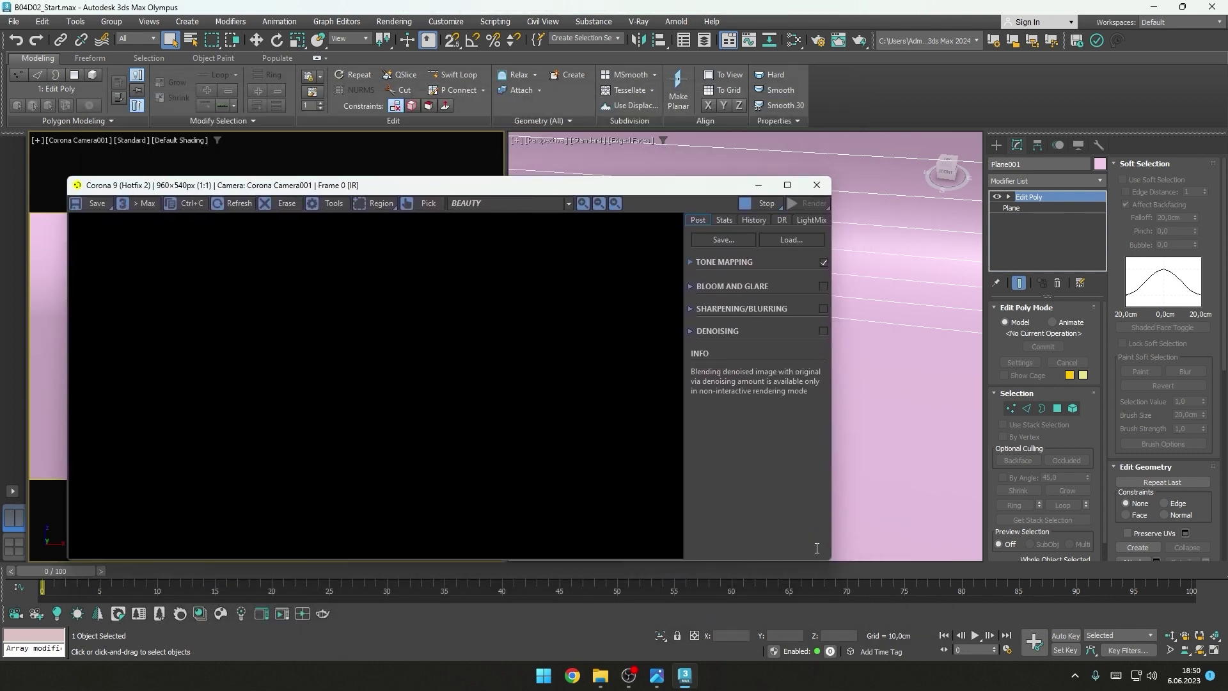
{"action": "left_click_drag", "start_coordinate": [826, 559], "coordinate": [725, 536]}
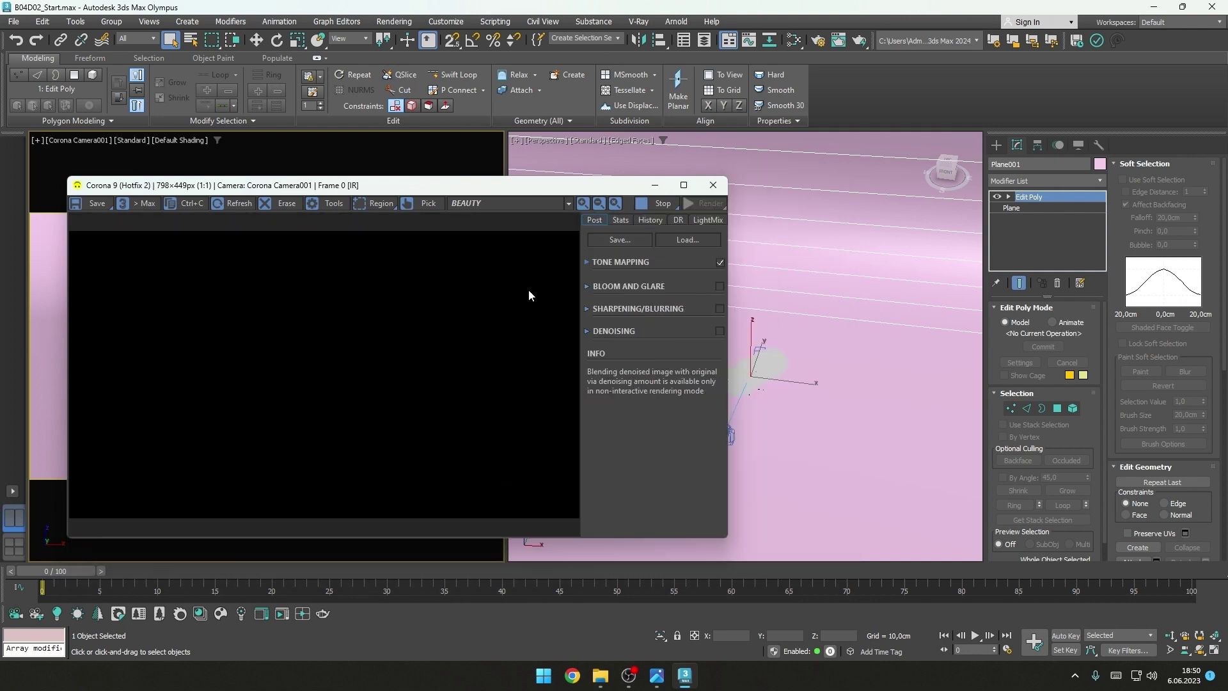
{"action": "left_click", "coordinate": [658, 202]}
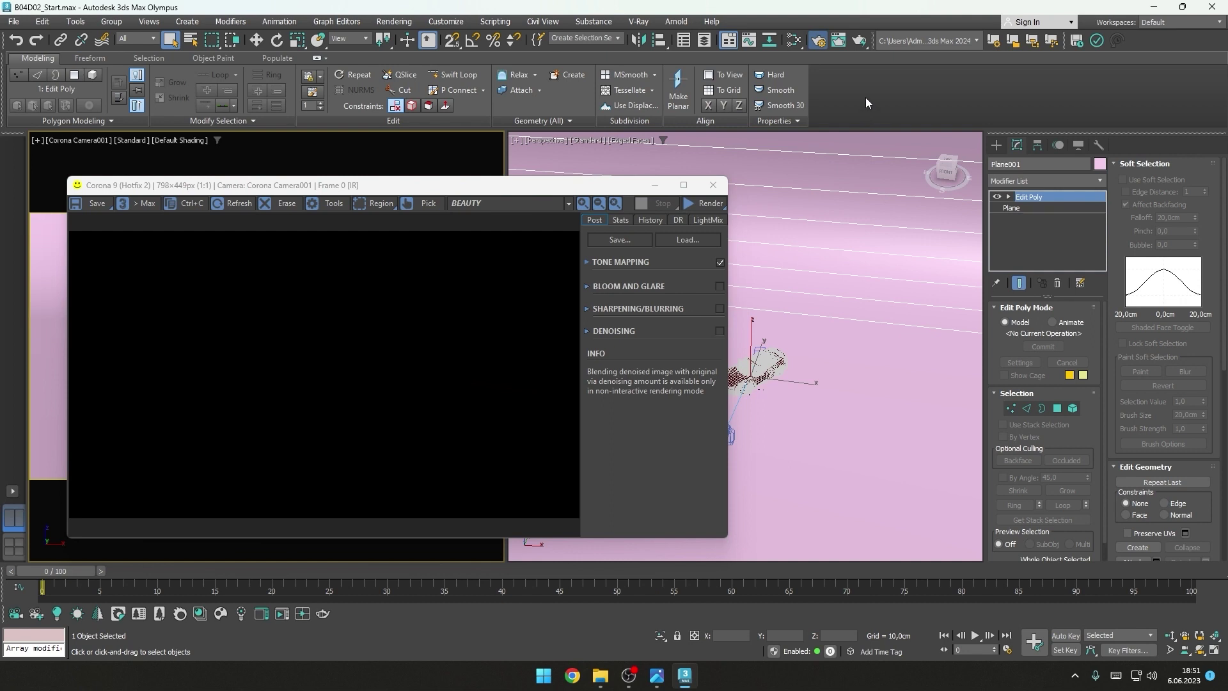
{"action": "key", "text": "F10"}
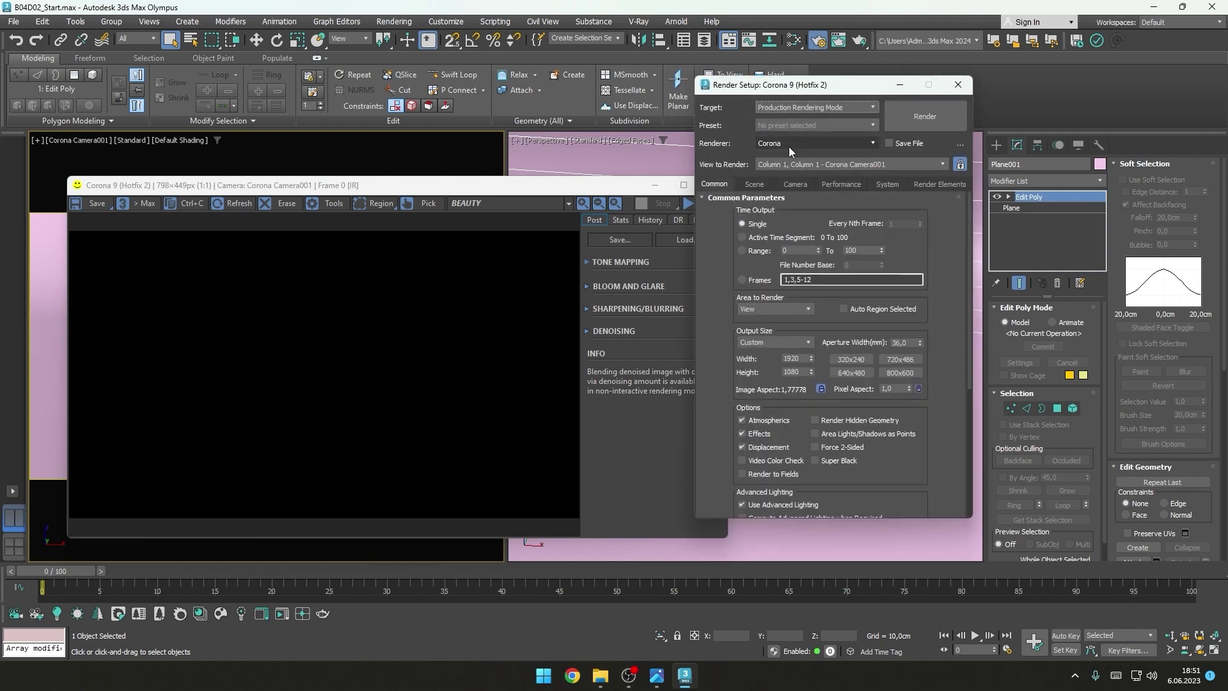
Step: Open Corona System Settings from Render Setup's System tab
{"action": "left_click", "coordinate": [887, 184]}
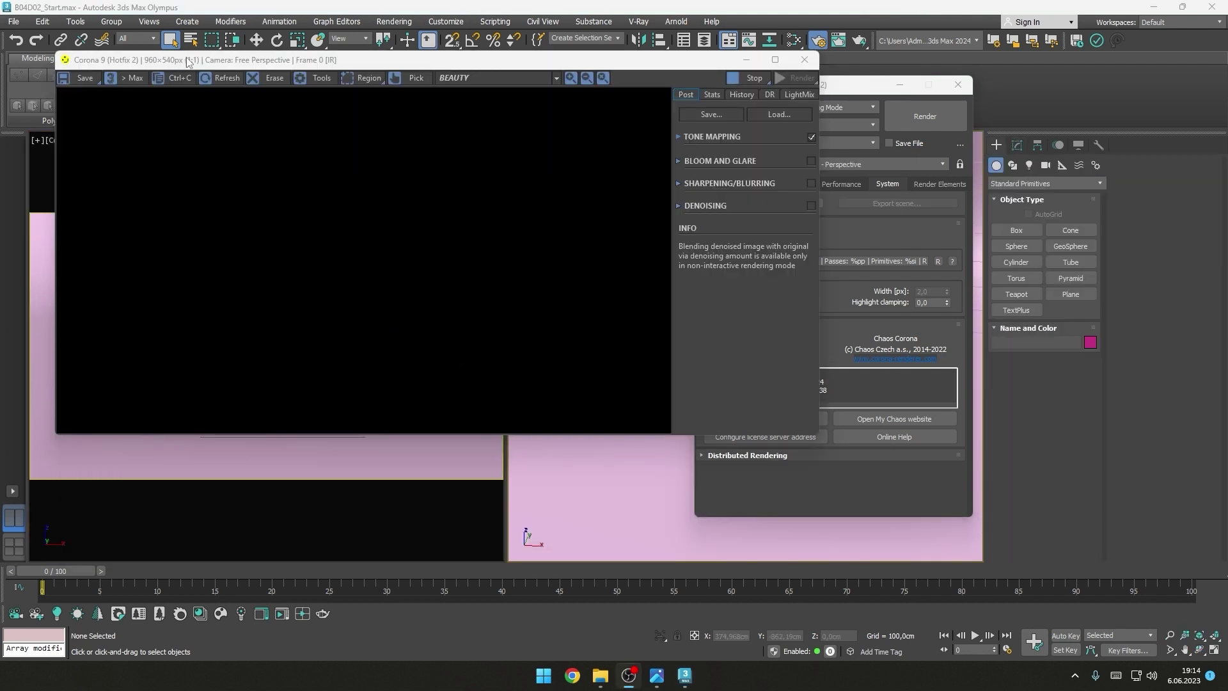
{"action": "left_click", "coordinate": [848, 91]}
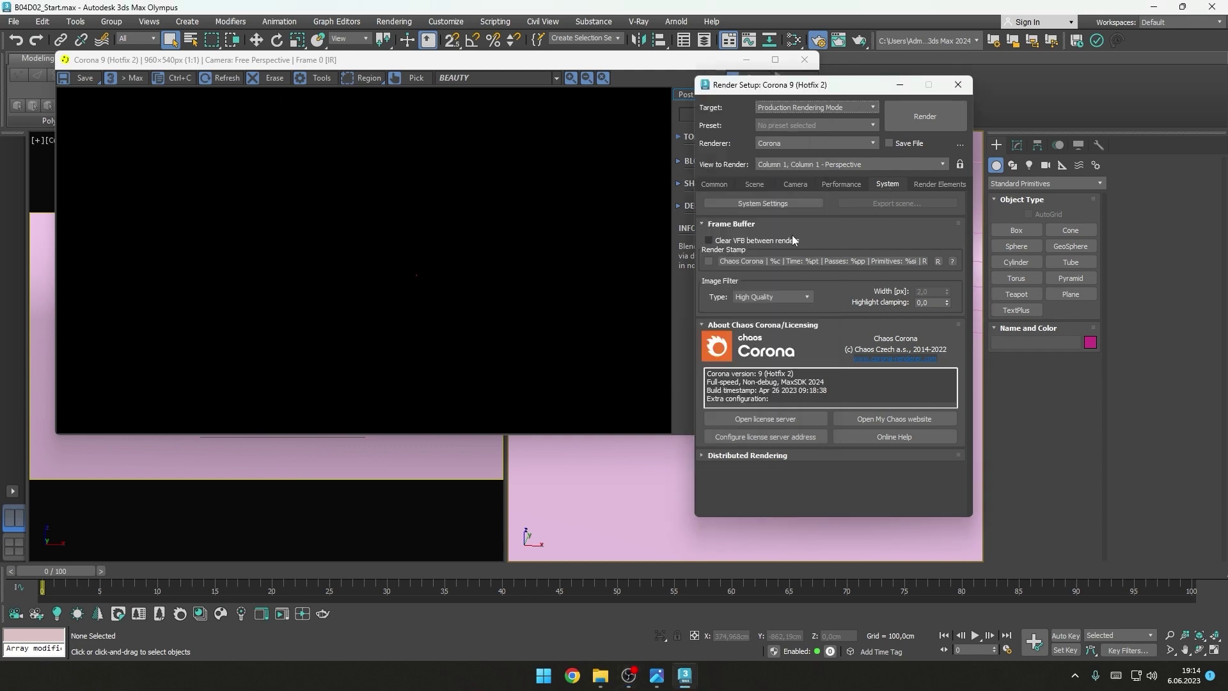
{"action": "left_click", "coordinate": [760, 203]}
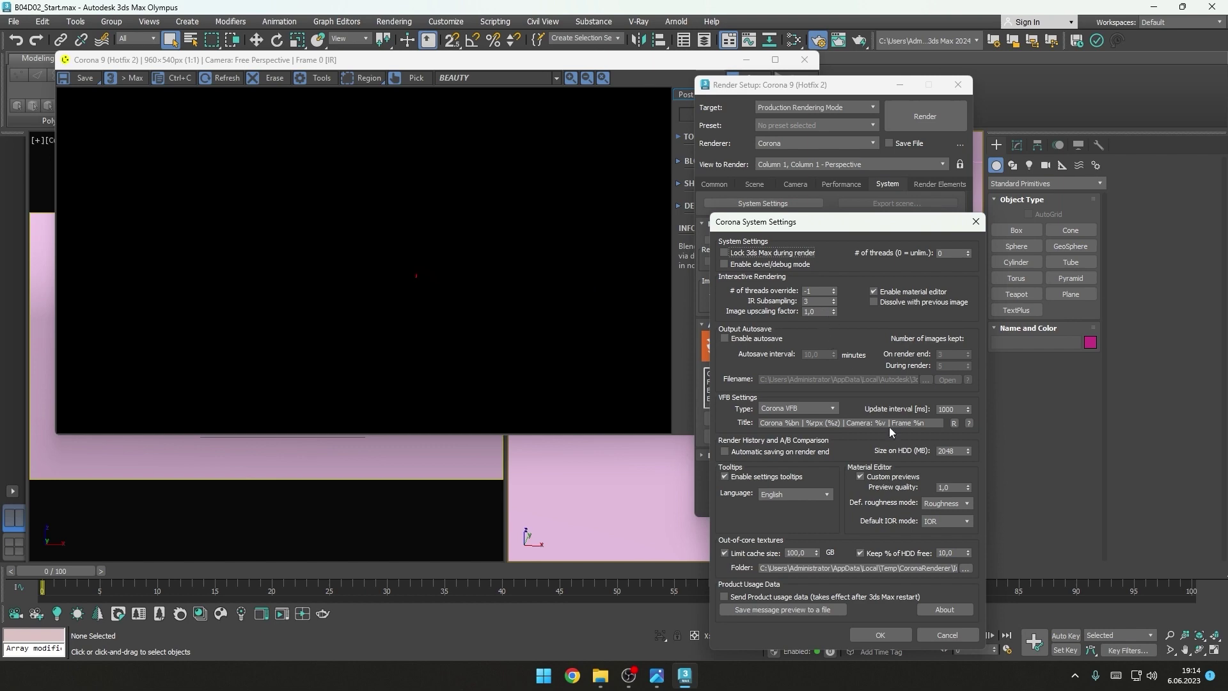
Step: Close Corona System Settings and resize the frame buffer to reveal Render Setup
{"action": "left_click", "coordinate": [881, 635]}
{"action": "left_click", "coordinate": [601, 298]}
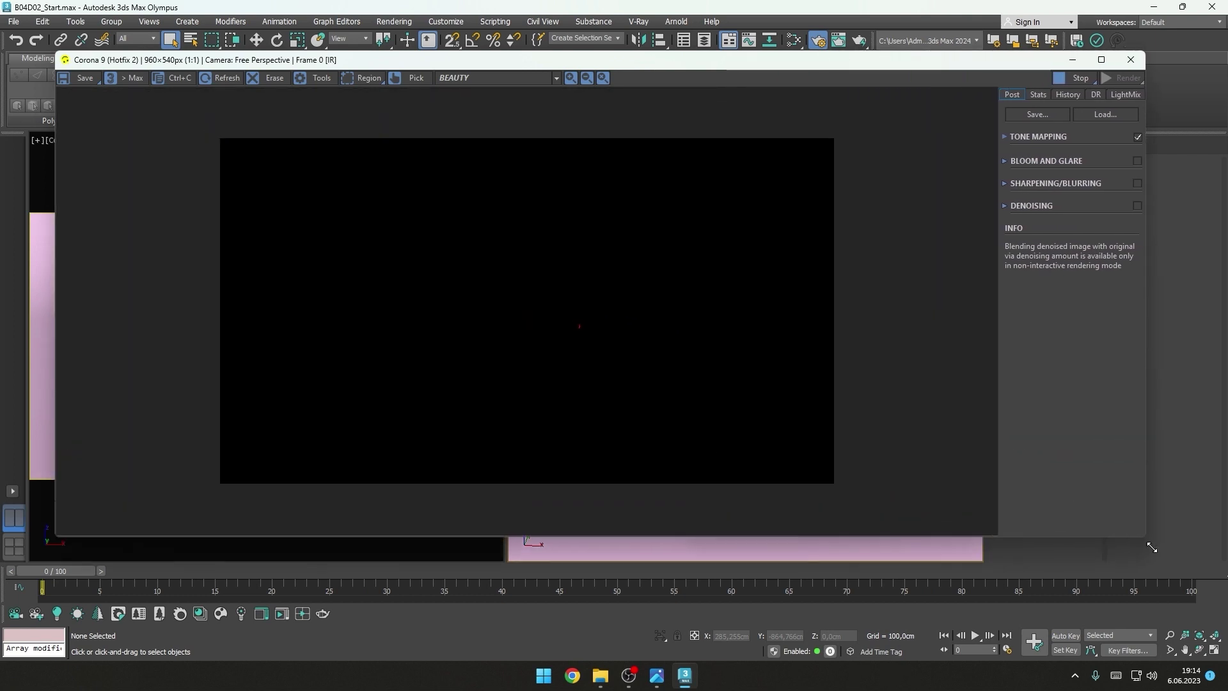
{"action": "left_click_drag", "start_coordinate": [817, 437], "coordinate": [1031, 554]}
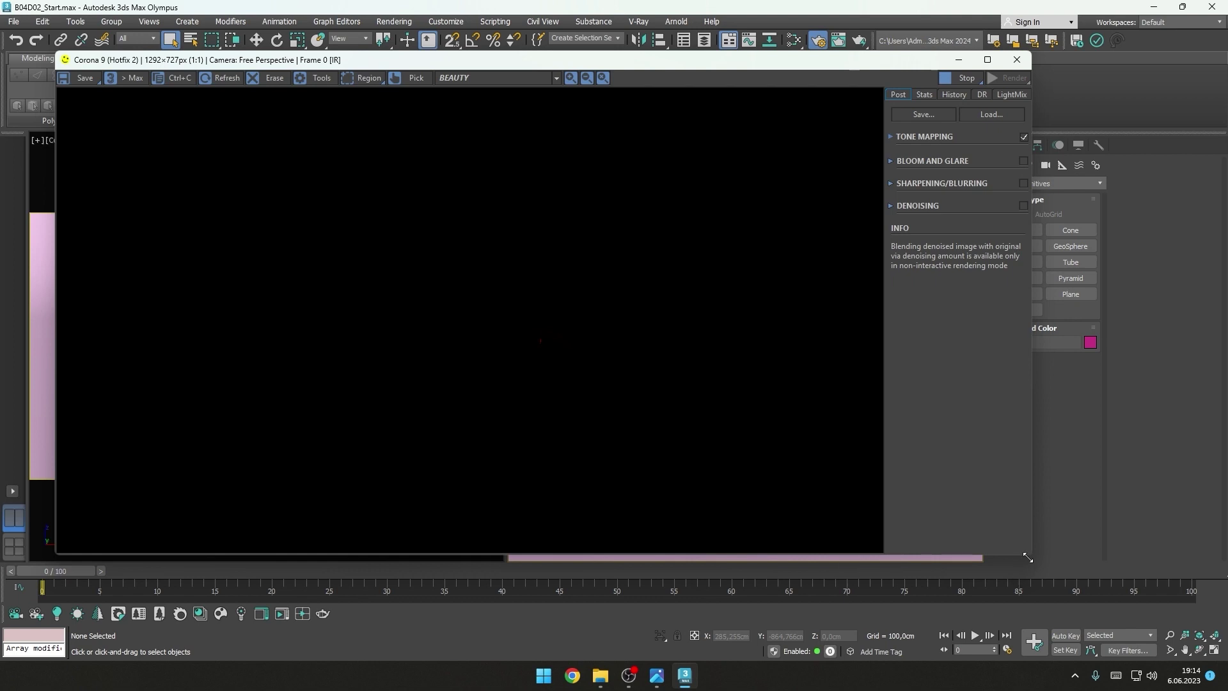
{"action": "left_click_drag", "start_coordinate": [1030, 554], "coordinate": [596, 430]}
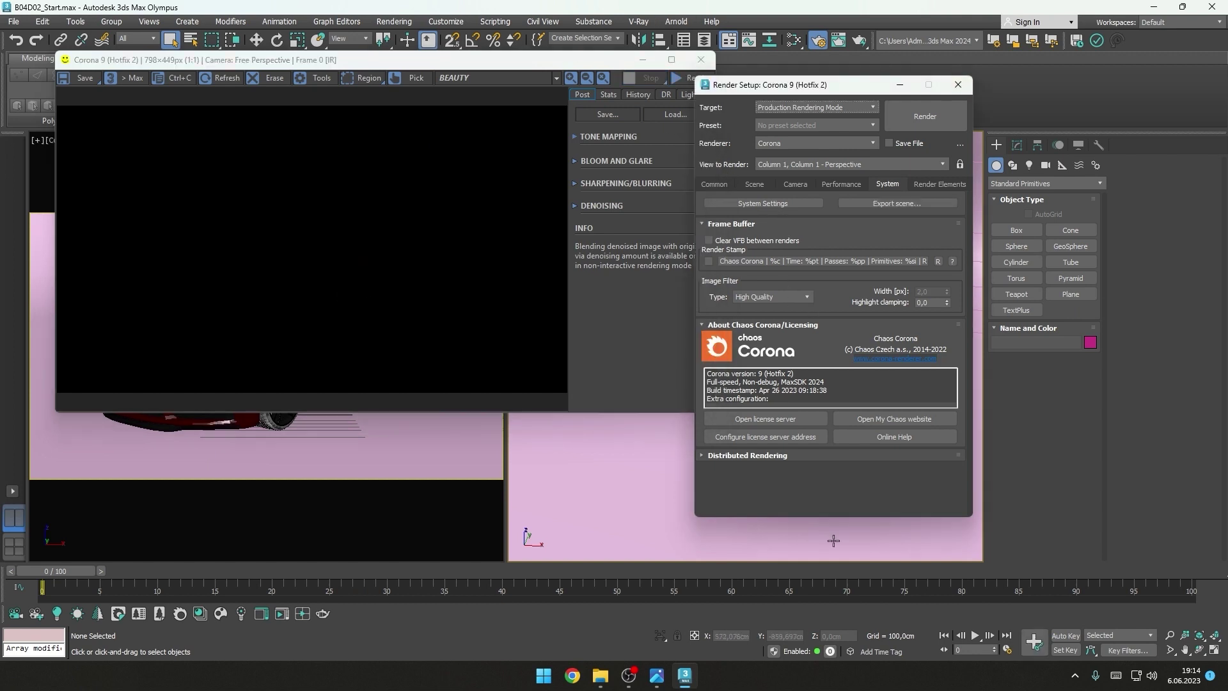
Step: Set the output size to 960 × 540 in the Common tab and start a production render
{"action": "left_click", "coordinate": [722, 181]}
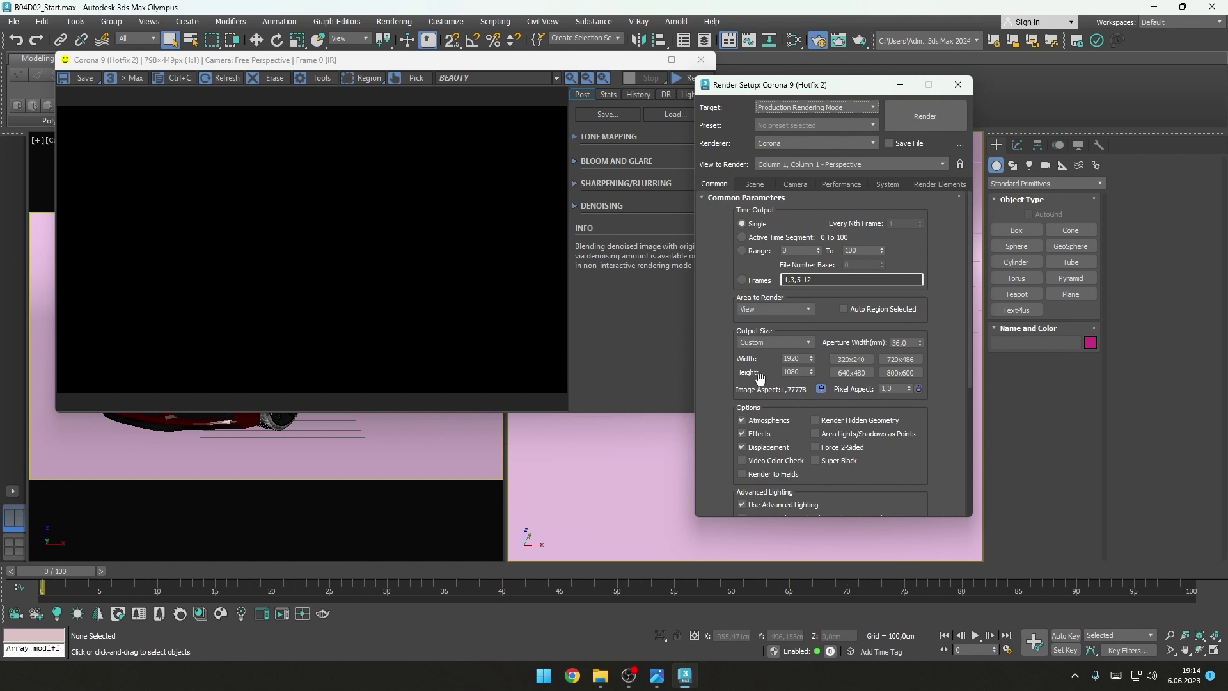
{"action": "double_click", "coordinate": [796, 373]}
{"action": "type", "text": "540"}
{"action": "left_click", "coordinate": [652, 86]}
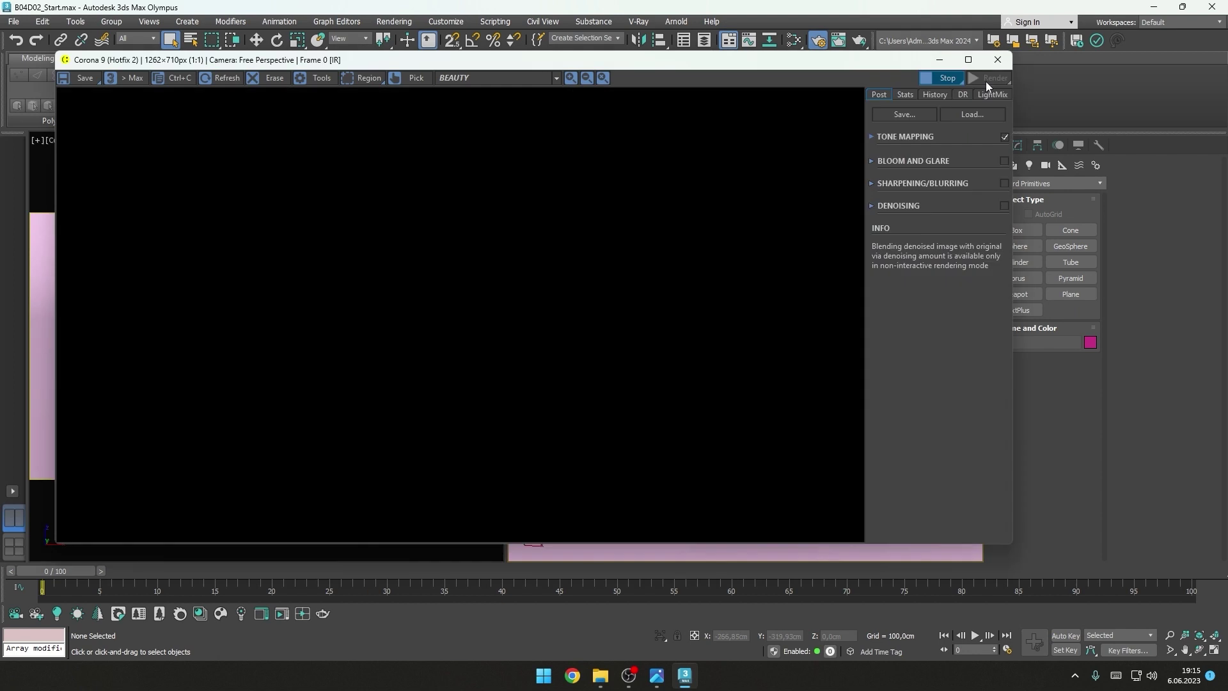
{"action": "left_click", "coordinate": [987, 78]}
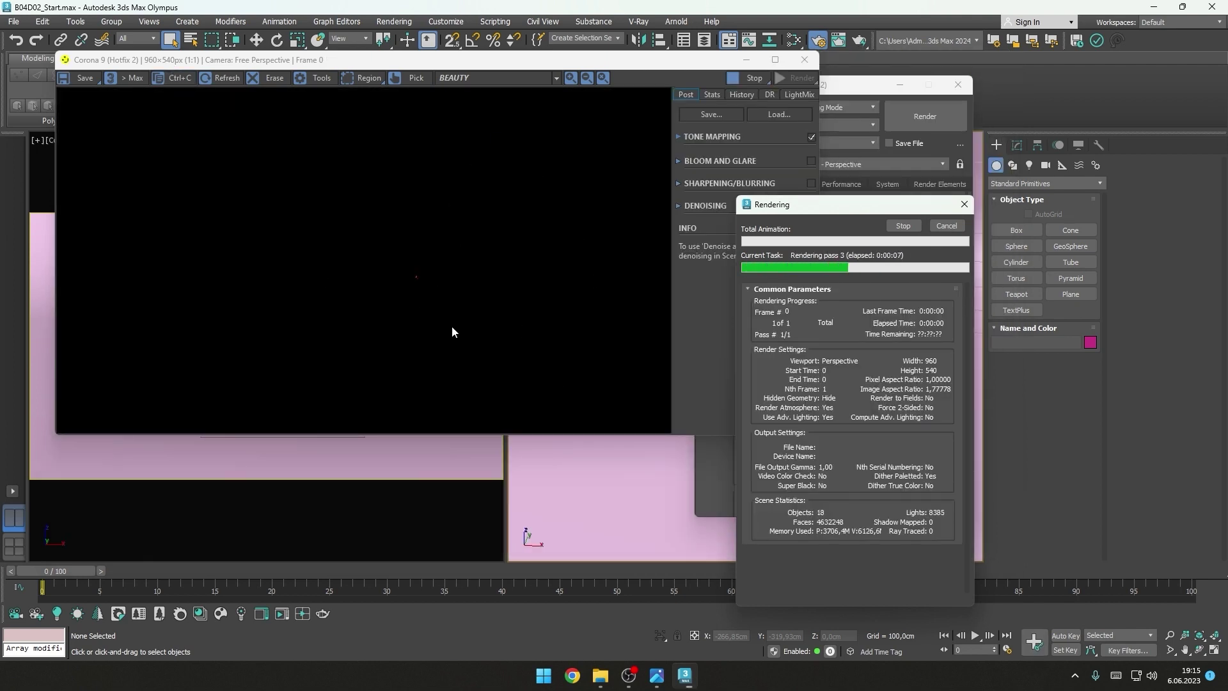
Step: Stop the production render and launch Start IR from the Corona VFB's Render dropdown
{"action": "left_click", "coordinate": [892, 221]}
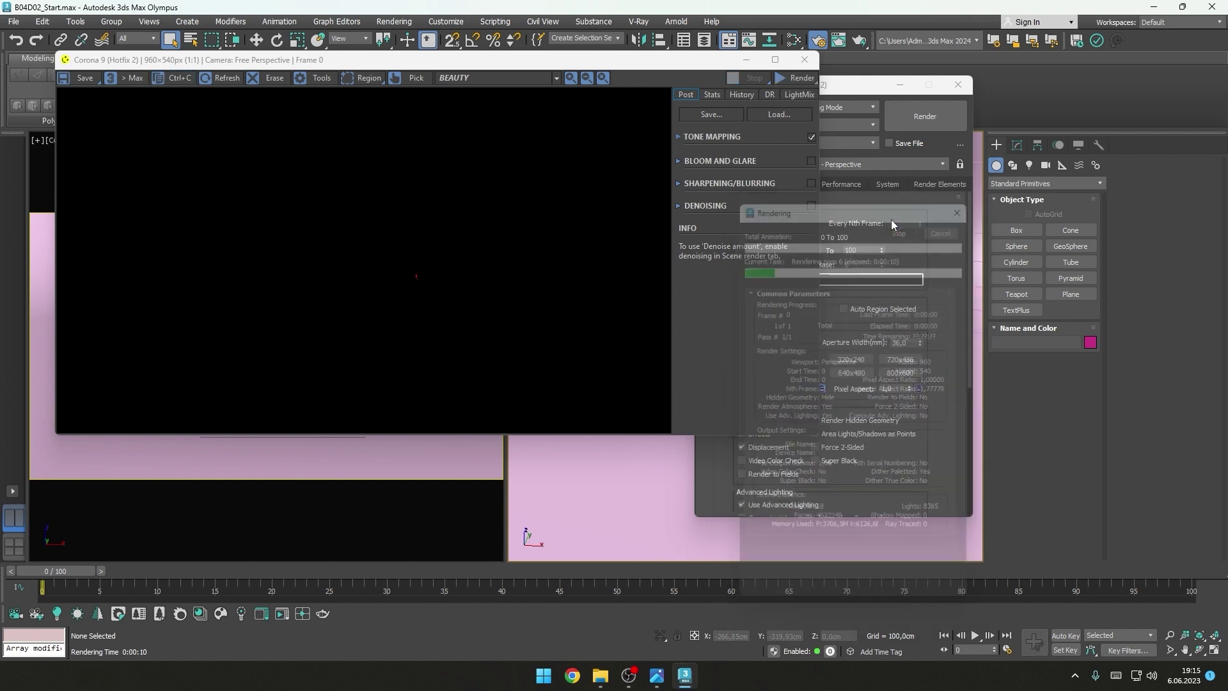
{"action": "left_click", "coordinate": [802, 79]}
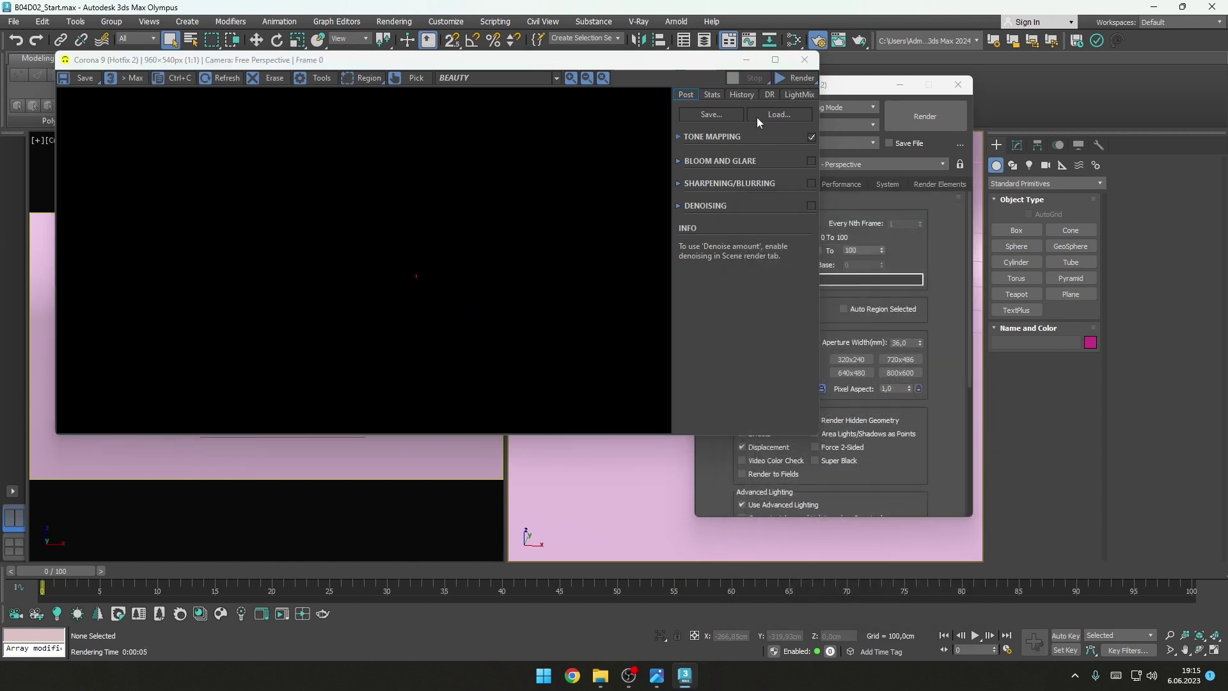
{"action": "left_click", "coordinate": [790, 79]}
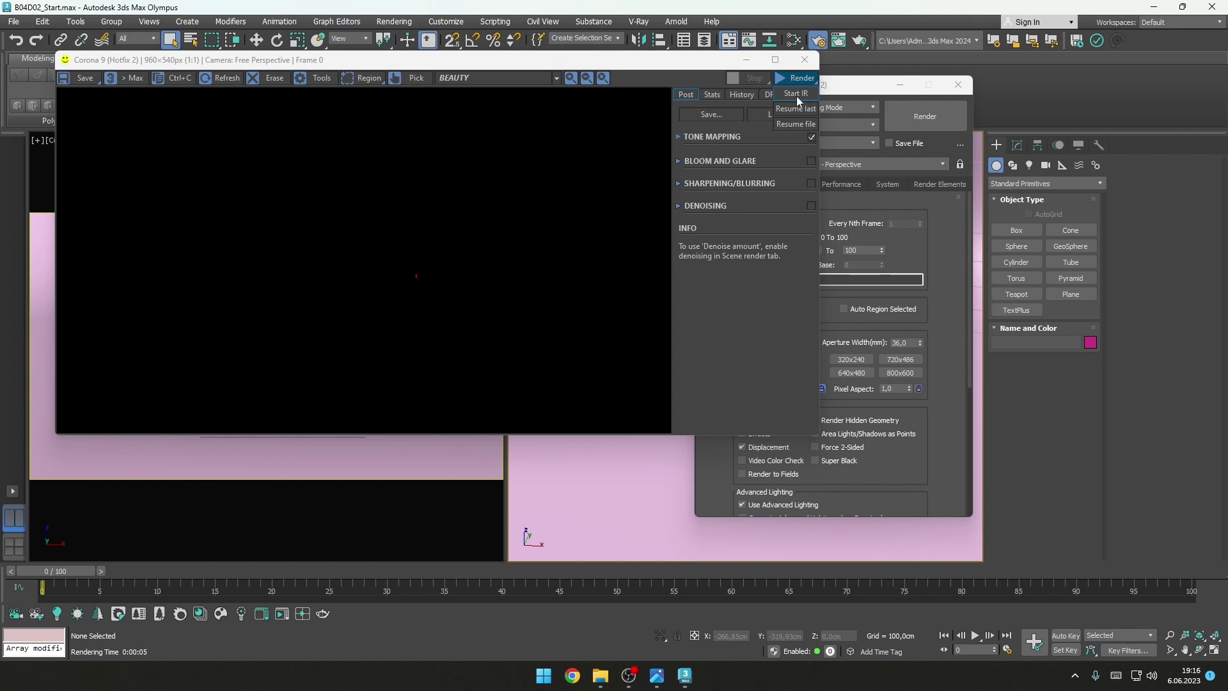
{"action": "left_click", "coordinate": [796, 93]}
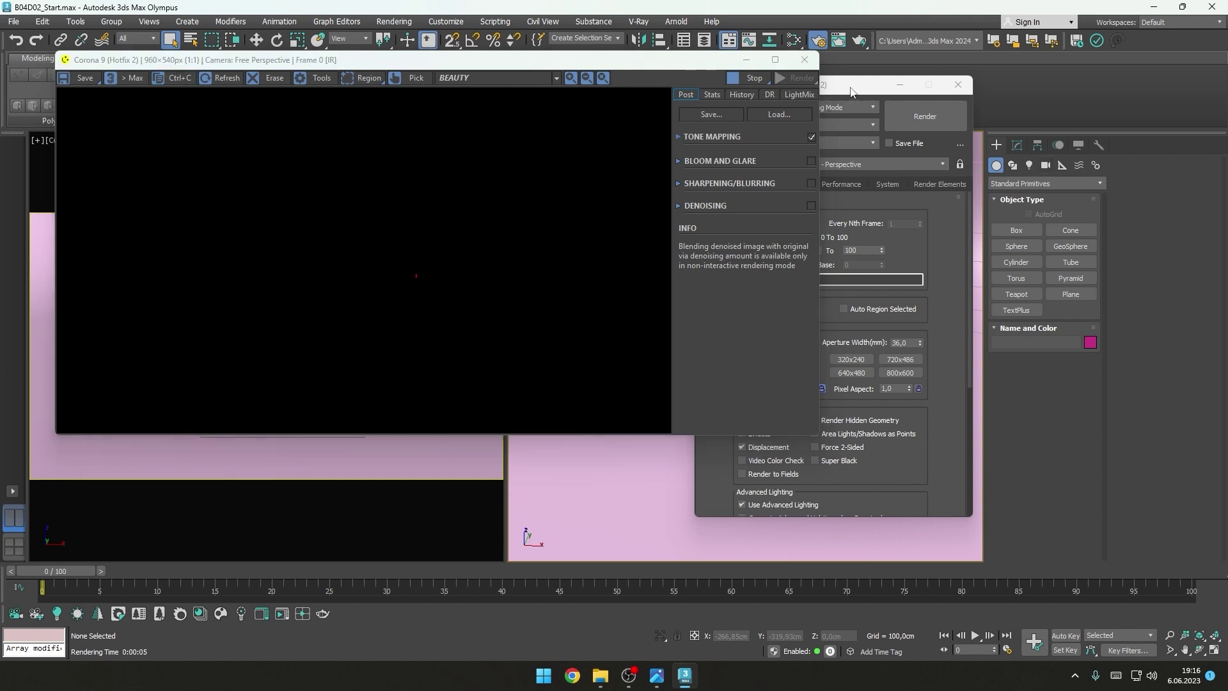
{"action": "left_click", "coordinate": [826, 113]}
Step: Close Render Setup and angle the perspective view toward the floor
{"action": "left_click", "coordinate": [818, 39]}
{"action": "mouse_move", "coordinate": [918, 307]}
{"action": "middle_mouse_down", "text": "alt"}
{"action": "mouse_move", "coordinate": [877, 405]}
{"action": "mouse_move", "coordinate": [926, 412]}
{"action": "middle_mouse_up", "text": "alt"}
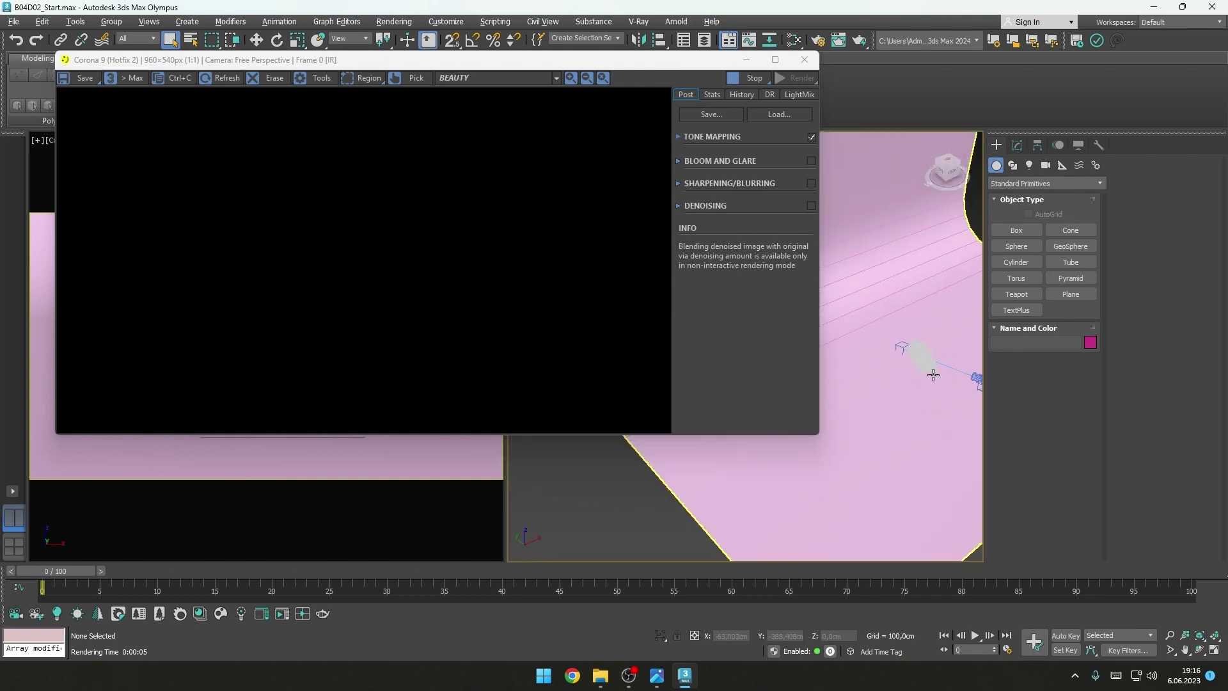
{"action": "left_click_drag", "start_coordinate": [489, 61], "coordinate": [438, 48]}
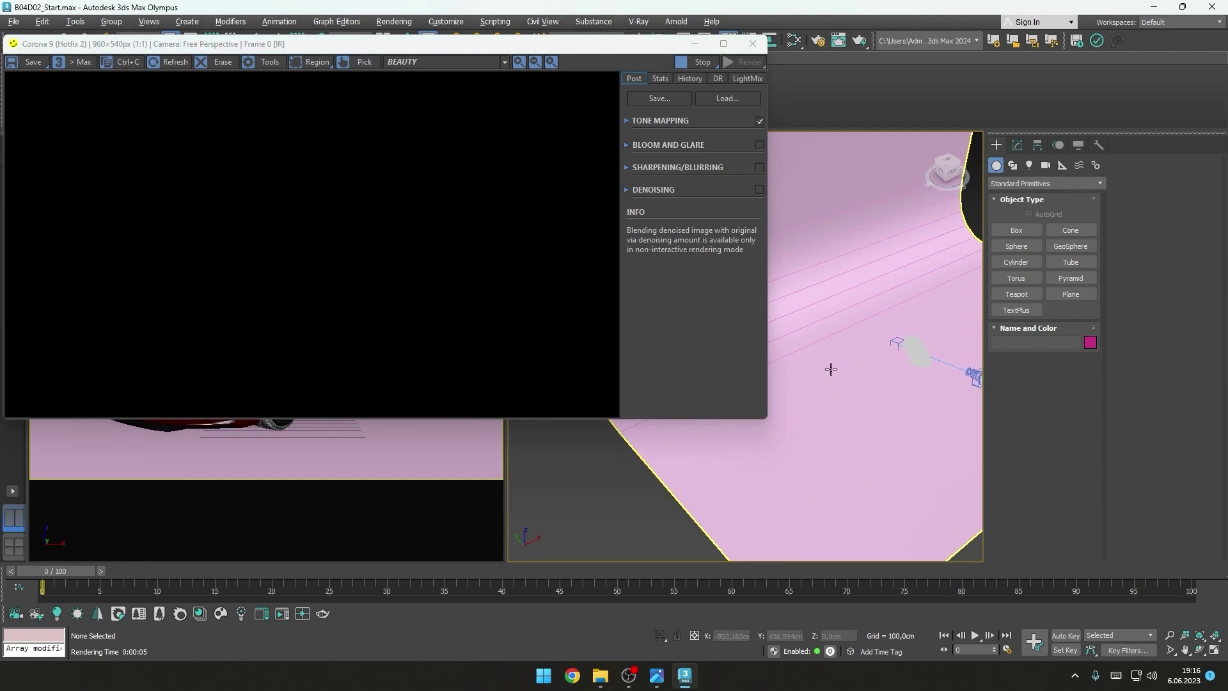
Step: Change the Environment background colour from black to white
{"action": "key", "text": "8"}
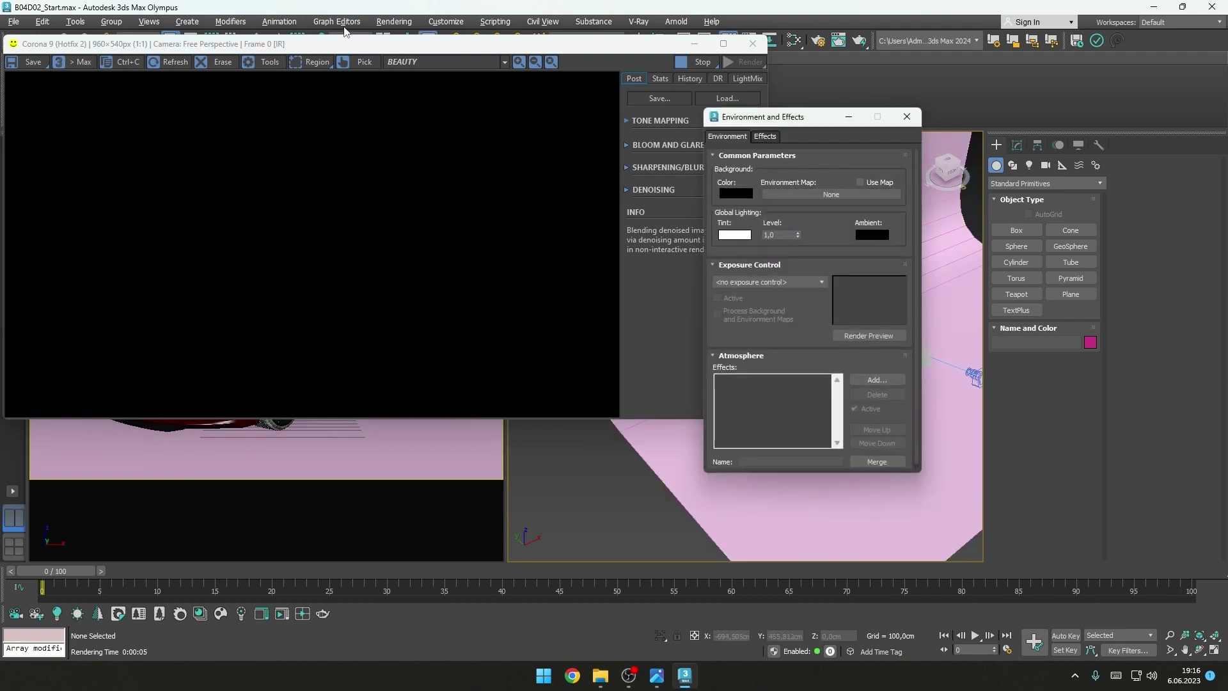
{"action": "left_click", "coordinate": [393, 21]}
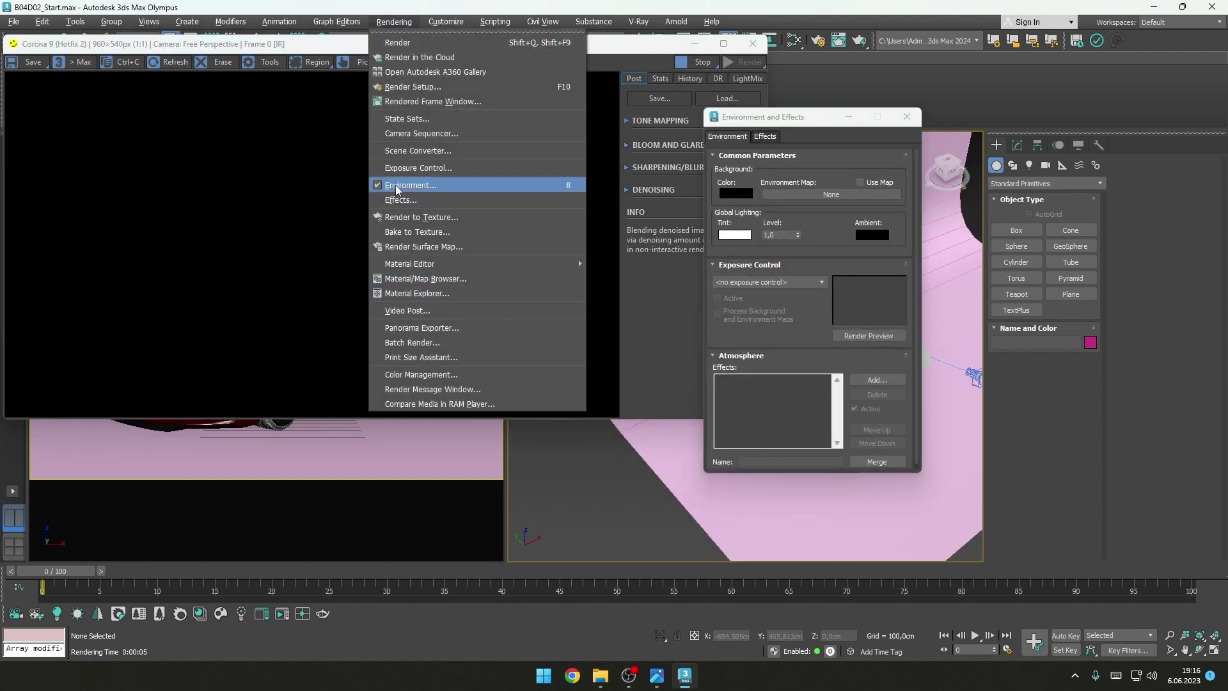
{"action": "left_click", "coordinate": [802, 127]}
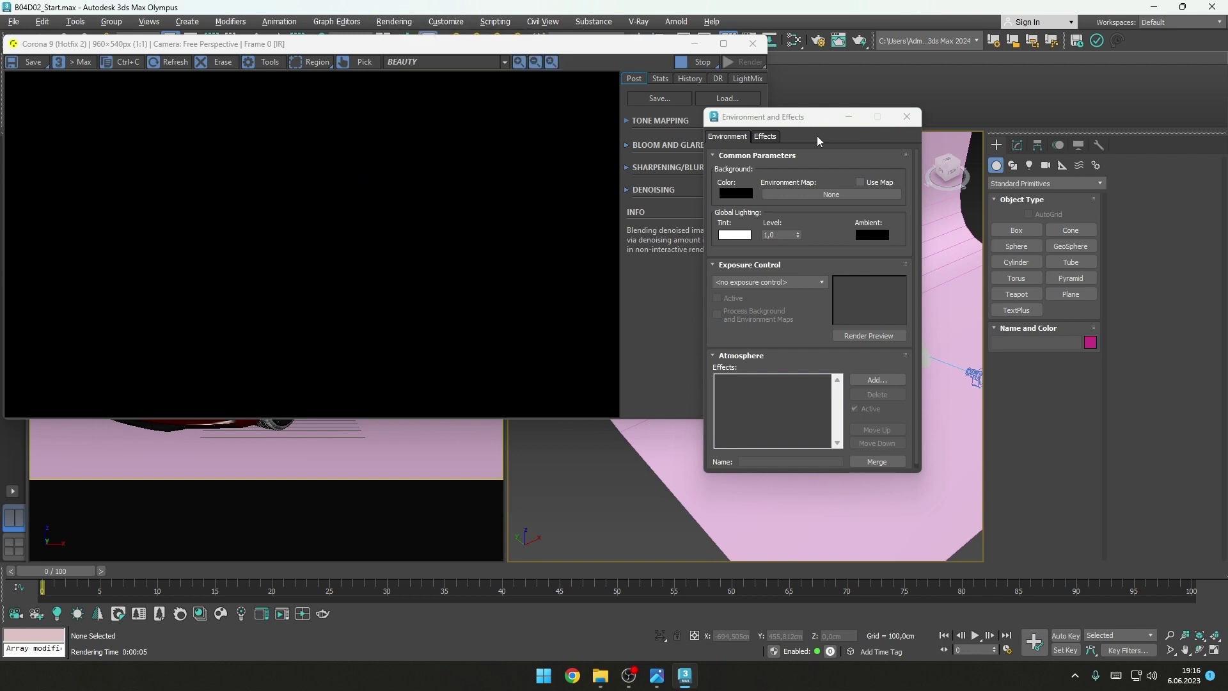
{"action": "left_click", "coordinate": [735, 192]}
{"action": "left_click_drag", "start_coordinate": [559, 129], "coordinate": [646, 129]}
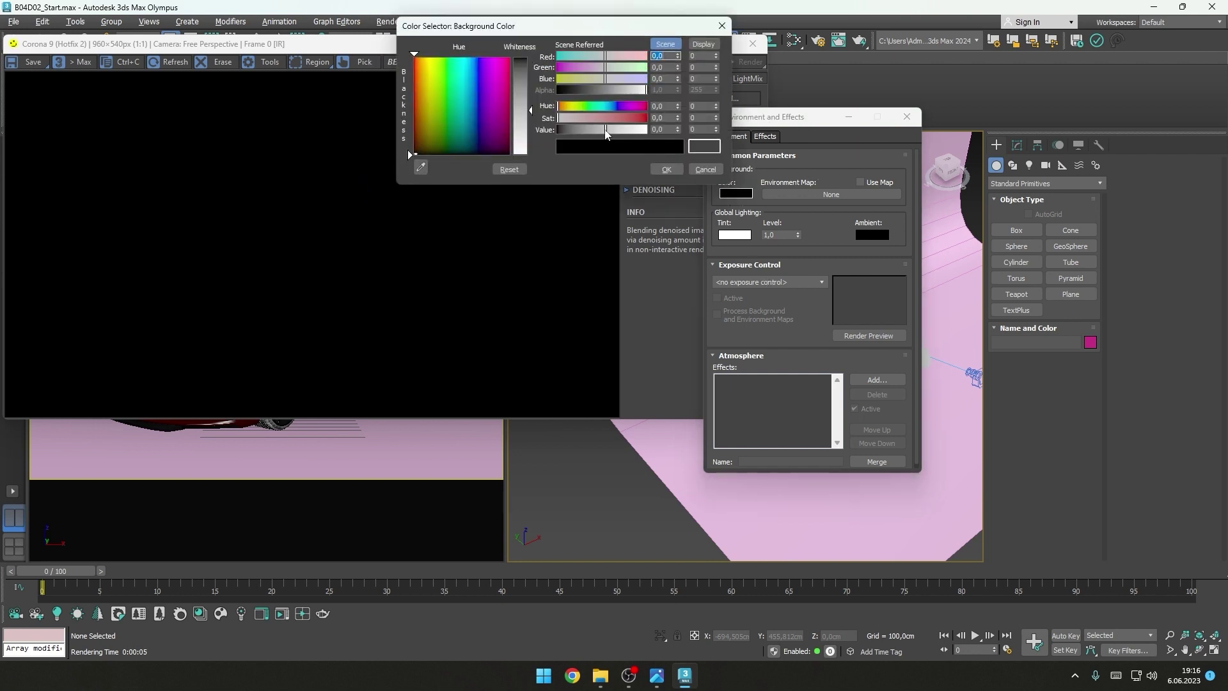
{"action": "left_click", "coordinate": [666, 169]}
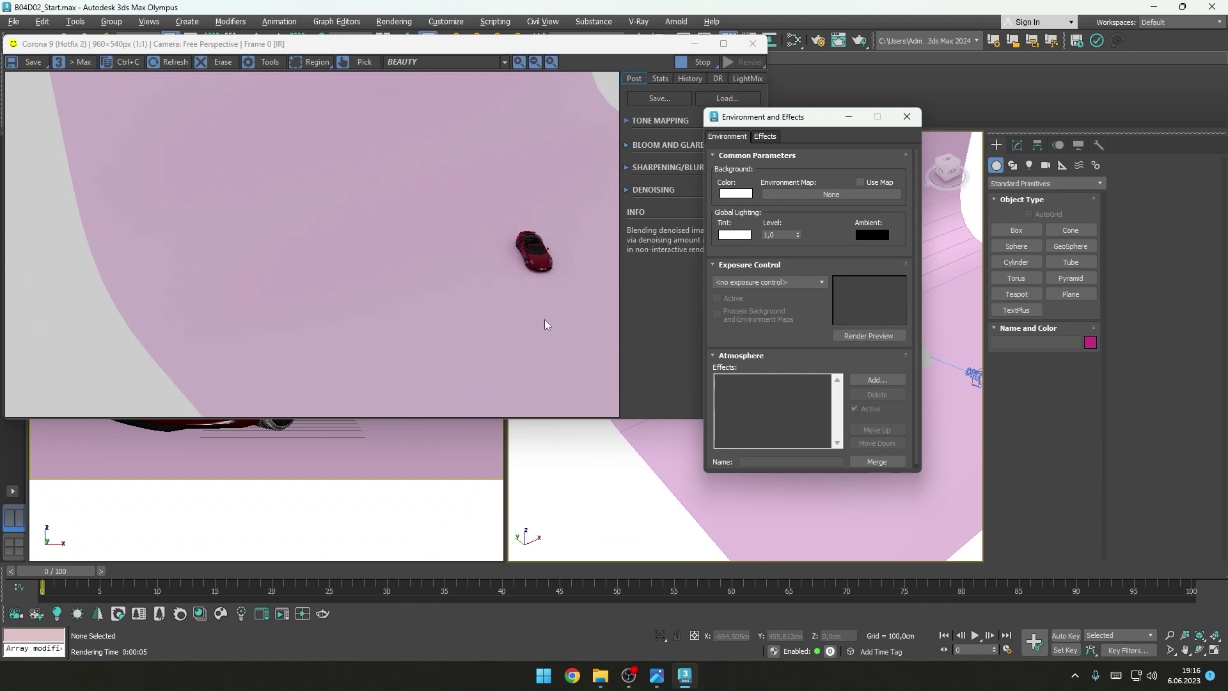
{"action": "left_click", "coordinate": [906, 116]}
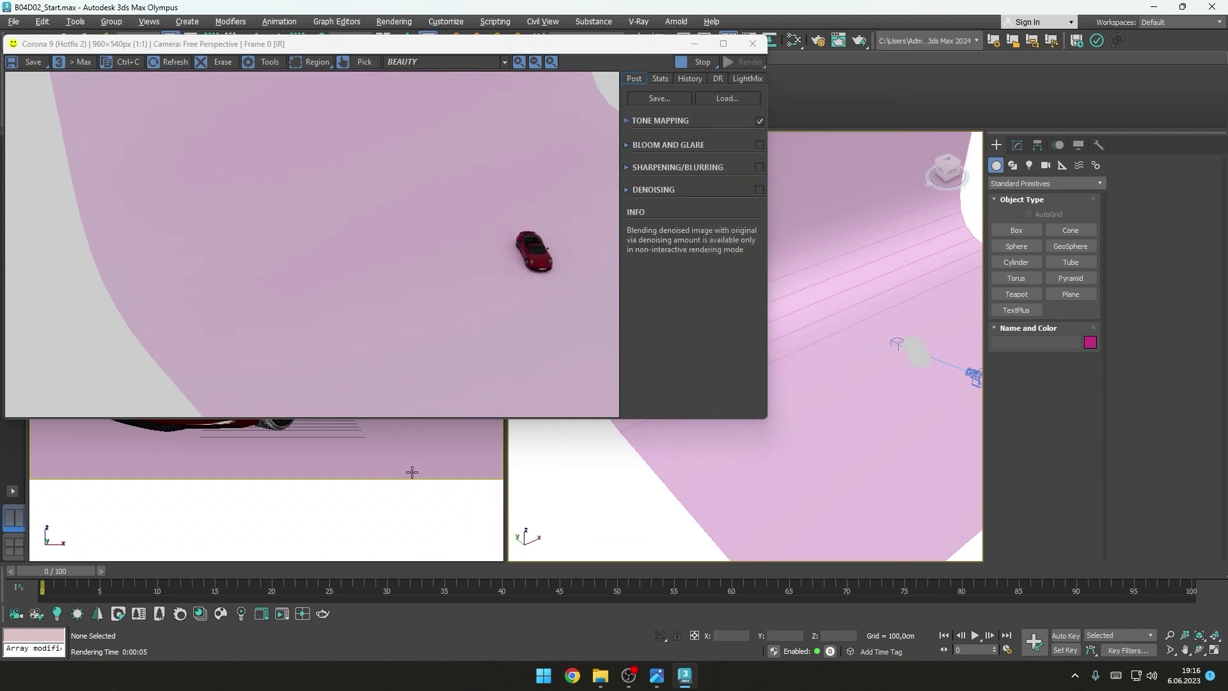
{"action": "mouse_move", "coordinate": [433, 49]}
{"action": "left_mouse_down"}
{"action": "mouse_move", "coordinate": [862, 134]}
{"action": "mouse_move", "coordinate": [856, 188]}
{"action": "left_mouse_up"}
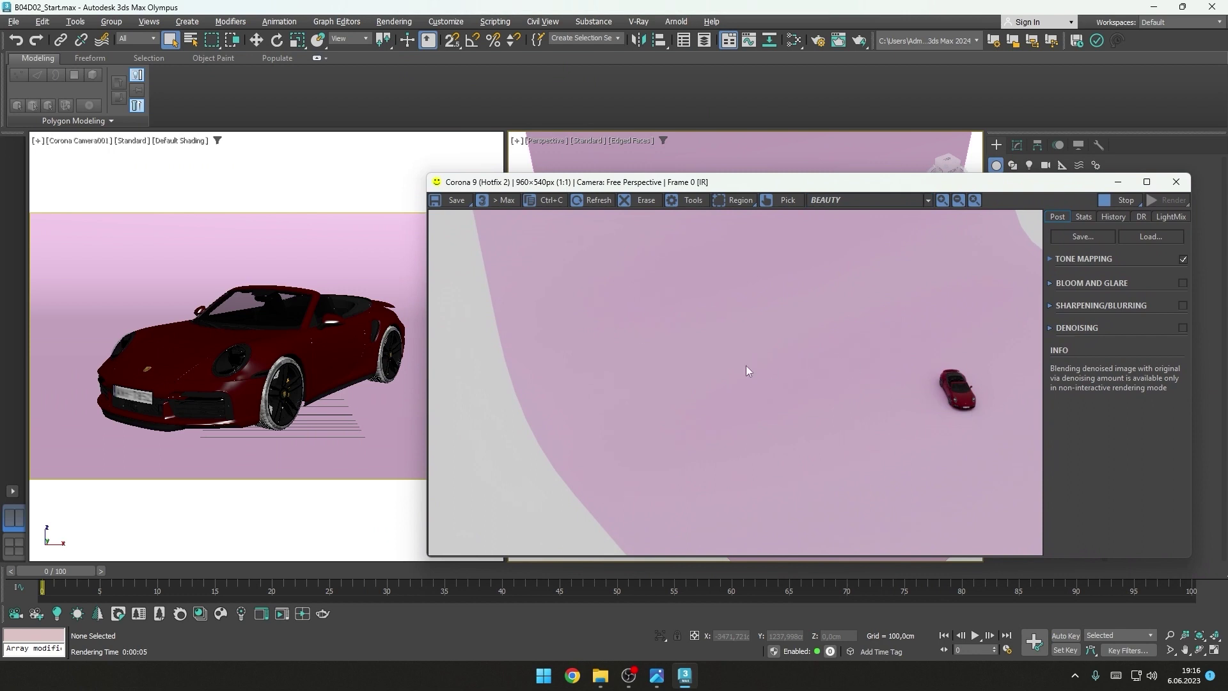
Step: Make Corona Camera001 the IR view and confirm View to Render in Render Setup
{"action": "left_click", "coordinate": [228, 258]}
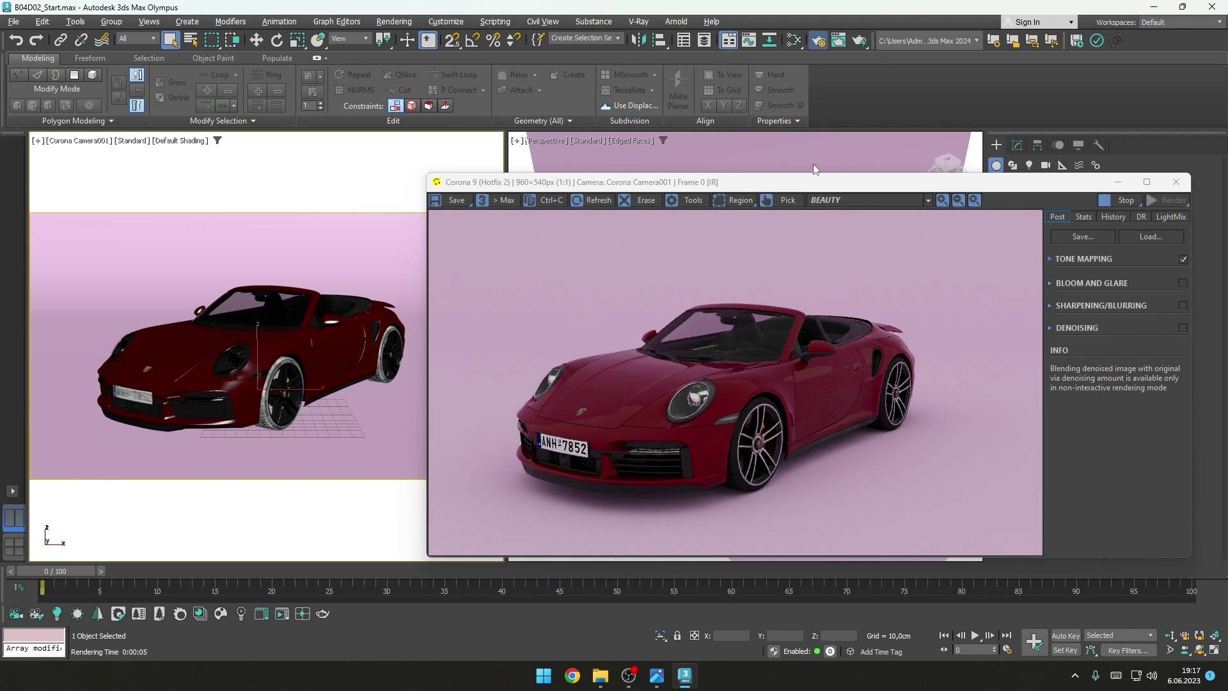
{"action": "key", "text": "F10"}
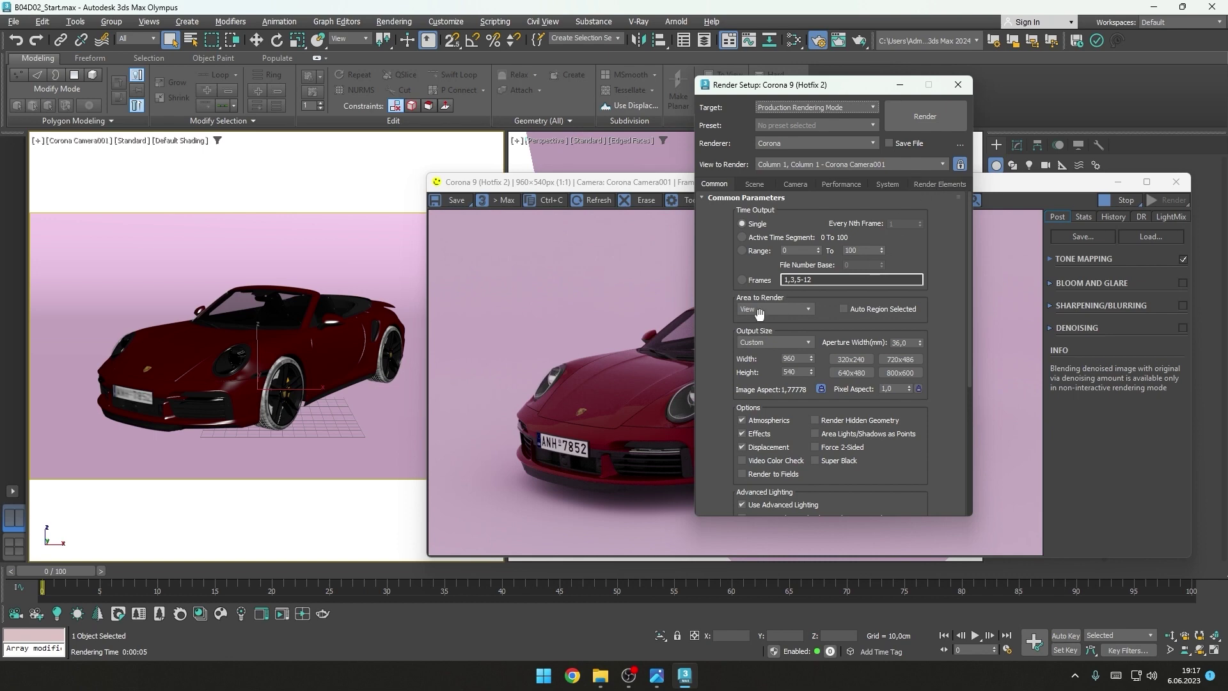
{"action": "left_click", "coordinate": [957, 86]}
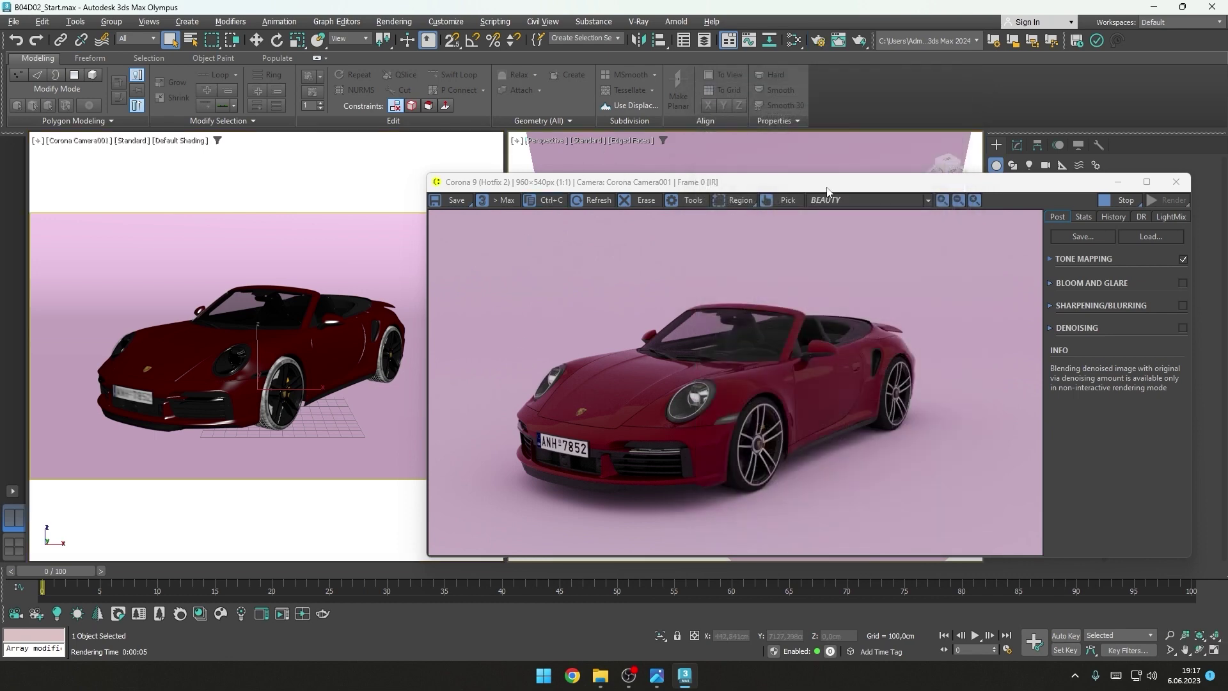
{"action": "mouse_move", "coordinate": [827, 187]}
{"action": "left_mouse_down"}
{"action": "mouse_move", "coordinate": [430, 58]}
{"action": "mouse_move", "coordinate": [420, 41]}
{"action": "left_mouse_up"}
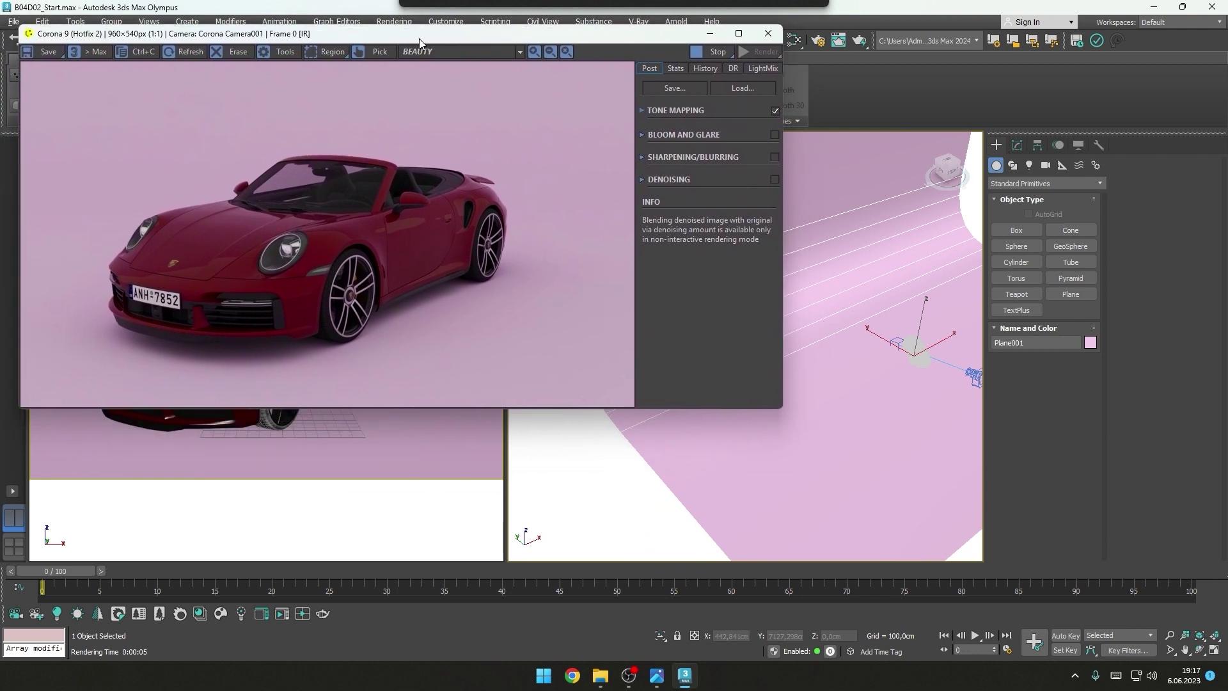
{"action": "middle_click_drag", "start_coordinate": [861, 355], "coordinate": [864, 370], "text": "alt"}
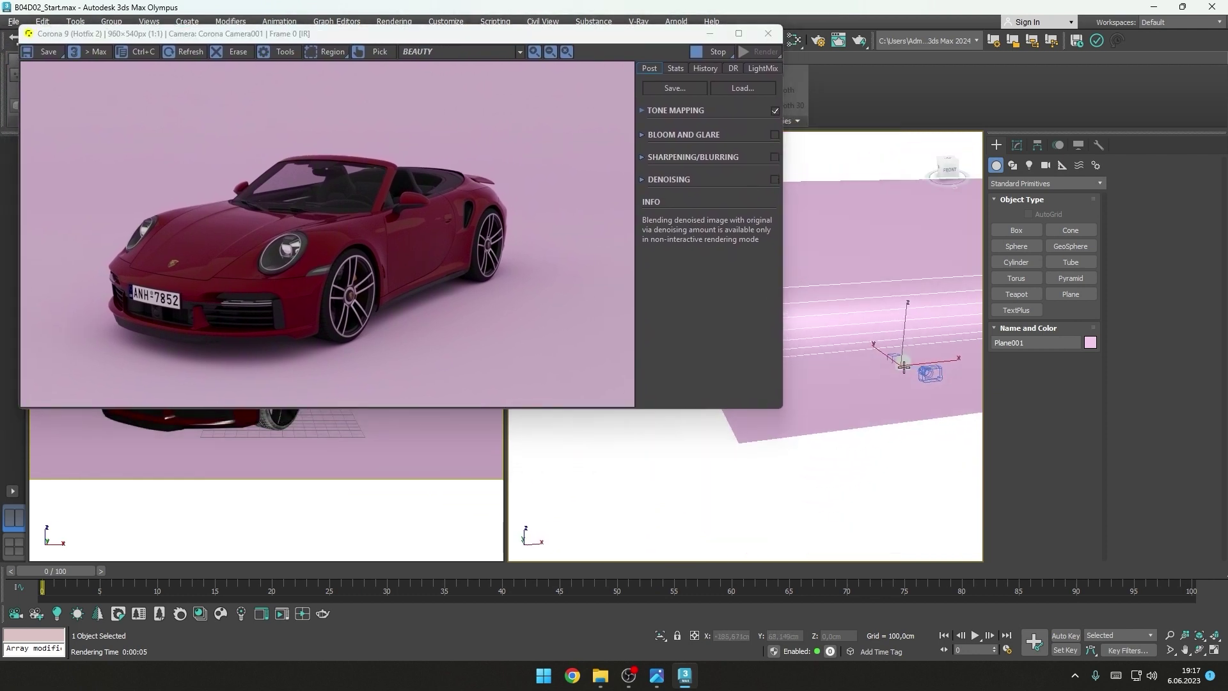
{"action": "scroll", "coordinate": [864, 370], "scroll_direction": "up", "scroll_amount": 2}
{"action": "scroll", "coordinate": [863, 370], "scroll_direction": "up", "scroll_amount": 2}
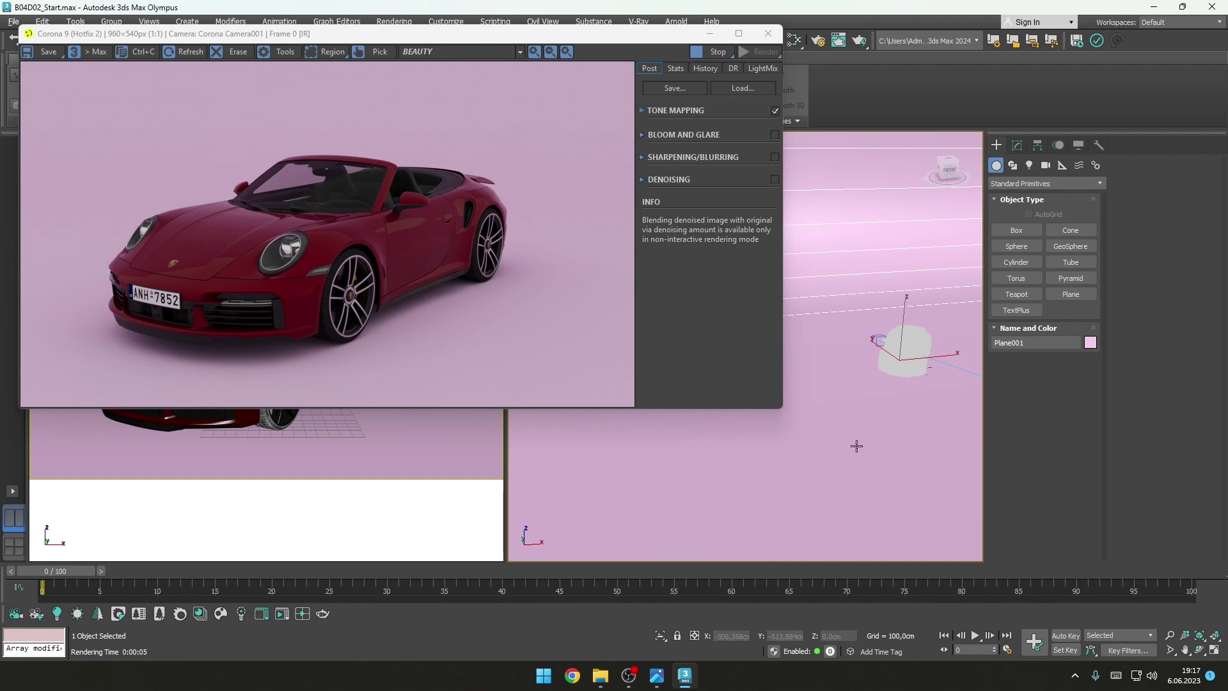
{"action": "key", "text": "m"}
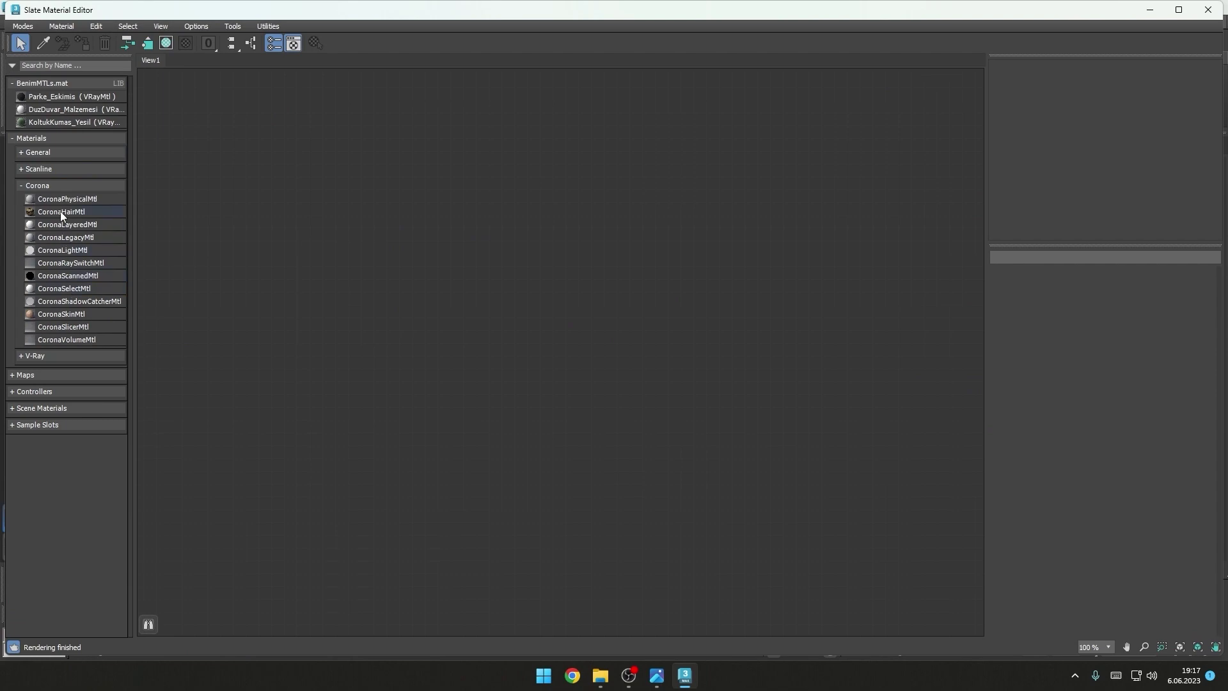
Step: Create a CoronaPhysicalMtl node and assign it to the floor plane
{"action": "left_click_drag", "start_coordinate": [540, 222], "coordinate": [541, 224]}
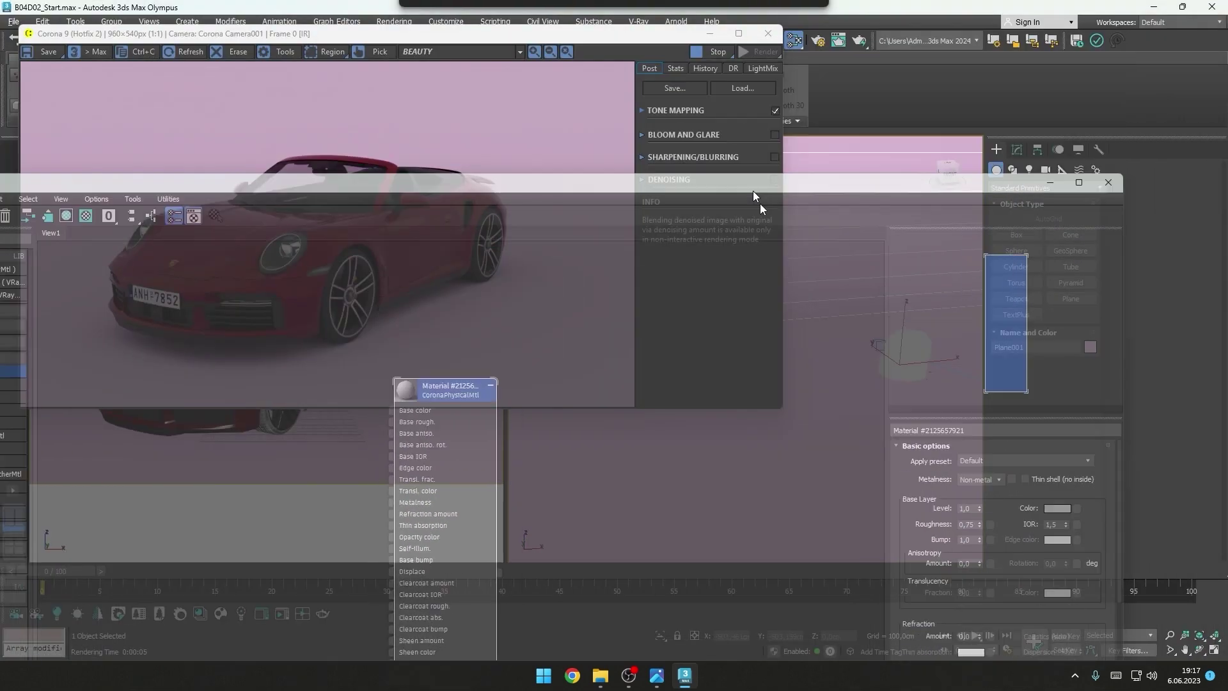
{"action": "left_click_drag", "start_coordinate": [855, 19], "coordinate": [896, 365]}
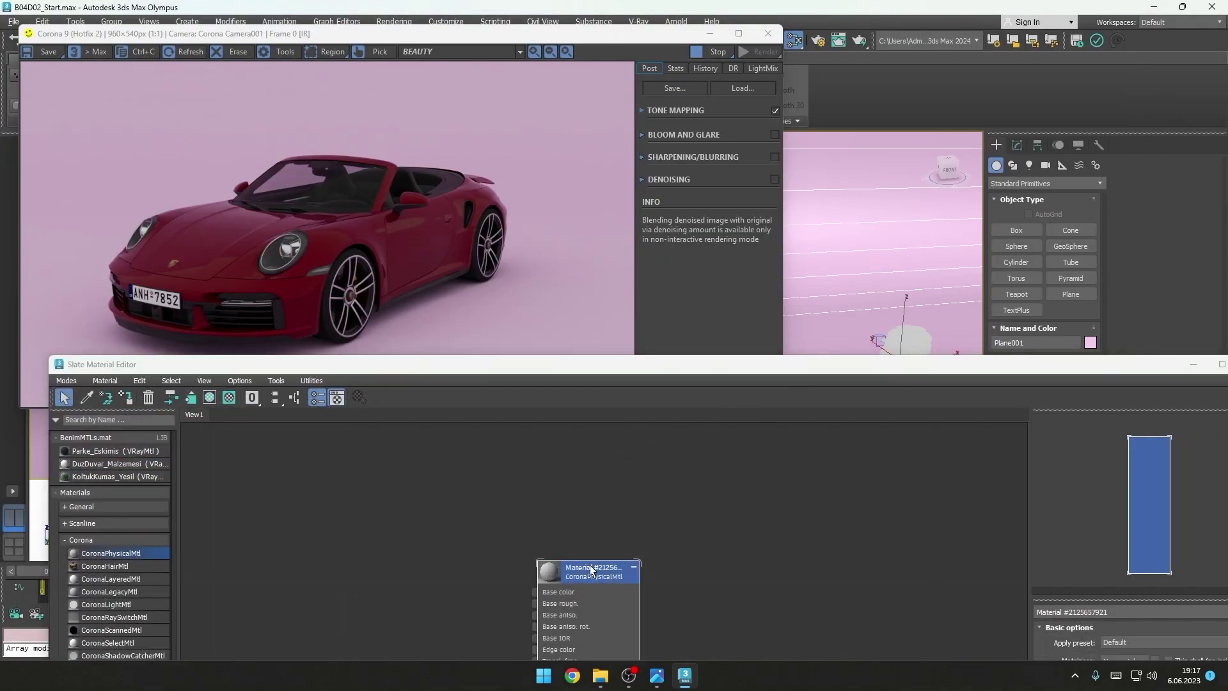
{"action": "right_click", "coordinate": [590, 567]}
{"action": "left_click", "coordinate": [647, 225]}
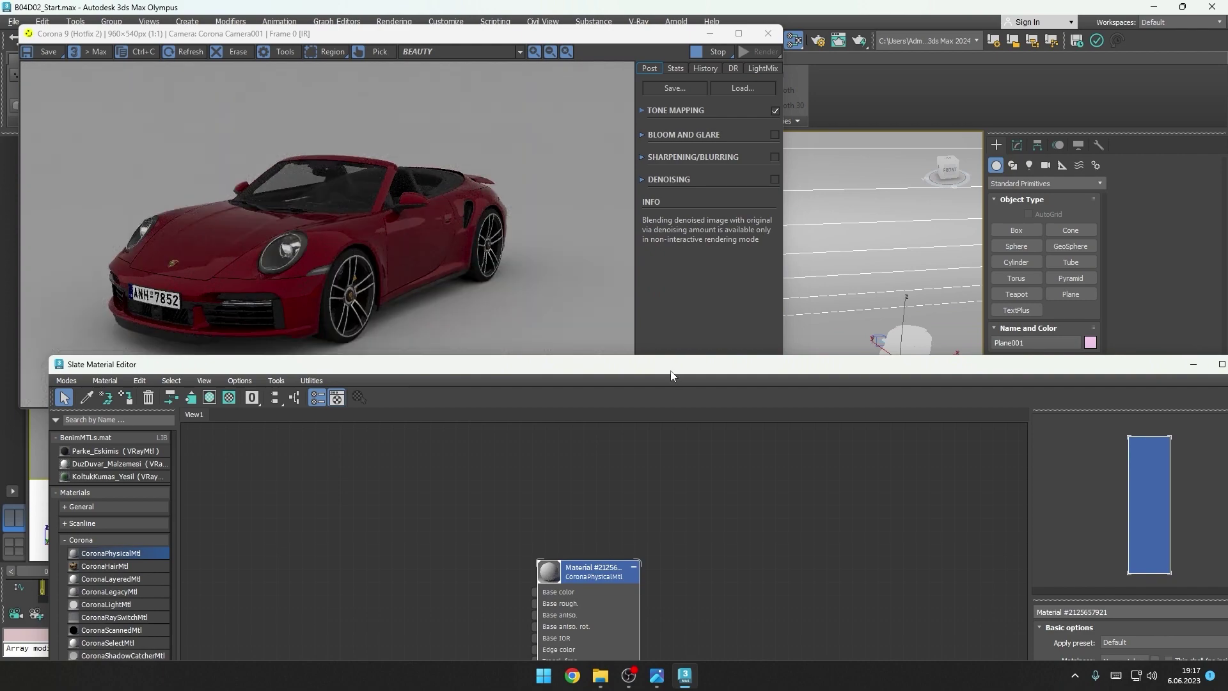
{"action": "left_click_drag", "start_coordinate": [671, 375], "coordinate": [676, 234]}
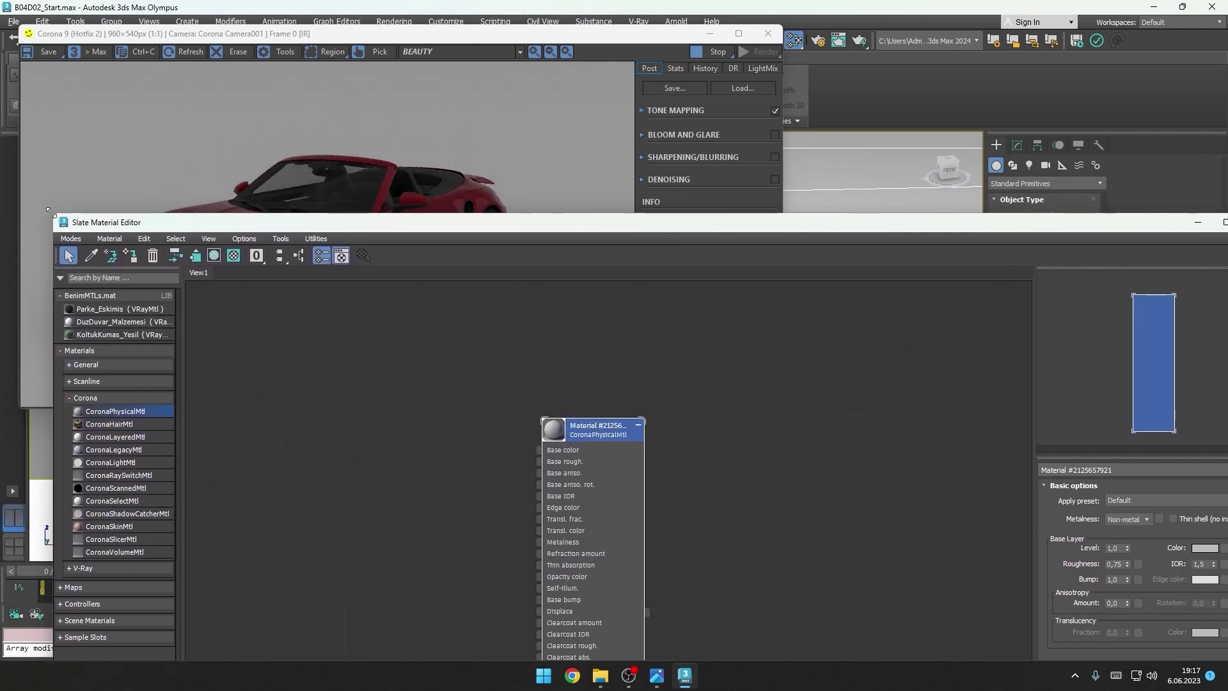
{"action": "left_click_drag", "start_coordinate": [49, 211], "coordinate": [517, 291]}
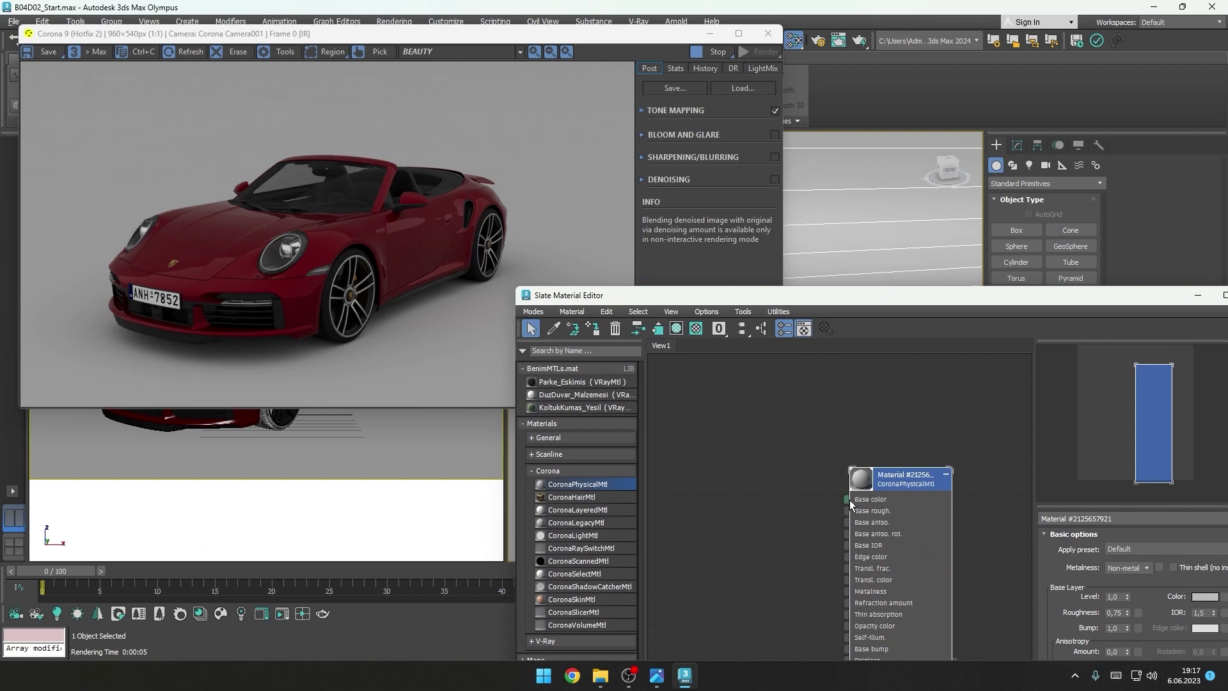
{"action": "left_click_drag", "start_coordinate": [850, 501], "coordinate": [803, 474]}
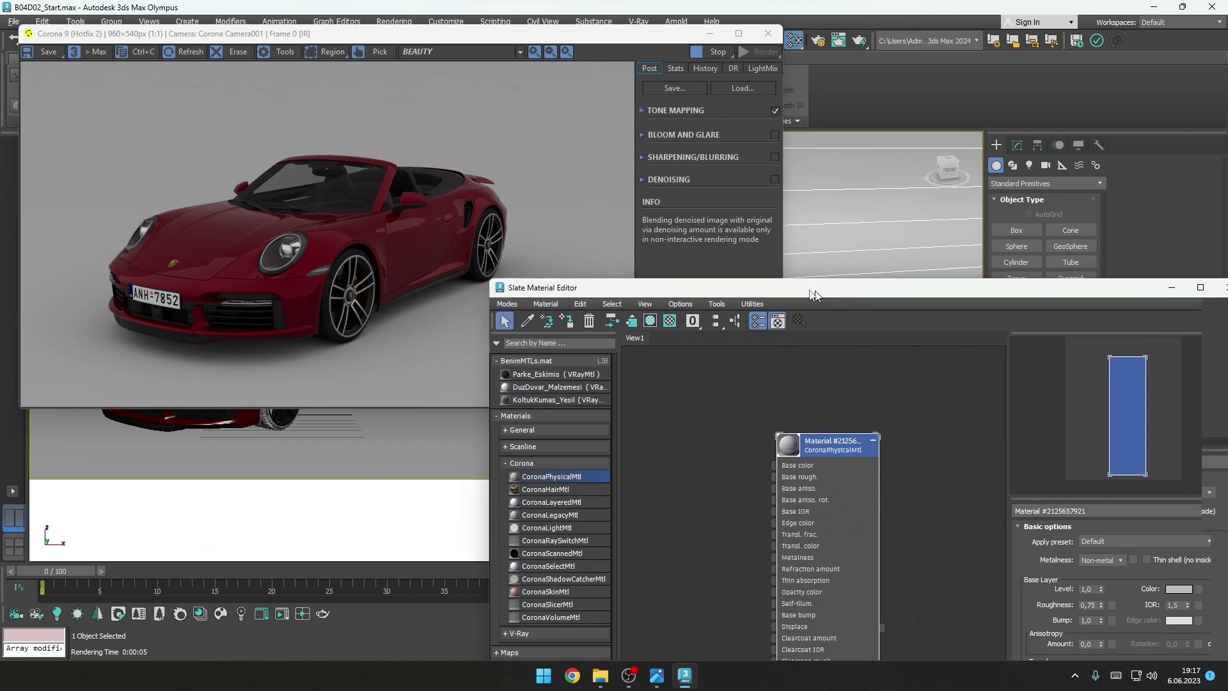
{"action": "left_click_drag", "start_coordinate": [861, 295], "coordinate": [446, 206]}
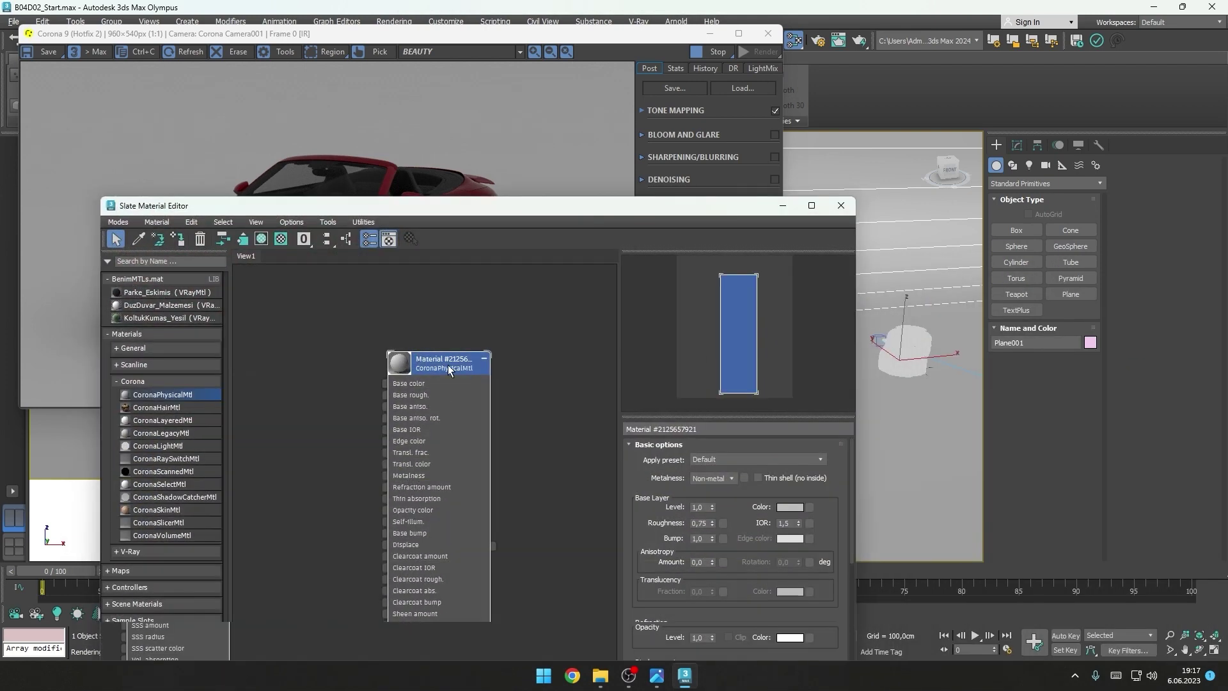
Step: Give the floor material a near-black base colour (about 0.014) and roughness 0.1
{"action": "left_click", "coordinate": [790, 507]}
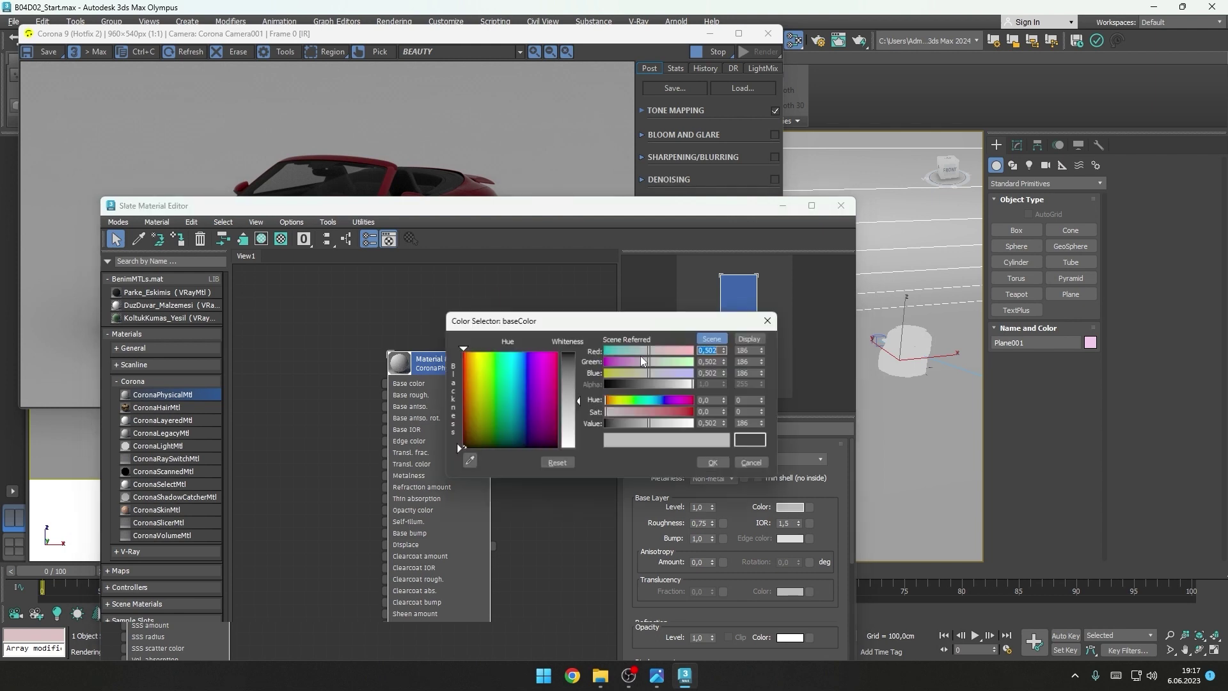
{"action": "mouse_move", "coordinate": [665, 423]}
{"action": "left_mouse_down"}
{"action": "mouse_move", "coordinate": [693, 426]}
{"action": "mouse_move", "coordinate": [627, 426]}
{"action": "left_mouse_up"}
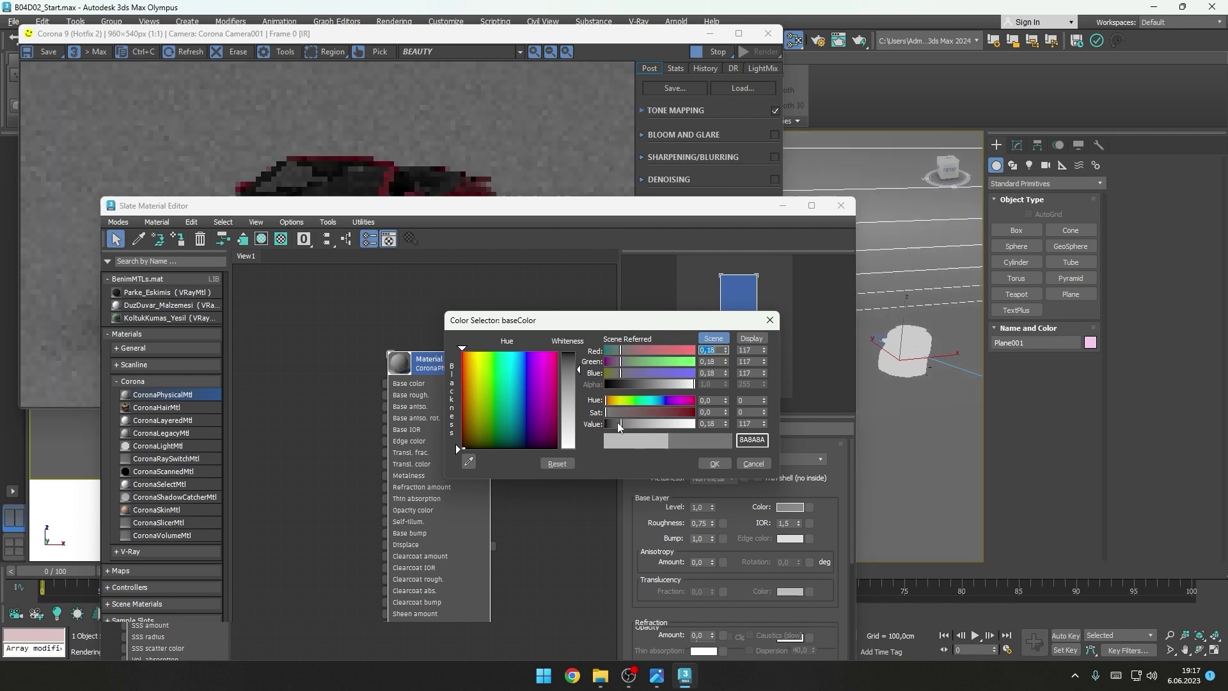
{"action": "left_click_drag", "start_coordinate": [616, 424], "coordinate": [611, 425]}
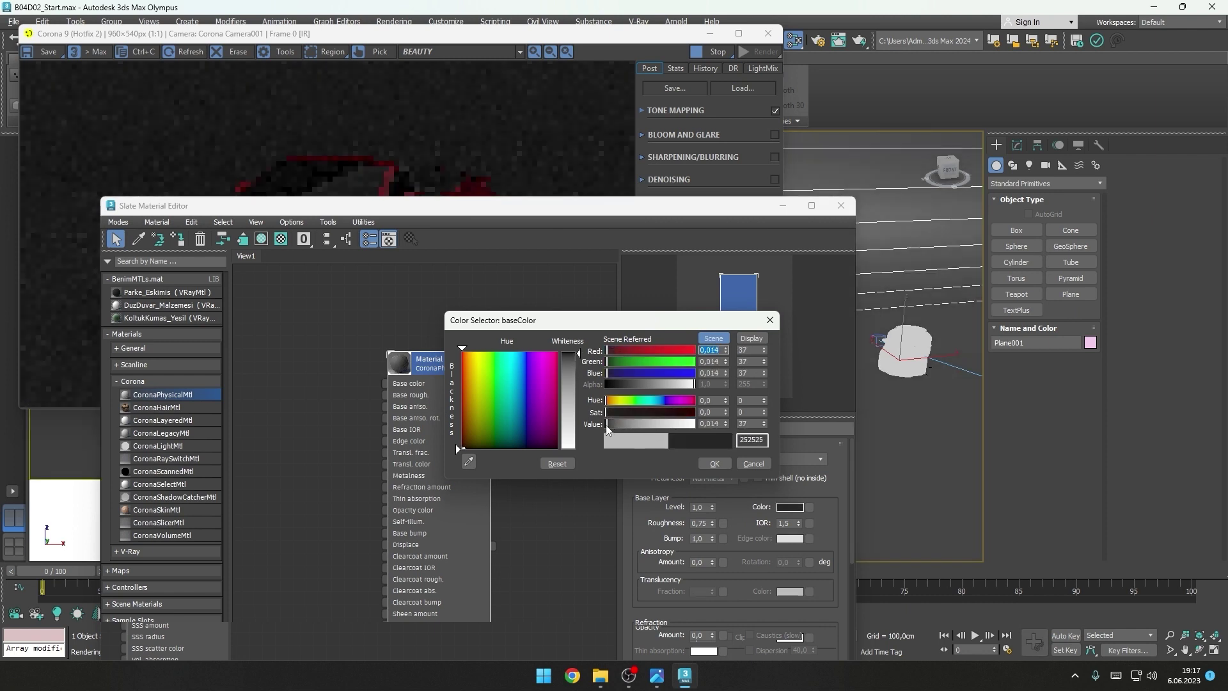
{"action": "left_click", "coordinate": [712, 463]}
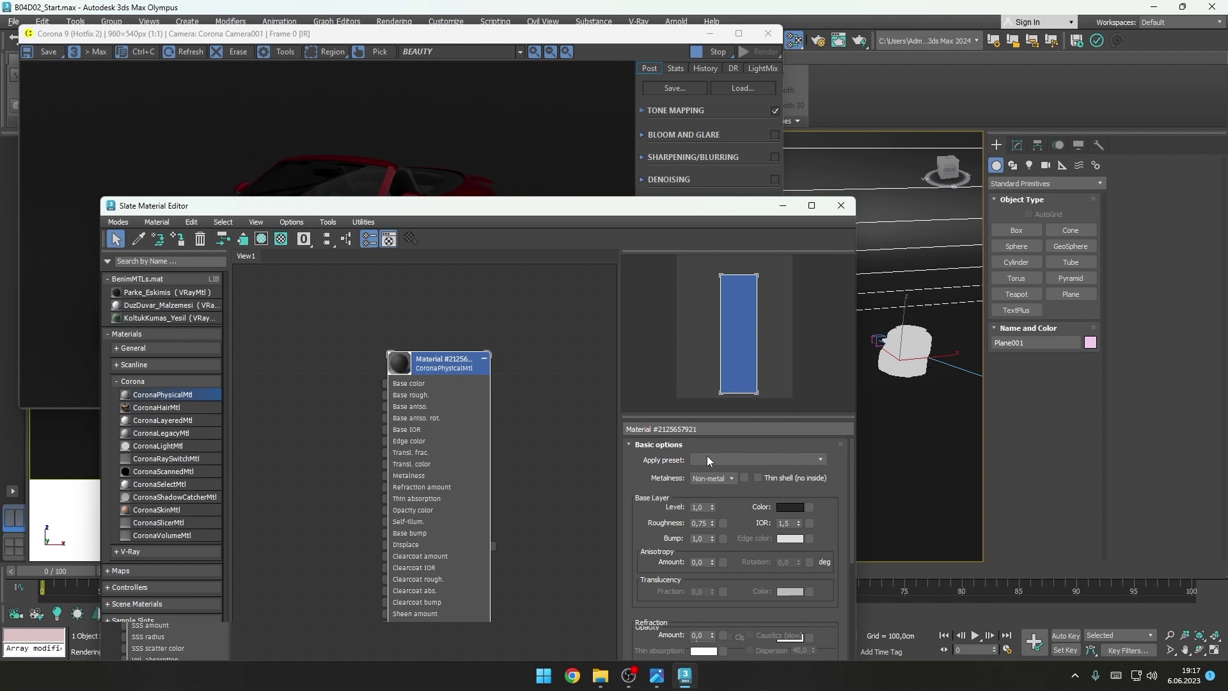
{"action": "double_click", "coordinate": [701, 526]}
{"action": "type", "text": "01"}
{"action": "key", "text": "Return"}
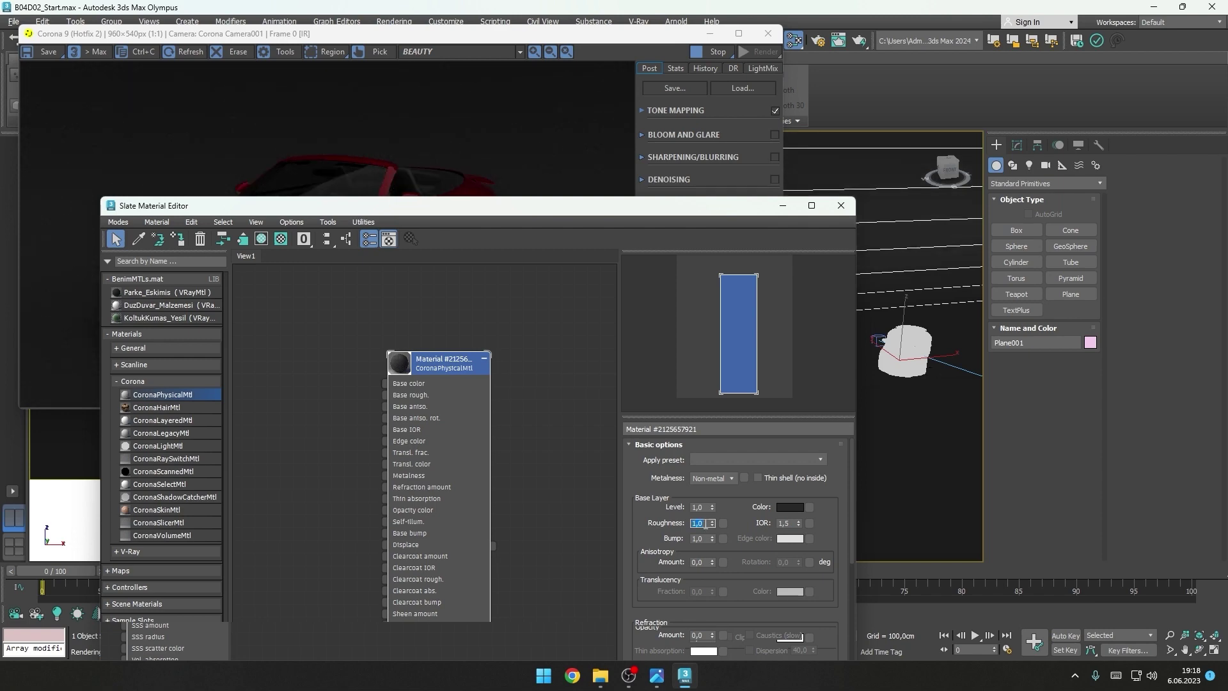
{"action": "type", "text": "0,1"}
{"action": "key", "text": "Return"}
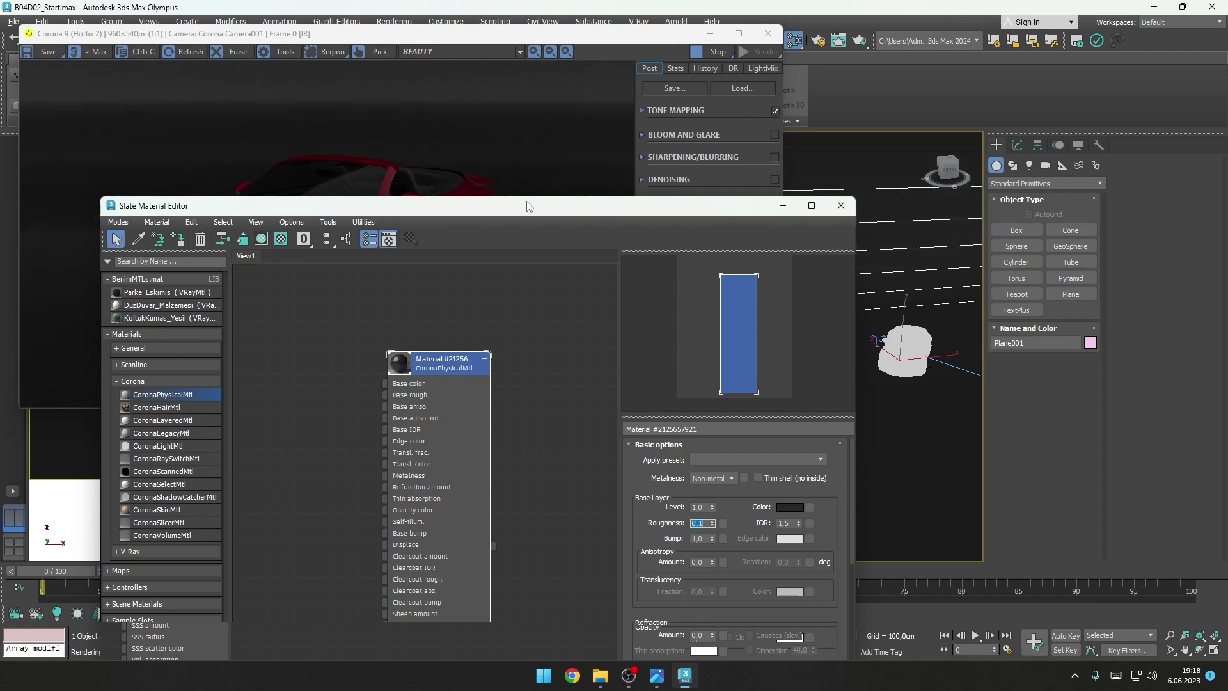
{"action": "mouse_move", "coordinate": [527, 206]}
{"action": "left_mouse_down"}
{"action": "mouse_move", "coordinate": [714, 329]}
{"action": "mouse_move", "coordinate": [908, 420]}
{"action": "left_mouse_up"}
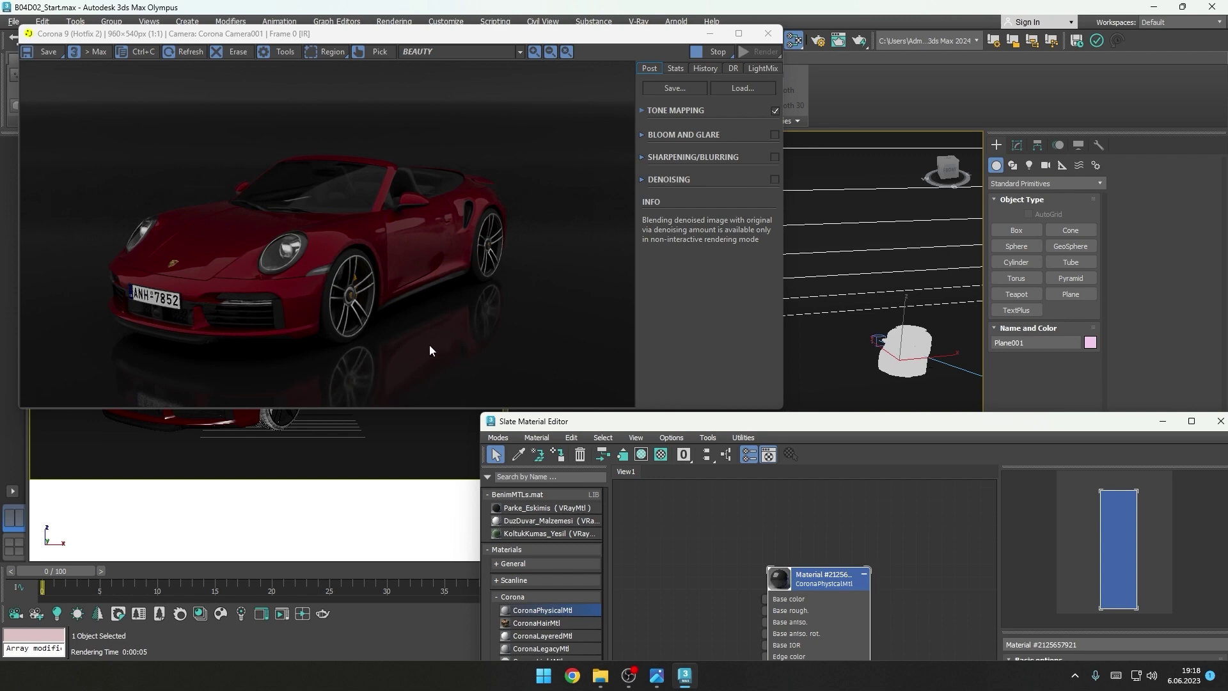
Step: Close the Slate Material Editor and switch the right viewport to Front view
{"action": "key", "text": "m"}
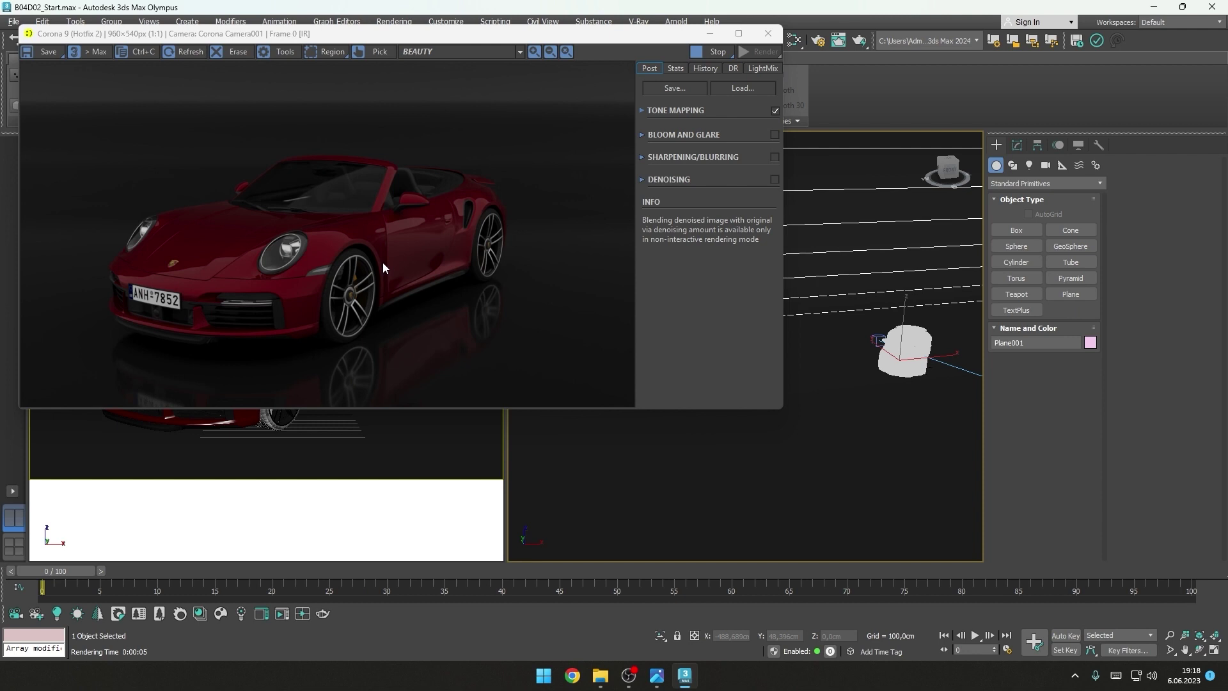
{"action": "right_click", "coordinate": [850, 396]}
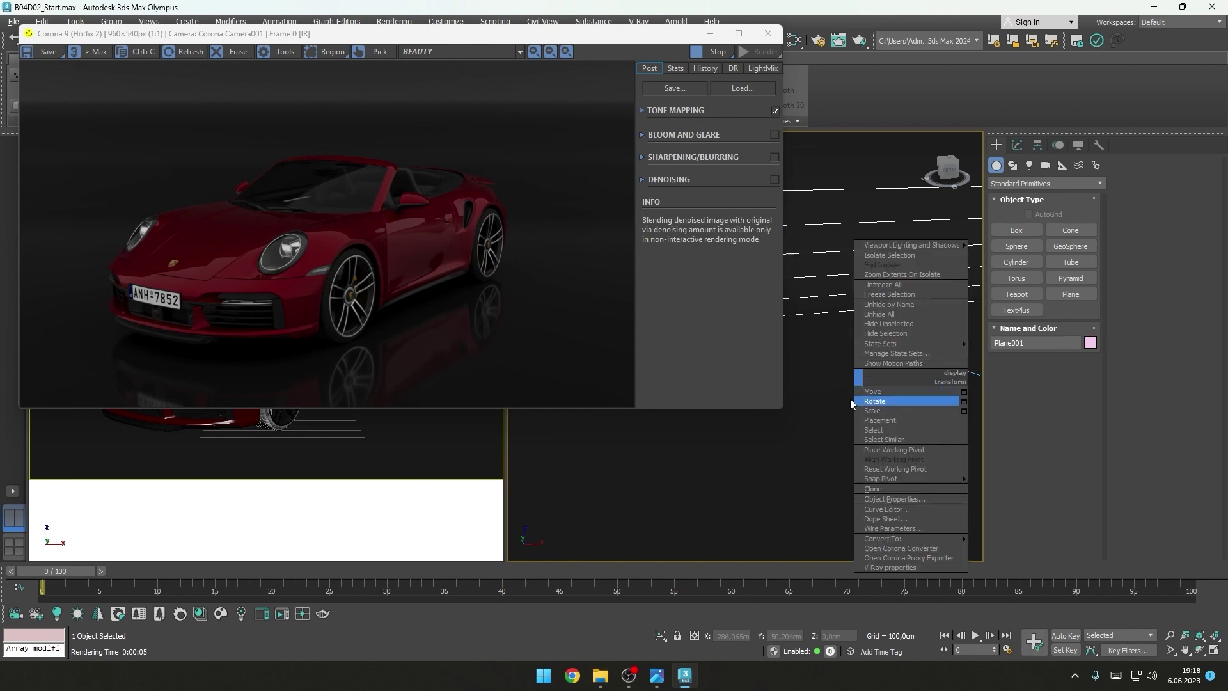
{"action": "left_click", "coordinate": [857, 396]}
{"action": "key", "text": "f"}
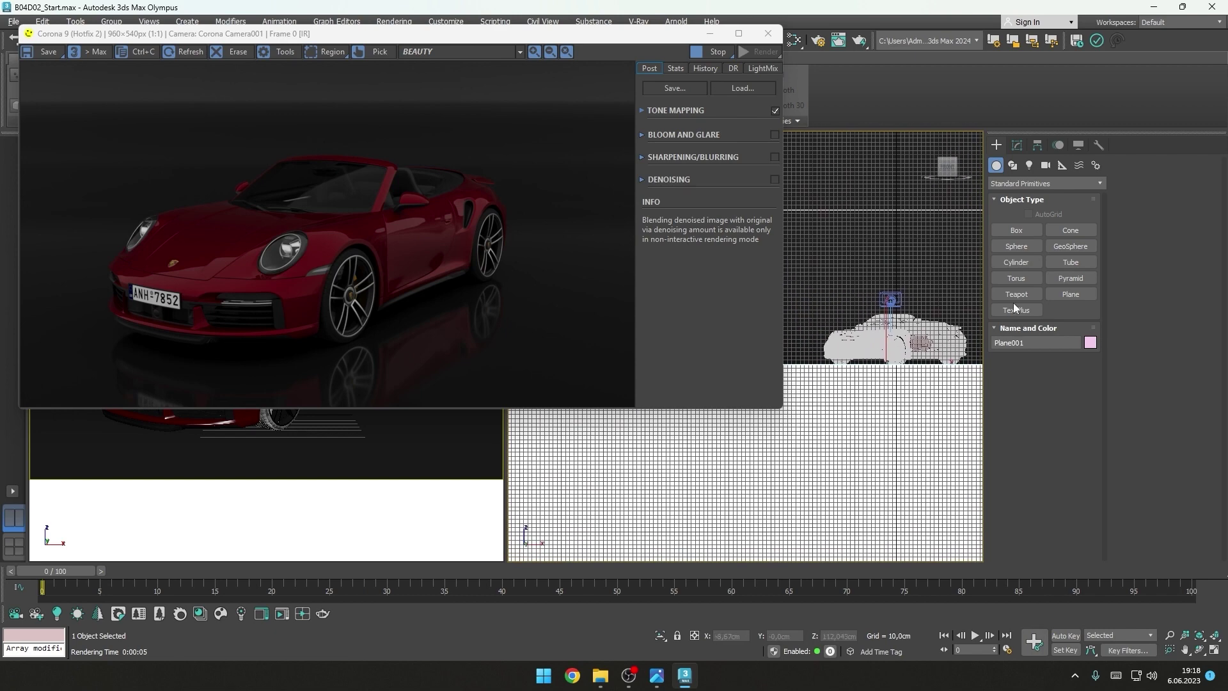
Step: Create a rectangle-shaped CoronaLight about 790 cm wide near the car in Front view
{"action": "left_click", "coordinate": [1012, 165]}
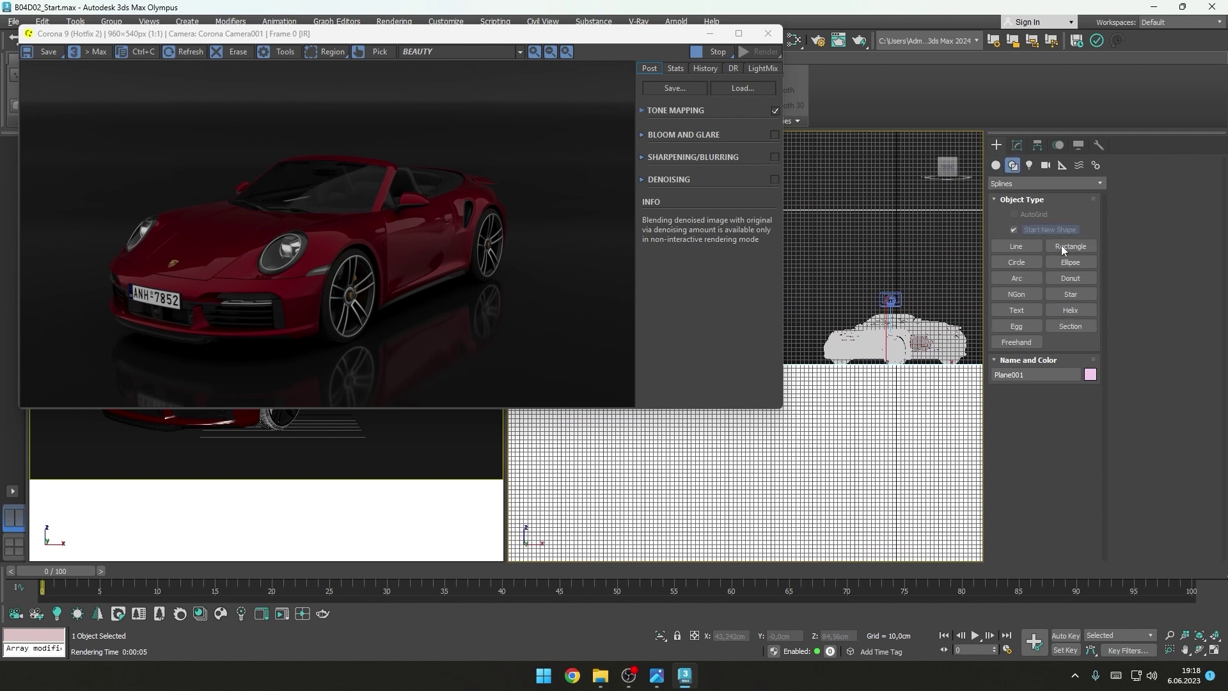
{"action": "left_click", "coordinate": [1029, 165]}
{"action": "left_click", "coordinate": [1012, 225]}
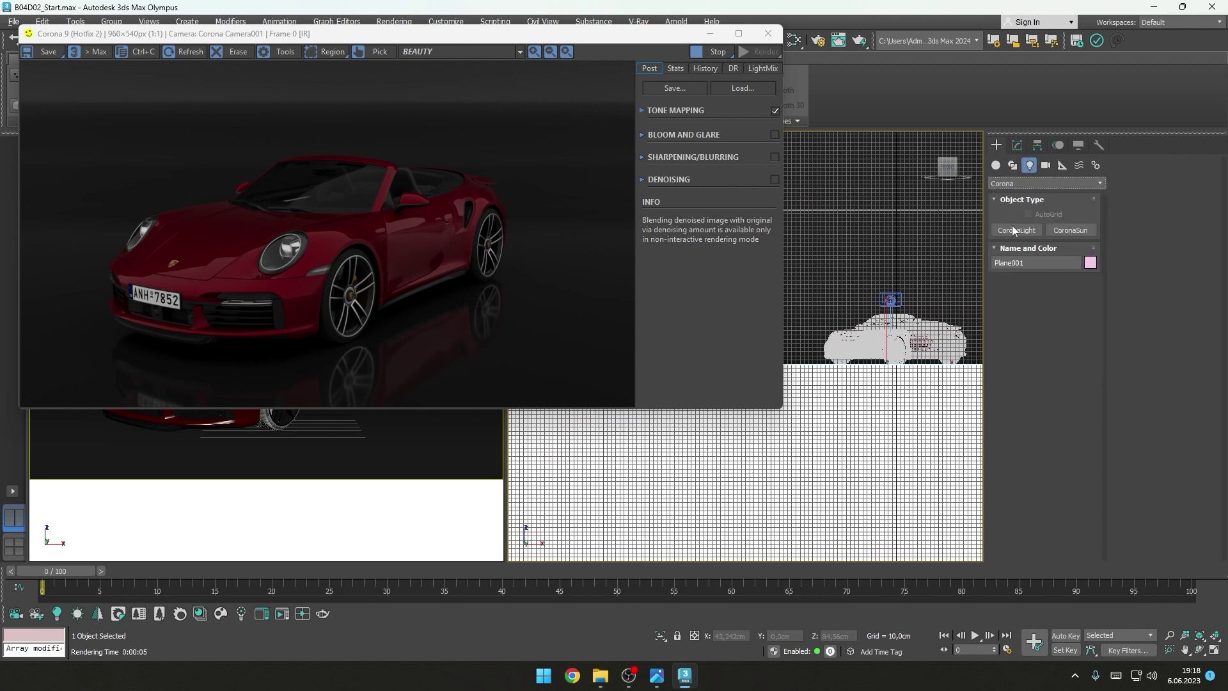
{"action": "left_click", "coordinate": [1016, 231]}
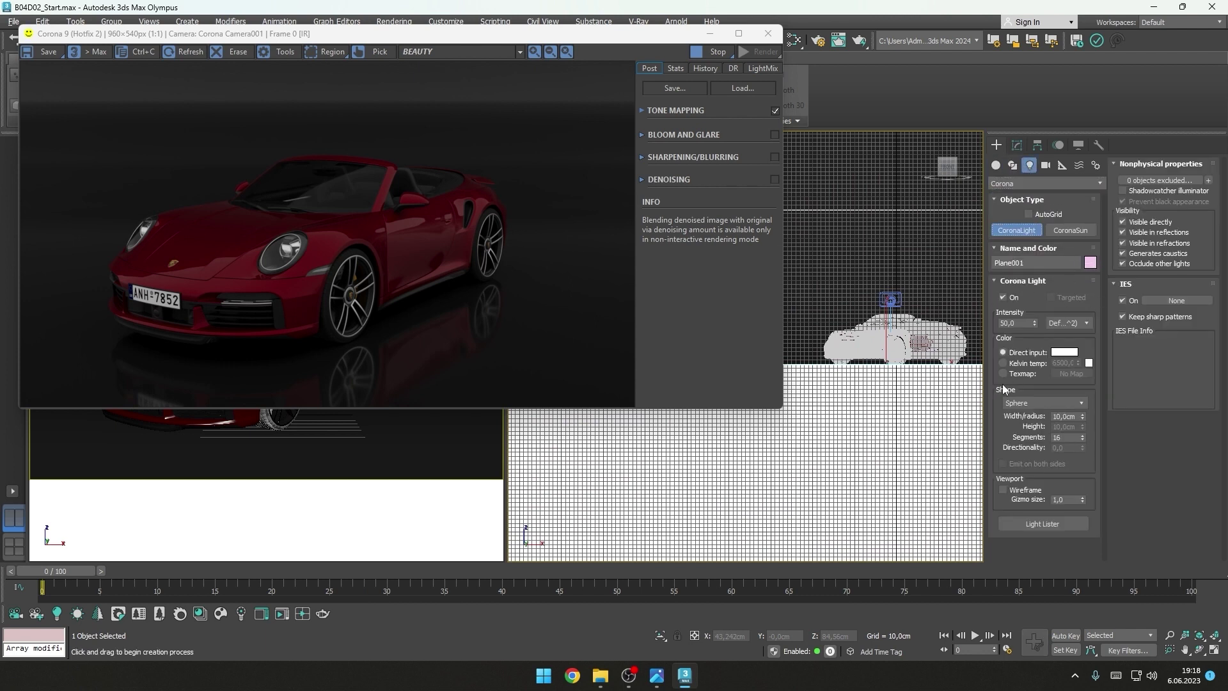
{"action": "left_click", "coordinate": [1051, 403]}
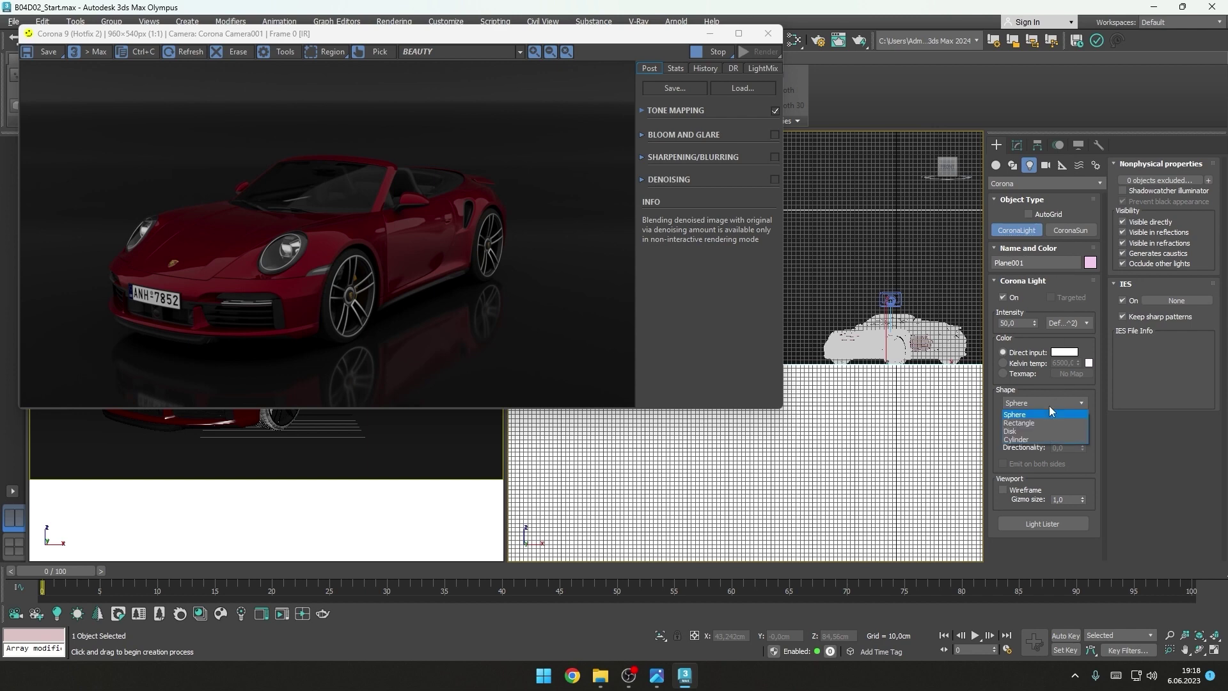
{"action": "left_click", "coordinate": [1019, 423]}
{"action": "scroll", "coordinate": [858, 339], "scroll_direction": "down", "scroll_amount": 3}
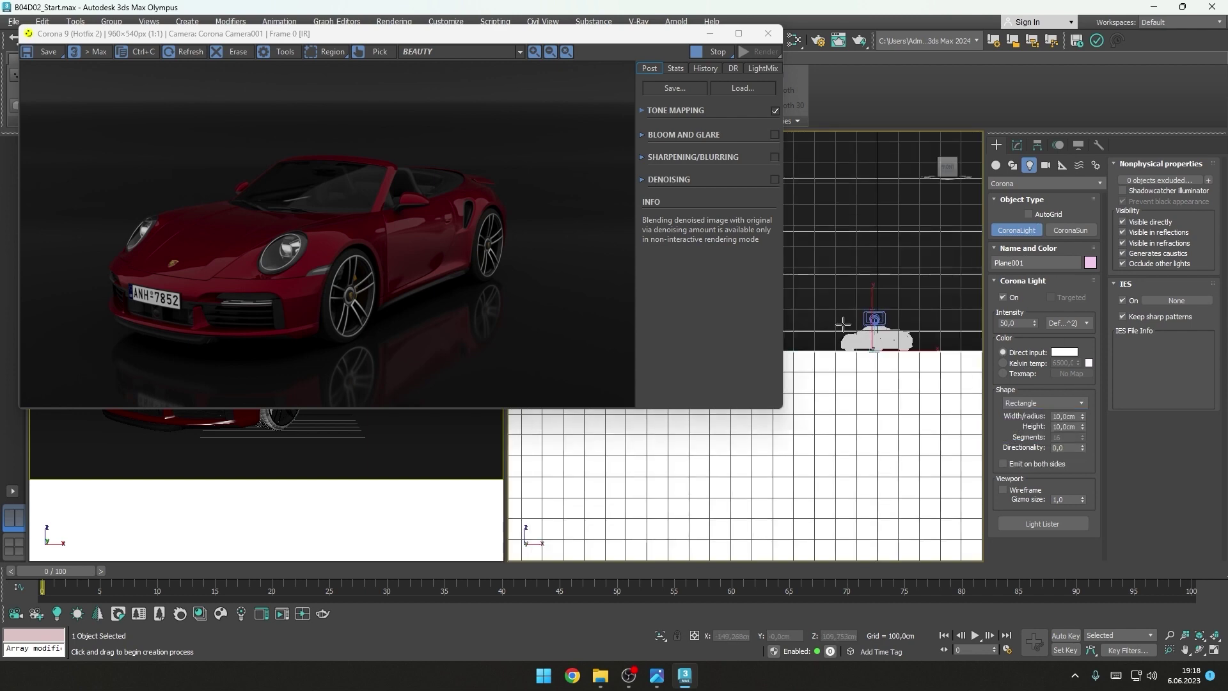
{"action": "left_click_drag", "start_coordinate": [802, 307], "coordinate": [970, 311]}
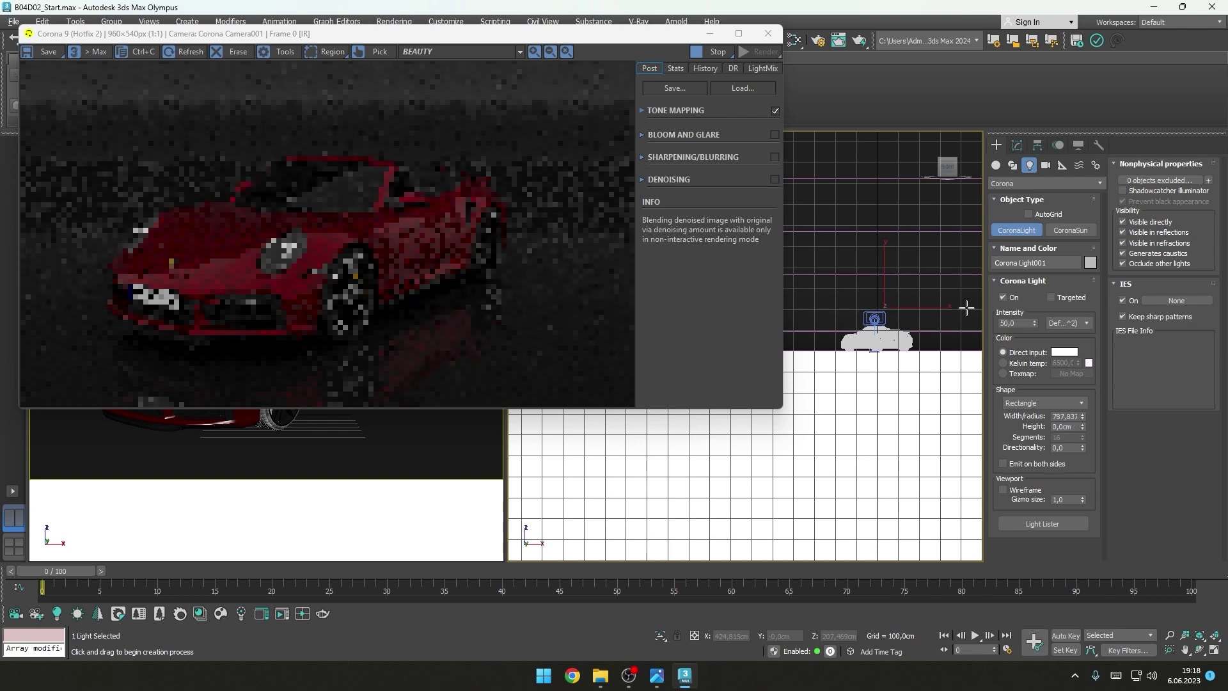
{"action": "right_click", "coordinate": [900, 324]}
{"action": "mouse_move", "coordinate": [900, 324]}
{"action": "middle_mouse_down", "text": "alt"}
{"action": "mouse_move", "coordinate": [829, 425]}
{"action": "mouse_move", "coordinate": [582, 268]}
{"action": "middle_mouse_up", "text": "alt"}
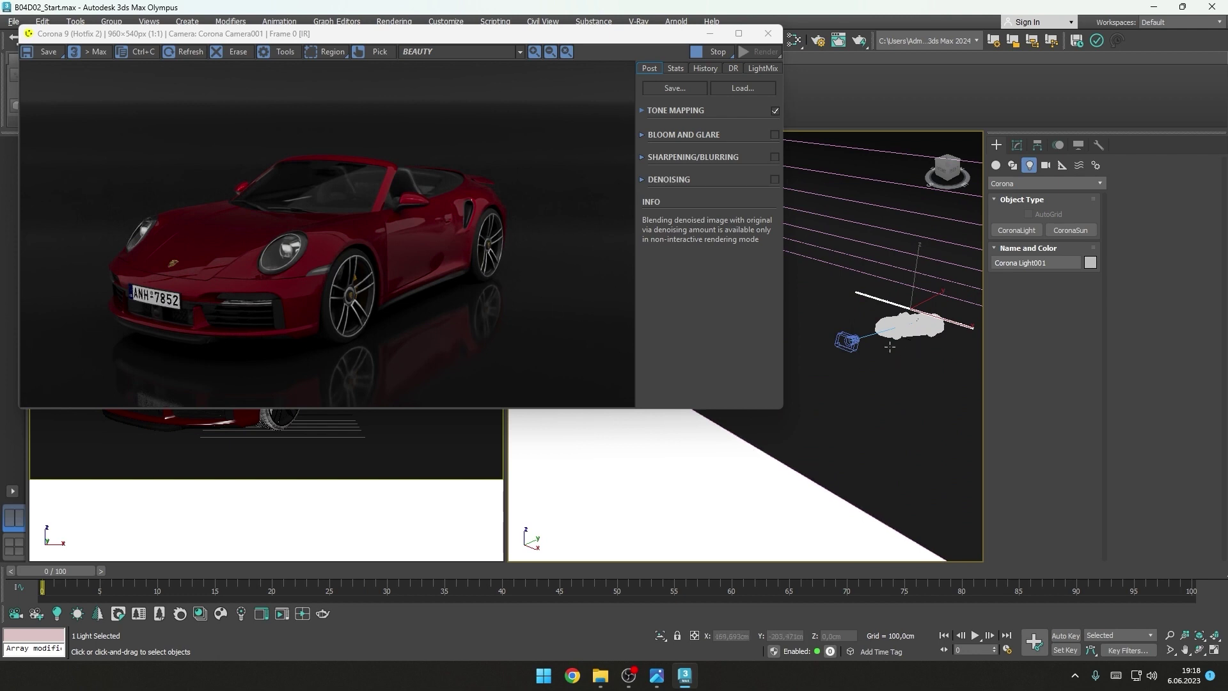
Step: Hide the VFB post-processing panel and resize the render window to 1068x601
{"action": "left_click", "coordinate": [279, 52]}
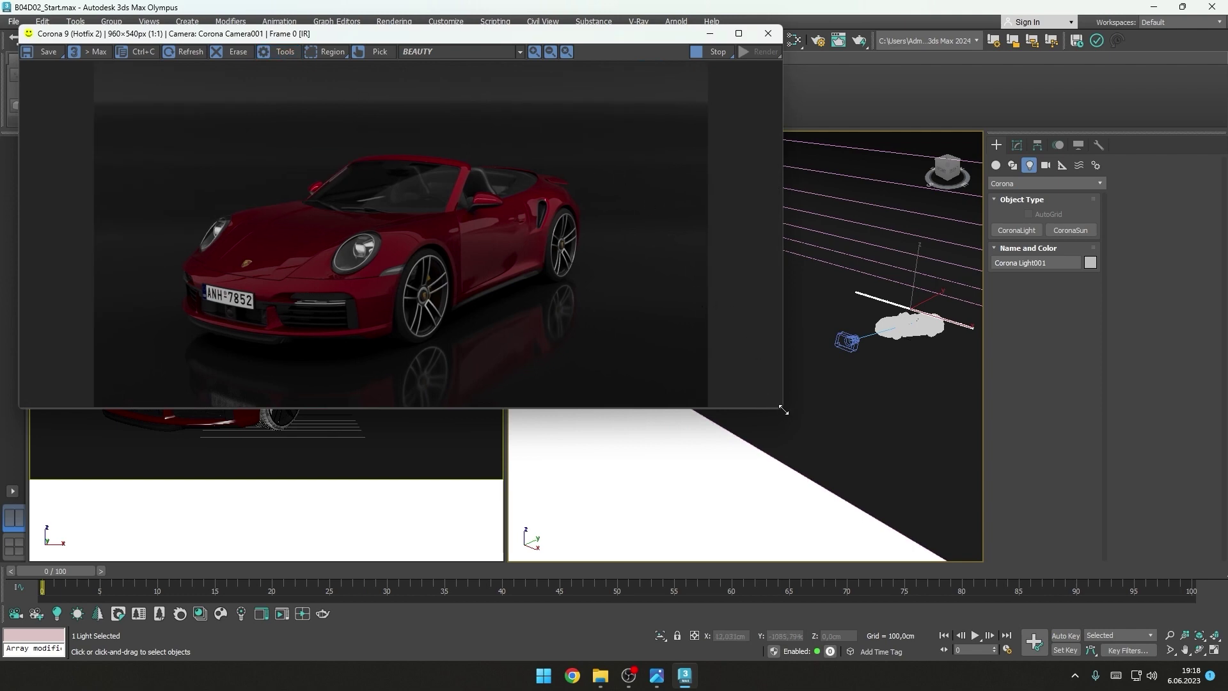
{"action": "left_click_drag", "start_coordinate": [783, 410], "coordinate": [679, 466]}
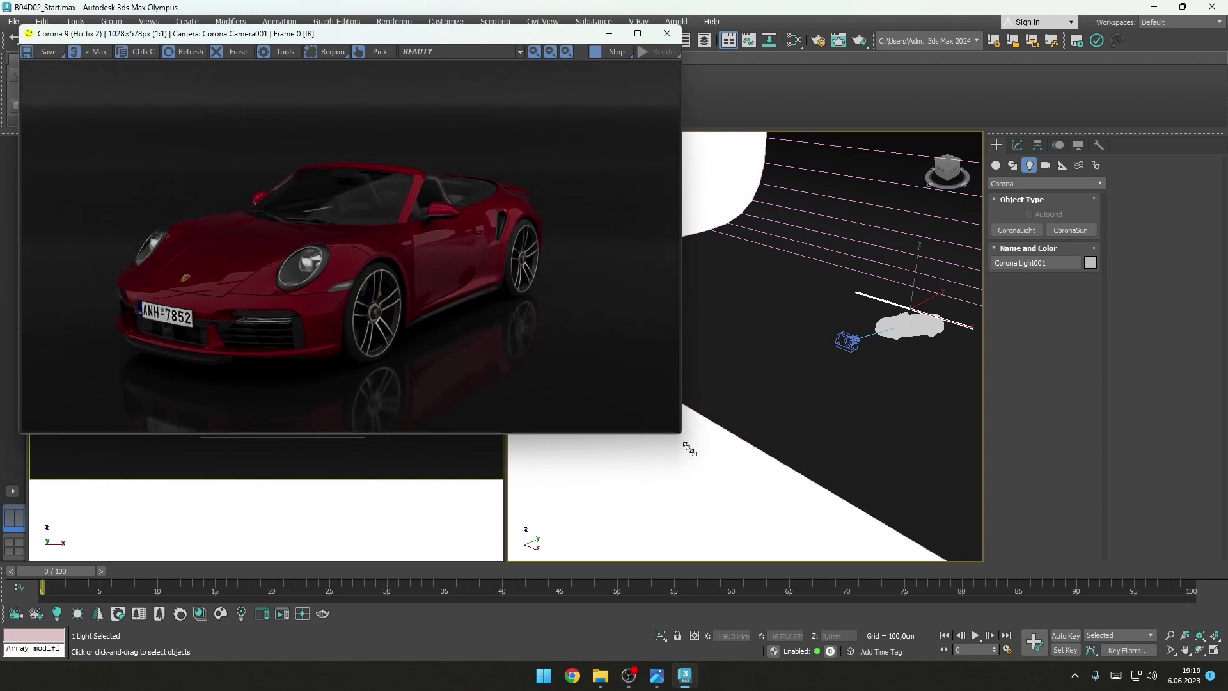
{"action": "left_click_drag", "start_coordinate": [678, 439], "coordinate": [703, 447]}
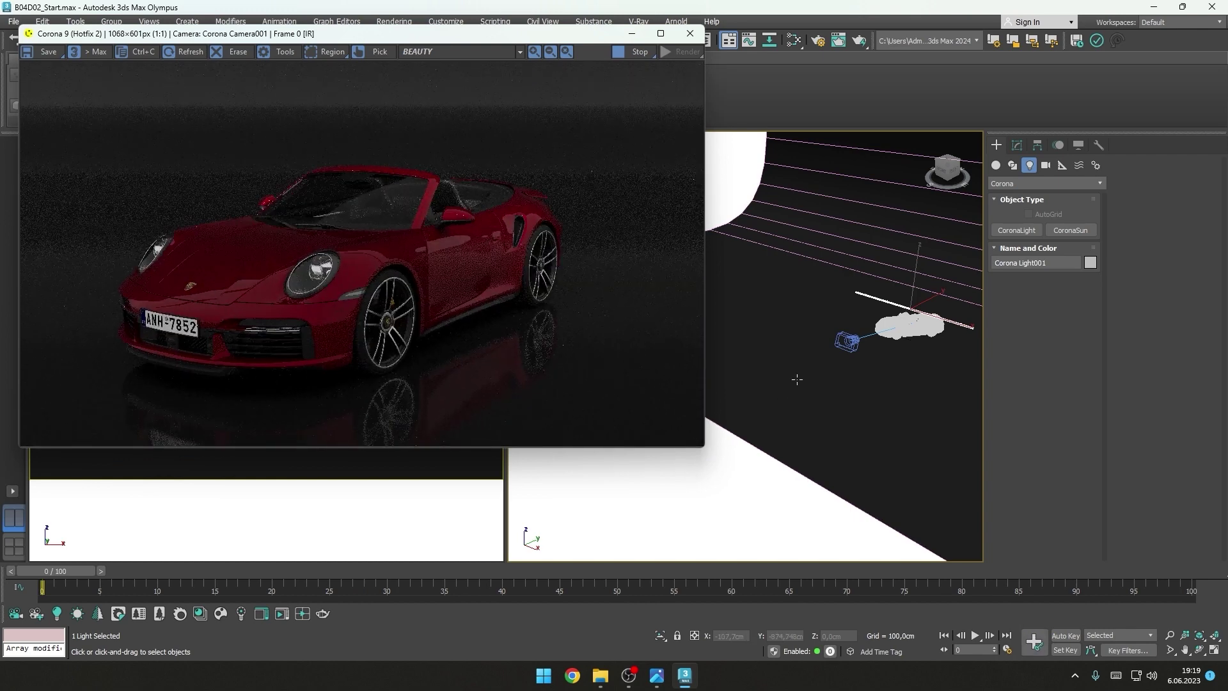
{"action": "scroll", "coordinate": [813, 374], "scroll_direction": "down", "scroll_amount": 2}
{"action": "scroll", "coordinate": [826, 380], "scroll_direction": "down", "scroll_amount": 2}
{"action": "scroll", "coordinate": [779, 351], "scroll_direction": "down", "scroll_amount": 1}
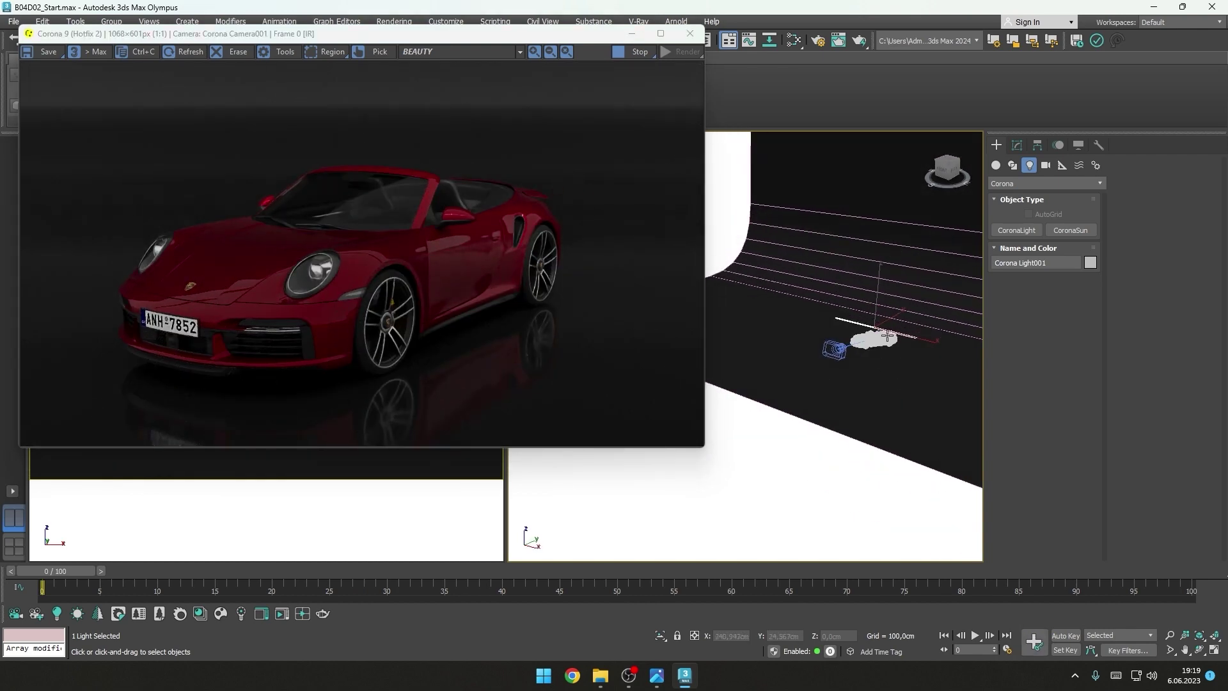
{"action": "scroll", "coordinate": [888, 336], "scroll_direction": "up", "scroll_amount": 2}
{"action": "scroll", "coordinate": [890, 307], "scroll_direction": "up", "scroll_amount": 2}
{"action": "scroll", "coordinate": [895, 269], "scroll_direction": "up", "scroll_amount": 2}
{"action": "scroll", "coordinate": [902, 214], "scroll_direction": "up", "scroll_amount": 2}
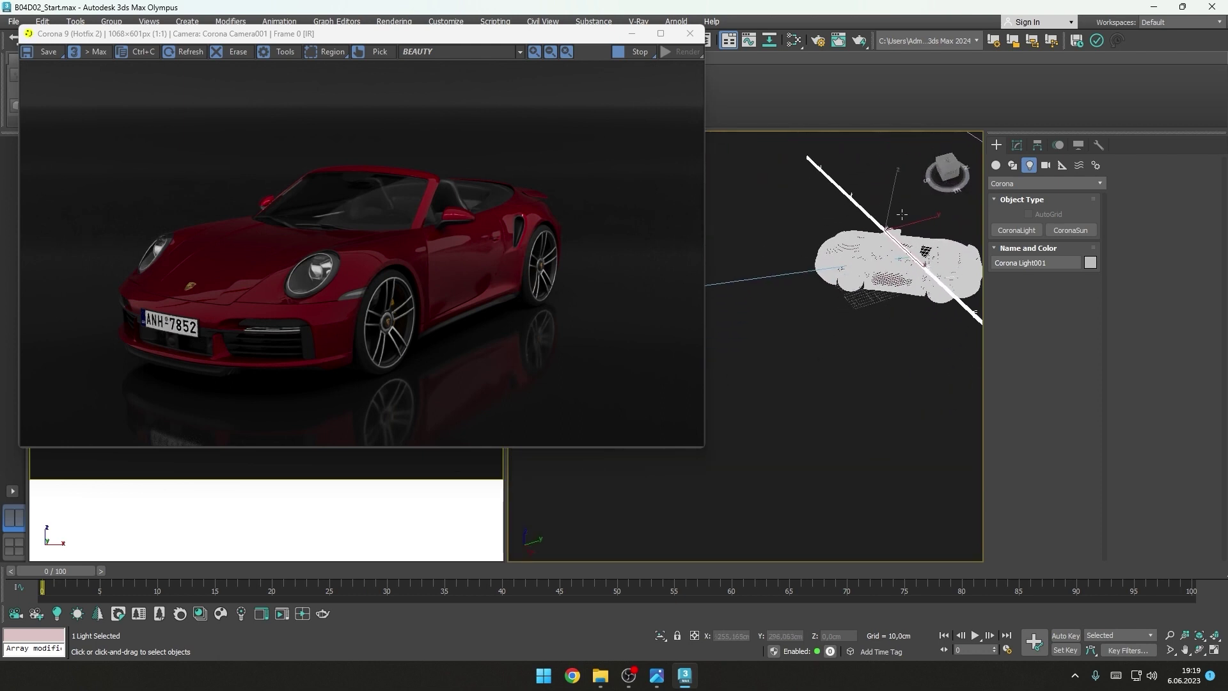
{"action": "scroll", "coordinate": [813, 254], "scroll_direction": "down", "scroll_amount": 3}
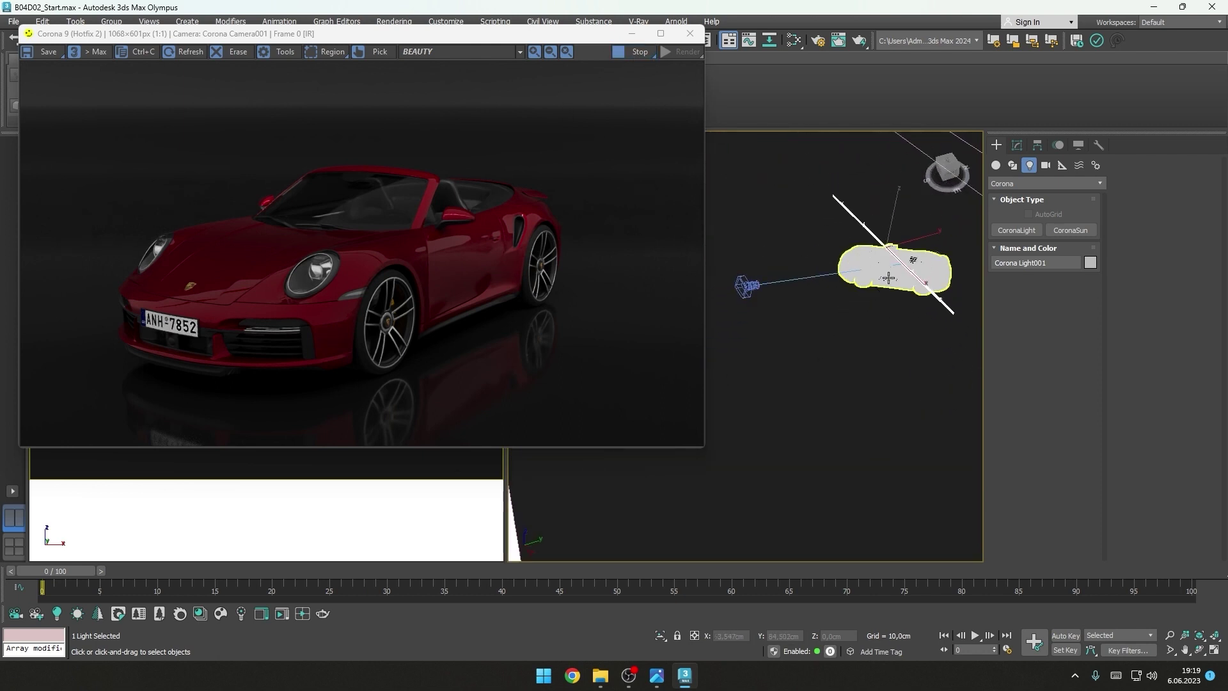
{"action": "scroll", "coordinate": [887, 277], "scroll_direction": "down", "scroll_amount": 2}
Step: Rotate the Corona light about 15 degrees, then tilt it further across the car
{"action": "key", "text": "w"}
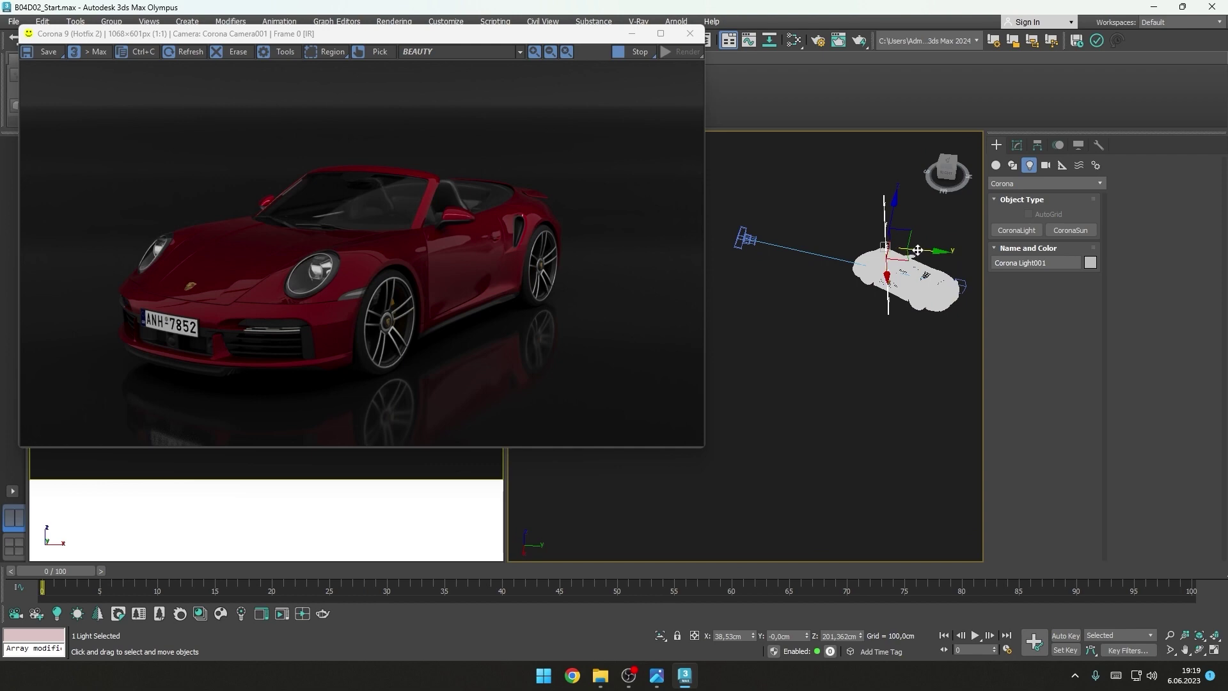
{"action": "key", "text": "e"}
{"action": "mouse_move", "coordinate": [905, 256]}
{"action": "left_mouse_down"}
{"action": "mouse_move", "coordinate": [850, 271]}
{"action": "mouse_move", "coordinate": [849, 220]}
{"action": "mouse_move", "coordinate": [854, 343]}
{"action": "left_mouse_up"}
{"action": "key", "text": "w"}
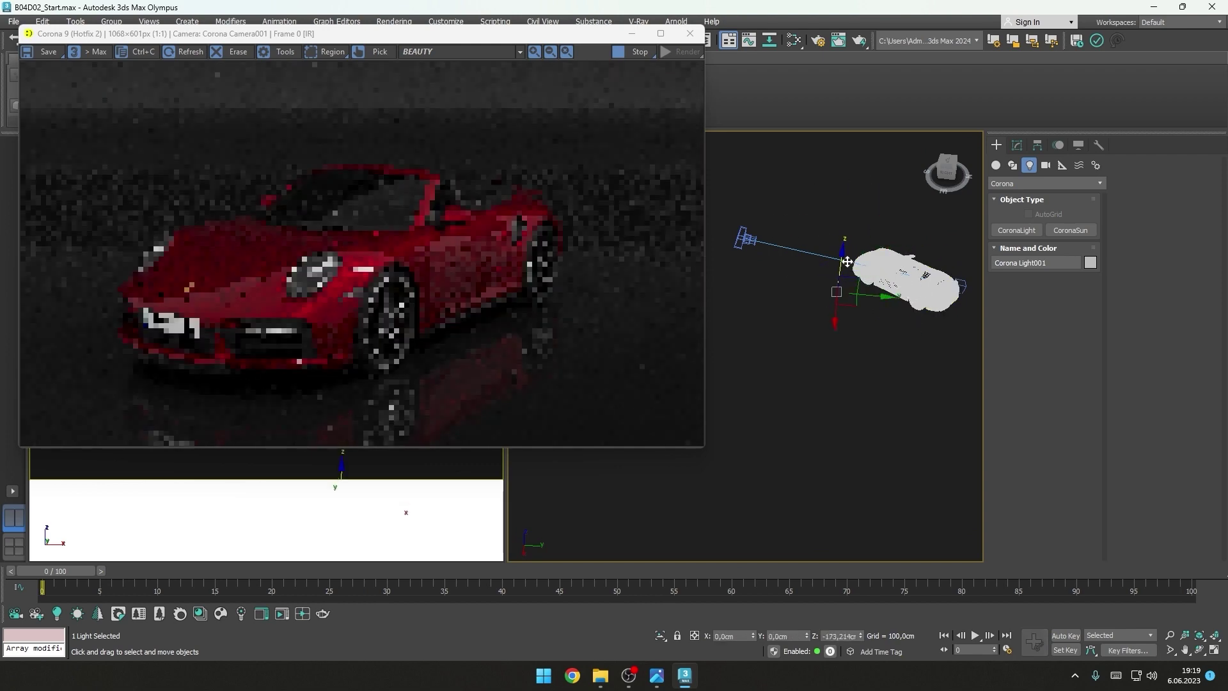
{"action": "middle_click_drag", "start_coordinate": [854, 342], "coordinate": [863, 304], "text": "alt"}
{"action": "key", "text": "e"}
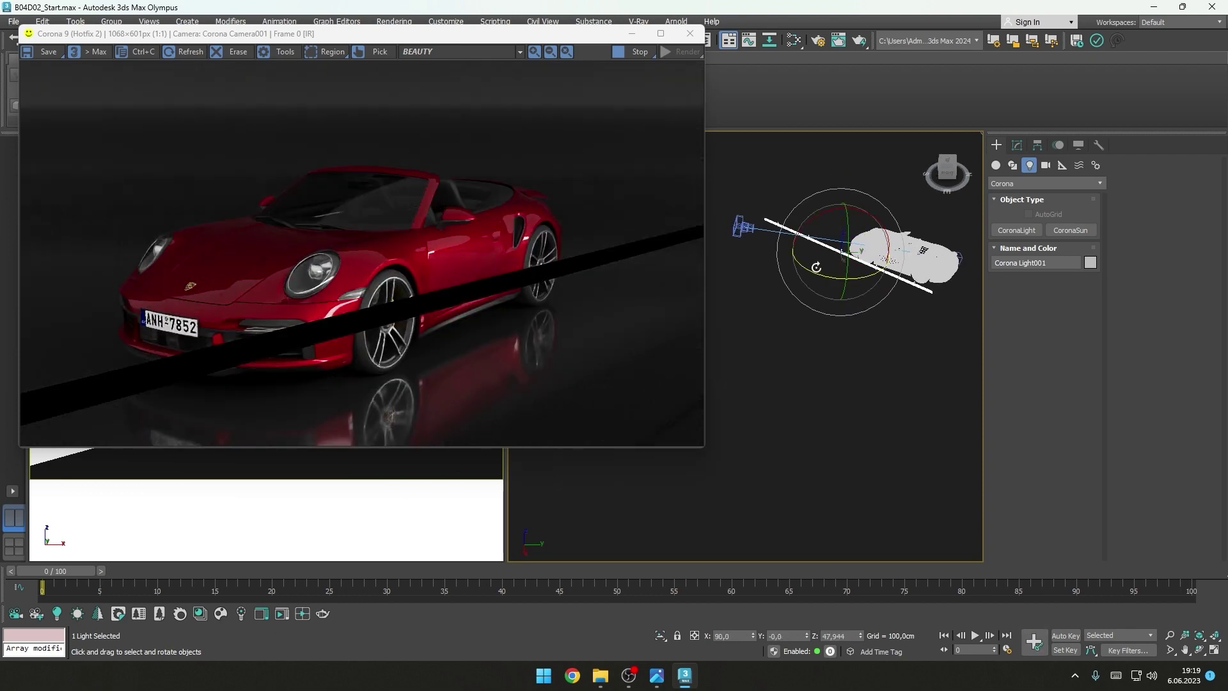
{"action": "left_click_drag", "start_coordinate": [846, 267], "coordinate": [684, 298]}
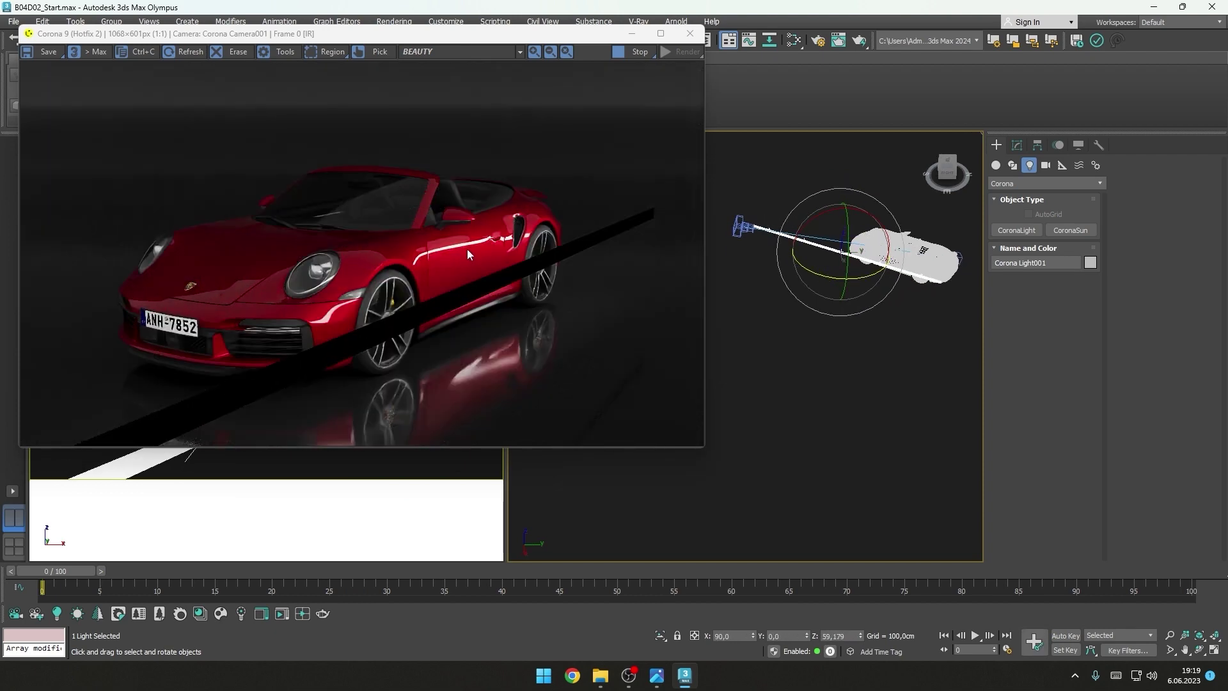
{"action": "middle_click_drag", "start_coordinate": [806, 238], "coordinate": [859, 256], "text": "alt"}
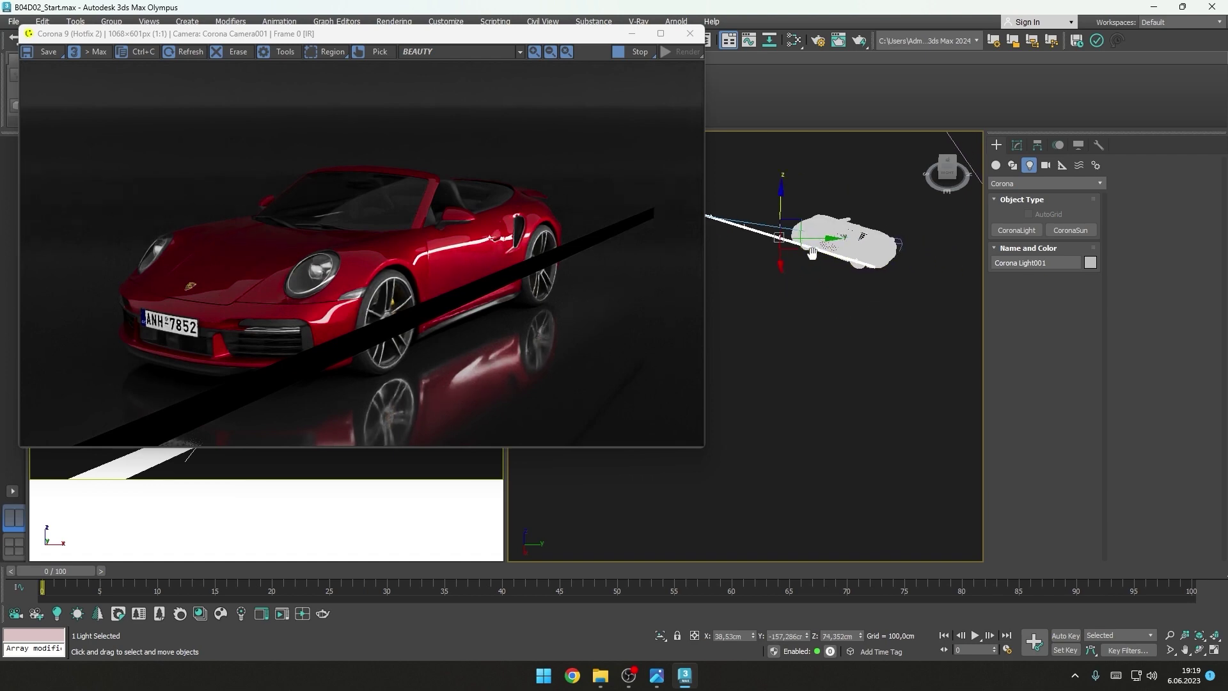
Step: Move the light toward the car and raise it to about 149.5 cm
{"action": "key", "text": "w"}
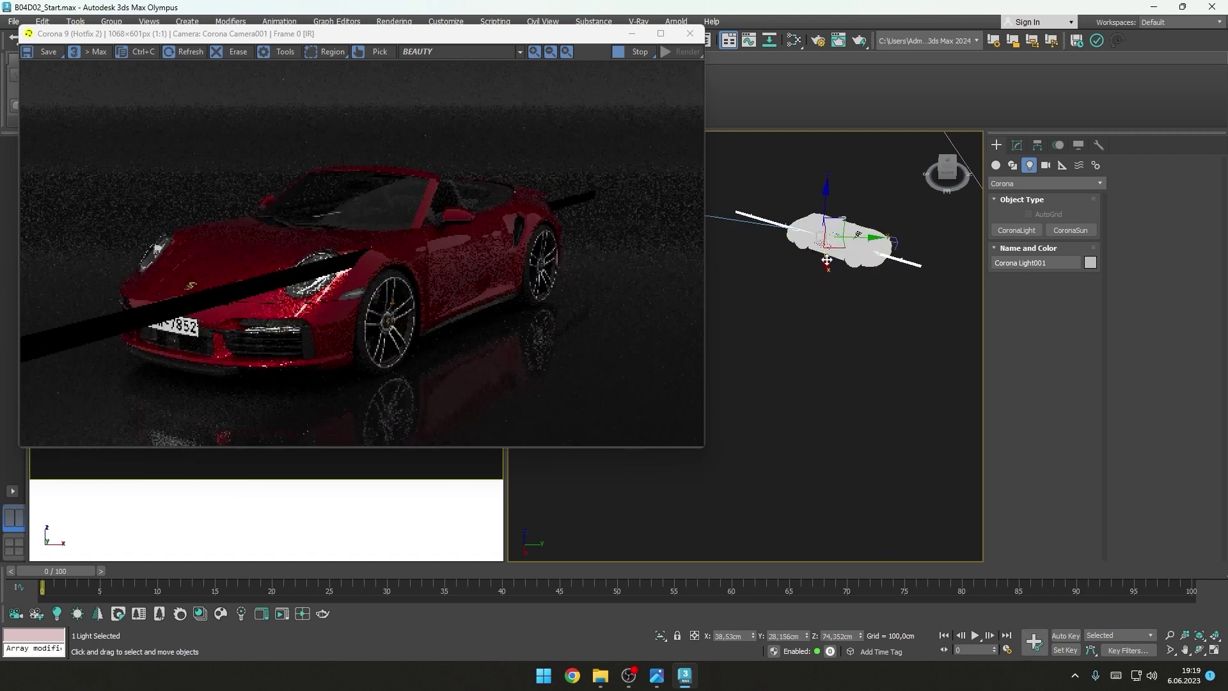
{"action": "left_click_drag", "start_coordinate": [826, 261], "coordinate": [817, 294]}
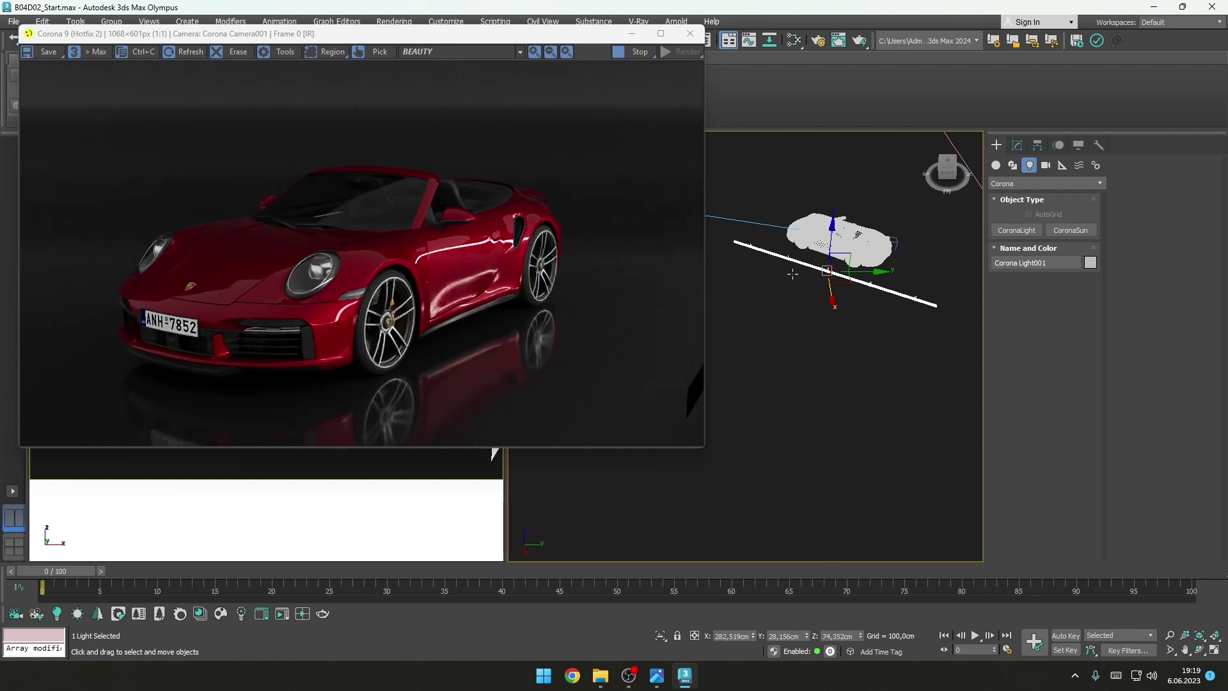
{"action": "middle_click_drag", "start_coordinate": [793, 274], "coordinate": [827, 241], "text": "alt"}
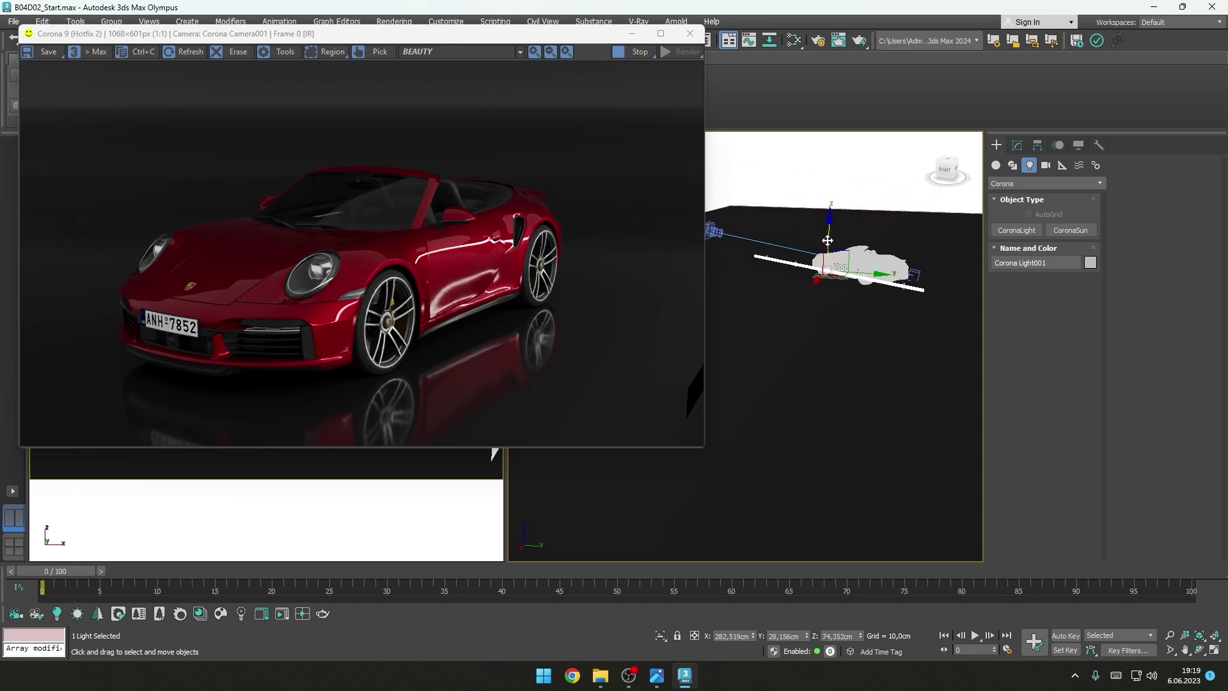
{"action": "left_click_drag", "start_coordinate": [827, 241], "coordinate": [830, 216]}
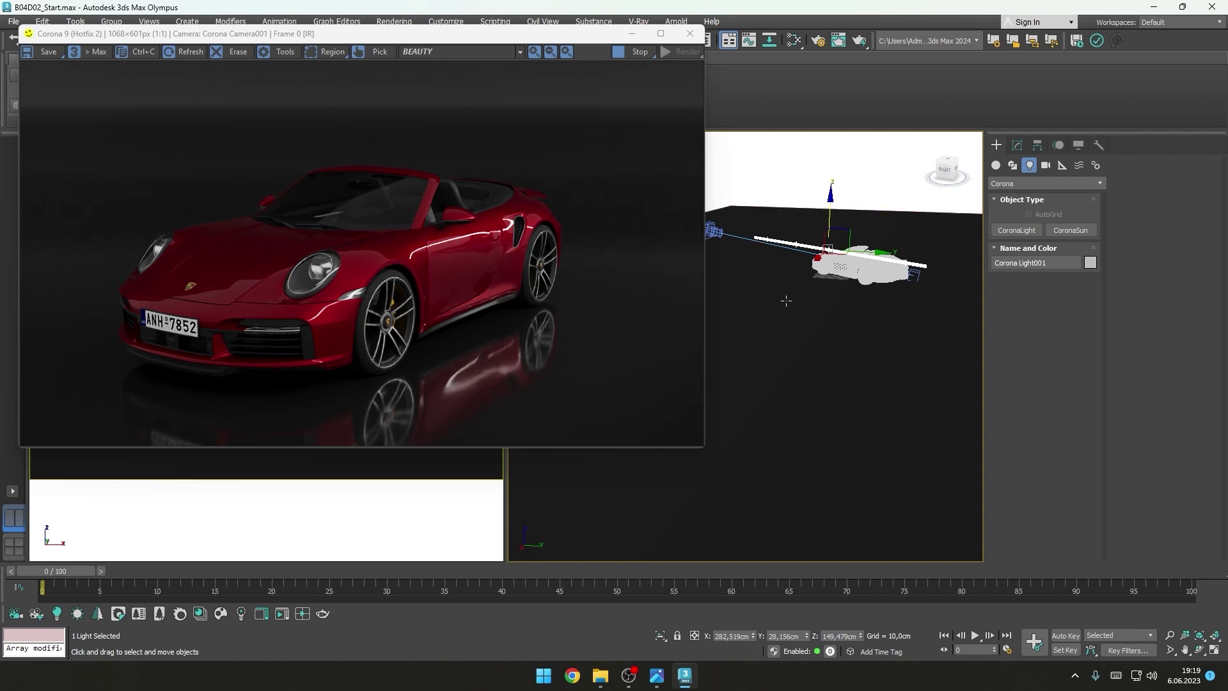
{"action": "left_click", "coordinate": [1017, 145]}
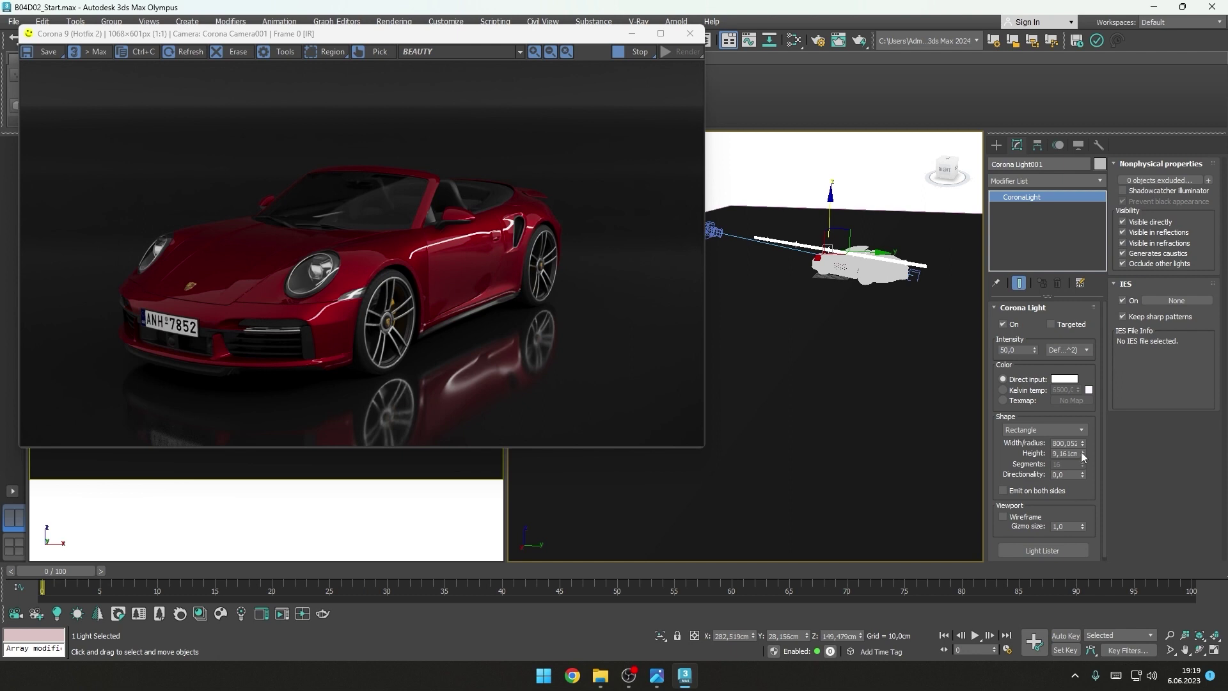
Step: Enlarge the light to about 800 × 148 cm, set intensity 3.1, uncheck Visible directly
{"action": "mouse_move", "coordinate": [1081, 455]}
{"action": "left_mouse_down"}
{"action": "mouse_move", "coordinate": [1098, 181]}
{"action": "mouse_move", "coordinate": [1019, 141]}
{"action": "left_mouse_up"}
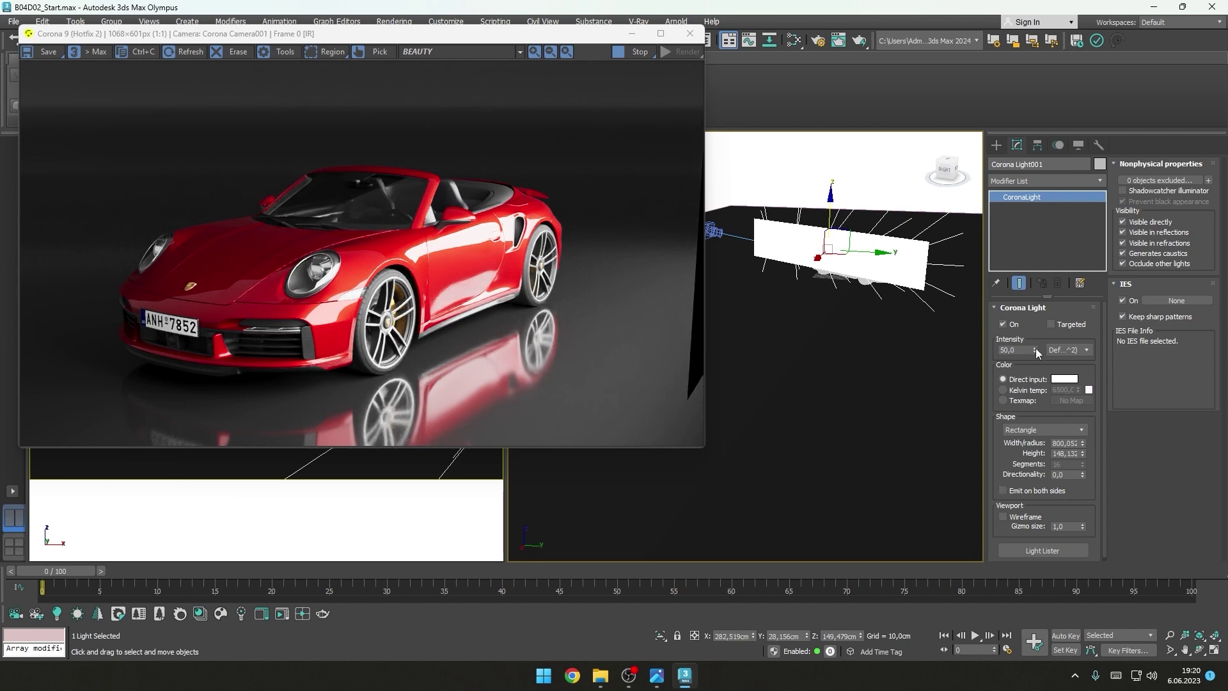
{"action": "left_click_drag", "start_coordinate": [1035, 349], "coordinate": [1035, 410]}
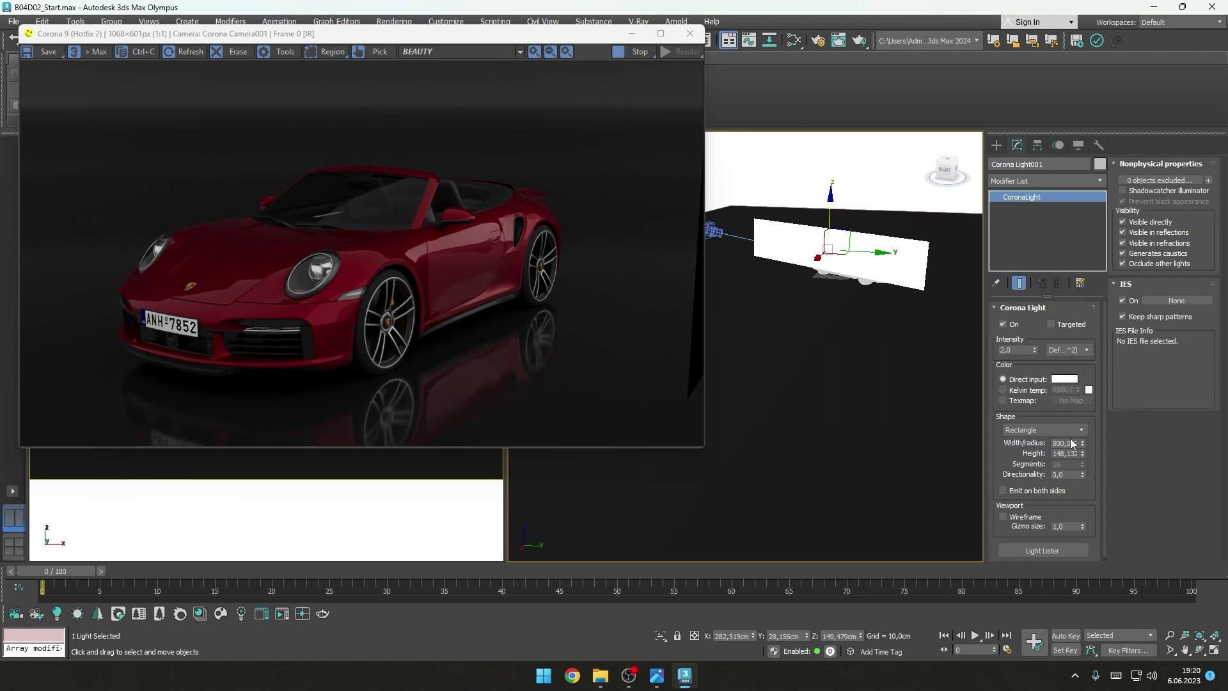
{"action": "left_click_drag", "start_coordinate": [1036, 351], "coordinate": [1036, 332]}
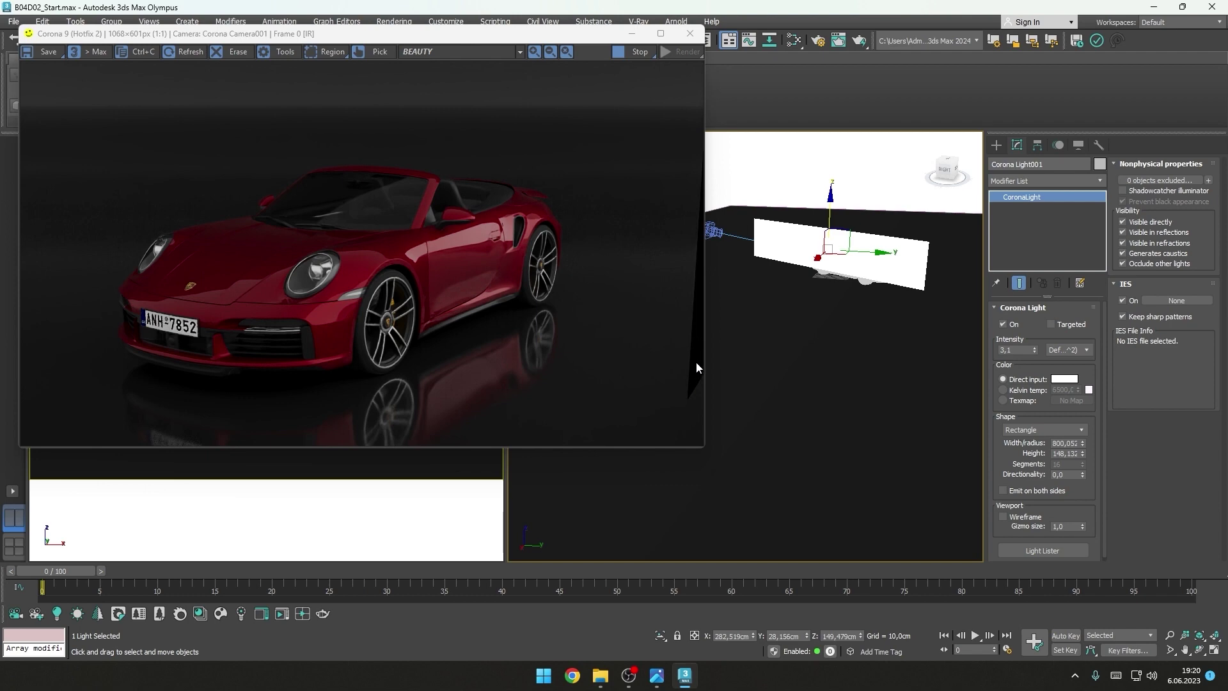
{"action": "left_click", "coordinate": [1143, 224]}
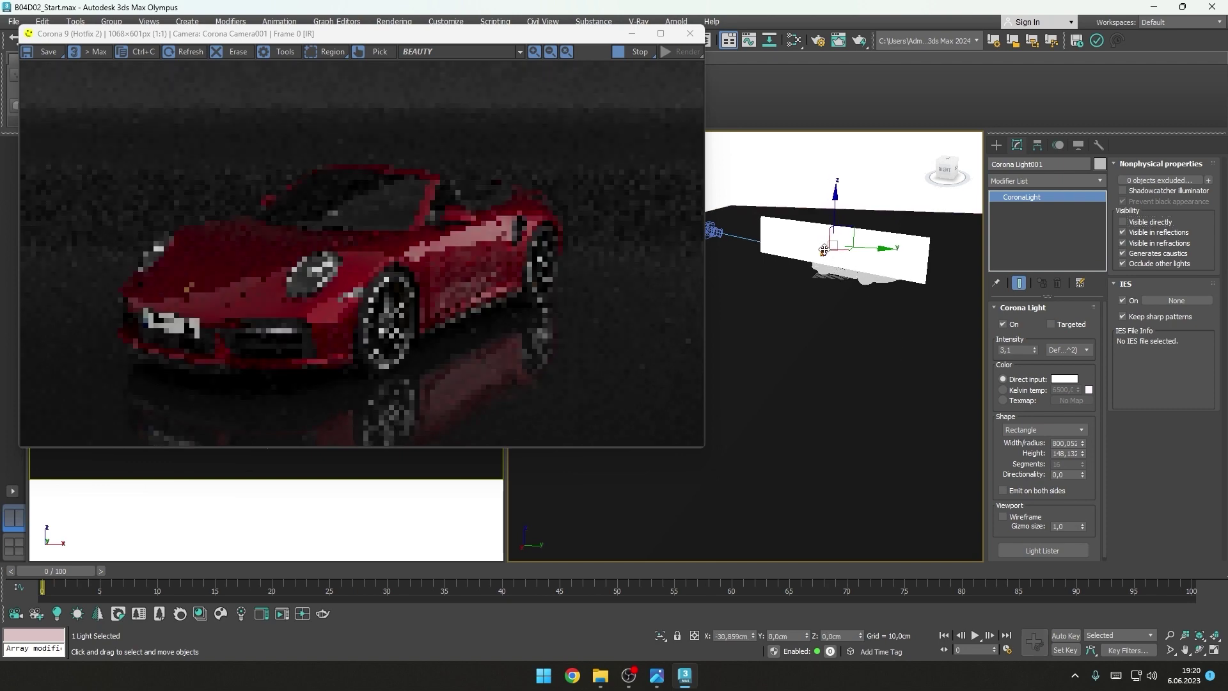
{"action": "mouse_move", "coordinate": [819, 256]}
{"action": "left_mouse_down"}
{"action": "mouse_move", "coordinate": [858, 255]}
{"action": "mouse_move", "coordinate": [825, 282]}
{"action": "left_mouse_up"}
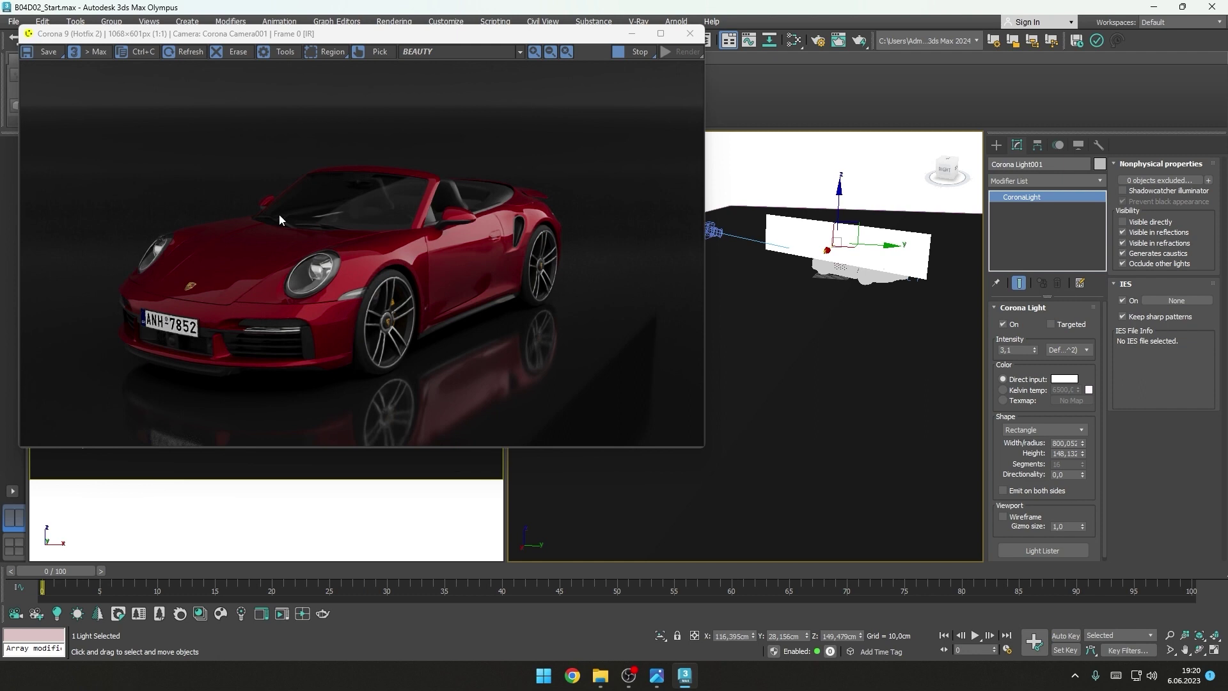
{"action": "key", "text": "f"}
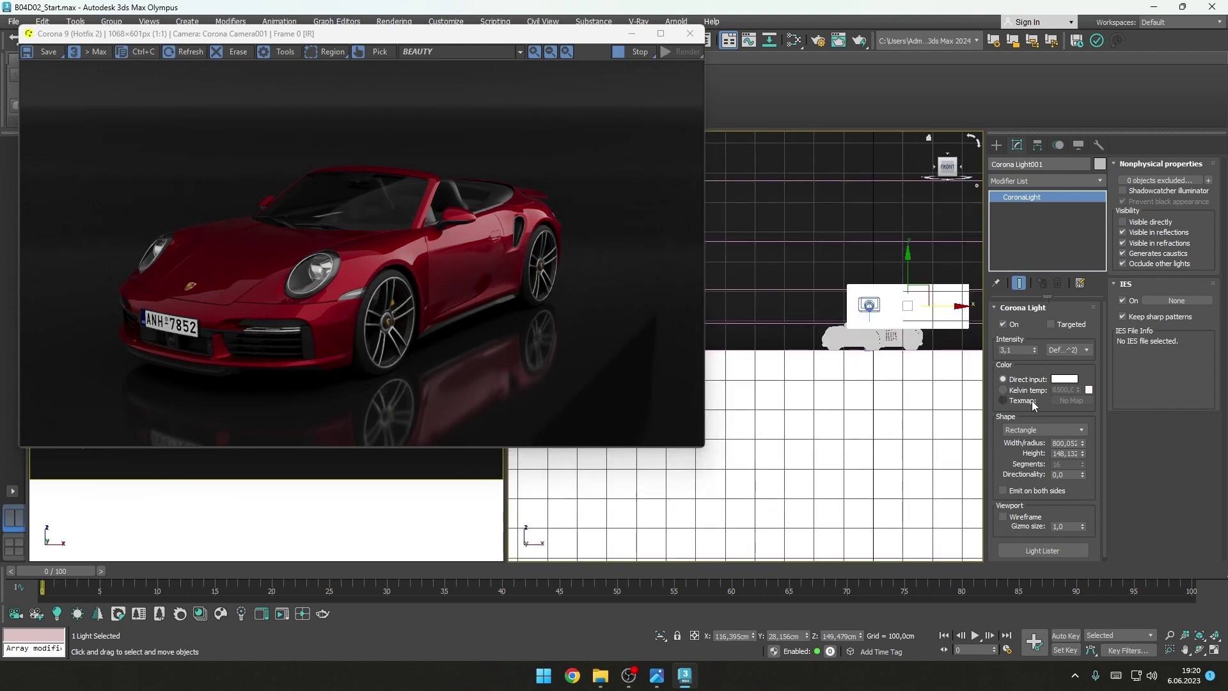
Step: Draw a new Corona rectangle light in the Front view, sized 500 by 500 cm
{"action": "left_click", "coordinate": [996, 145]}
{"action": "left_click", "coordinate": [1028, 232]}
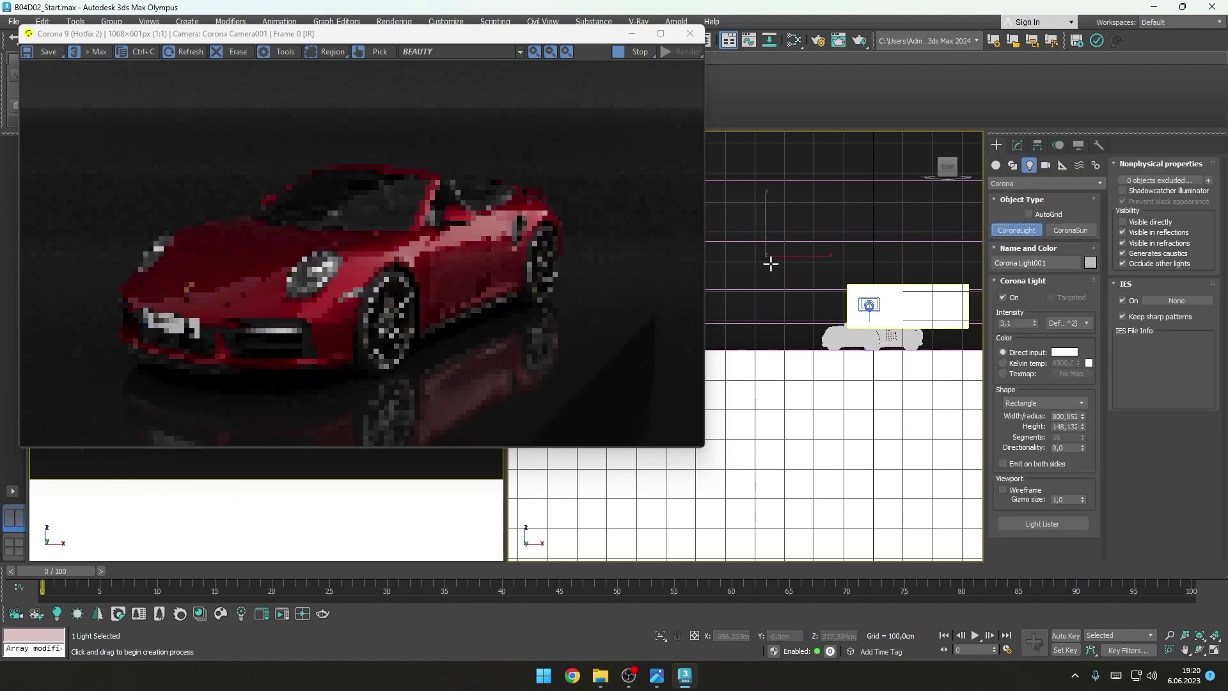
{"action": "left_click_drag", "start_coordinate": [766, 257], "coordinate": [858, 318]}
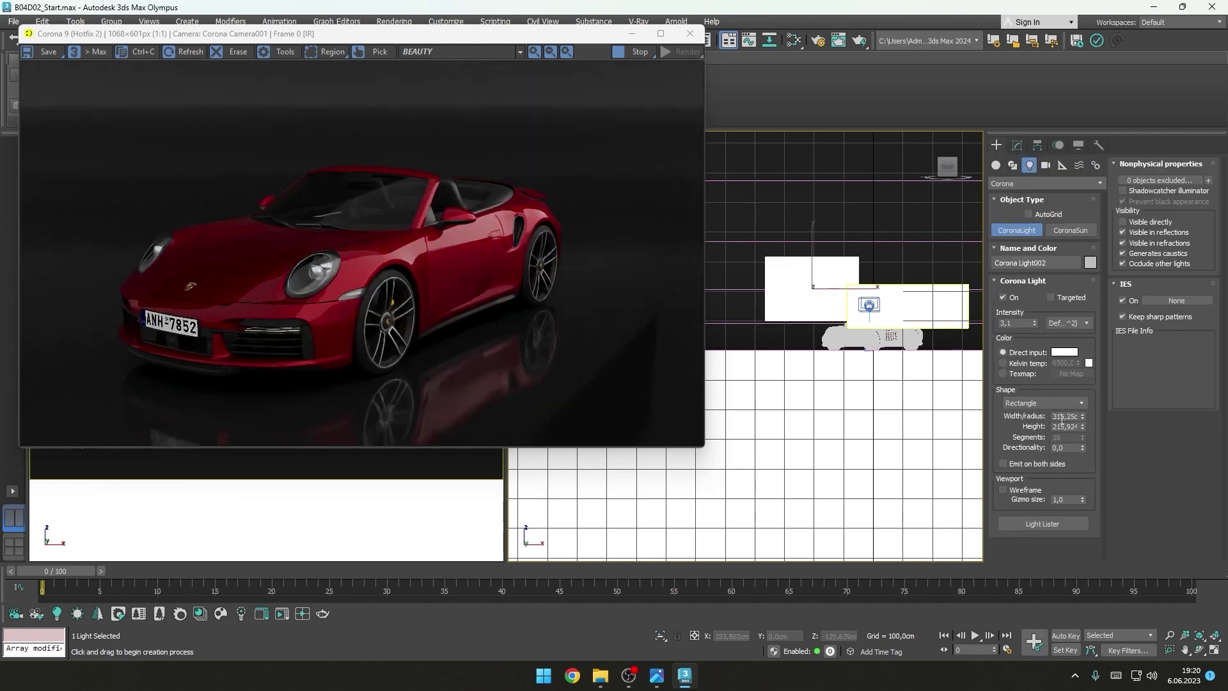
{"action": "left_click", "coordinate": [1064, 416]}
{"action": "type", "text": "0"}
{"action": "key", "text": "Tab"}
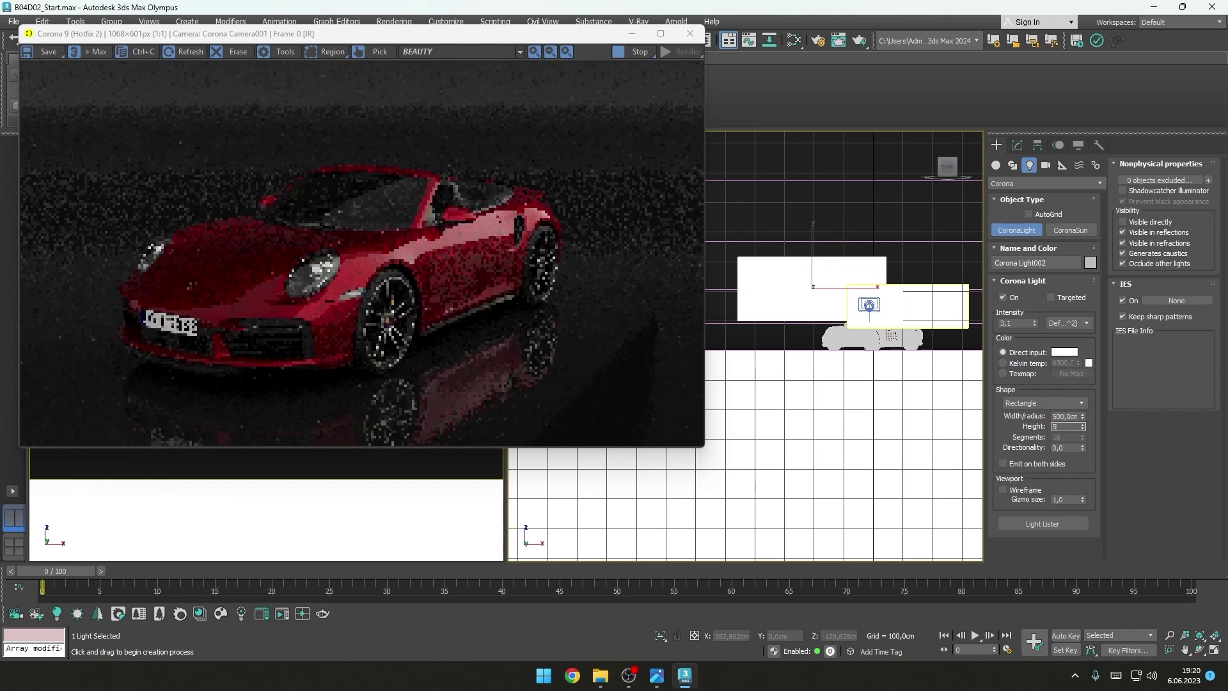
{"action": "type", "text": "500"}
{"action": "key", "text": "Return"}
{"action": "right_click", "coordinate": [909, 404]}
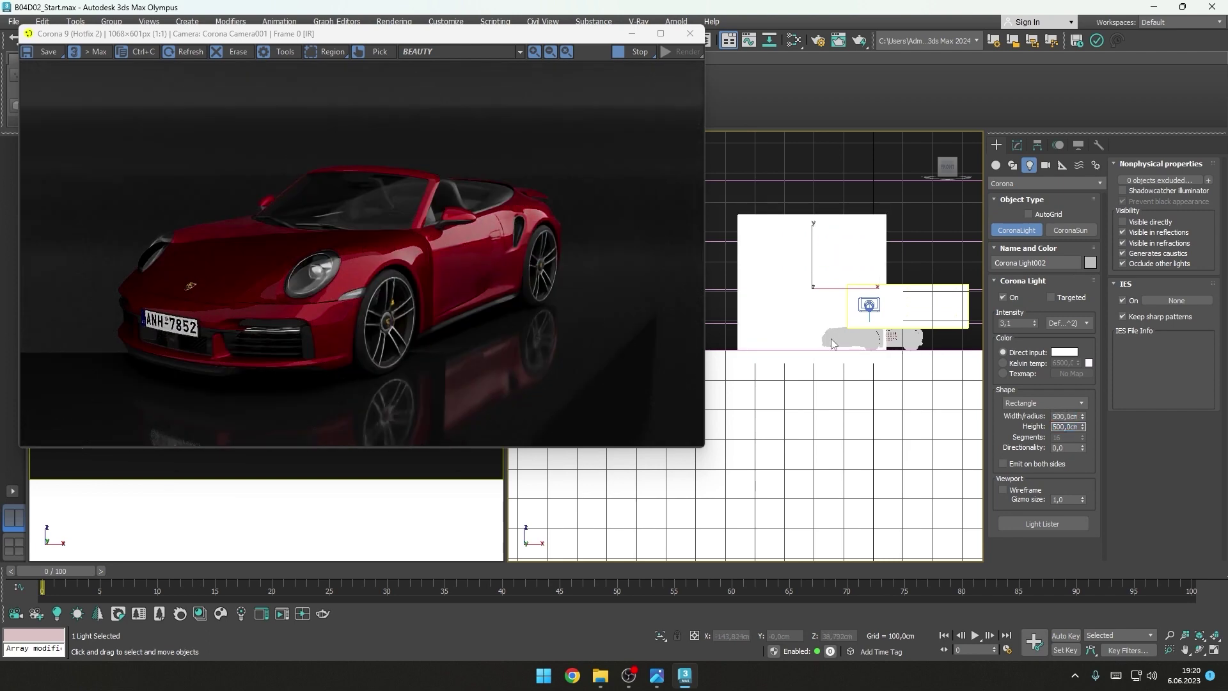
Step: Move Light002 beside the car and rotate it 90° on X to stand upright
{"action": "middle_click_drag", "start_coordinate": [864, 326], "coordinate": [884, 303], "text": "alt"}
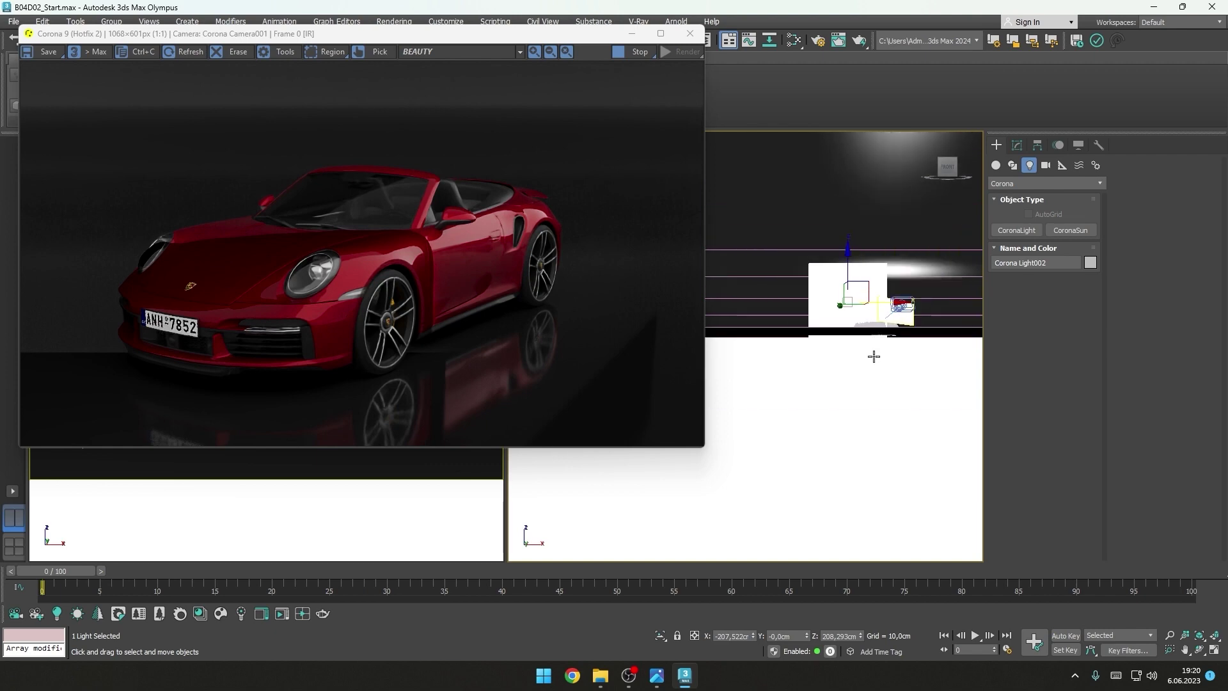
{"action": "left_click_drag", "start_coordinate": [883, 304], "coordinate": [788, 304]}
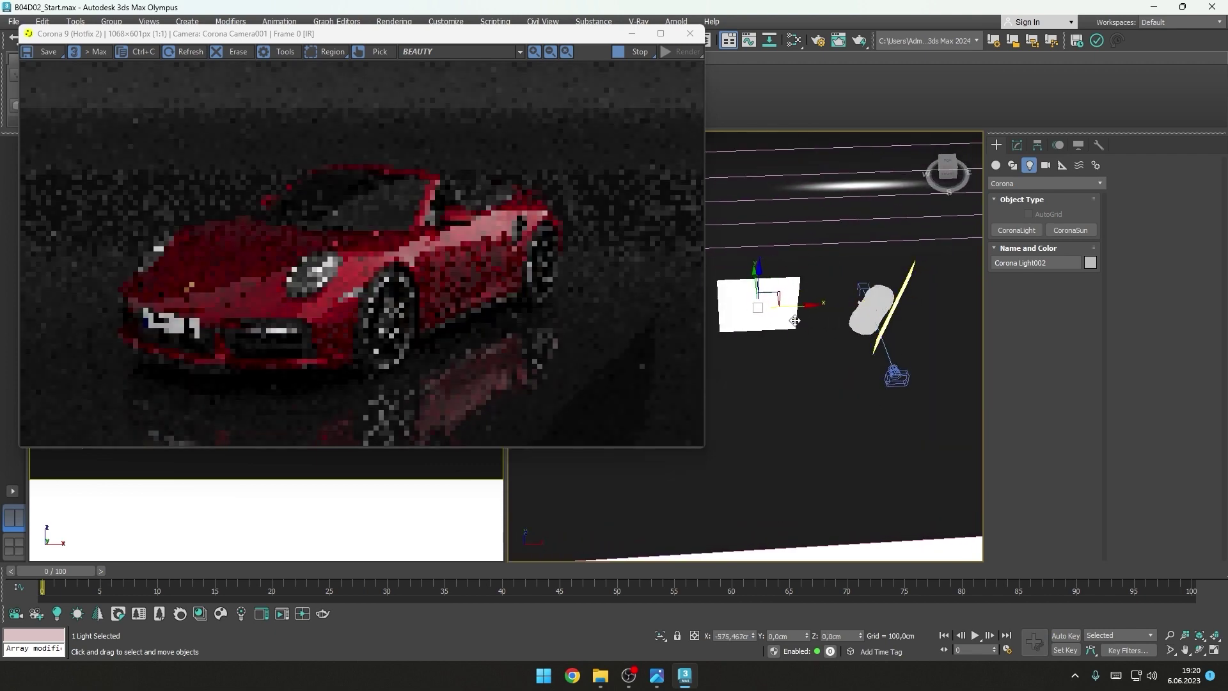
{"action": "middle_click_drag", "start_coordinate": [787, 304], "coordinate": [788, 362], "text": "alt"}
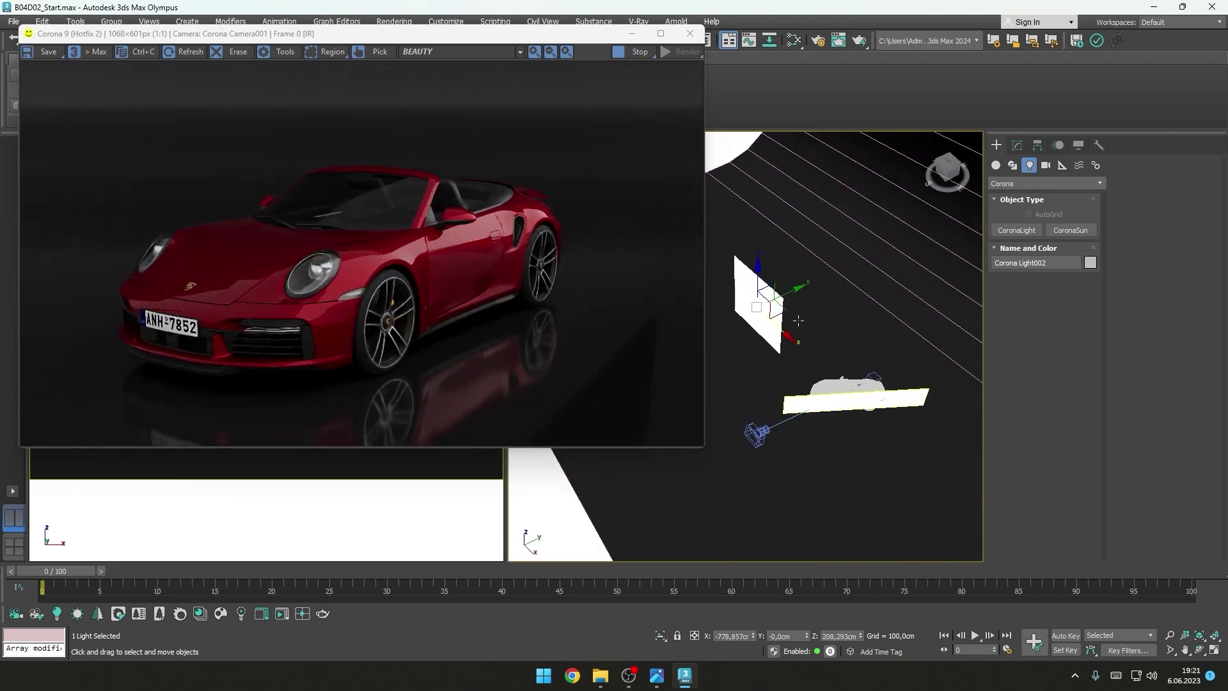
{"action": "key", "text": "e"}
{"action": "left_click_drag", "start_coordinate": [800, 323], "coordinate": [813, 349]}
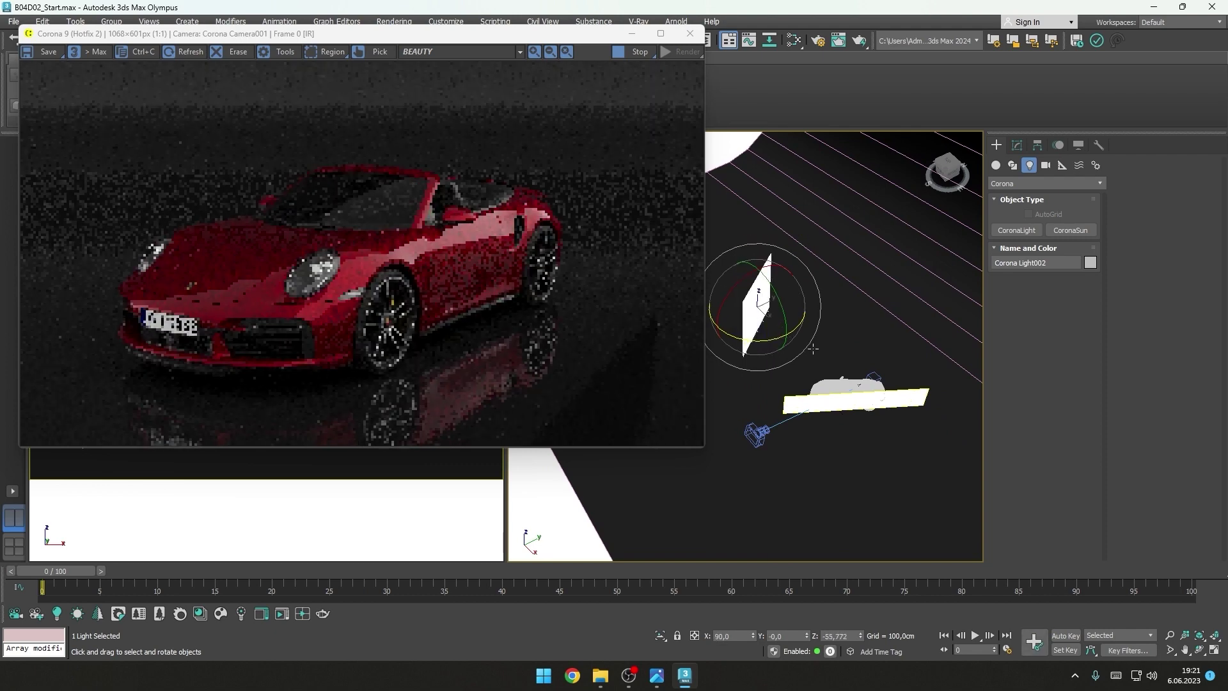
{"action": "middle_click_drag", "start_coordinate": [813, 348], "coordinate": [851, 300], "text": "alt"}
{"action": "key", "text": "w"}
{"action": "left_click_drag", "start_coordinate": [918, 281], "coordinate": [838, 324]}
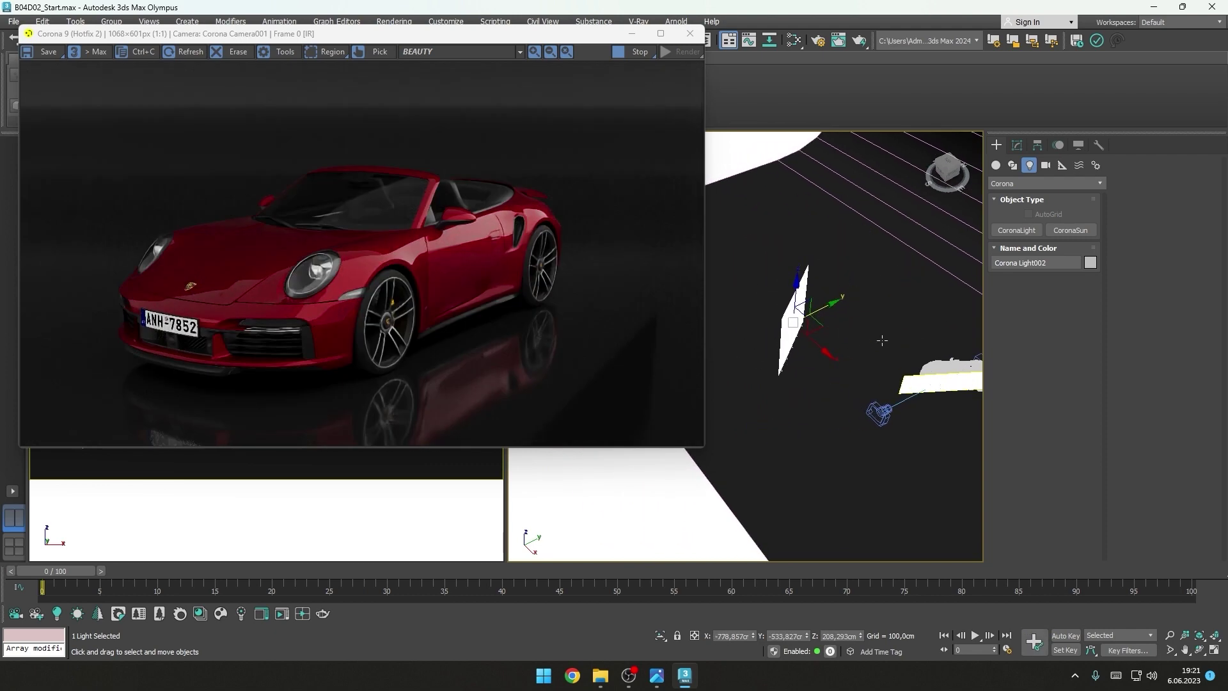
Step: Switch Corona Light001 off, leaving only the upright light on
{"action": "left_click", "coordinate": [1018, 145]}
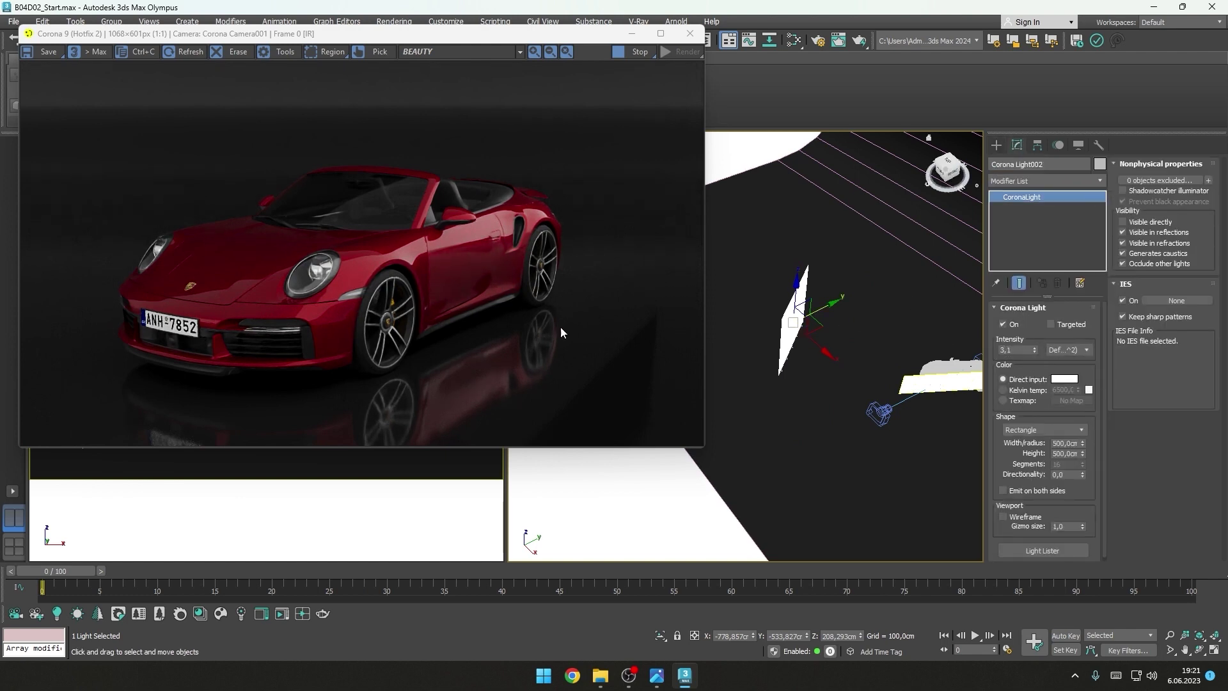
{"action": "mouse_move", "coordinate": [882, 412]}
{"action": "middle_mouse_down", "text": "alt"}
{"action": "mouse_move", "coordinate": [871, 368]}
{"action": "mouse_move", "coordinate": [831, 370]}
{"action": "mouse_move", "coordinate": [841, 378]}
{"action": "middle_mouse_up", "text": "alt"}
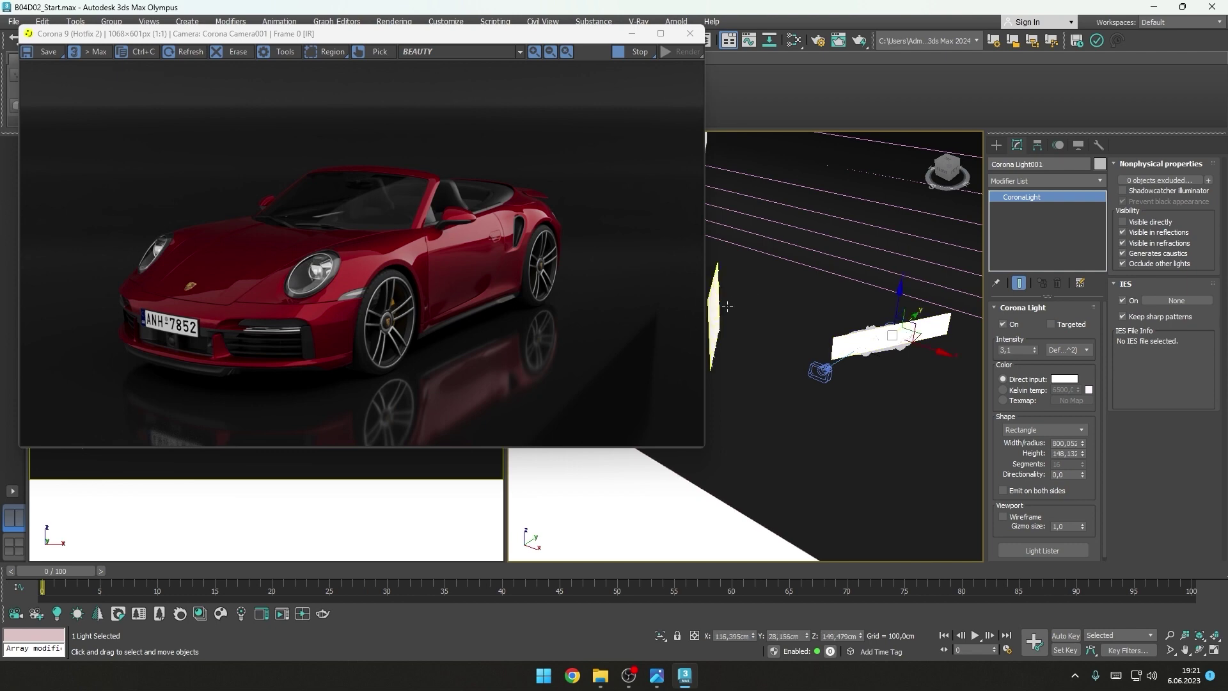
{"action": "left_click", "coordinate": [944, 324]}
{"action": "left_click", "coordinate": [1003, 325]}
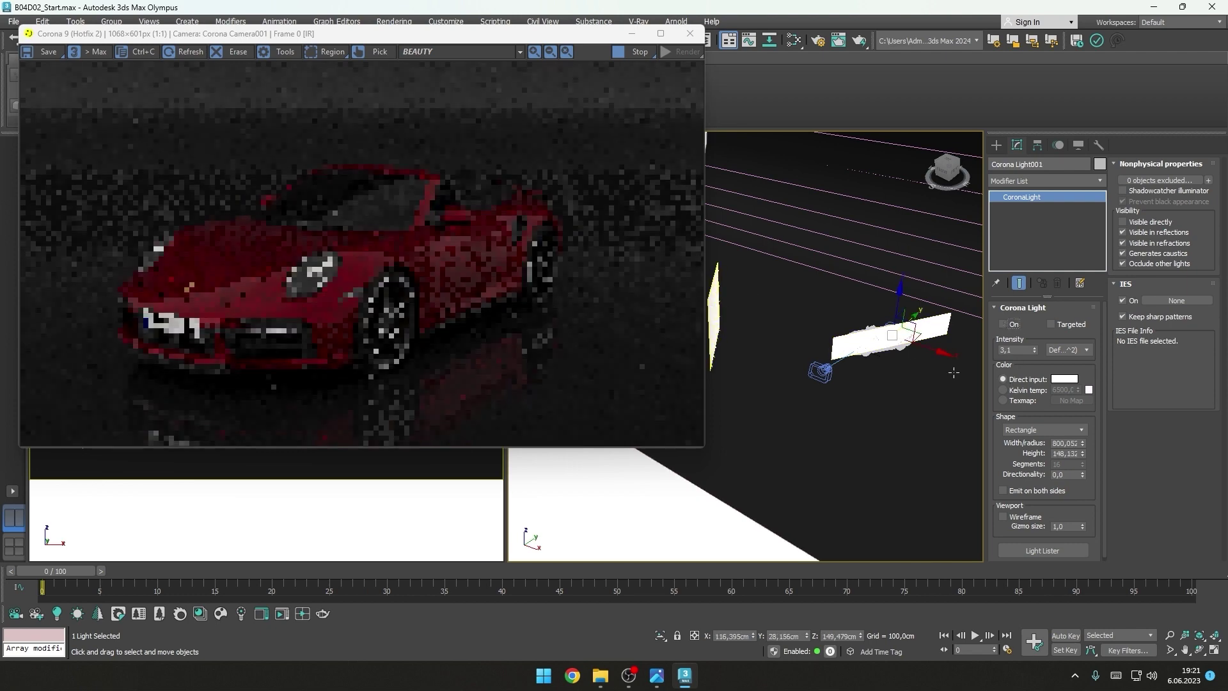
{"action": "left_click", "coordinate": [876, 403]}
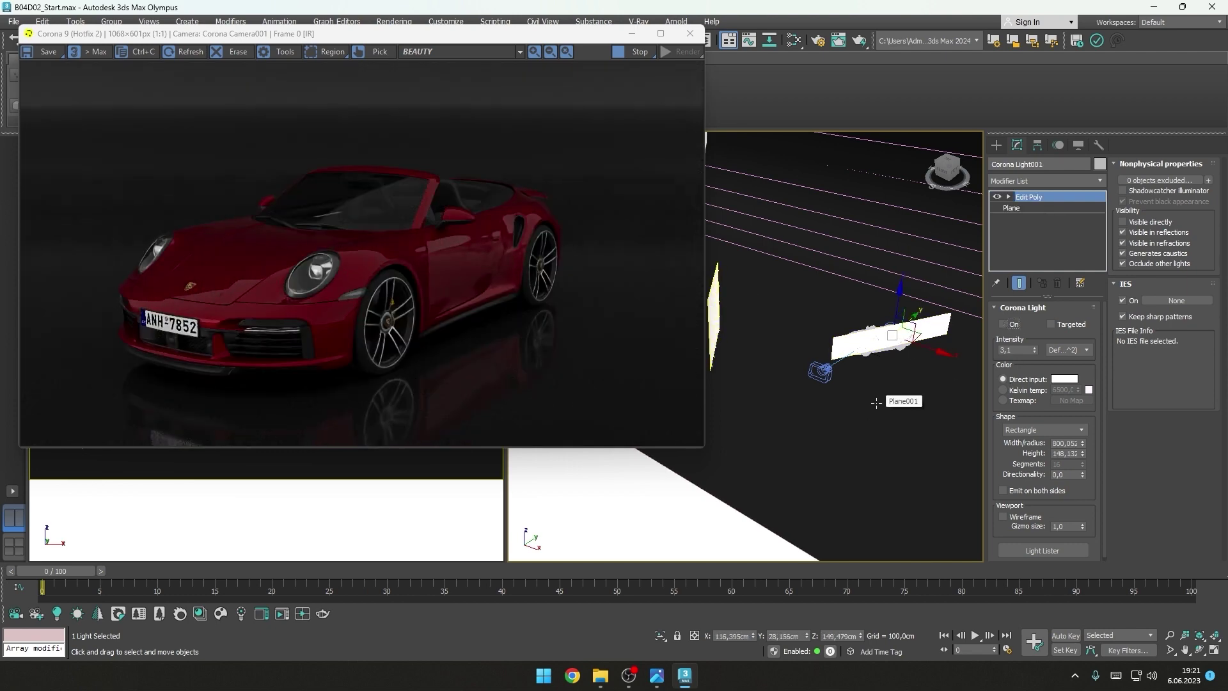
Step: Set the environment background colour to black
{"action": "key", "text": "8"}
{"action": "left_click", "coordinate": [737, 194]}
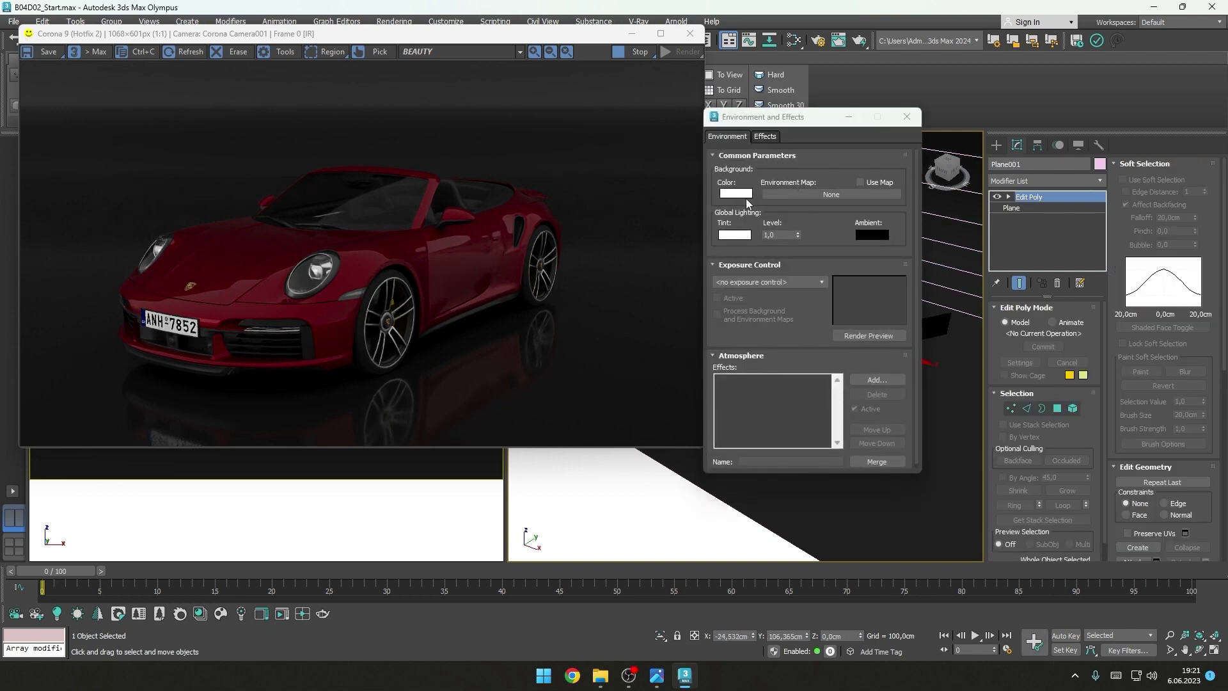
{"action": "left_click_drag", "start_coordinate": [607, 140], "coordinate": [568, 134]}
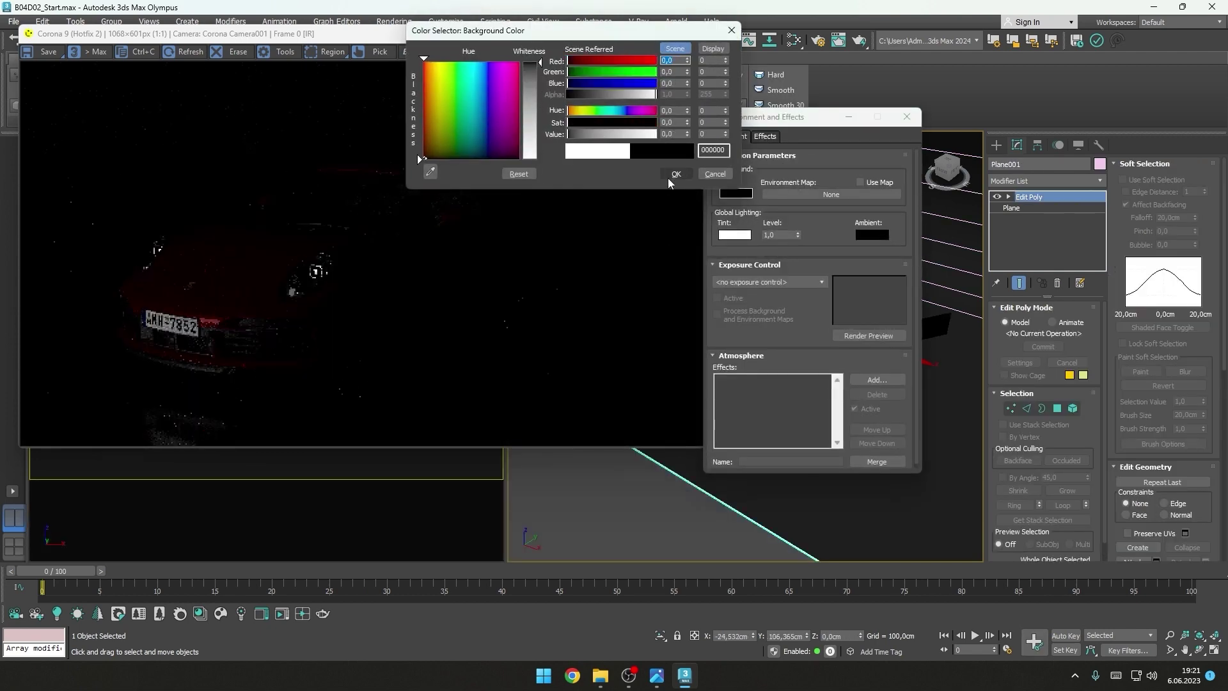
{"action": "left_click", "coordinate": [676, 174]}
{"action": "left_click", "coordinate": [908, 117]}
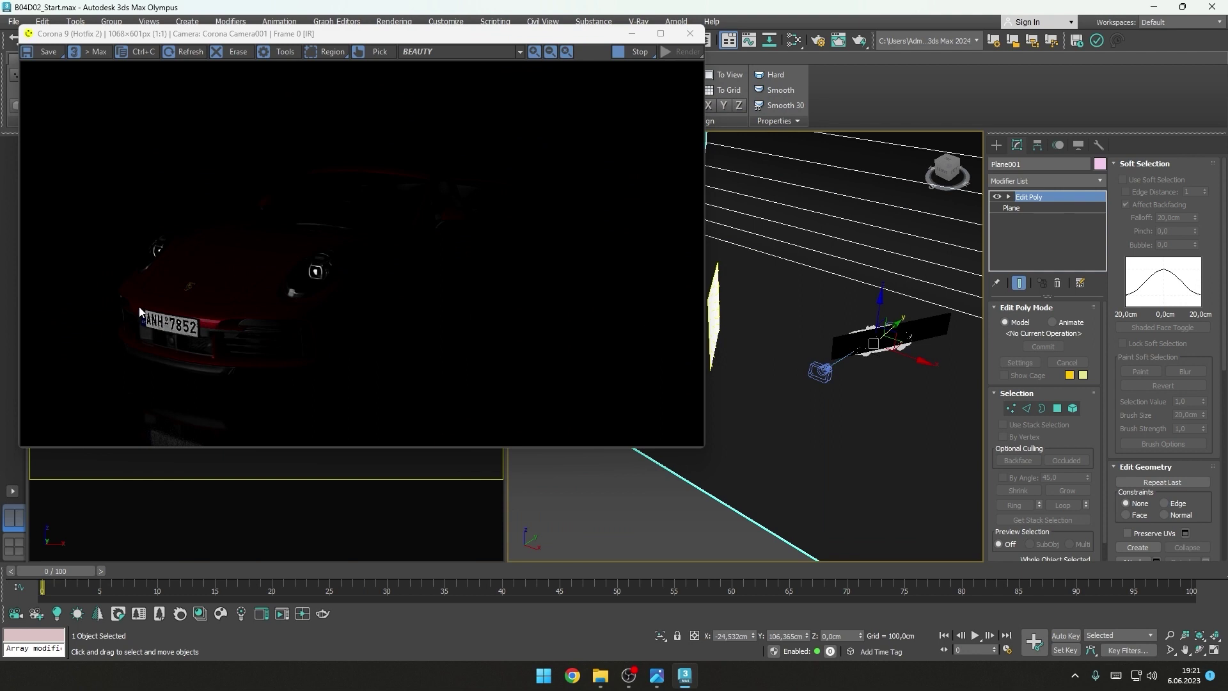
Step: Set Corona Light002's intensity to about 187
{"action": "left_click", "coordinate": [711, 307]}
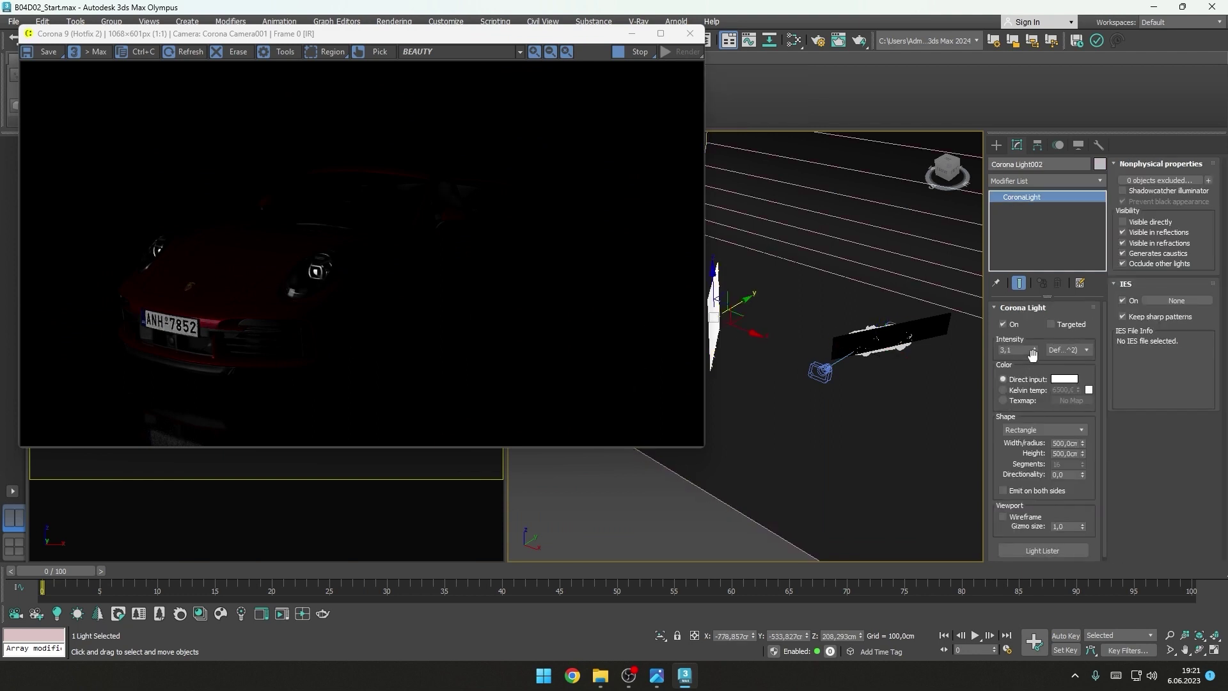
{"action": "left_click_drag", "start_coordinate": [1034, 350], "coordinate": [1025, 272]}
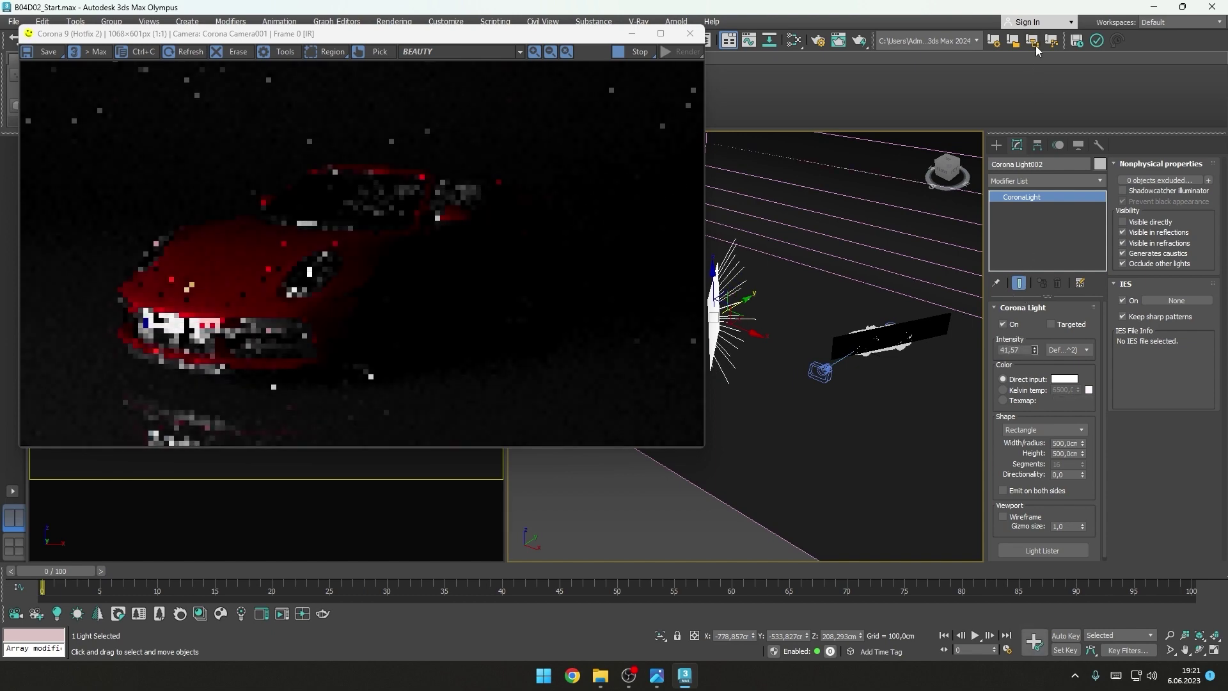
{"action": "left_click_drag", "start_coordinate": [1034, 350], "coordinate": [1034, 192]}
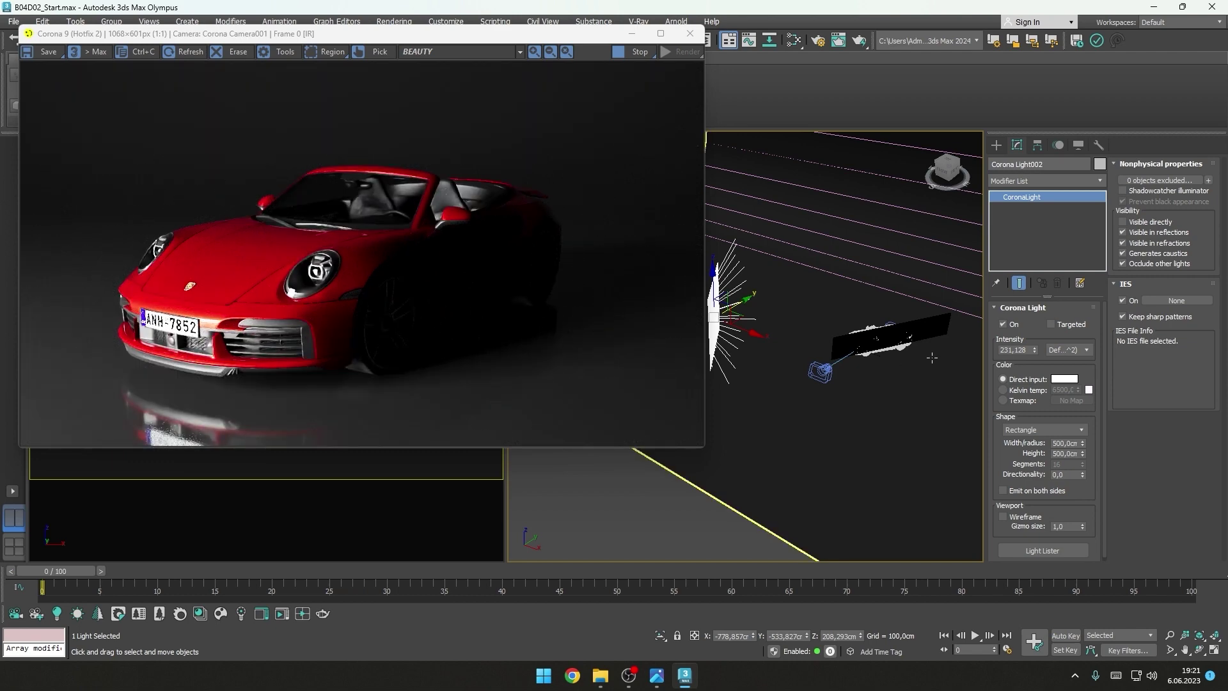
{"action": "right_click", "coordinate": [1035, 350]}
{"action": "left_click_drag", "start_coordinate": [1035, 350], "coordinate": [1035, 256]}
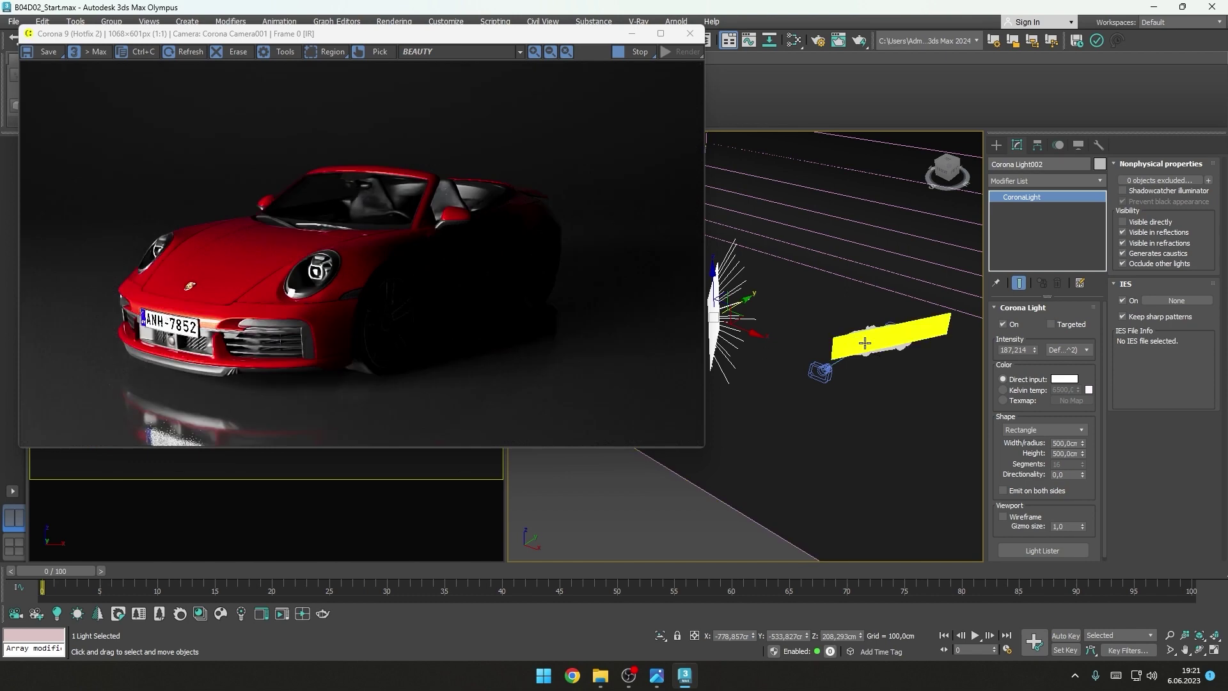
Step: Reposition Corona Light002 along its X and Y axes beside the car
{"action": "middle_click_drag", "start_coordinate": [831, 371], "coordinate": [930, 353]}
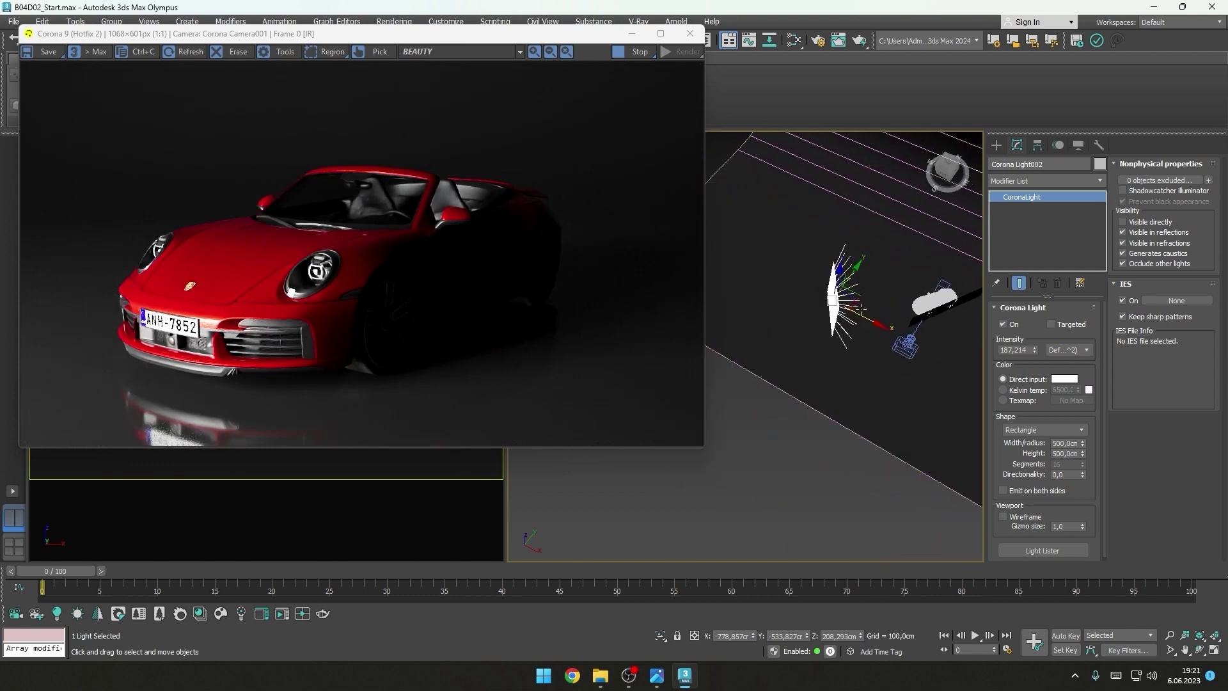
{"action": "mouse_move", "coordinate": [854, 275]}
{"action": "left_mouse_down"}
{"action": "mouse_move", "coordinate": [838, 262]}
{"action": "mouse_move", "coordinate": [848, 311]}
{"action": "mouse_move", "coordinate": [790, 320]}
{"action": "left_mouse_up"}
{"action": "key", "text": "e"}
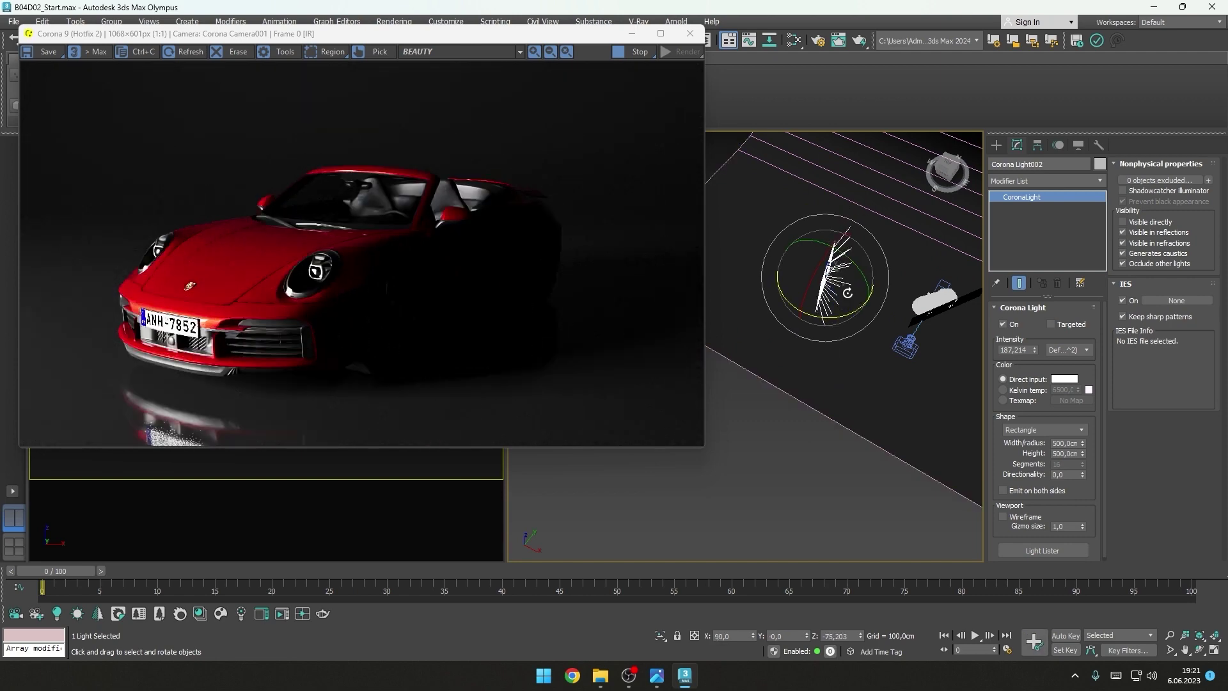
{"action": "key", "text": "w"}
{"action": "left_click_drag", "start_coordinate": [841, 256], "coordinate": [853, 239]}
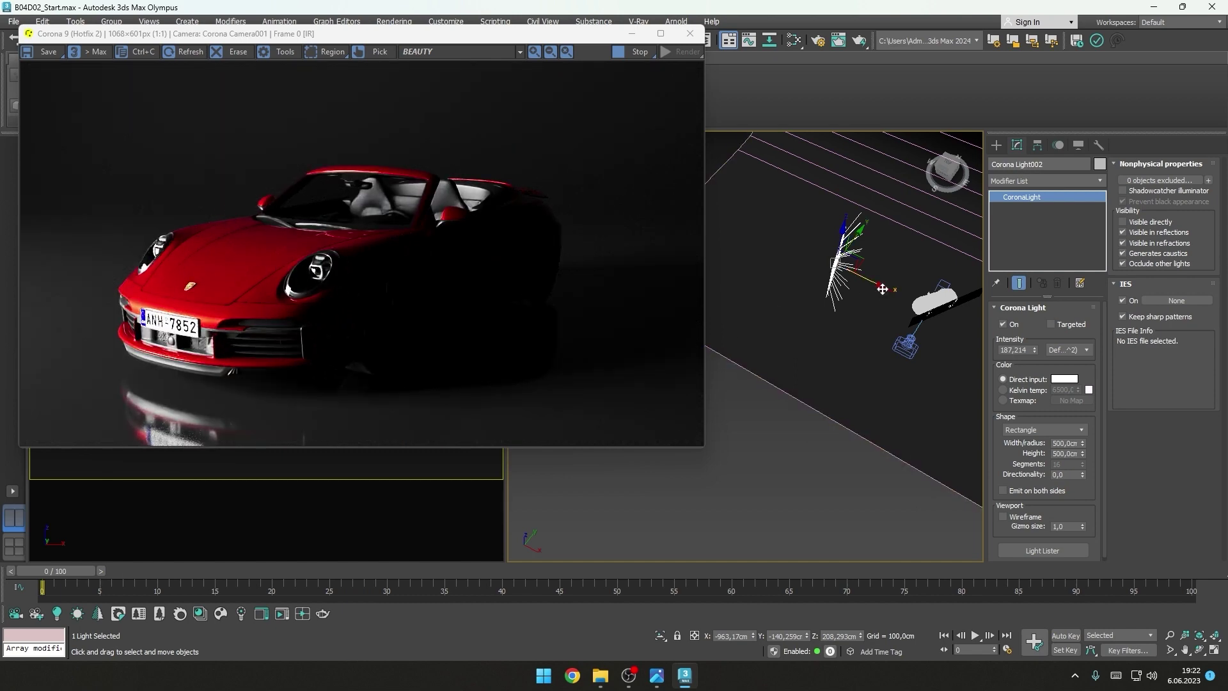
{"action": "left_click_drag", "start_coordinate": [875, 286], "coordinate": [864, 283]}
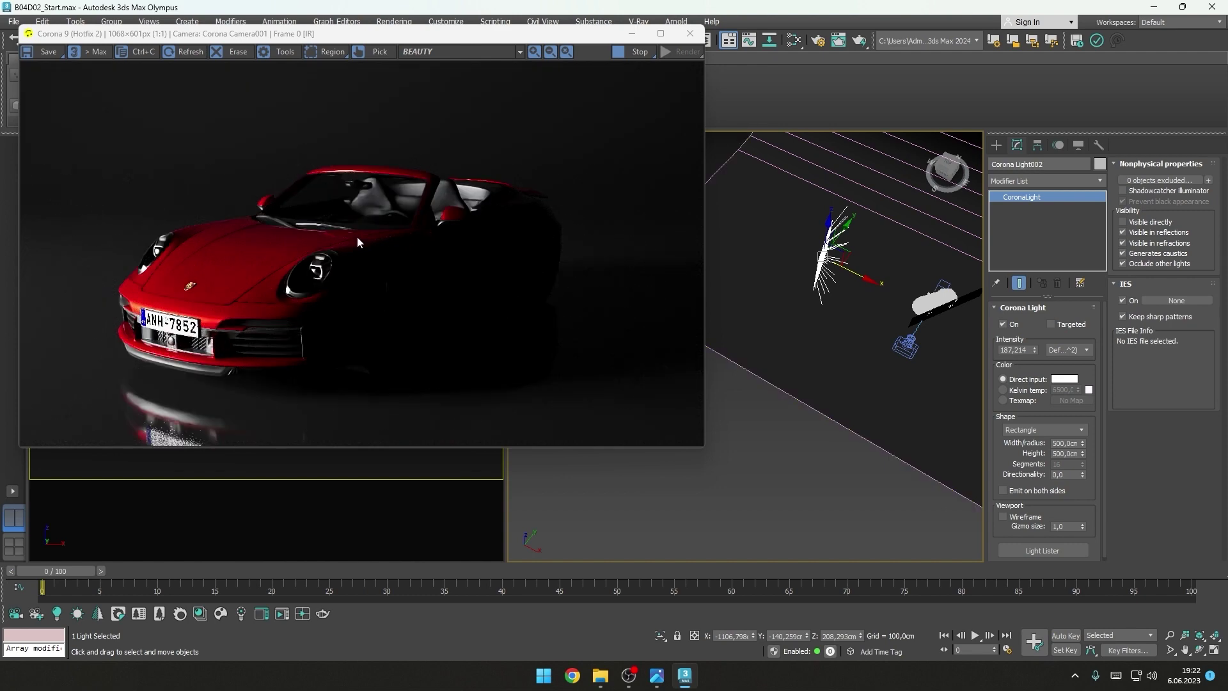
Step: Turn Corona Light001 back on and deselect it
{"action": "left_click", "coordinate": [968, 295]}
{"action": "left_click", "coordinate": [1013, 325]}
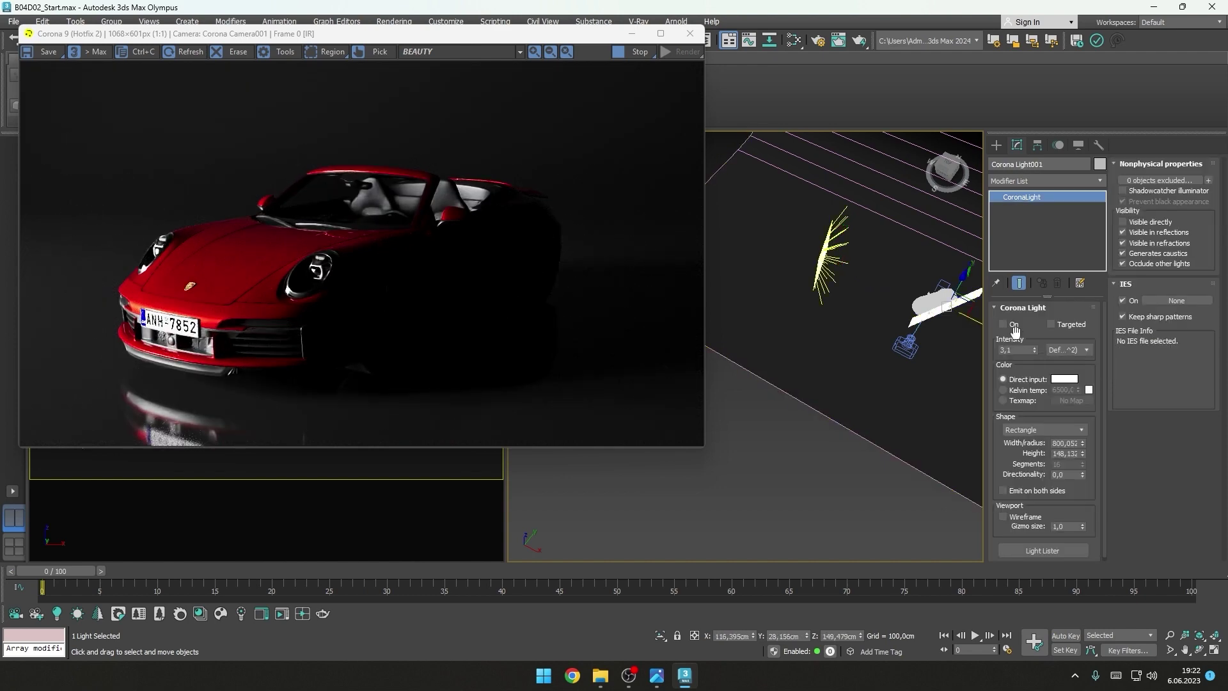
{"action": "left_click", "coordinate": [1006, 324]}
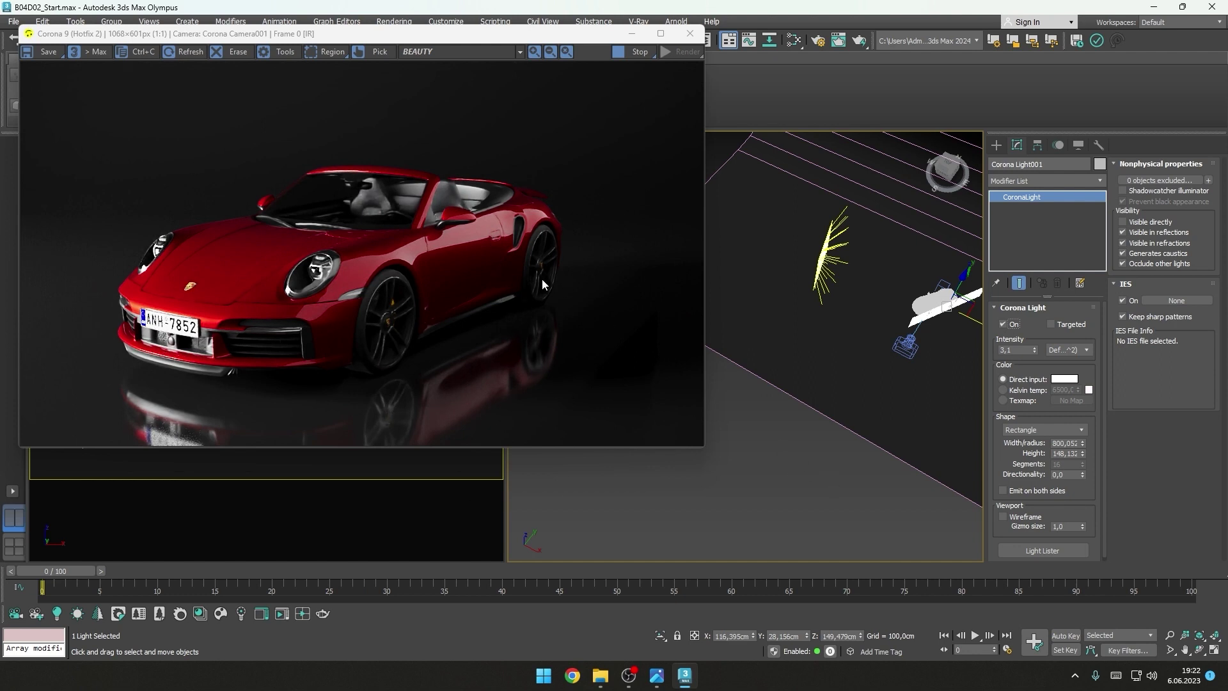
{"action": "left_click", "coordinate": [828, 455]}
Step: Change the environment background colour from black to white
{"action": "key", "text": "8"}
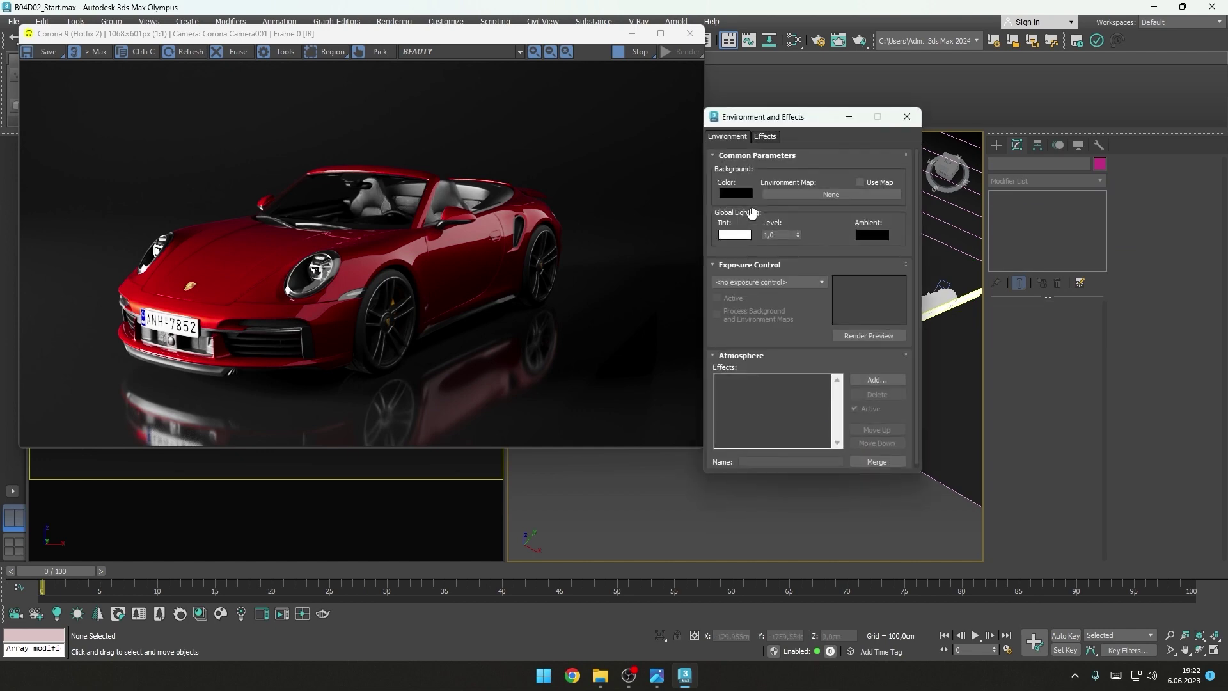
{"action": "left_click", "coordinate": [737, 194]}
{"action": "left_click_drag", "start_coordinate": [559, 127], "coordinate": [667, 126]}
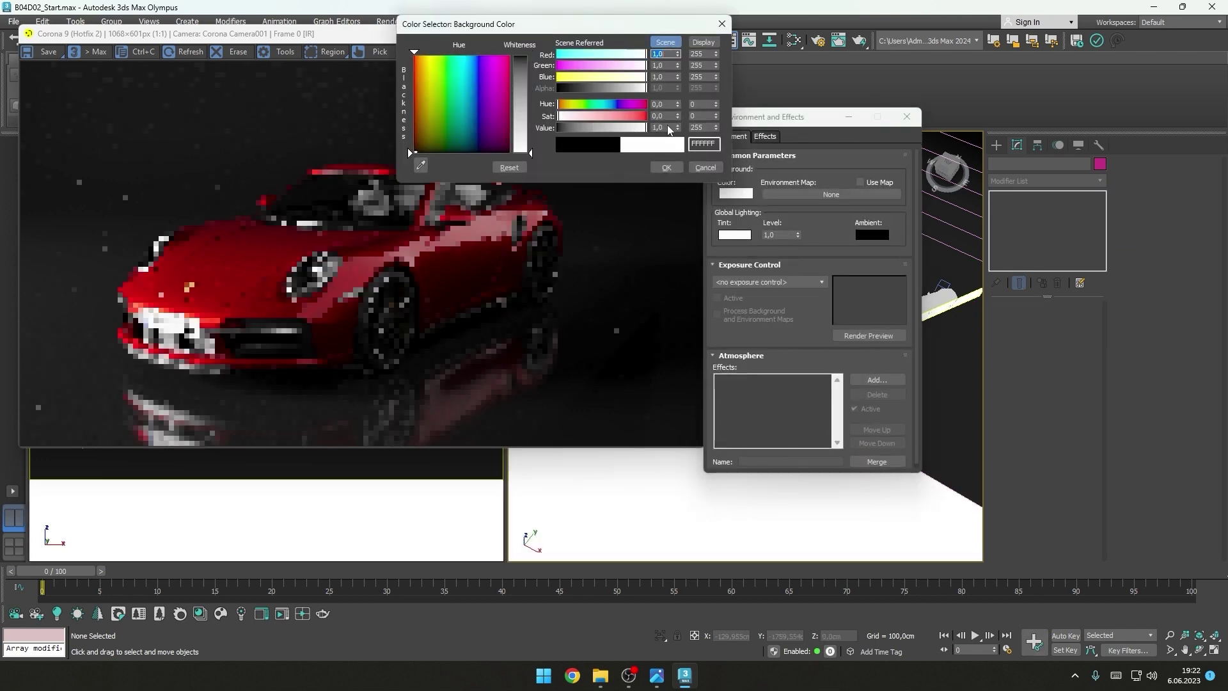
{"action": "left_click", "coordinate": [666, 167]}
{"action": "left_click", "coordinate": [907, 117]}
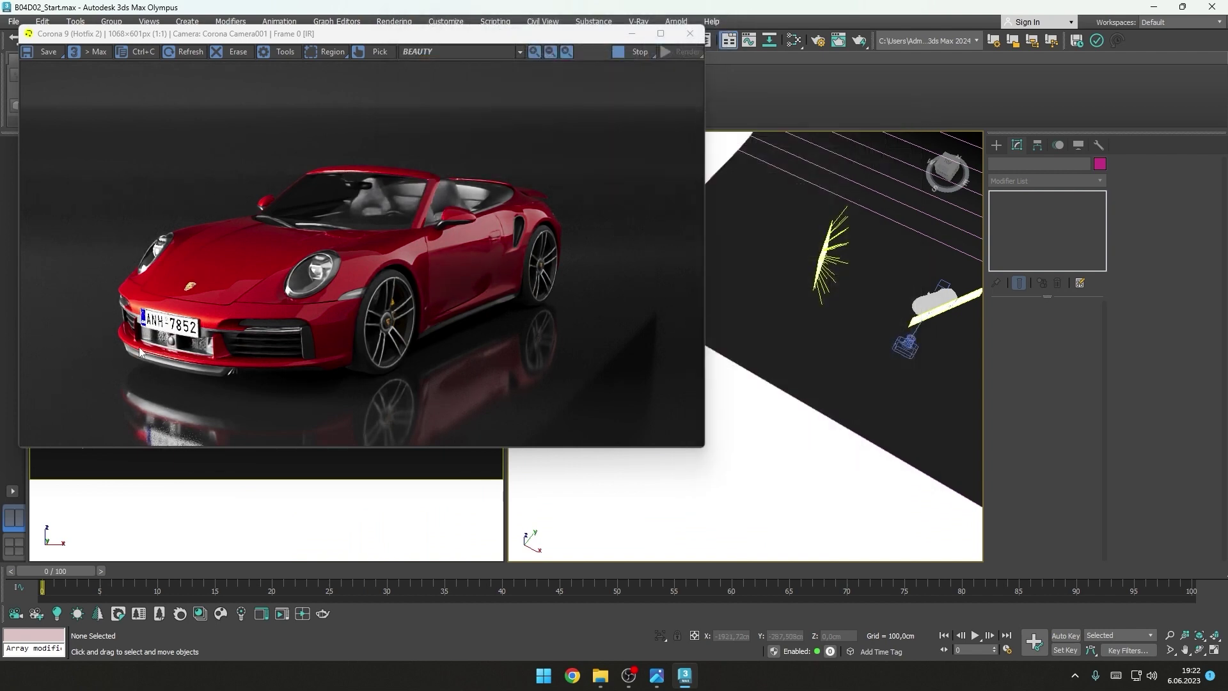
Step: Toggle Light002 and Light001 off to compare, restore Light001, and level the view onto the lights
{"action": "left_click", "coordinate": [826, 256]}
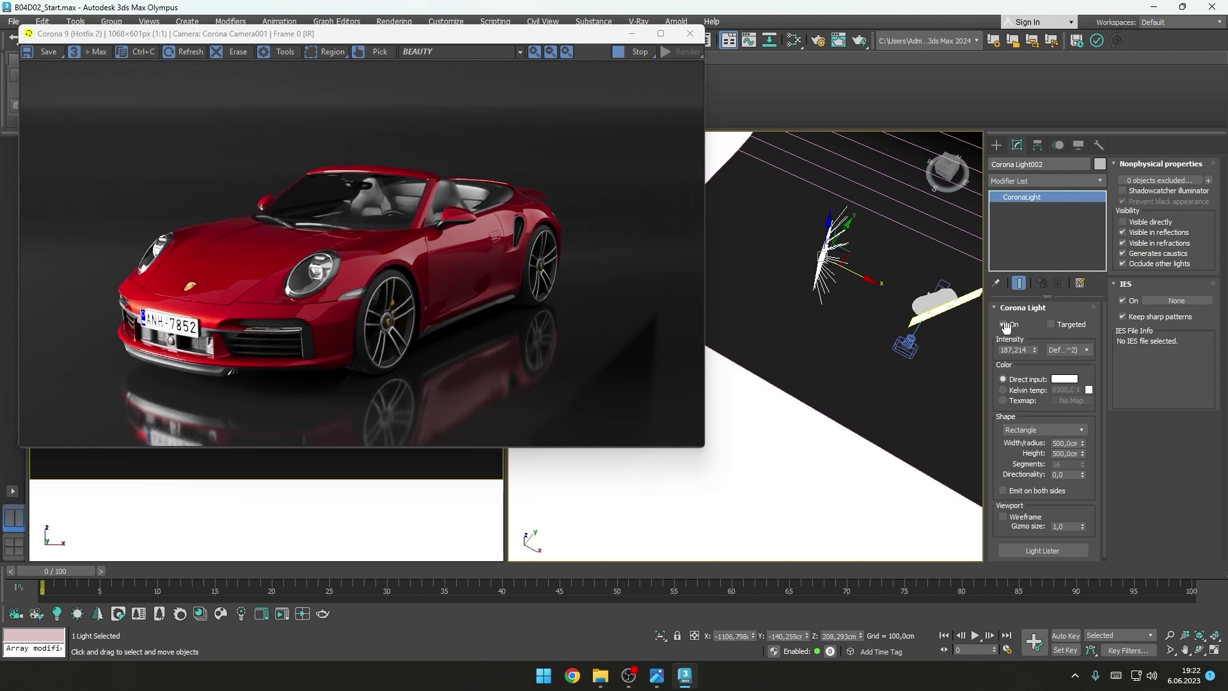
{"action": "left_click", "coordinate": [1003, 324]}
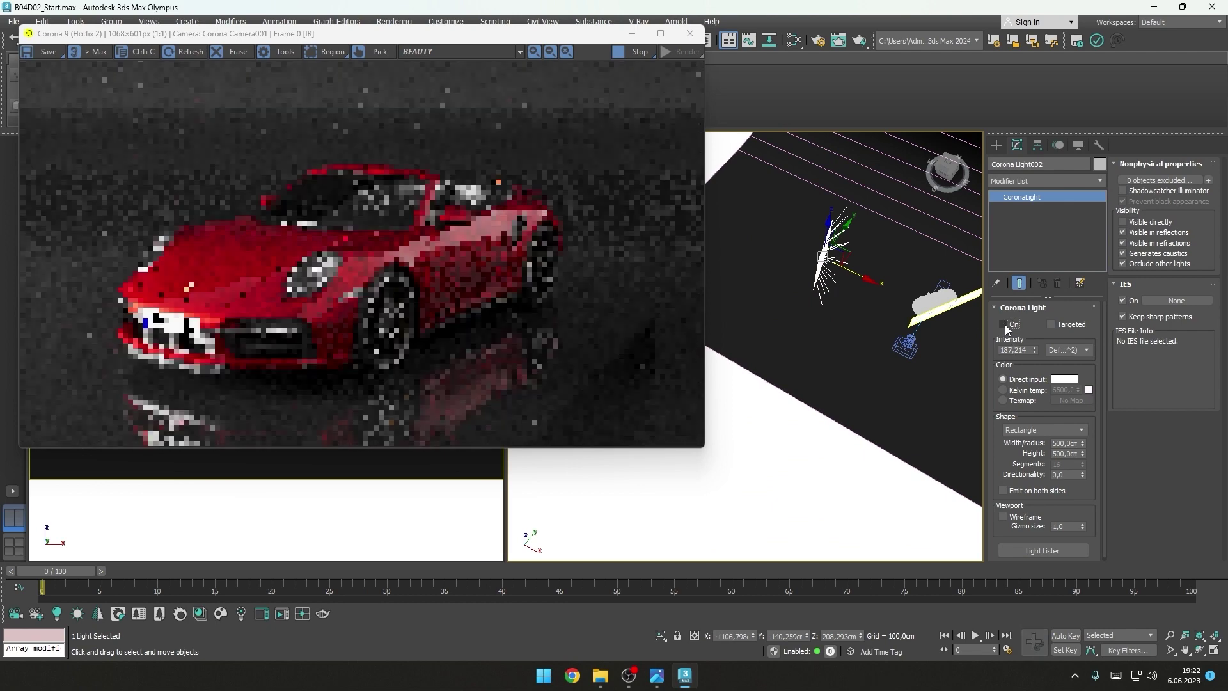
{"action": "left_click", "coordinate": [947, 307]}
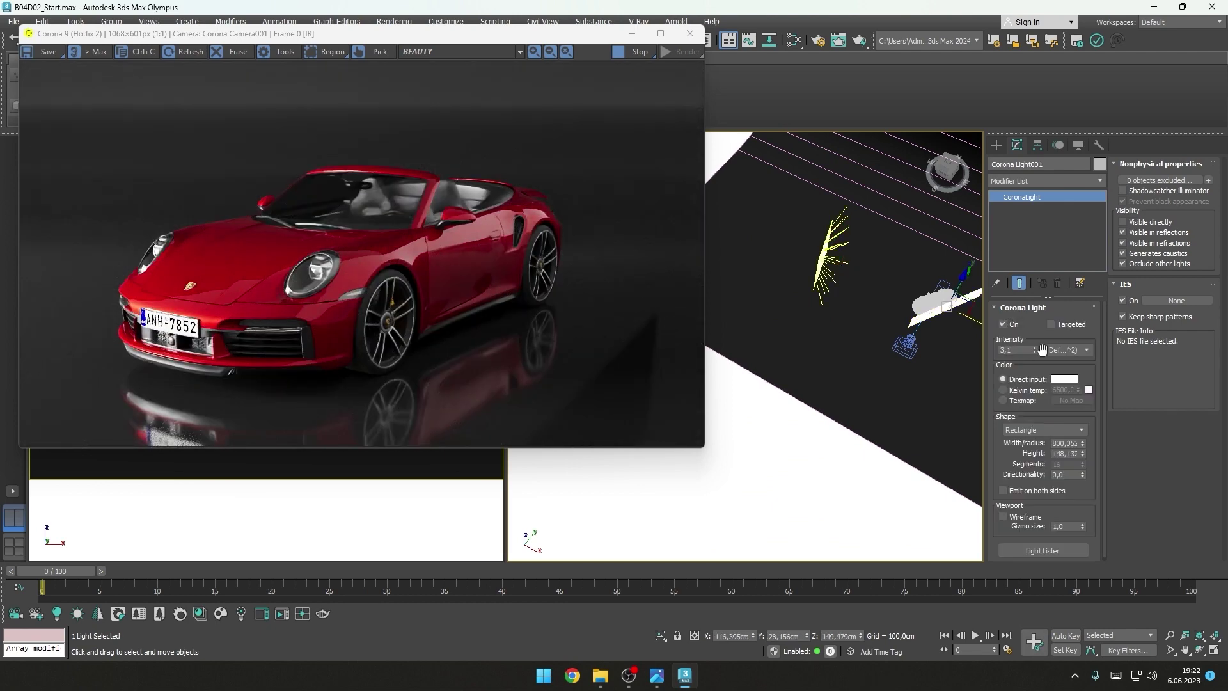
{"action": "left_click", "coordinate": [1002, 324]}
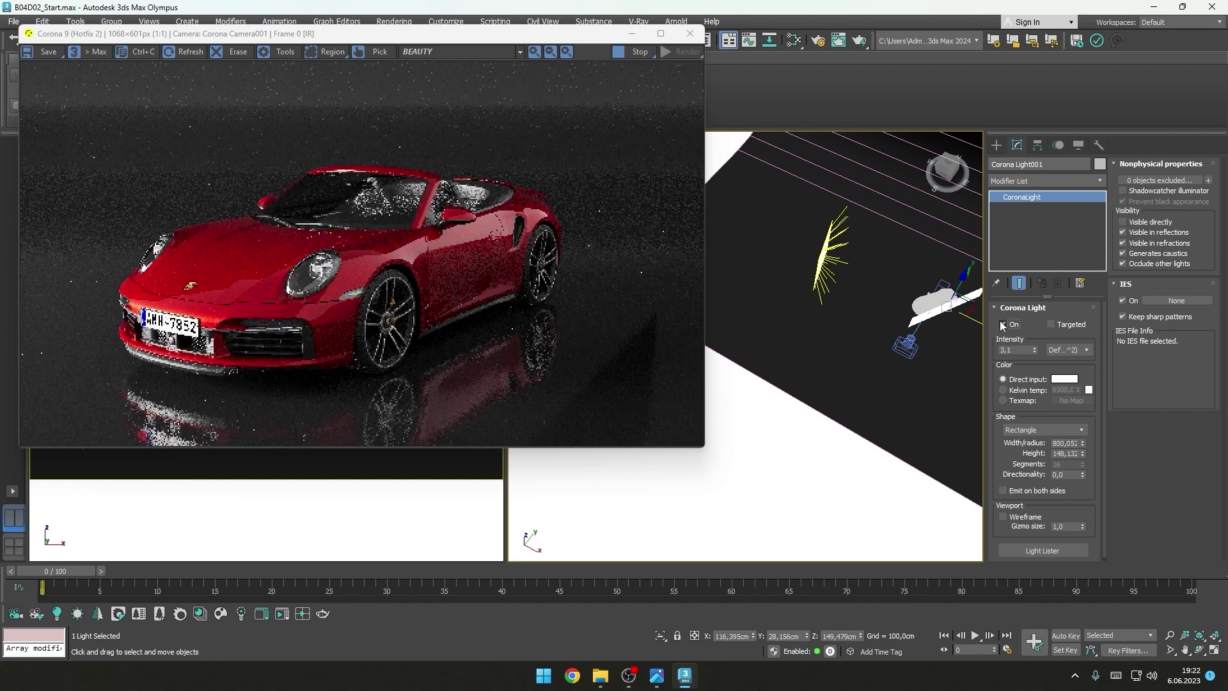
{"action": "left_click", "coordinate": [1001, 324]}
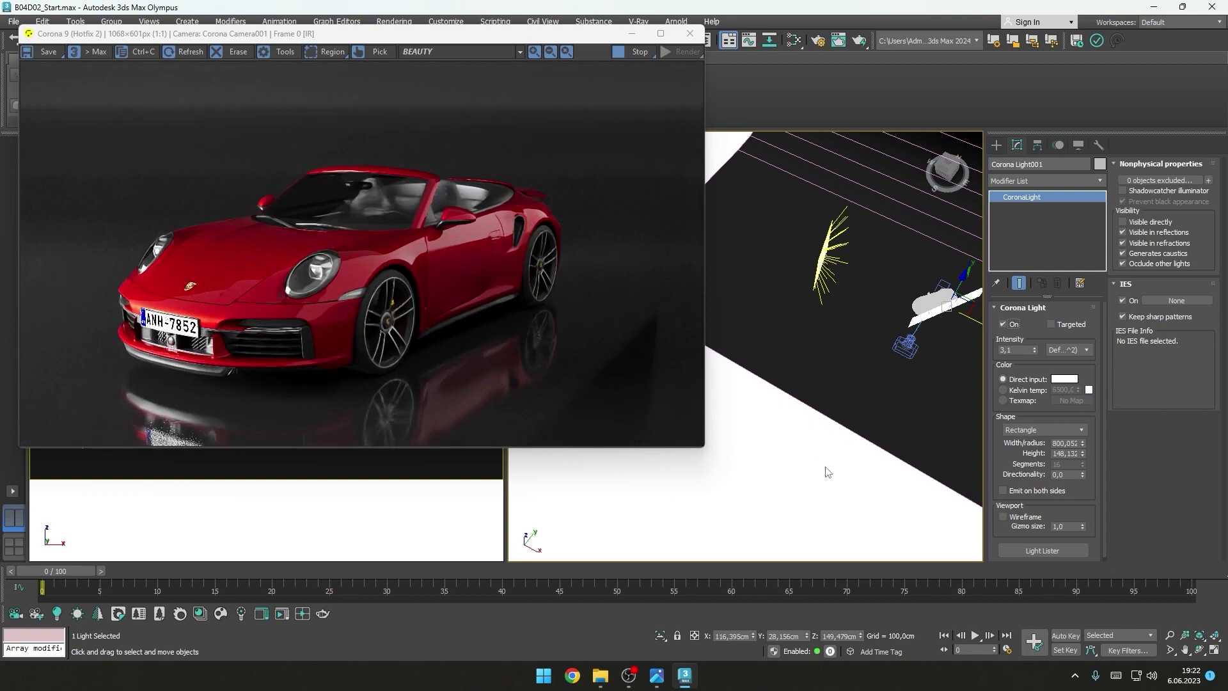
{"action": "middle_click_drag", "start_coordinate": [825, 473], "coordinate": [835, 423], "text": "alt"}
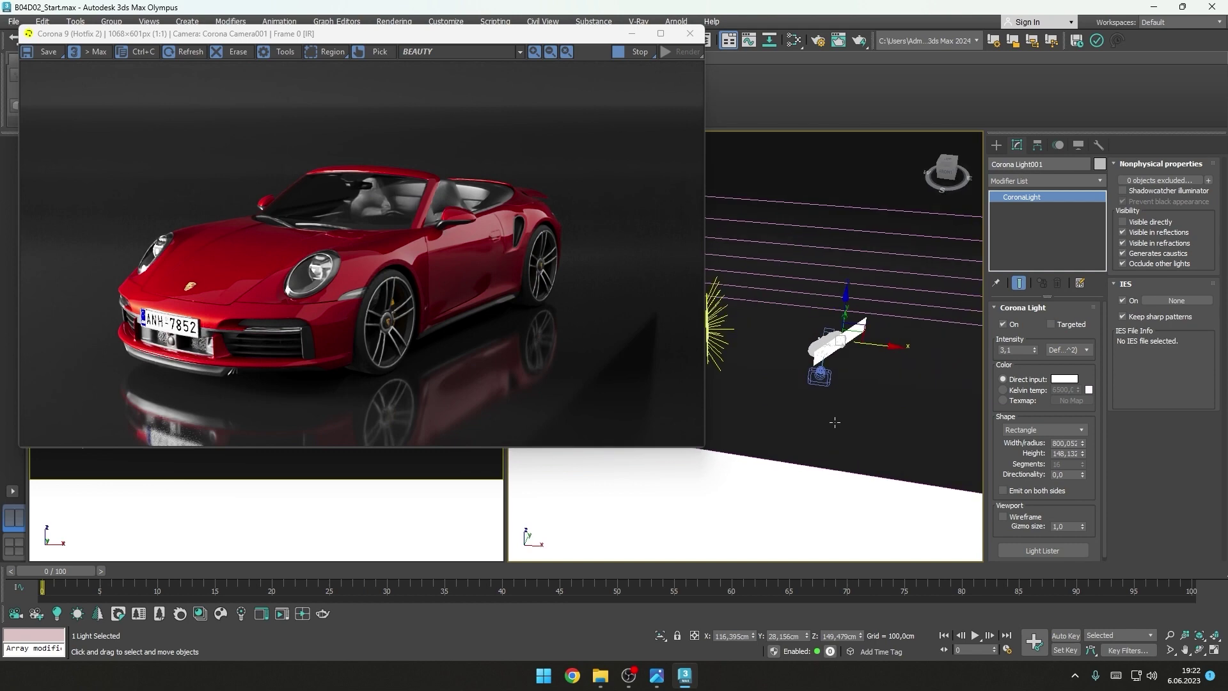
{"action": "middle_click_drag", "start_coordinate": [846, 390], "coordinate": [879, 367]}
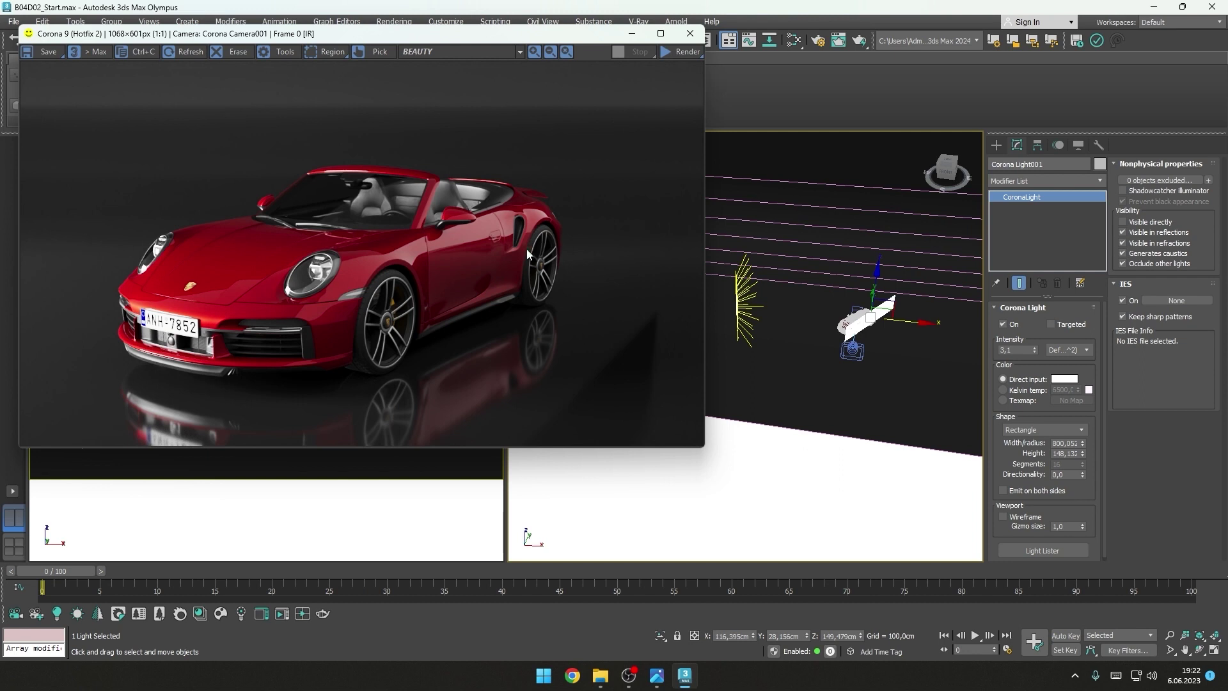
Step: Drop Corona Light002's intensity to 168,492 and launch the render with Shift+Q
{"action": "left_click", "coordinate": [747, 302]}
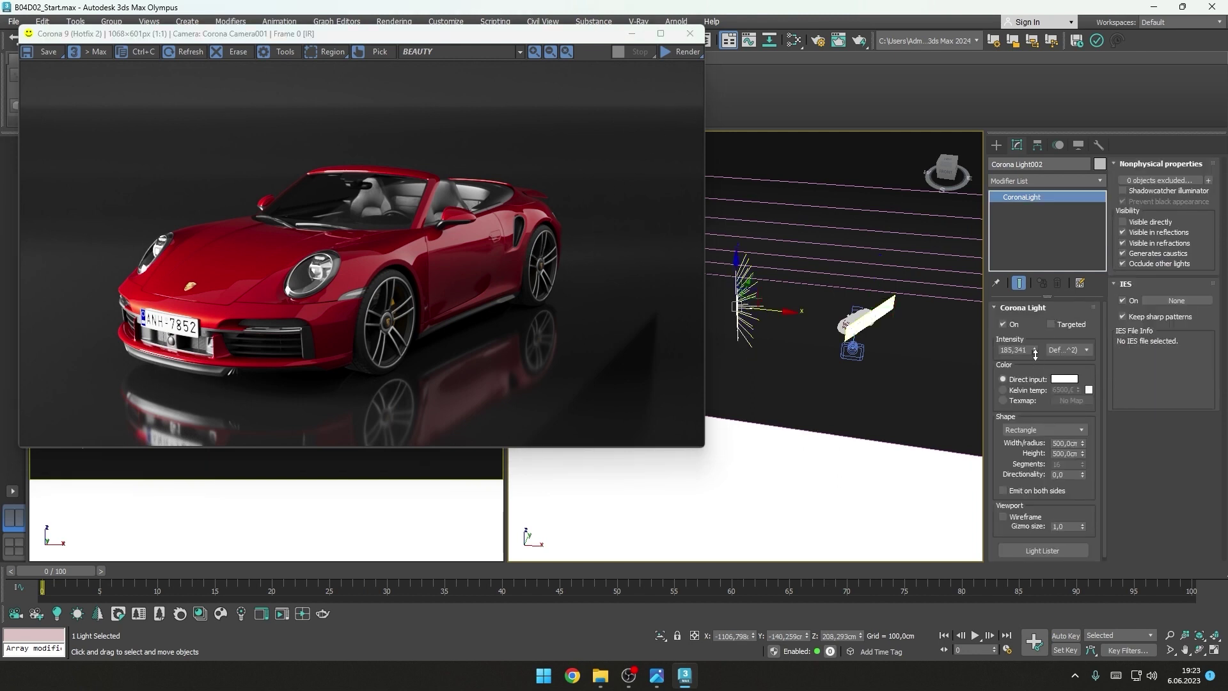
{"action": "left_click_drag", "start_coordinate": [1035, 354], "coordinate": [1035, 363]}
{"action": "key", "text": "shift+q"}
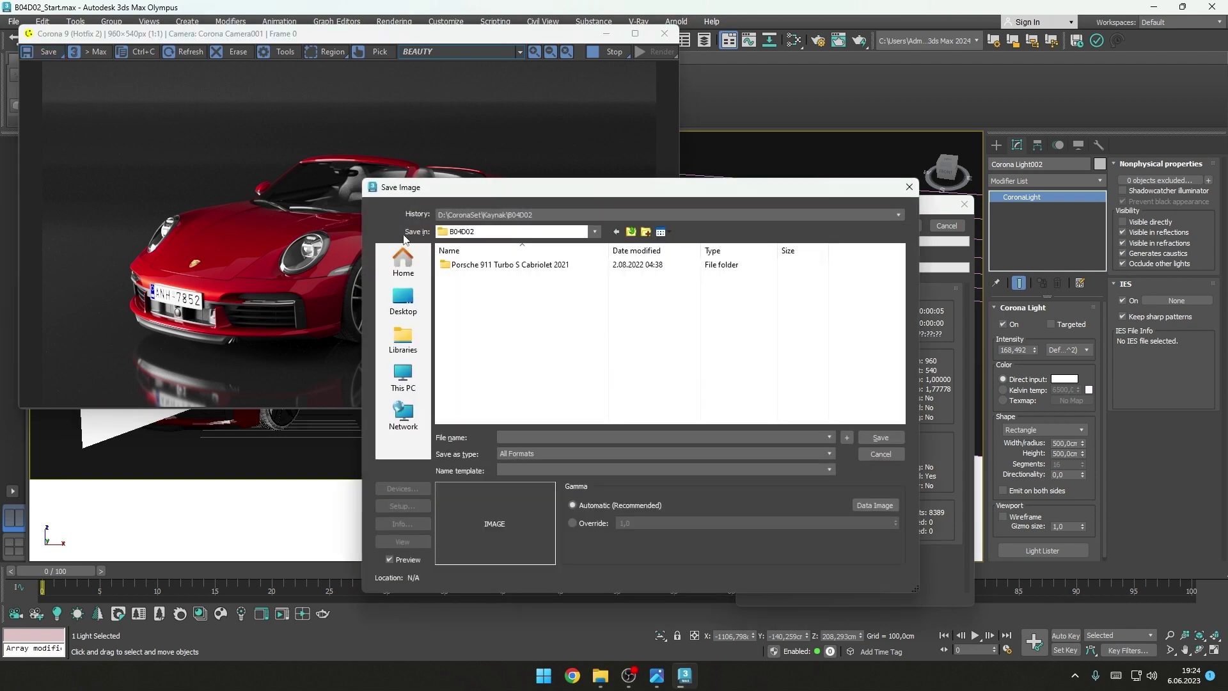
Step: Stop the render and save it to B04D02 as Porsche_Render_C1.jpg at quality 100
{"action": "left_click", "coordinate": [919, 181]}
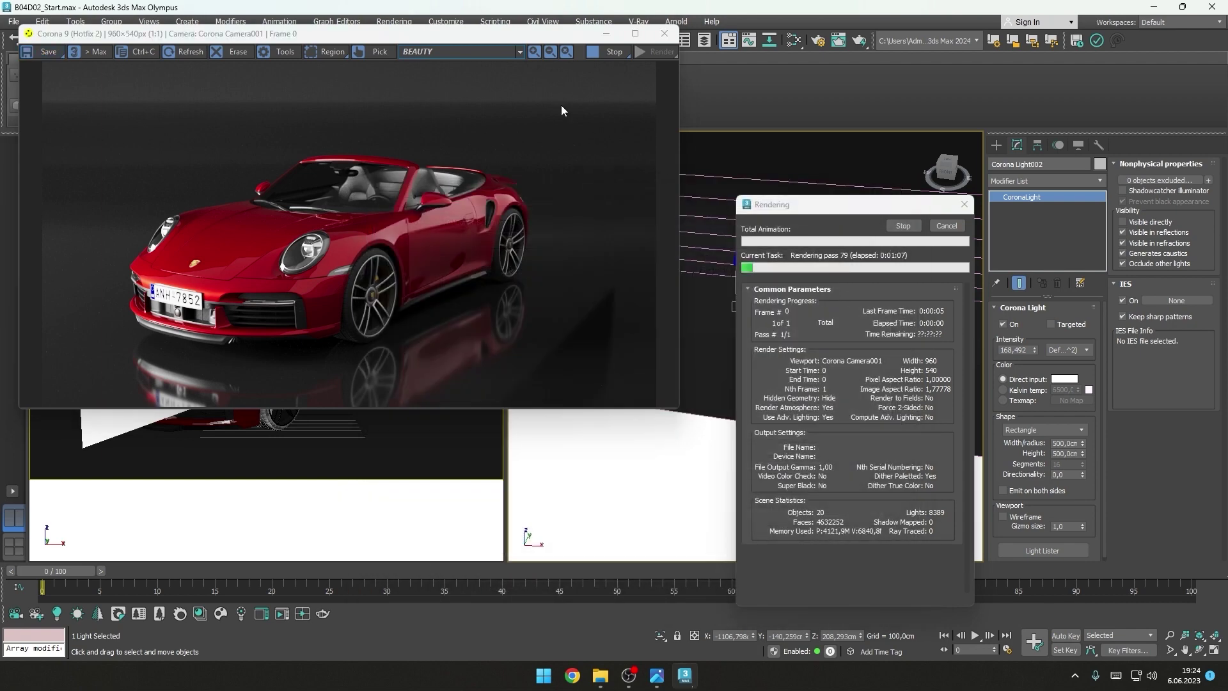
{"action": "left_click", "coordinate": [602, 51]}
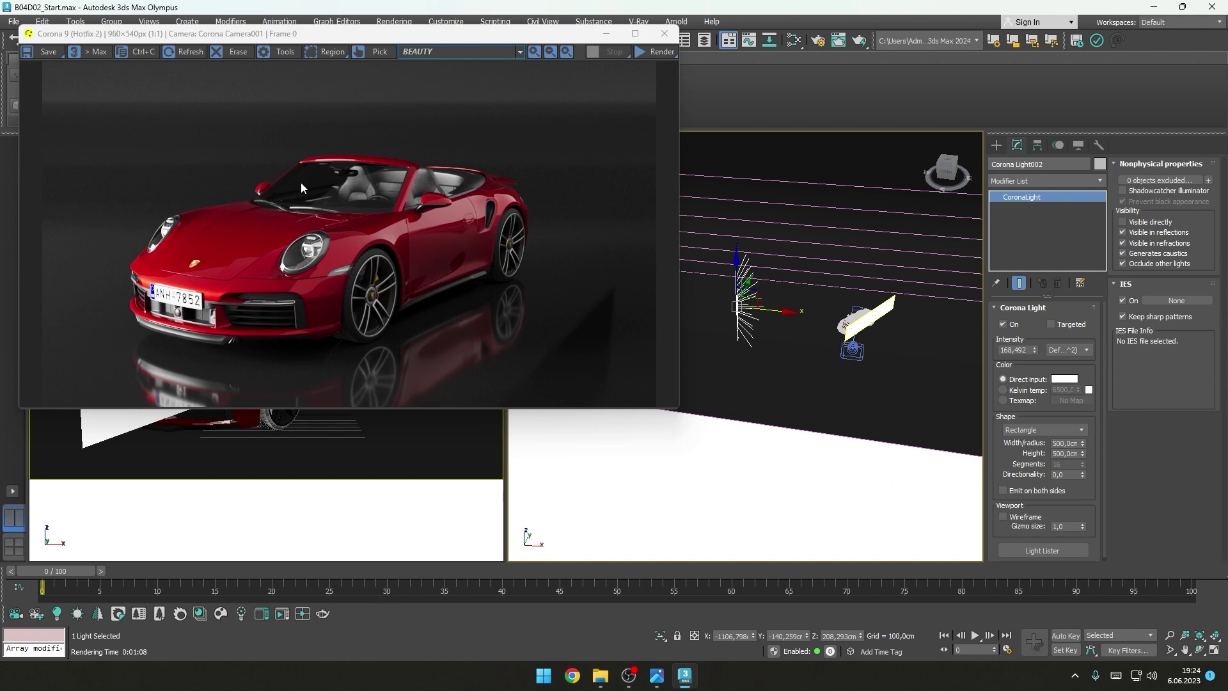
{"action": "key", "text": "ctrl+s"}
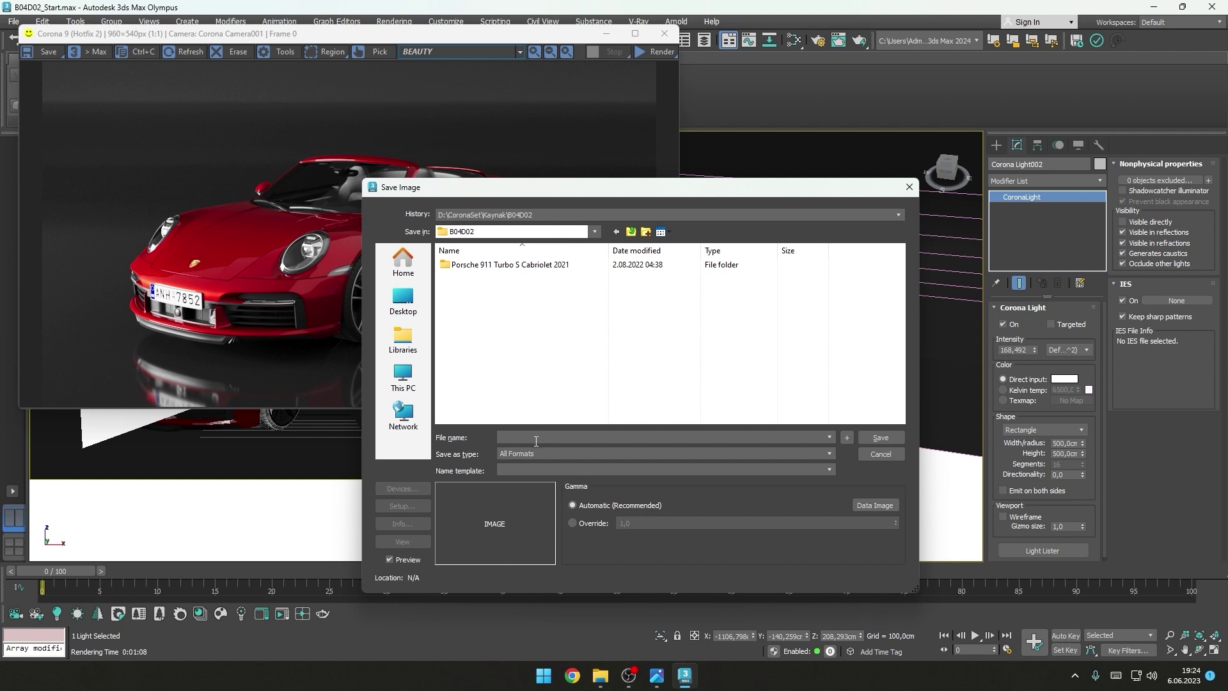
{"action": "type", "text": "Pors"}
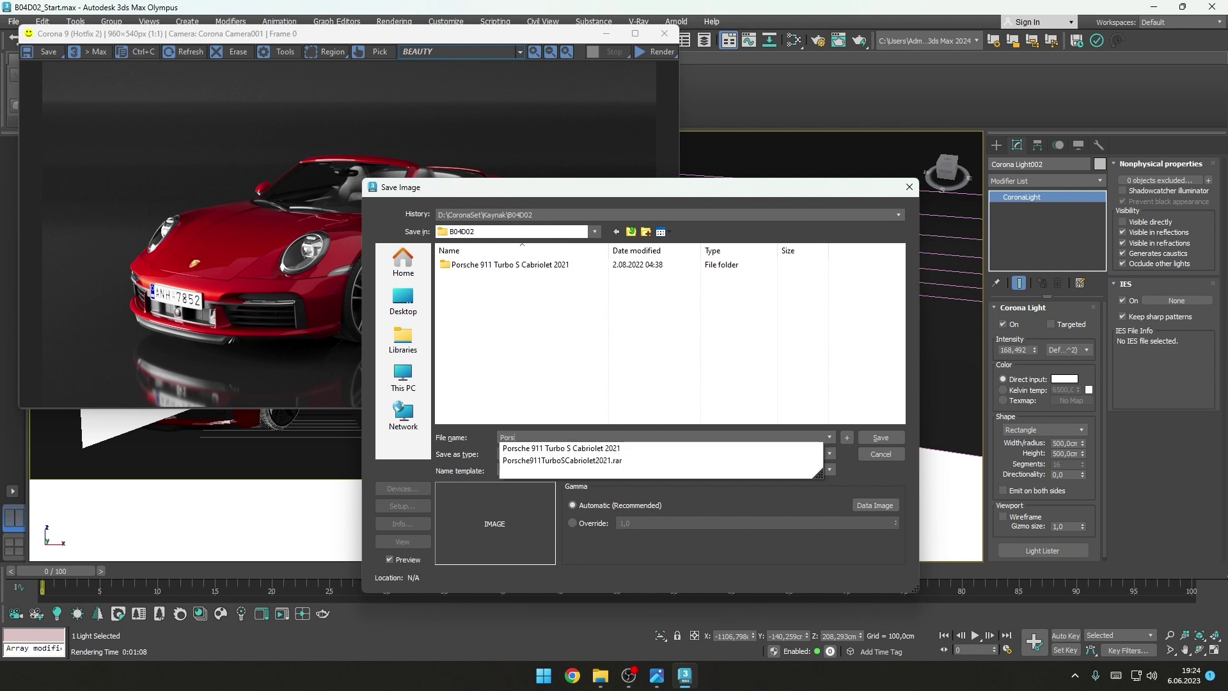
{"action": "type", "text": "che"}
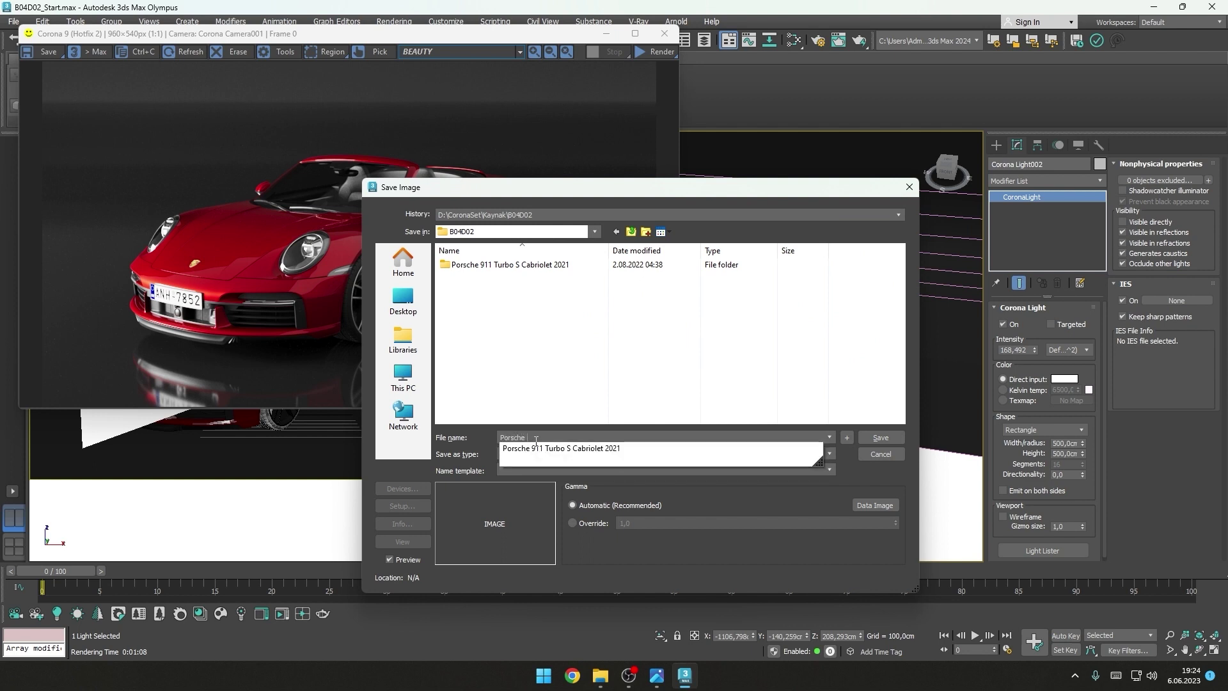
{"action": "type", "text": "_Render_C1"}
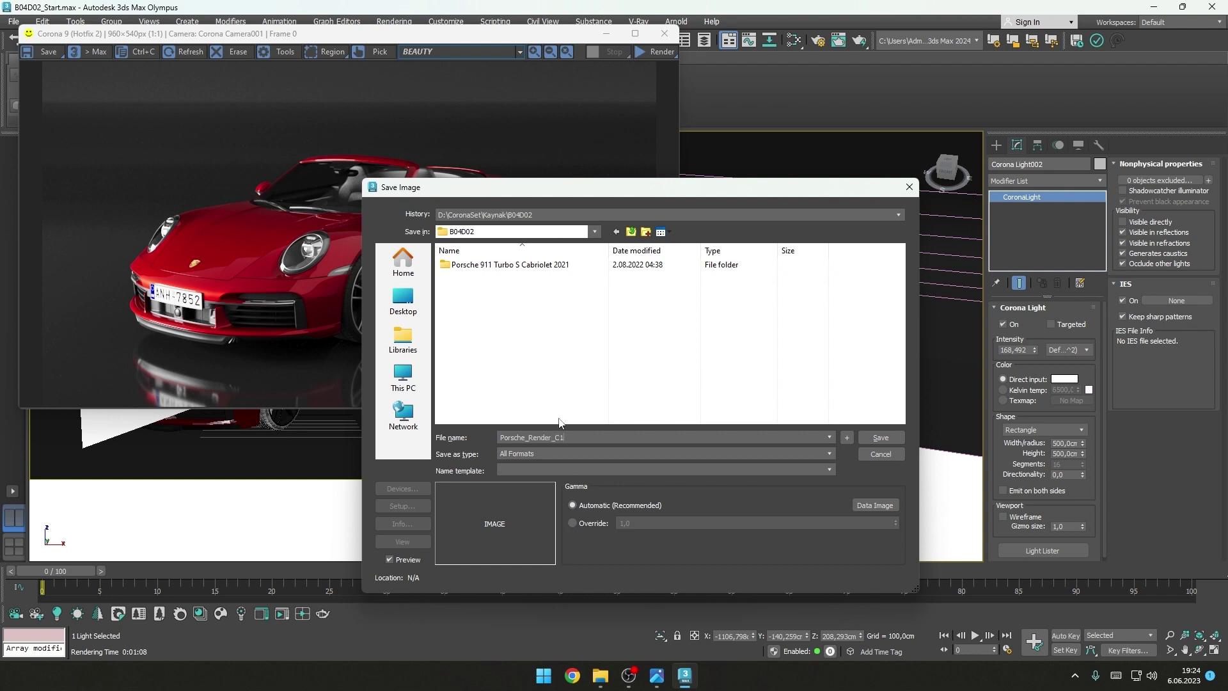
{"action": "left_click", "coordinate": [554, 456]}
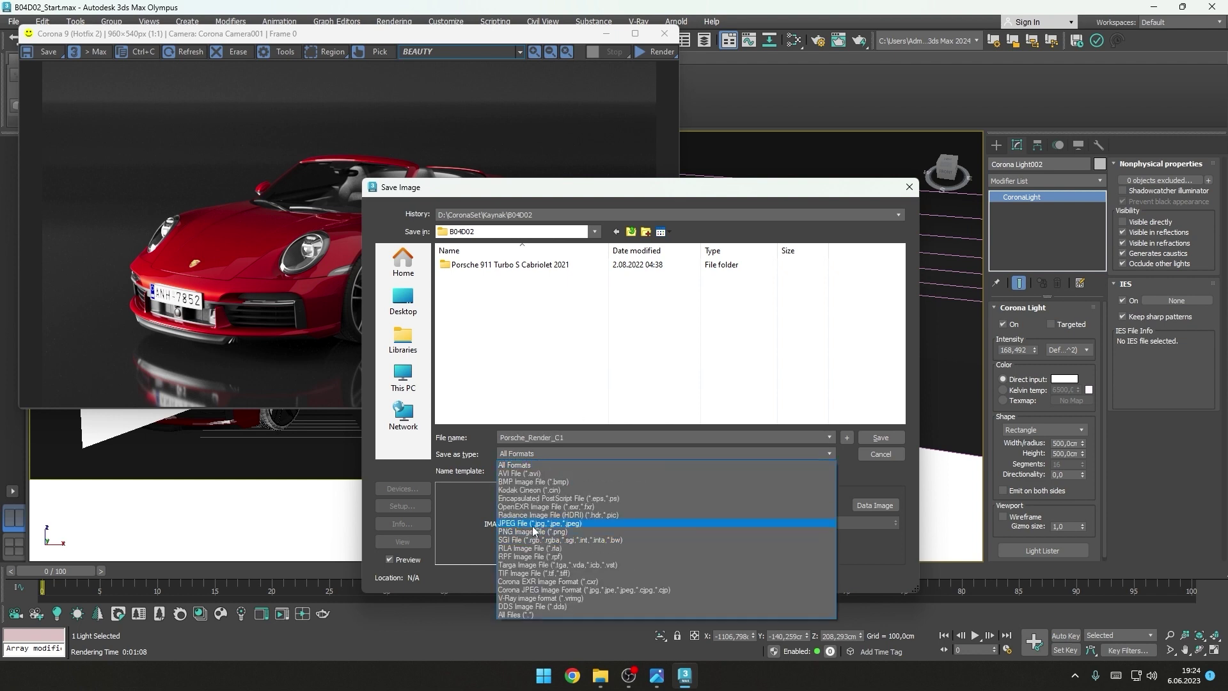
{"action": "left_click", "coordinate": [526, 524]}
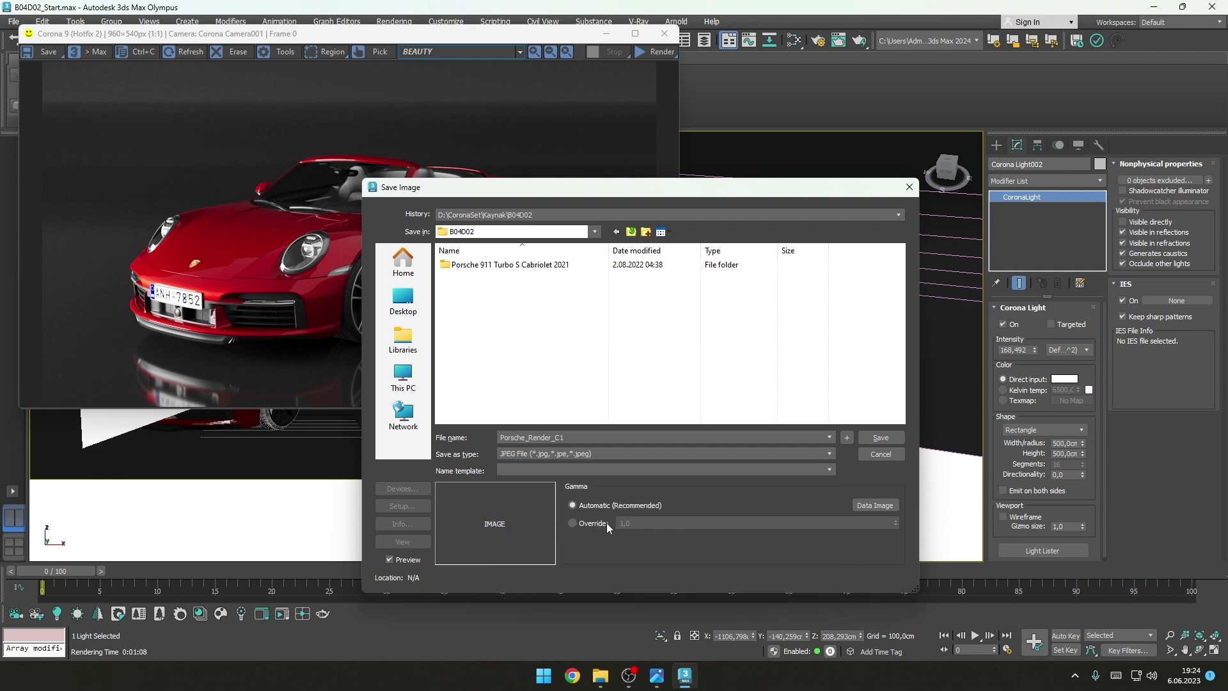
{"action": "left_click", "coordinate": [885, 437]}
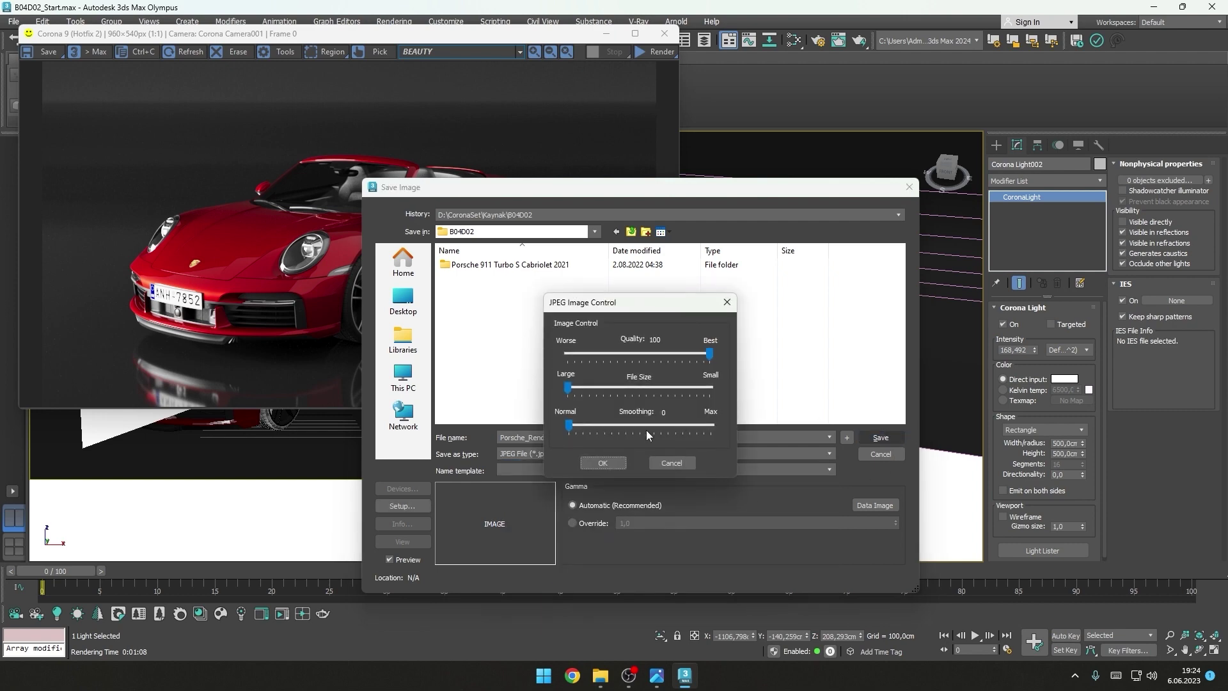
{"action": "left_click", "coordinate": [603, 463]}
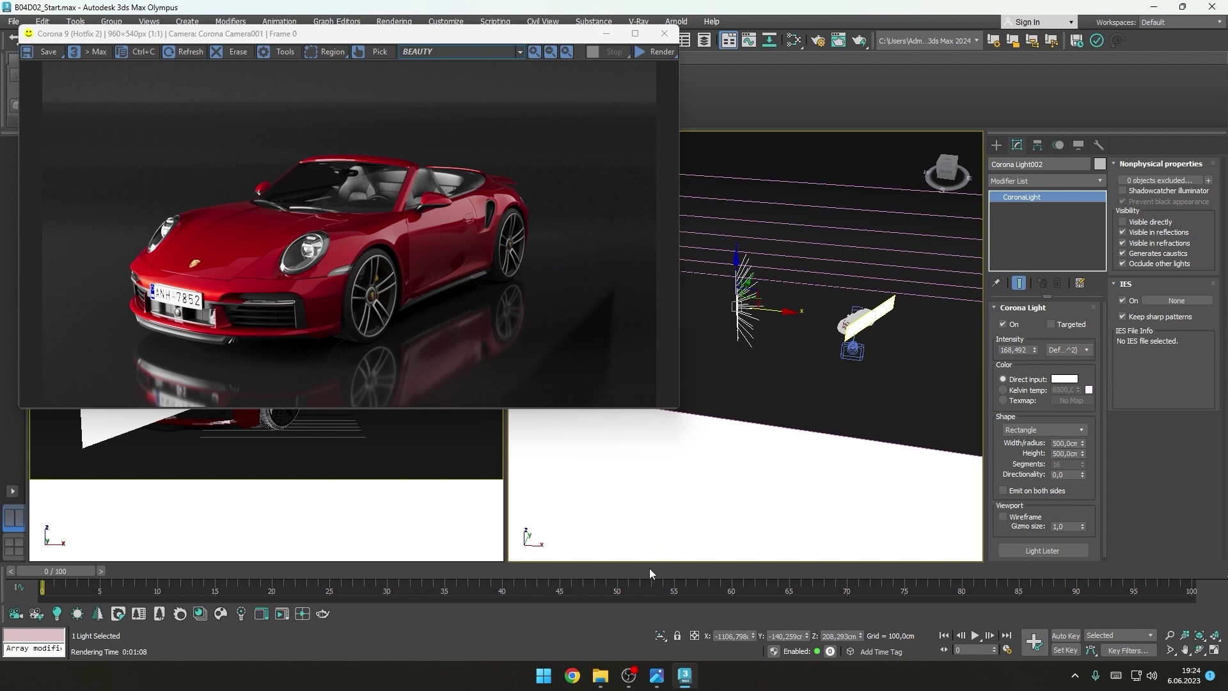
{"action": "mouse_move", "coordinate": [600, 676]}
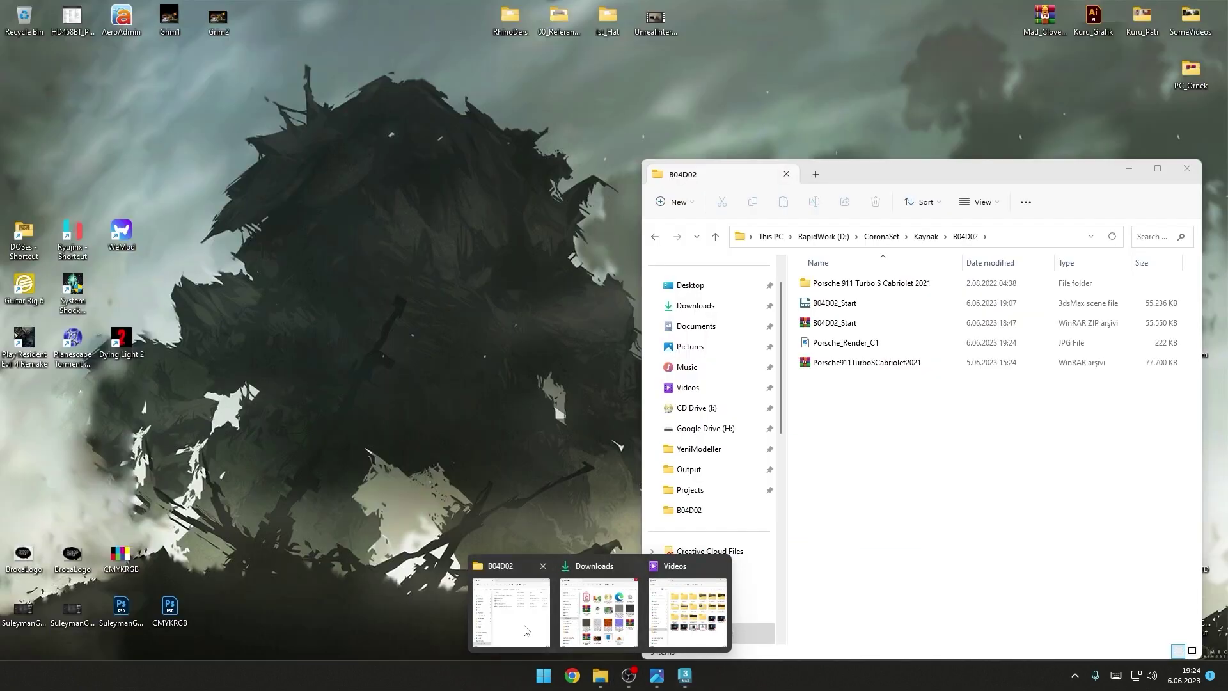
Step: Open Porsche_Render_C1 from the B04D02 folder in File Explorer
{"action": "left_click", "coordinate": [518, 615]}
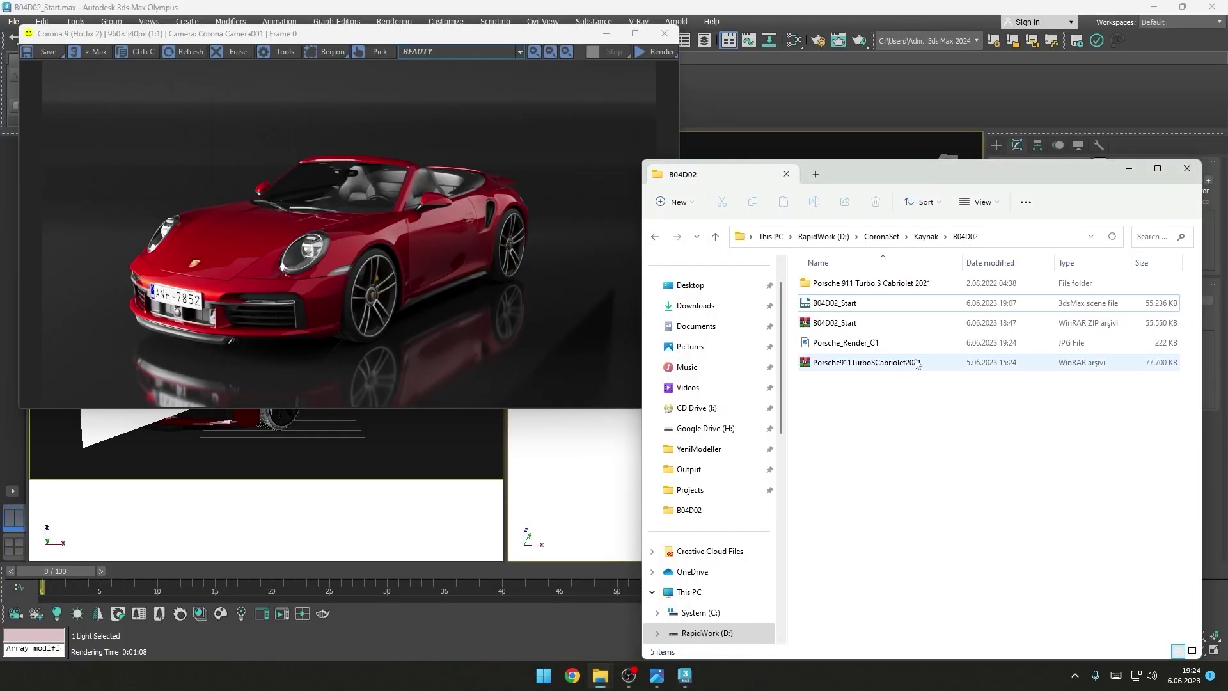
{"action": "double_click", "coordinate": [843, 344]}
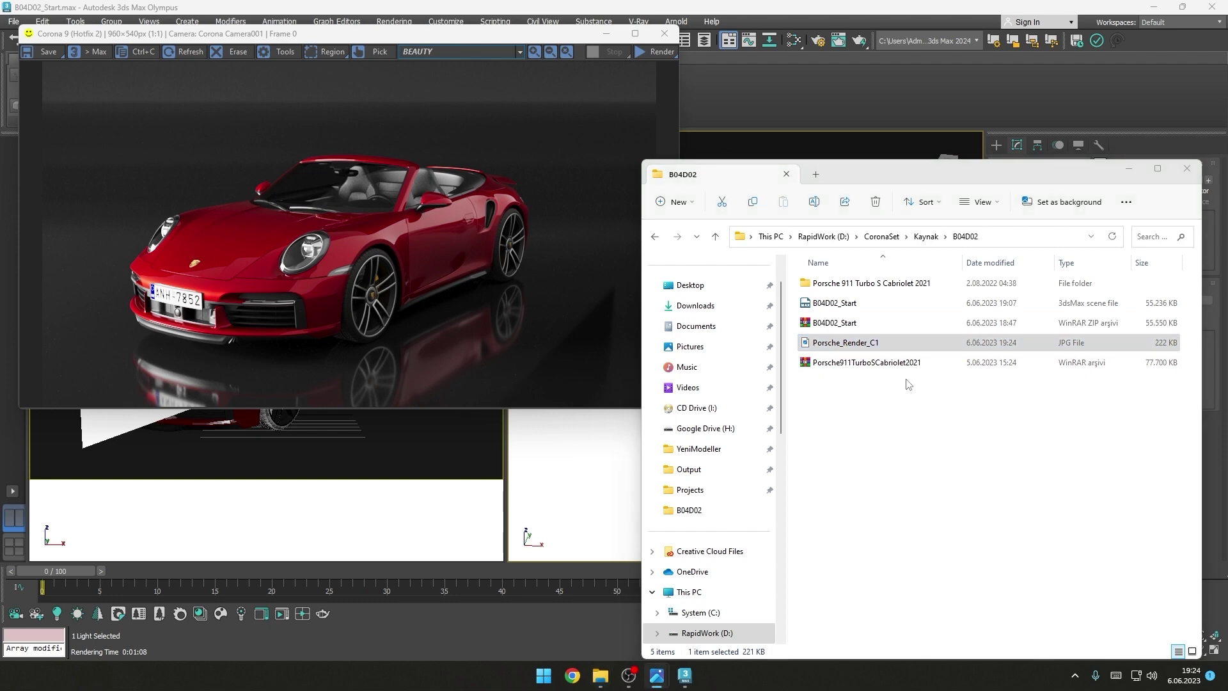